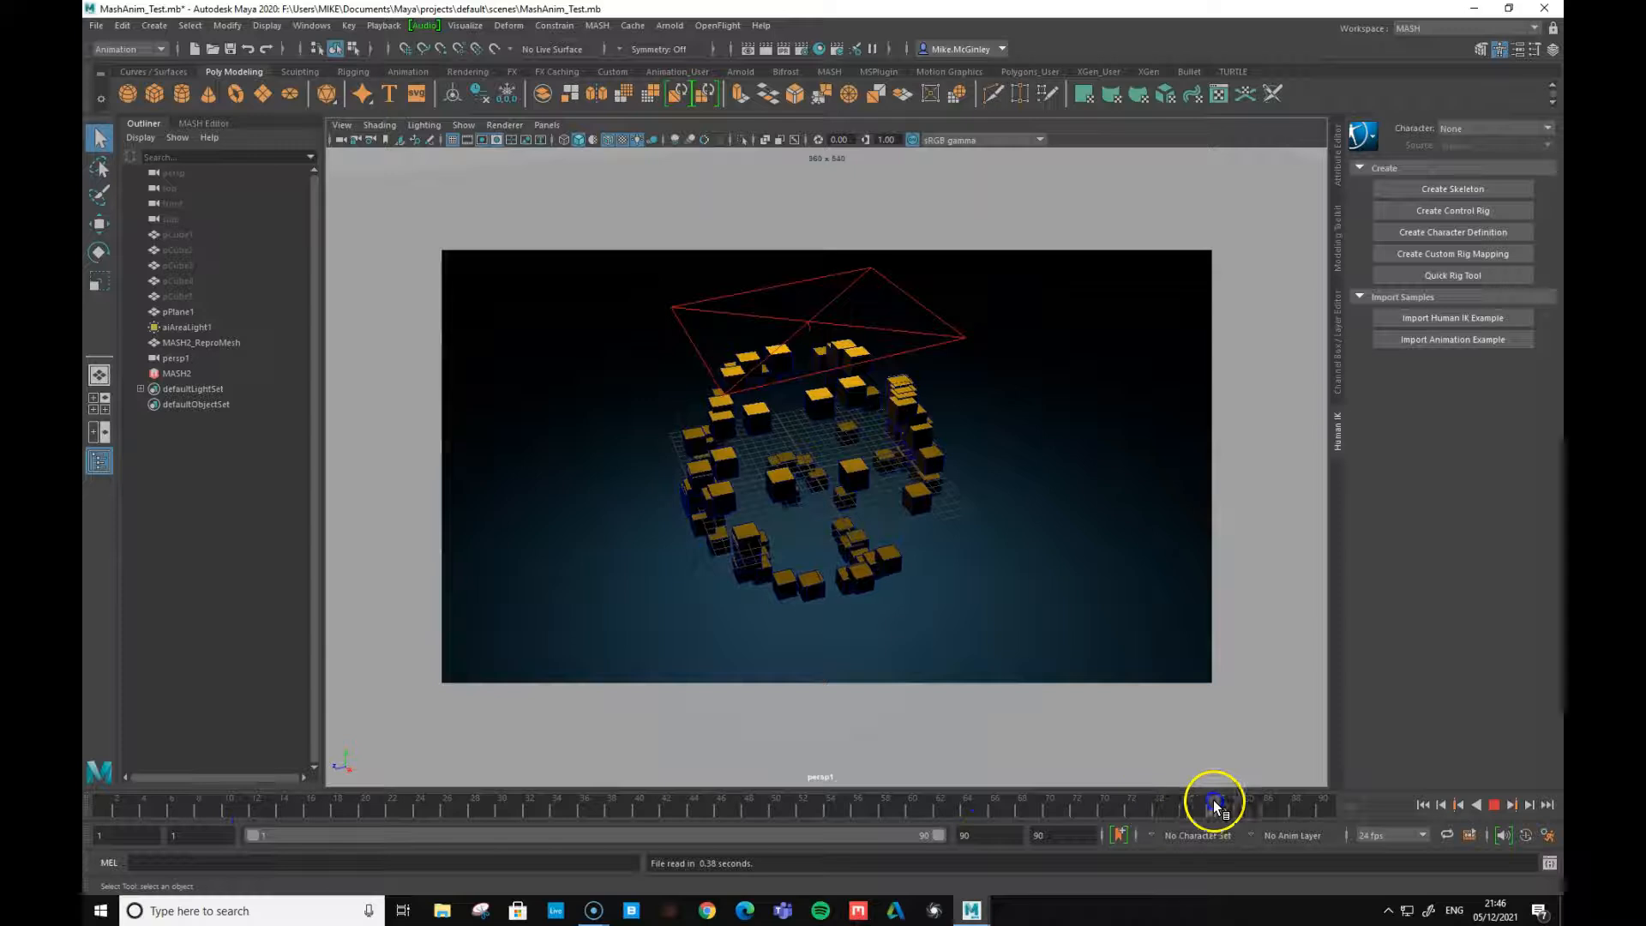
- Scrub the animation to frame 76, and choose the MASH workspace and the Animation menu set
left_click_drag(148, 808, 1135, 789)
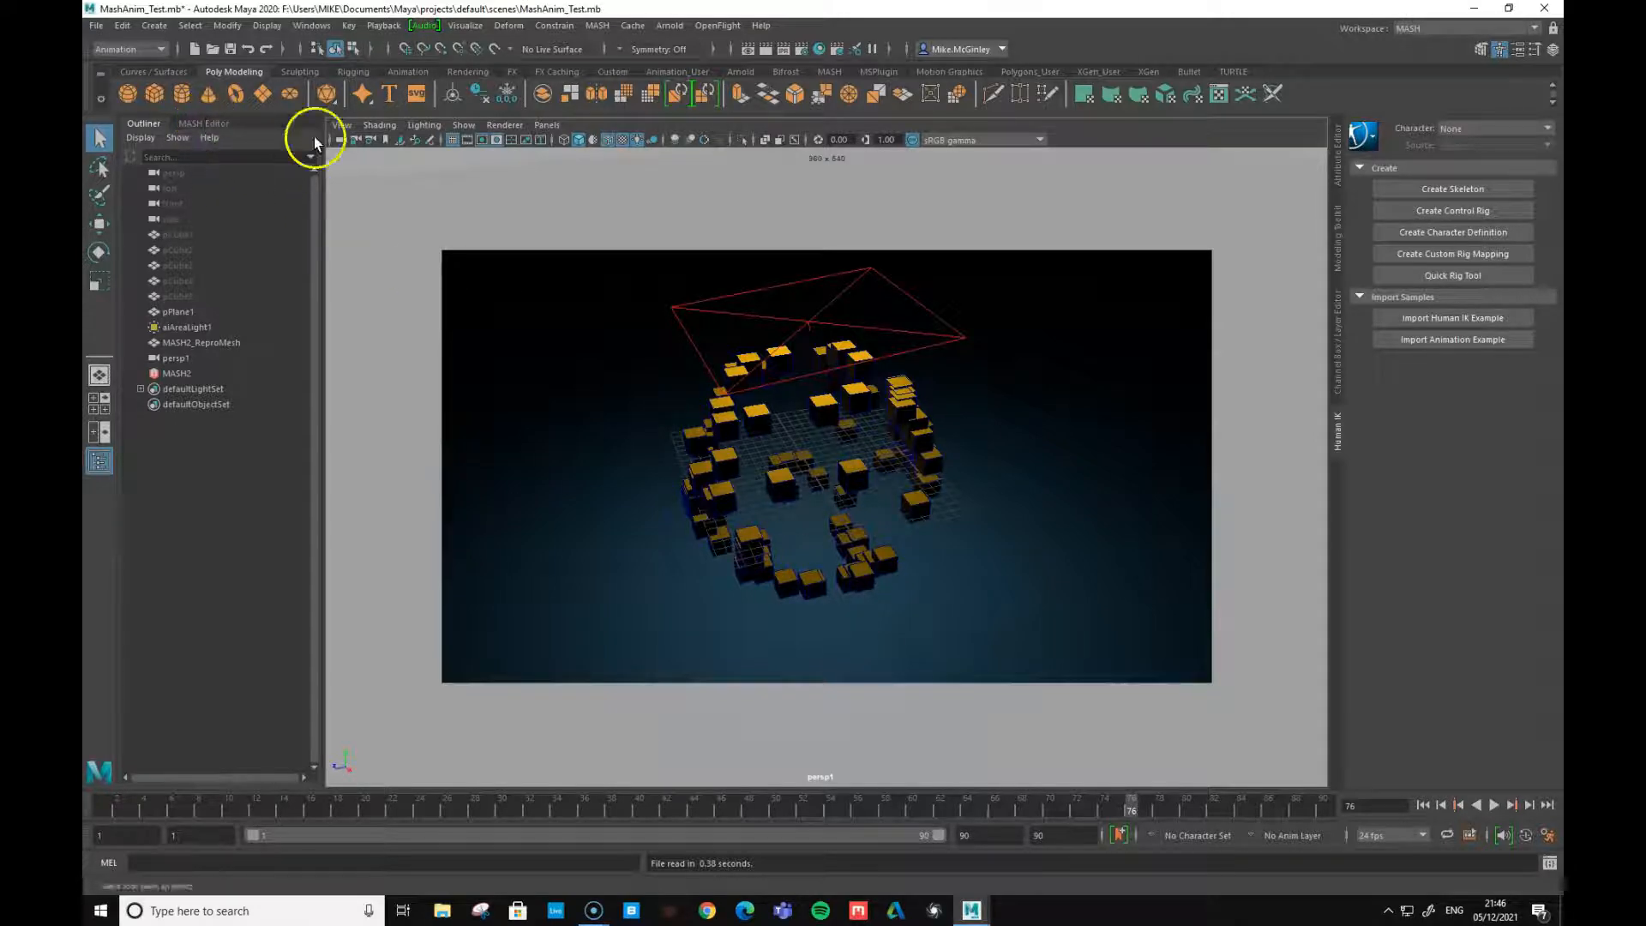
left_click(1429, 29)
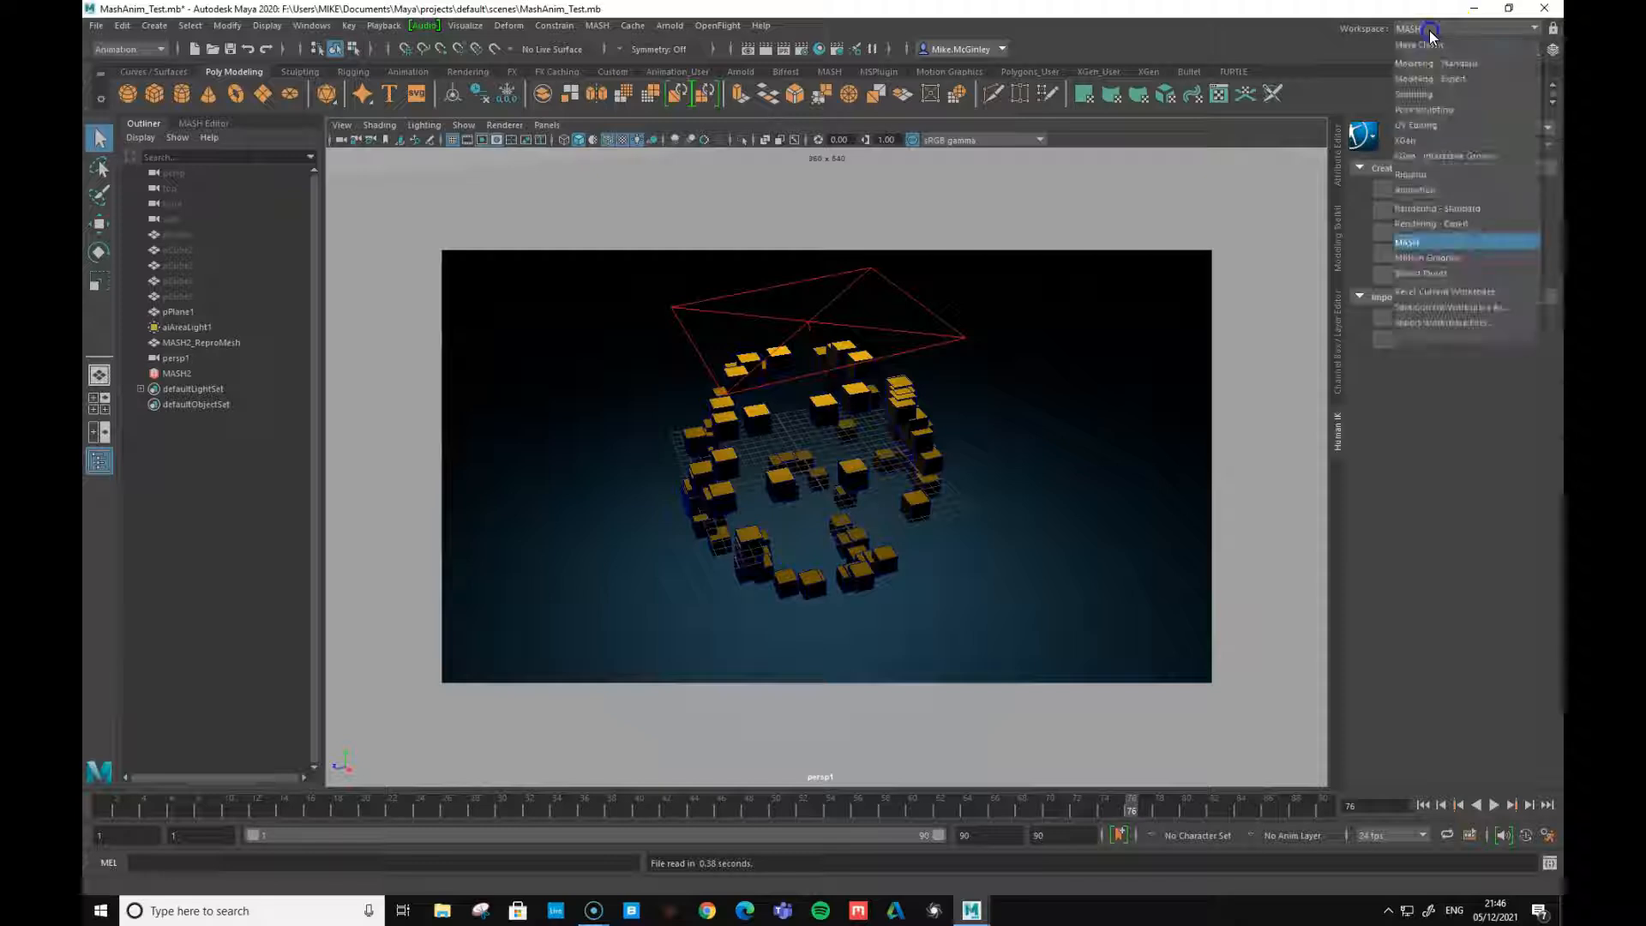
left_click(1436, 243)
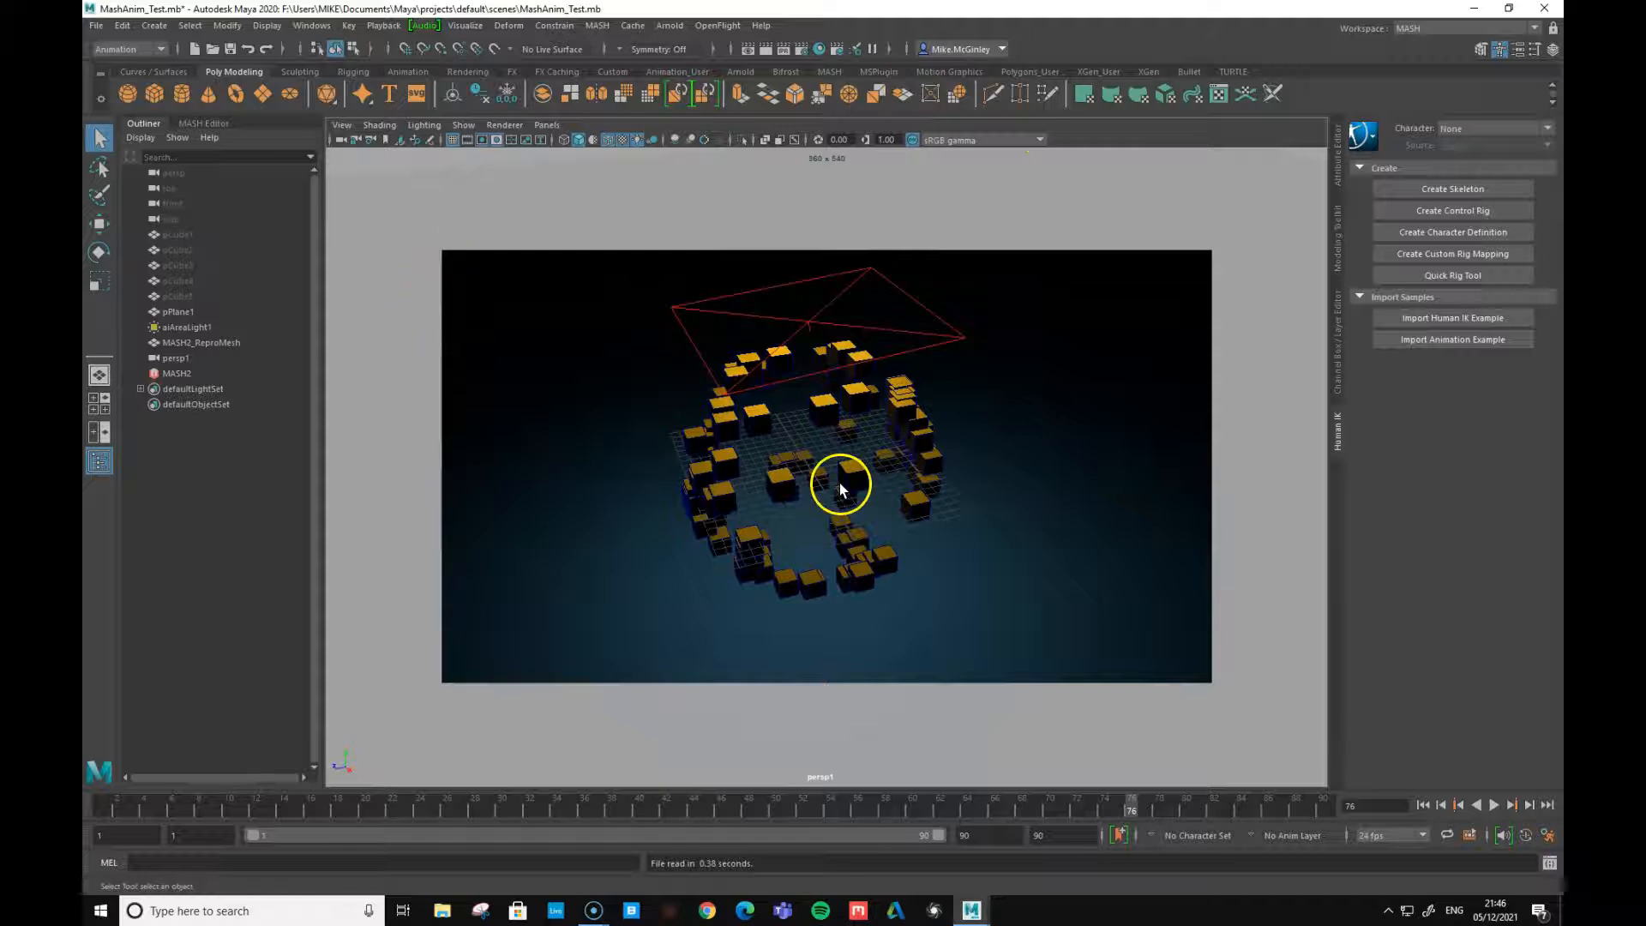
left_click(162, 49)
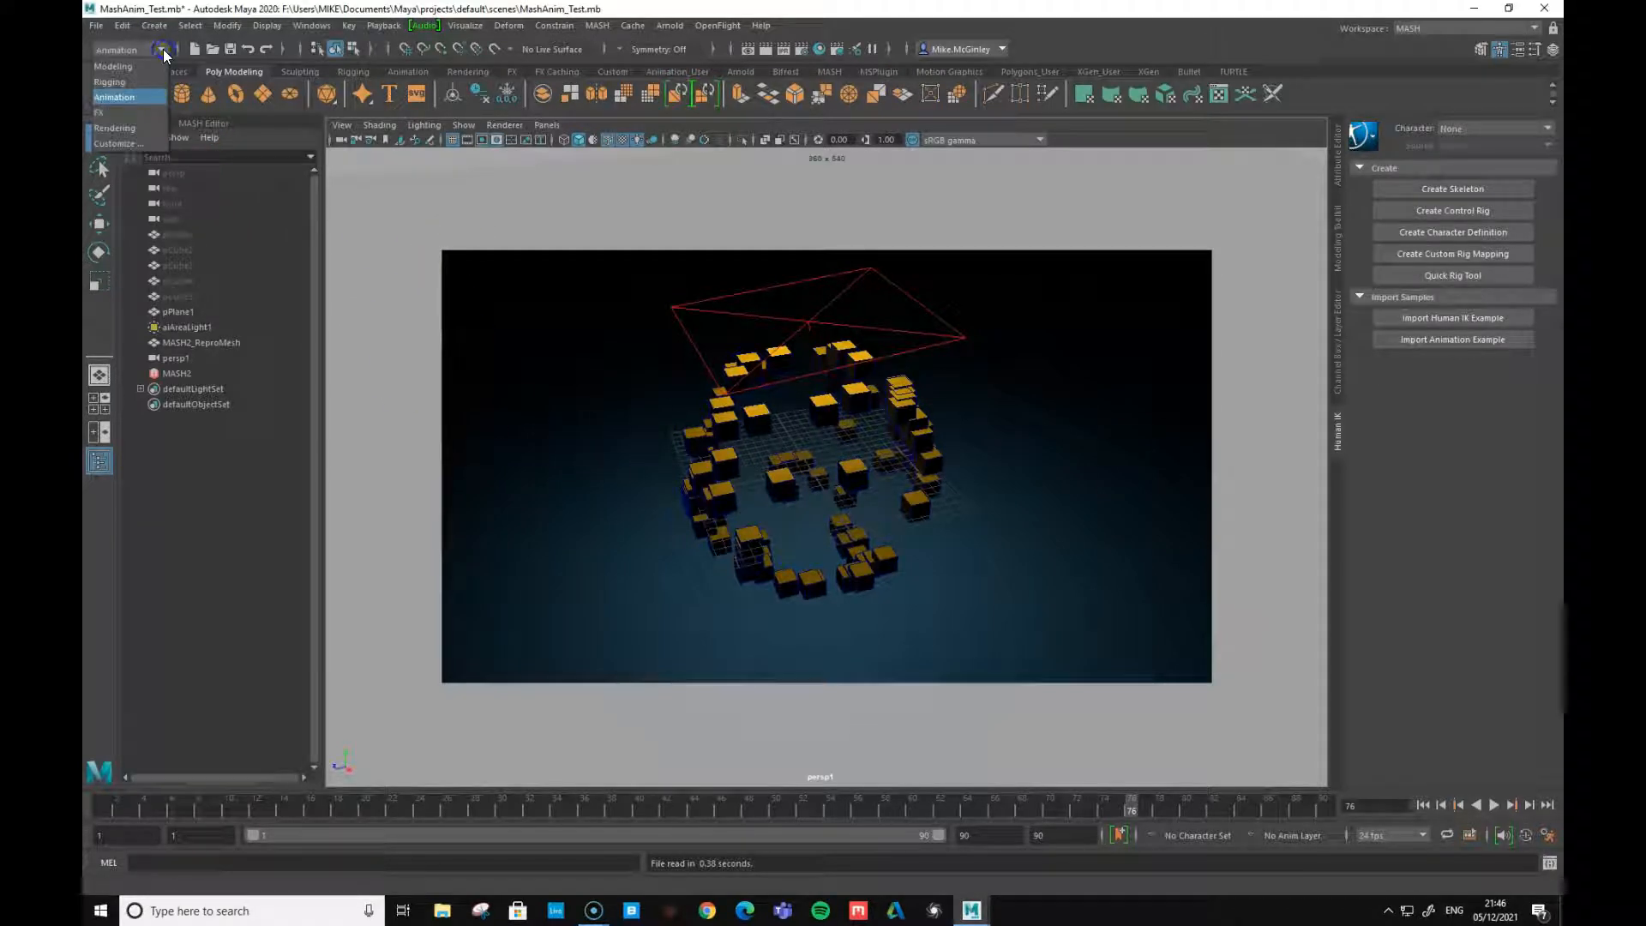
left_click(120, 98)
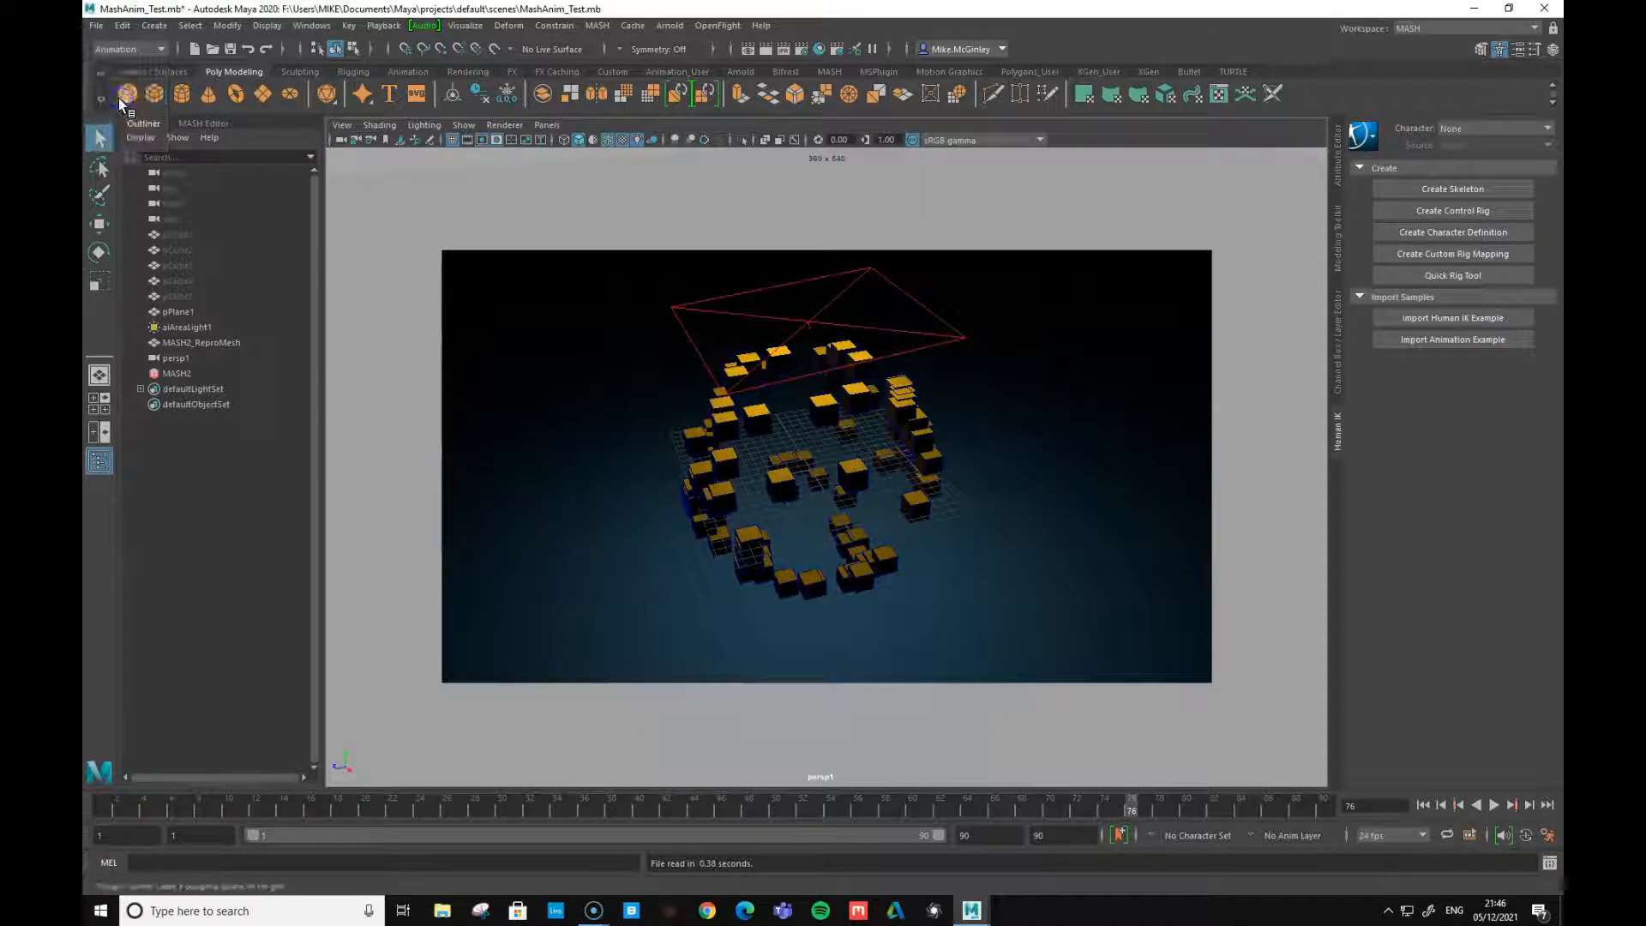
- Select aiAreaLight1 and display its Arnold light attributes for review
left_click(179, 312)
left_click(180, 326)
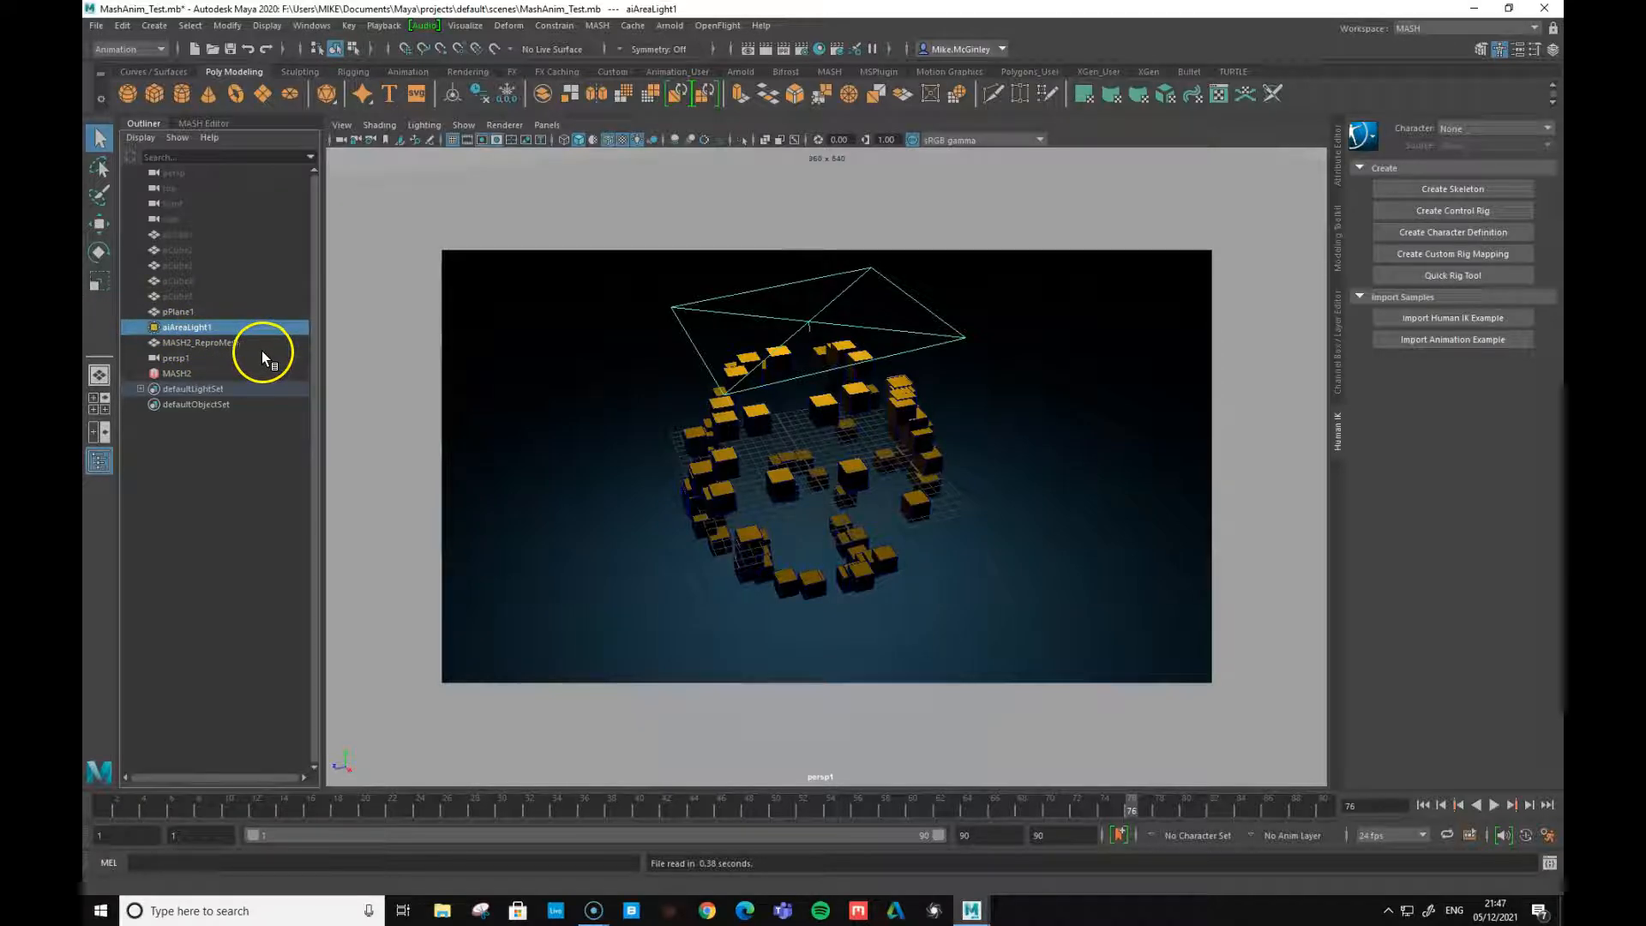
left_click(1340, 160)
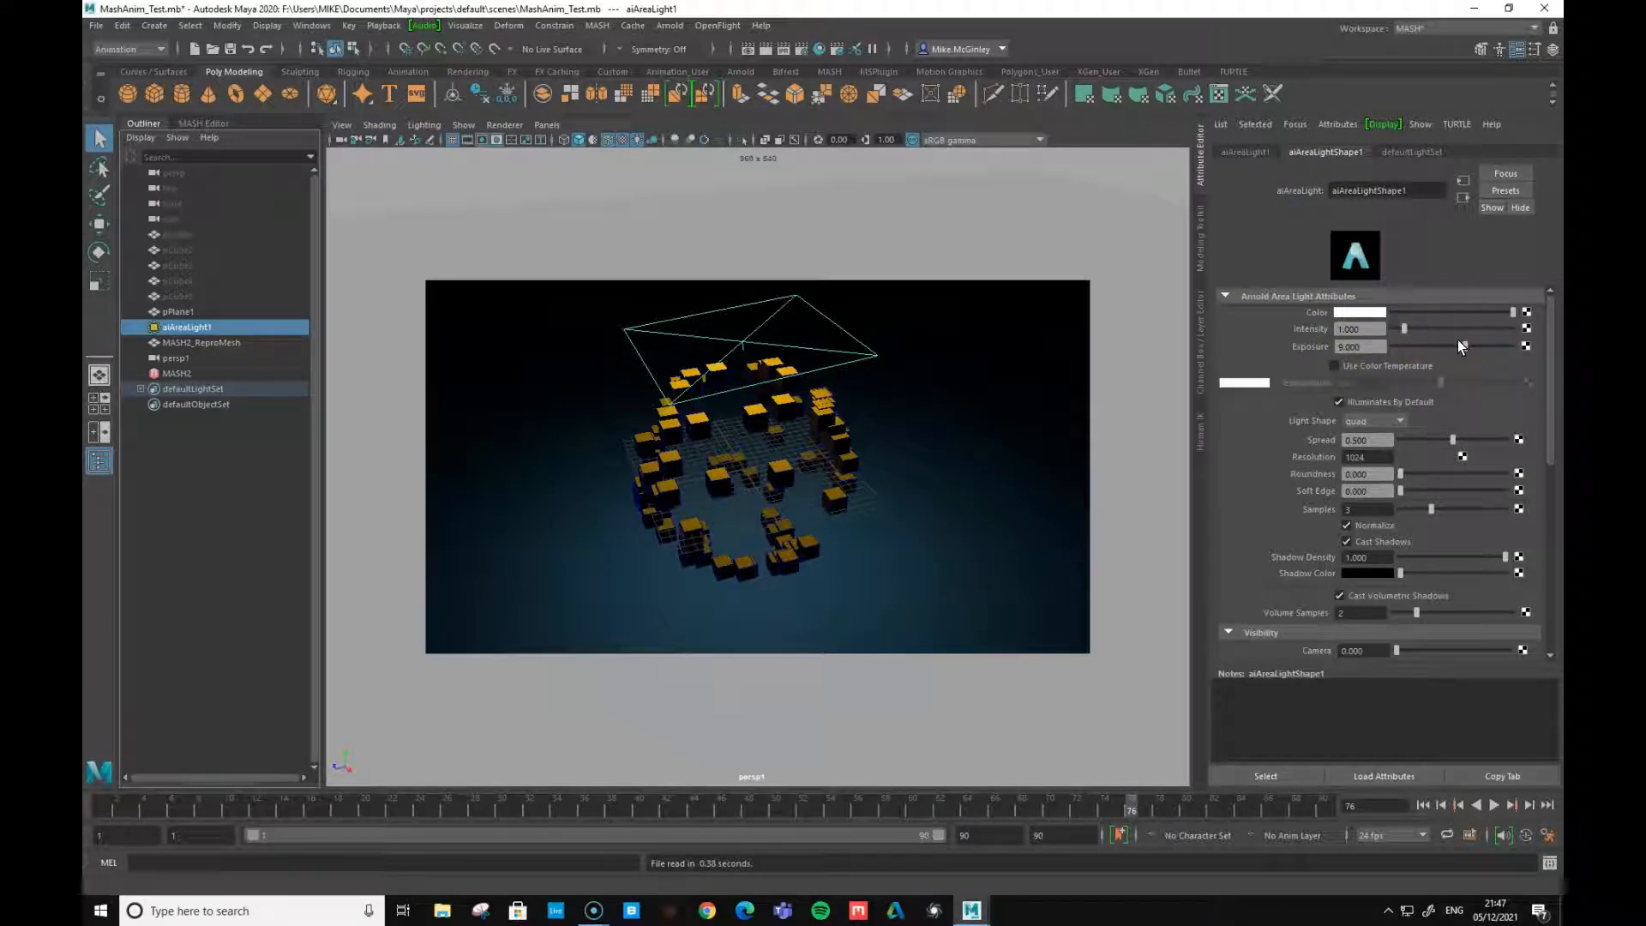
- Inspect the MASH2 network and the settings of its MASH2_Distribute node
left_click(171, 373)
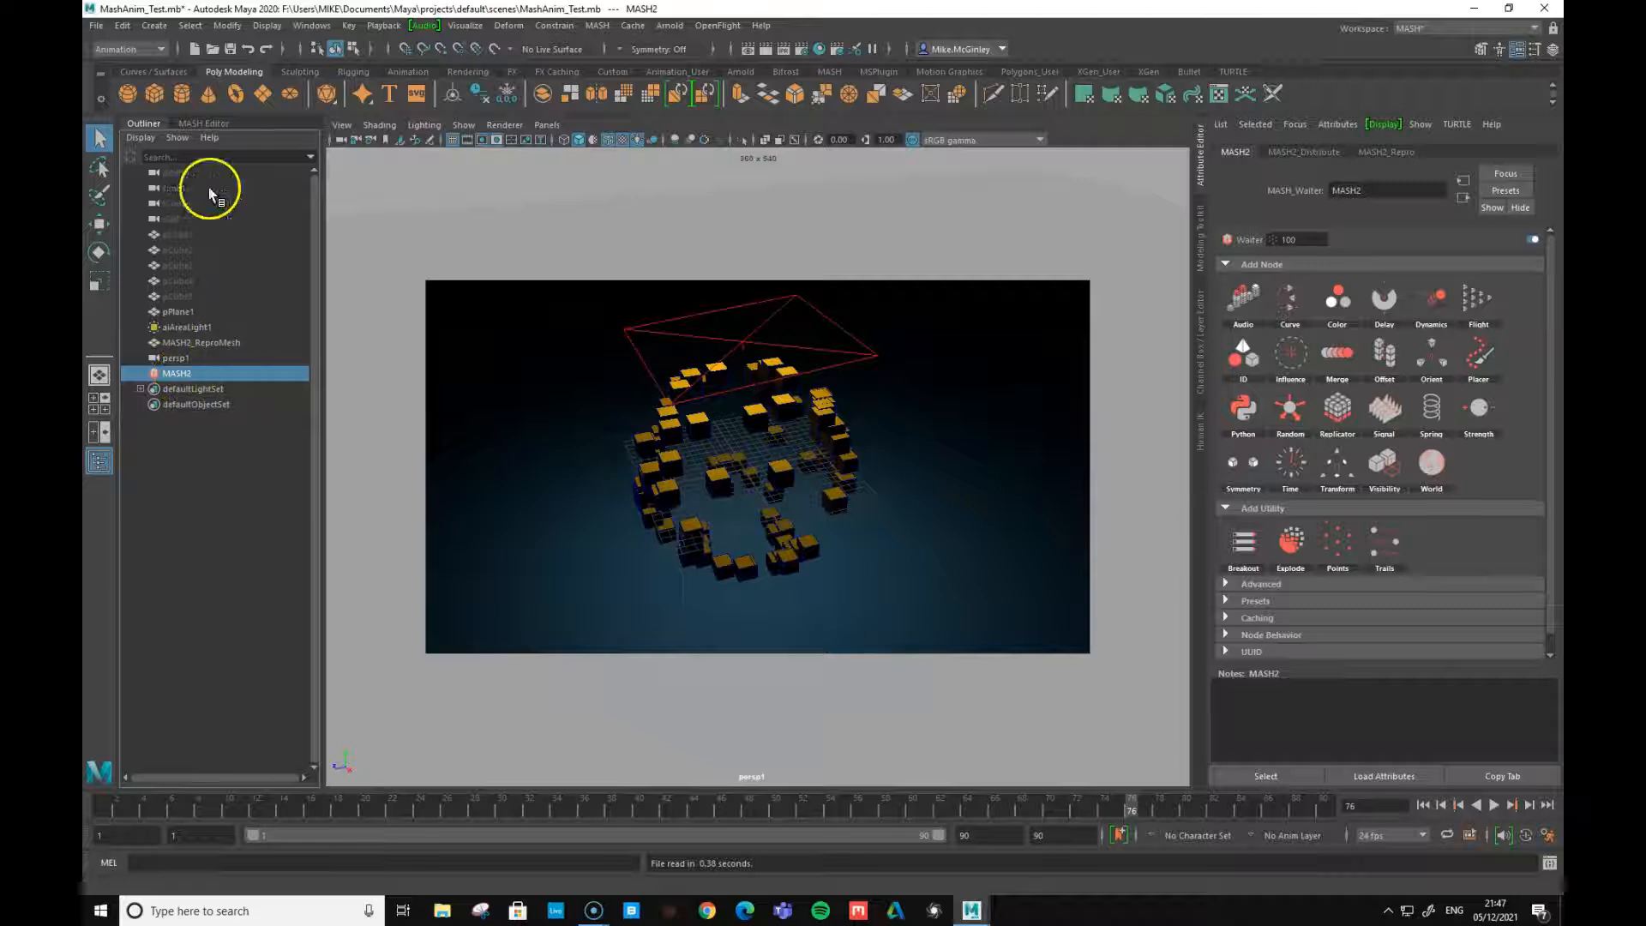
left_click(203, 125)
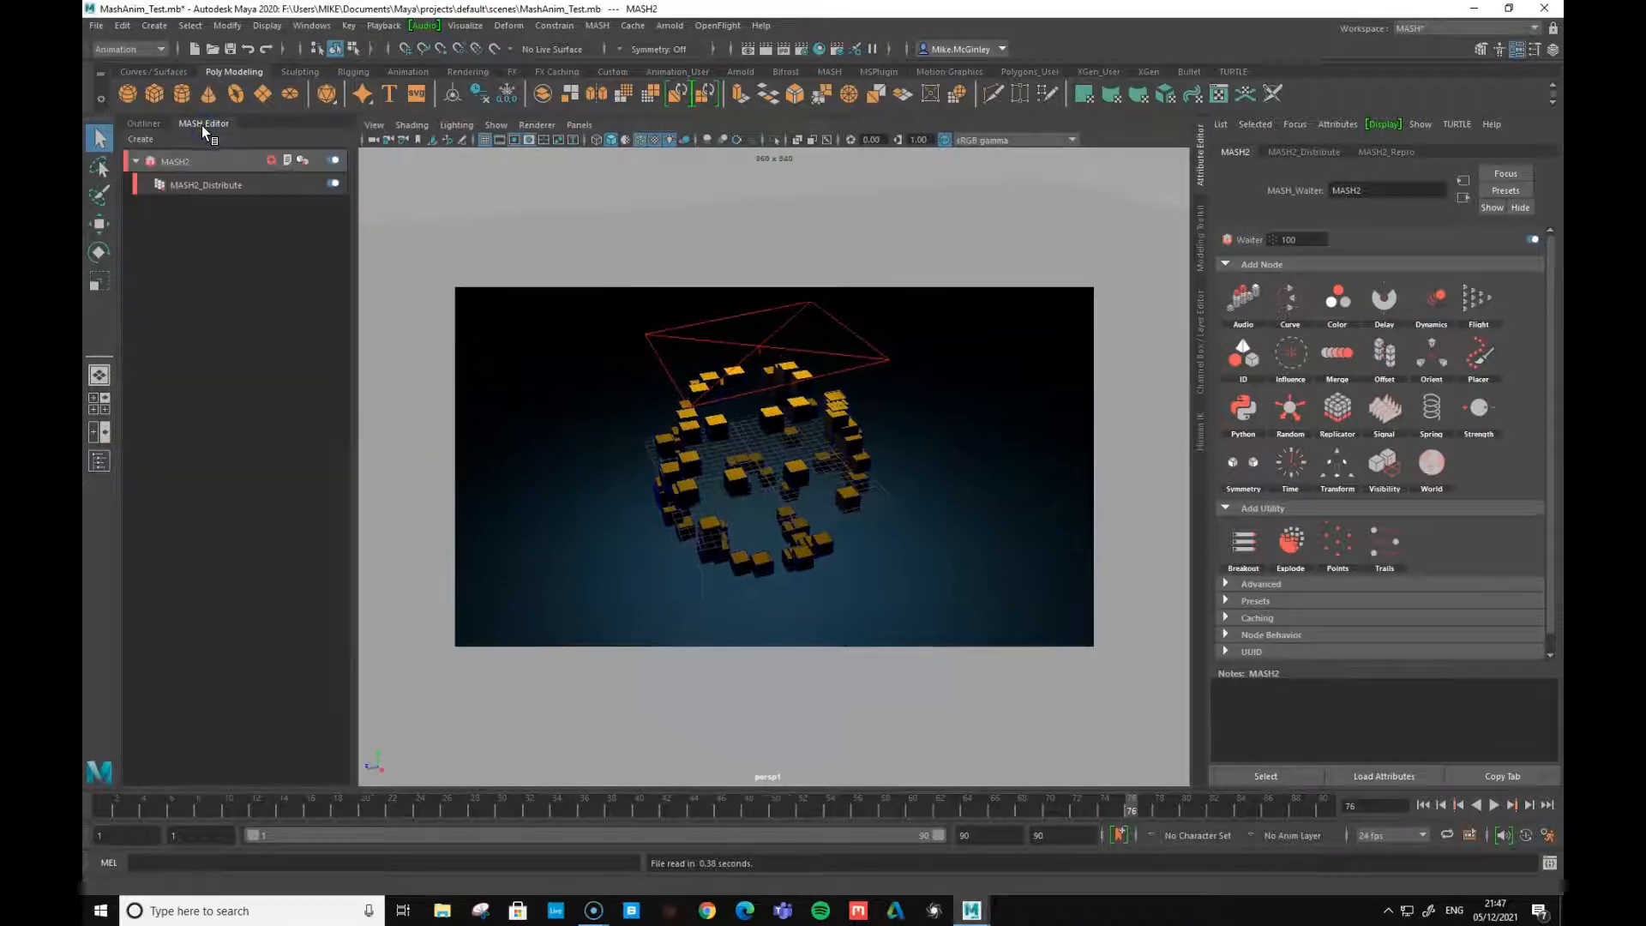
left_click(225, 188)
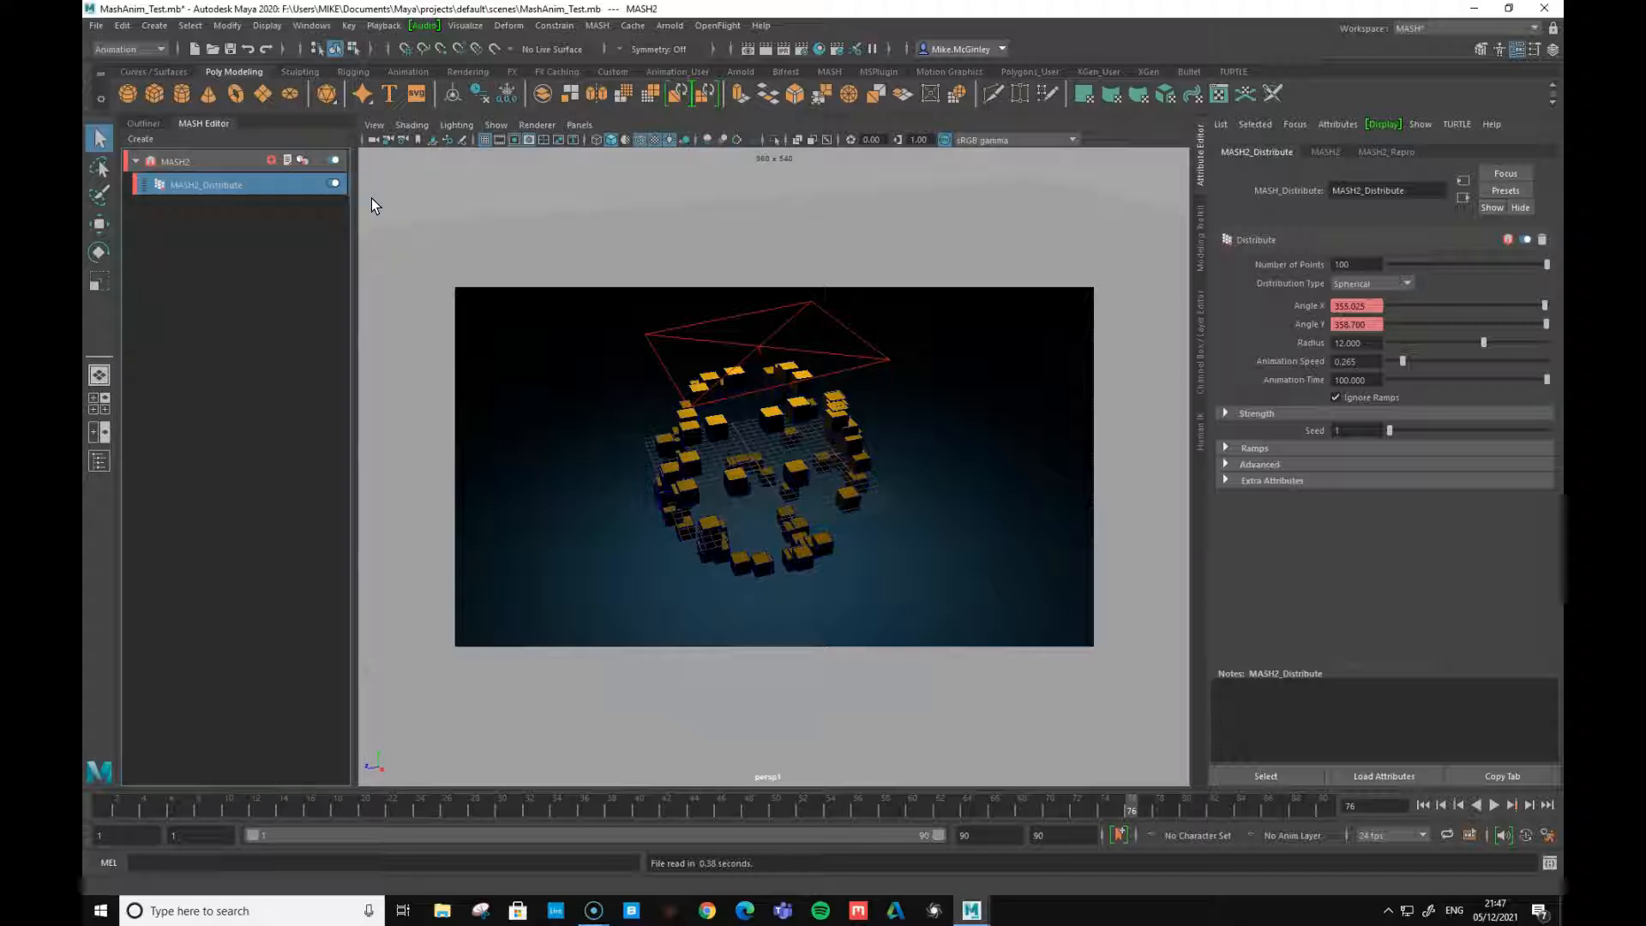
left_click(143, 124)
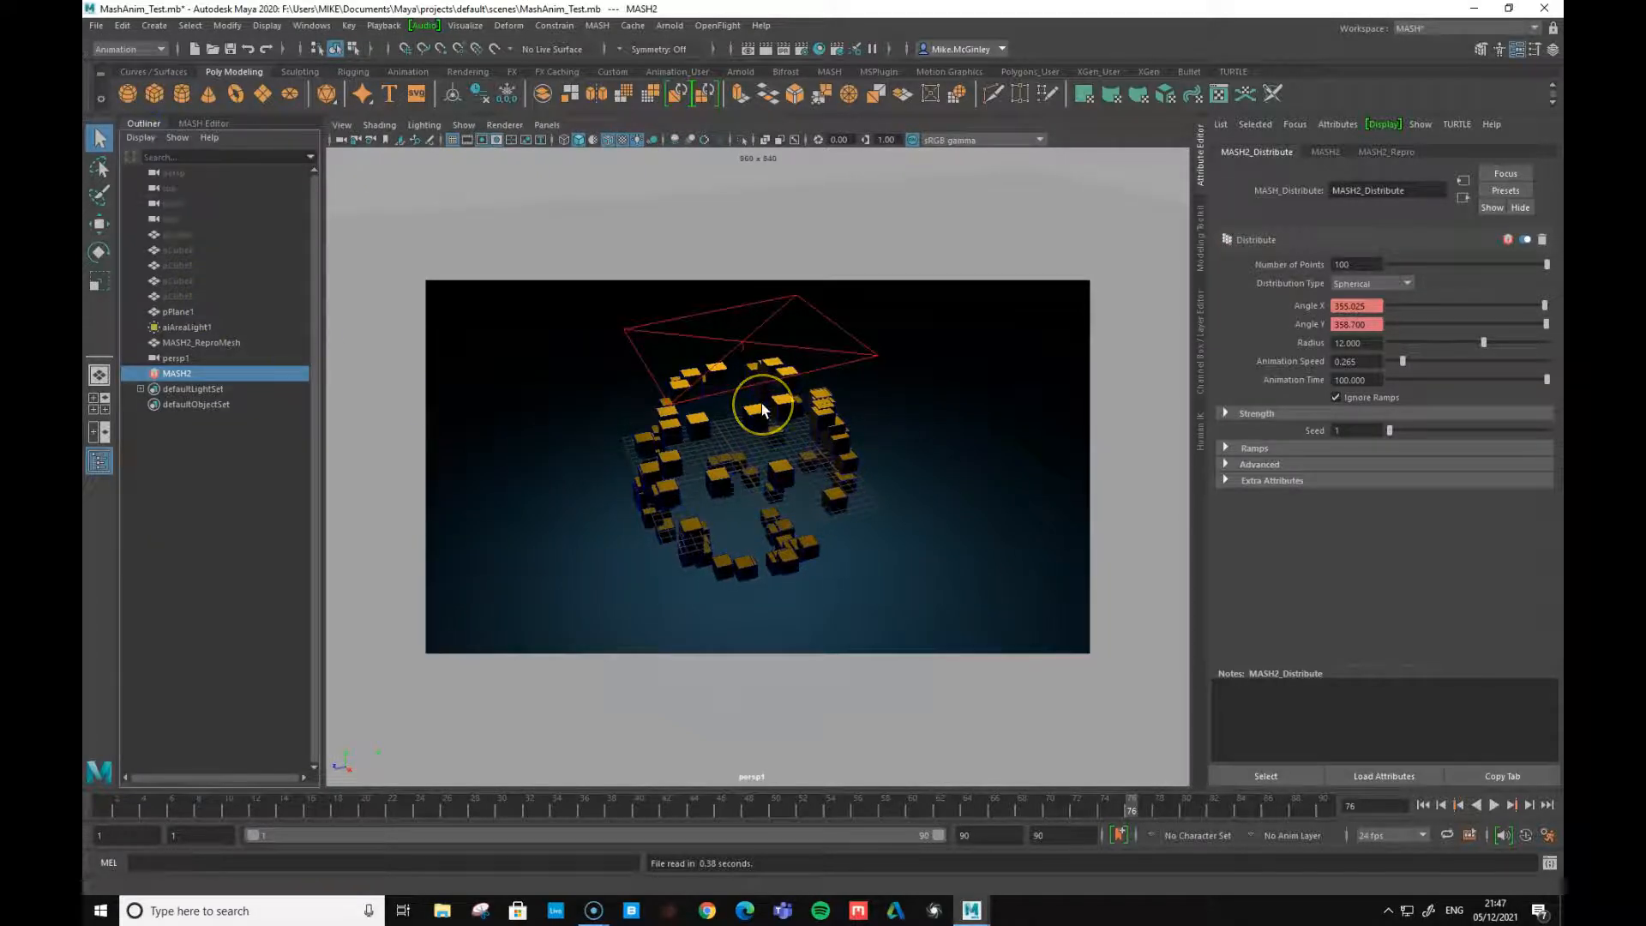
- Review the scene's material networks and the Arnold shader category in the Hypershade, then minimise its window
left_click(819, 50)
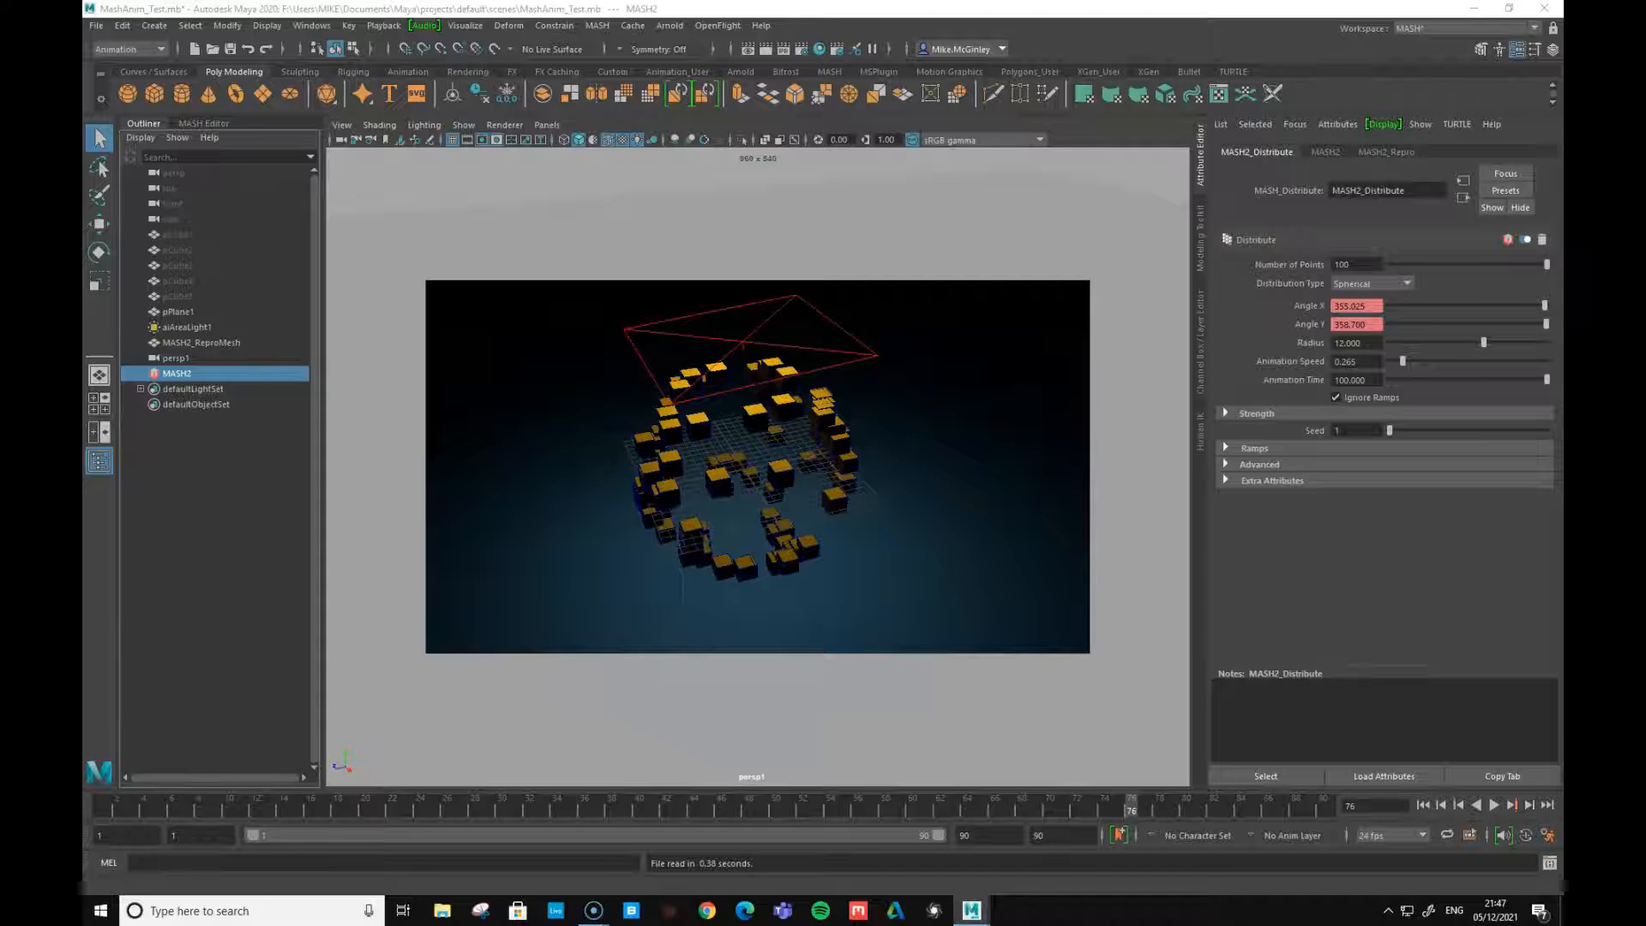
left_click_drag(1645, 225, 588, 39)
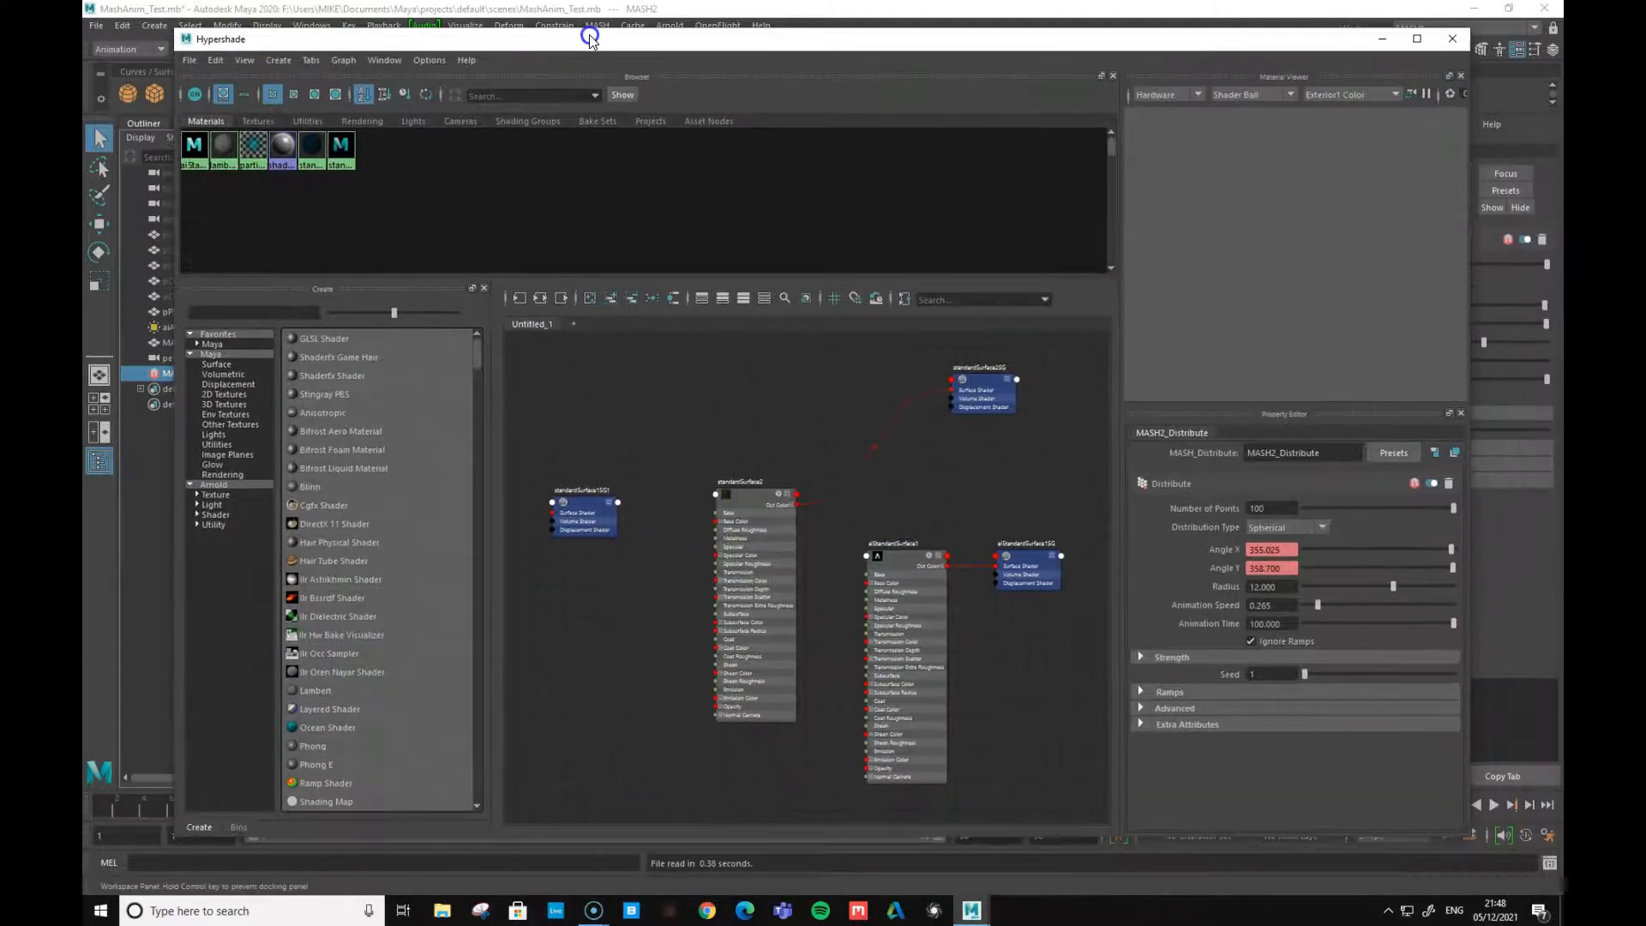
left_click(753, 486)
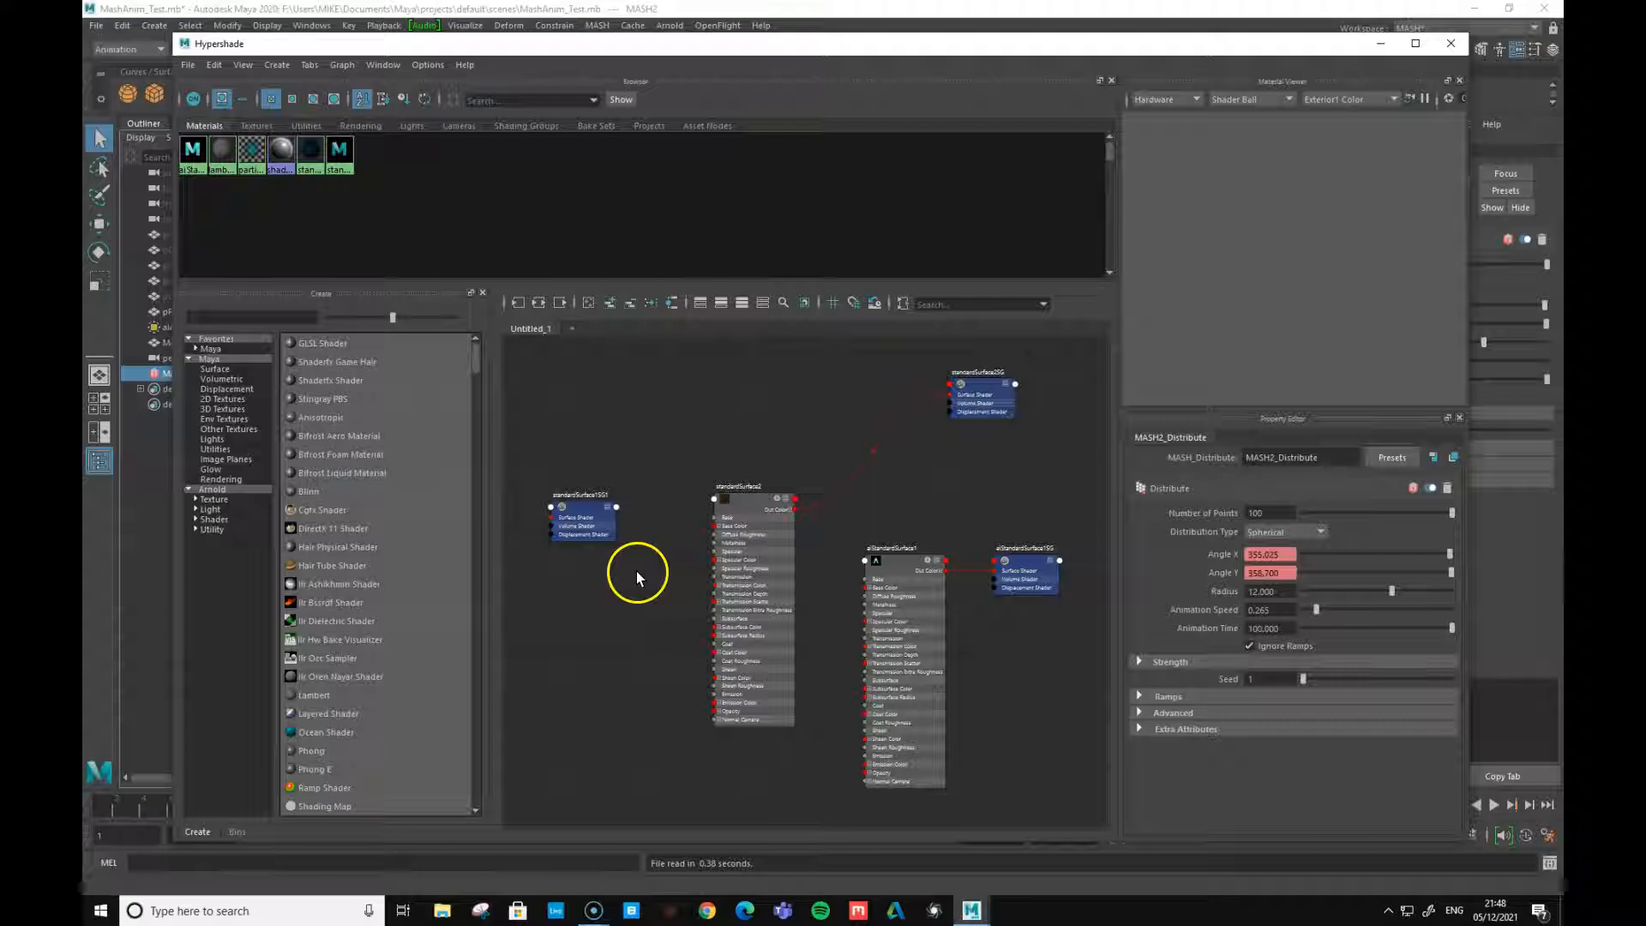
left_click(197, 520)
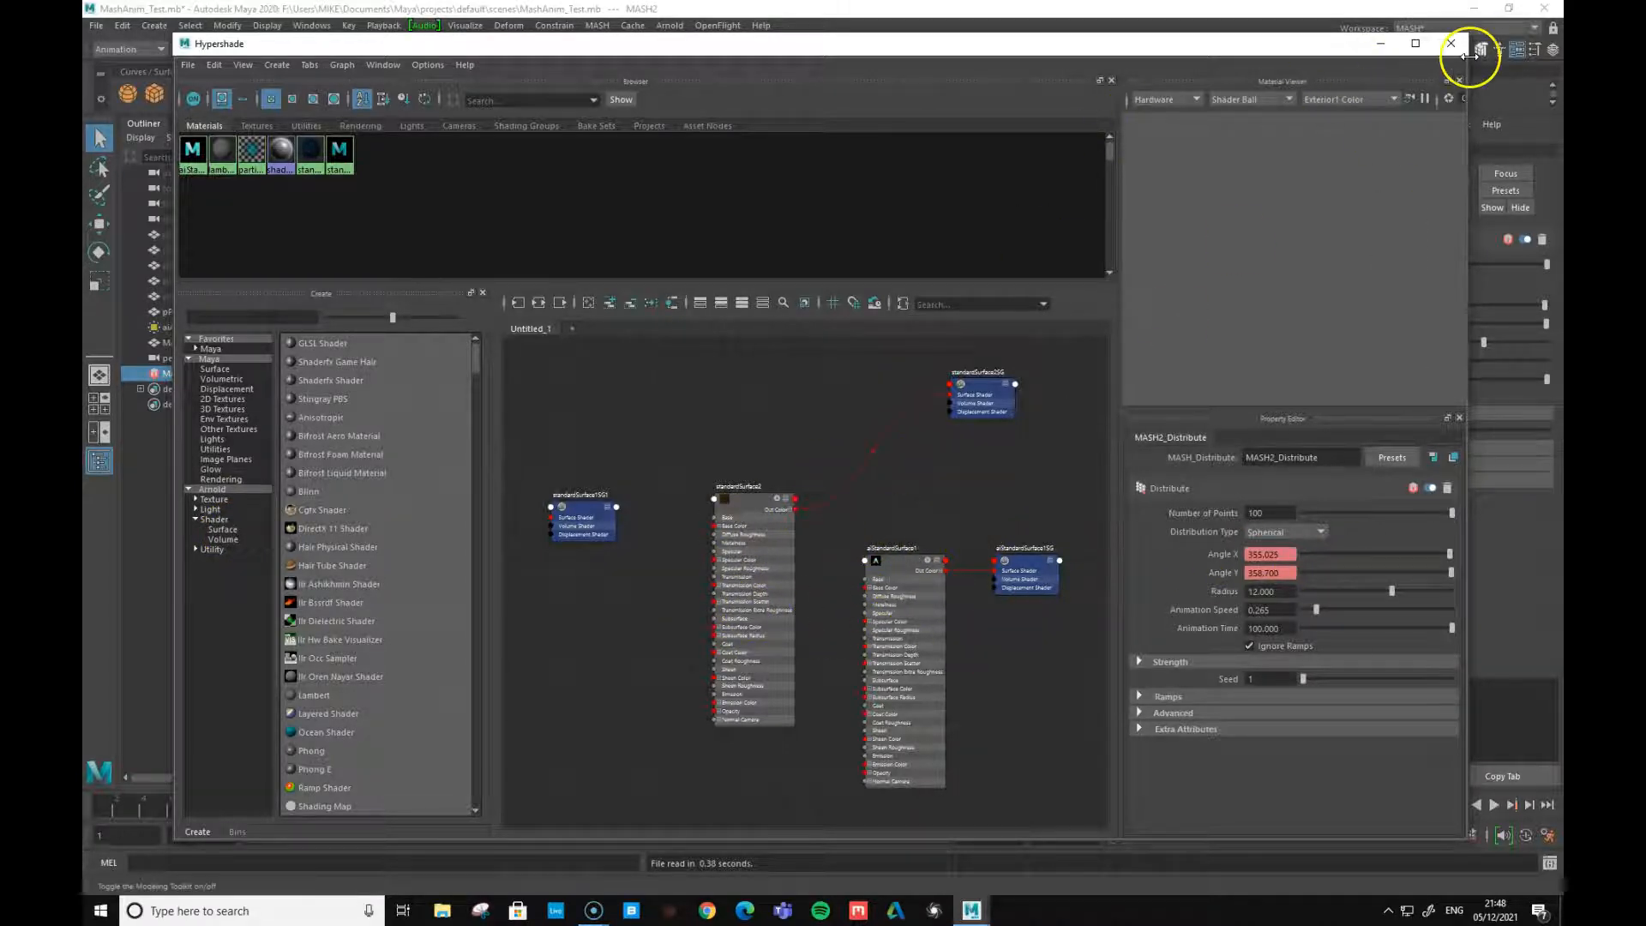
left_click(1382, 45)
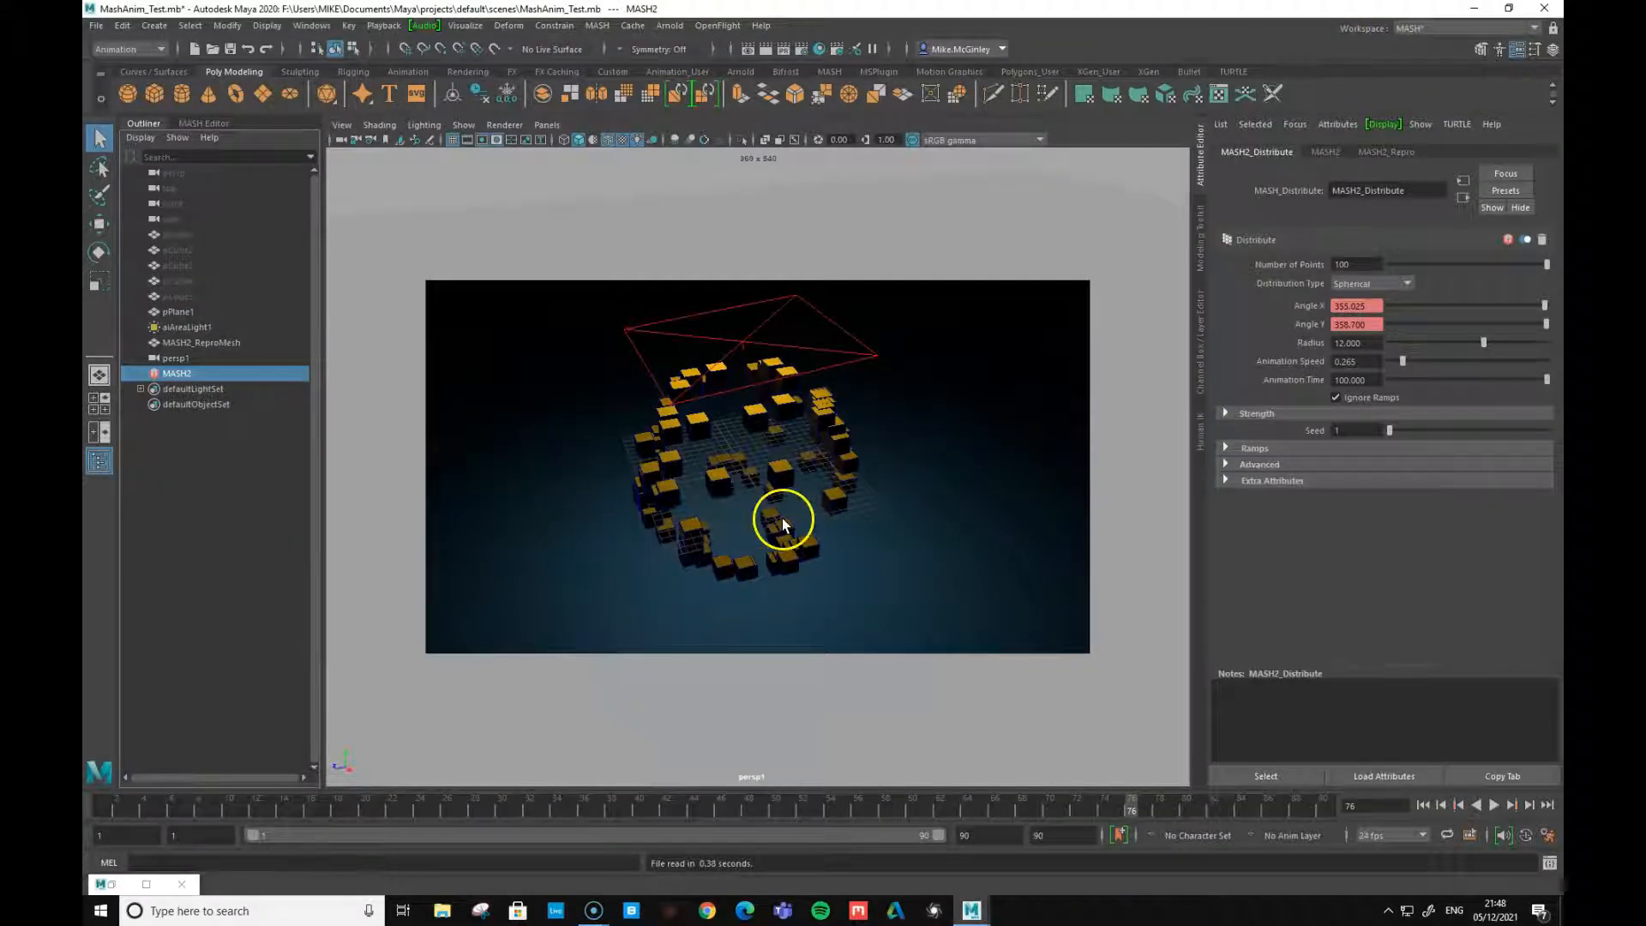
- Preview the animation through to frame 90 and check the end times of the playback and animation ranges
key("alt+v")
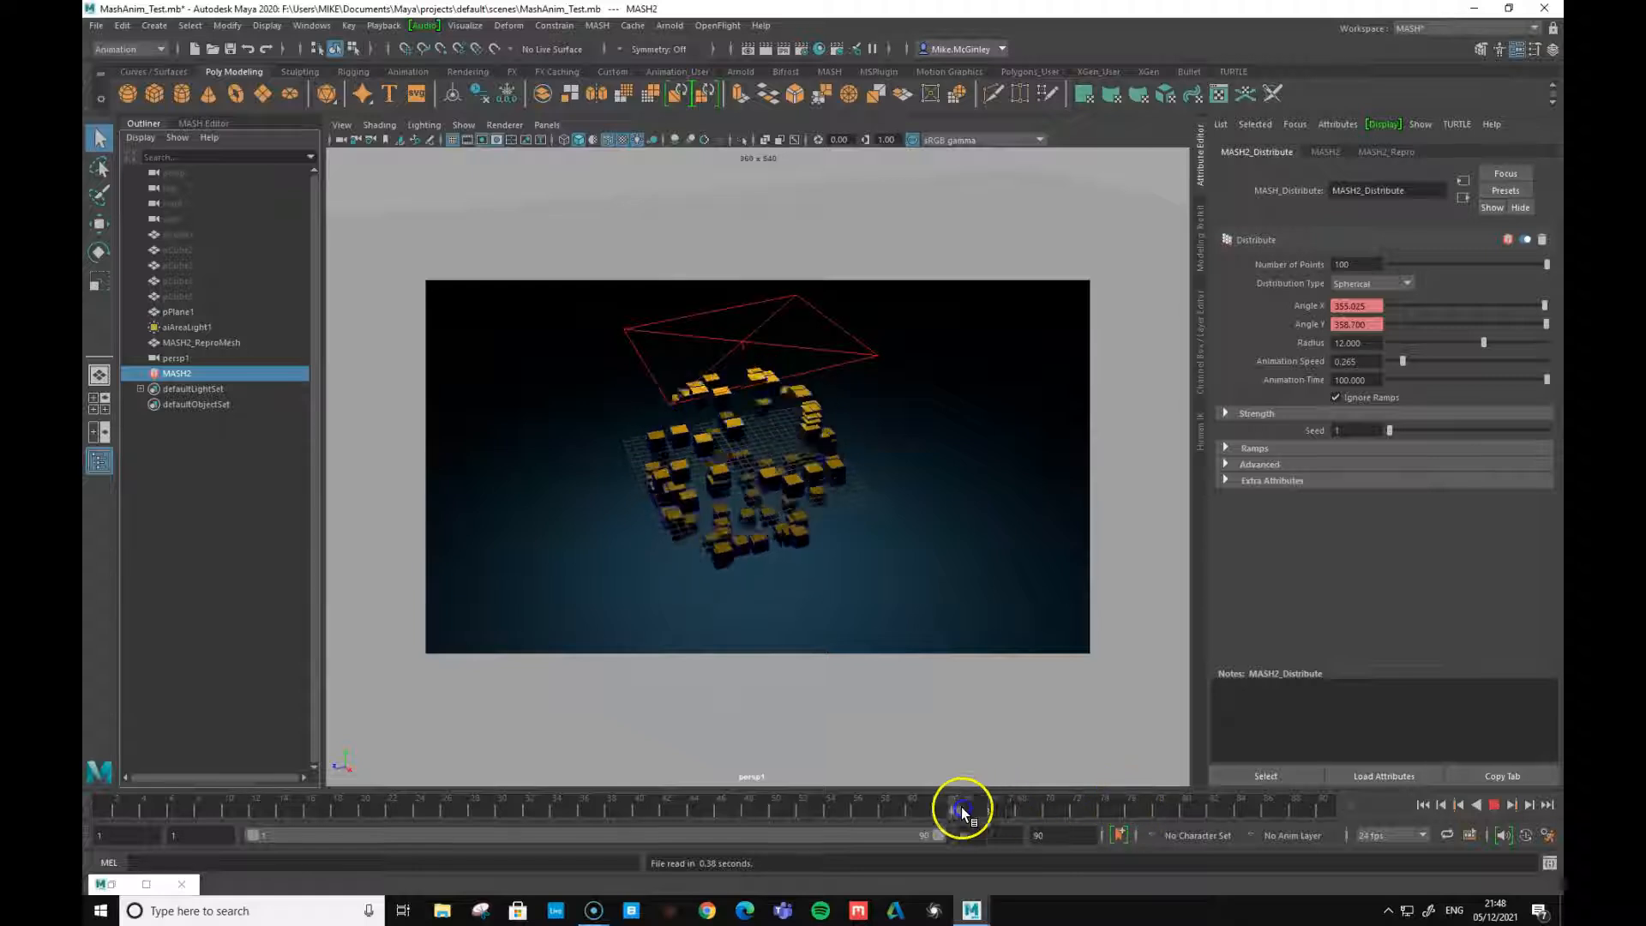
left_click_drag(259, 778, 1202, 811)
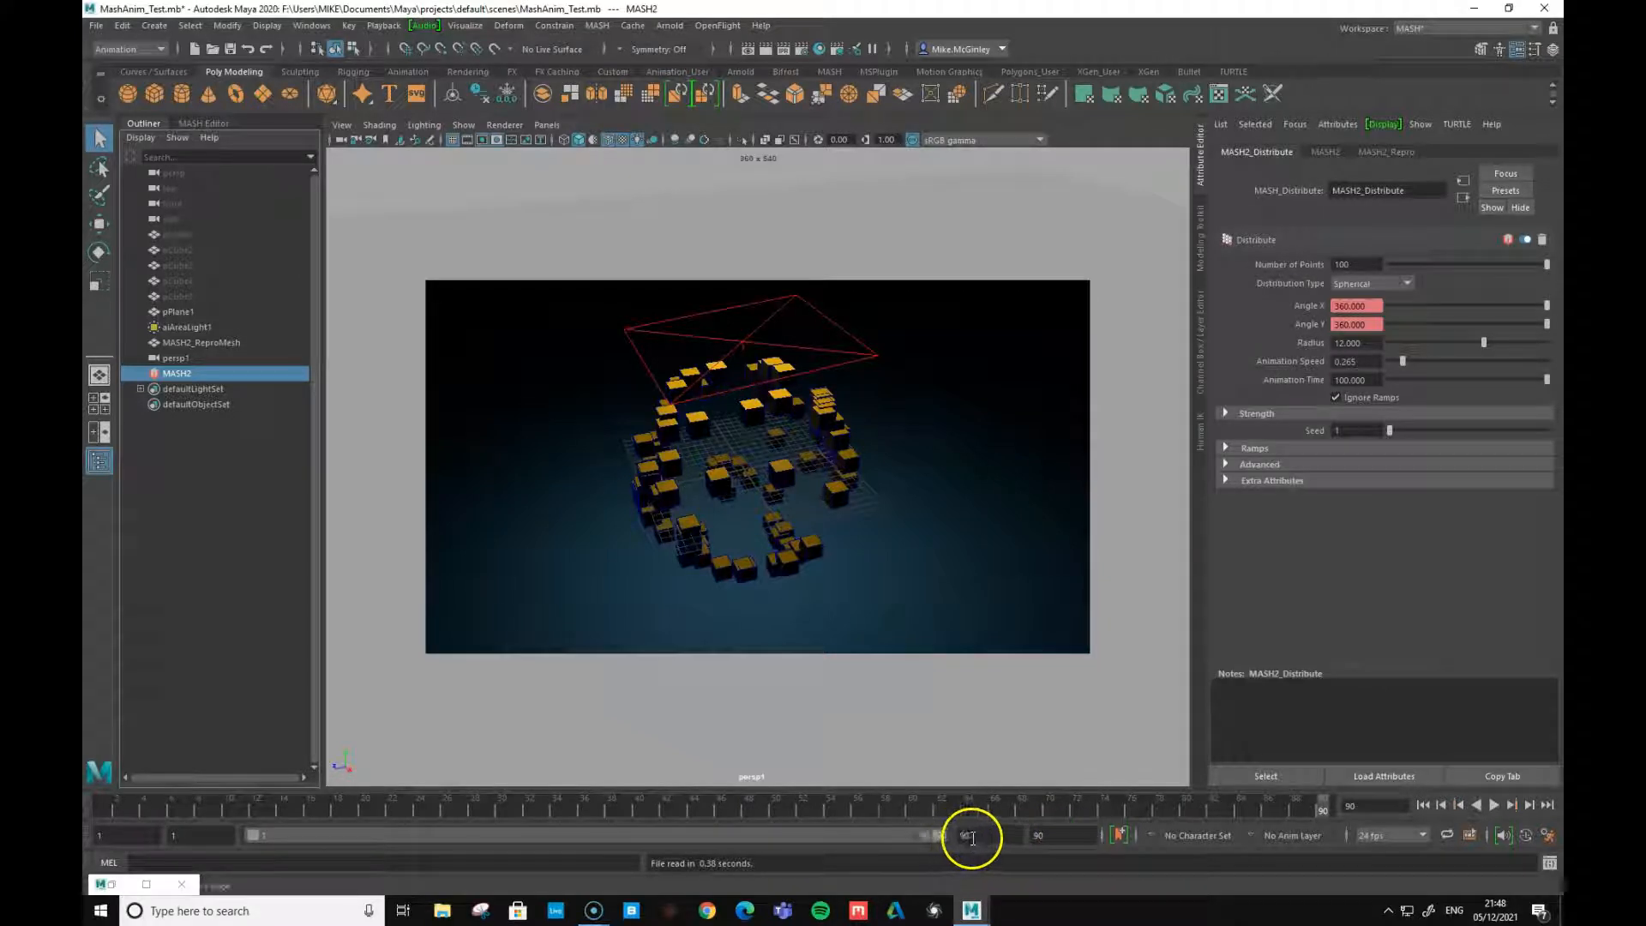
double_click(1042, 836)
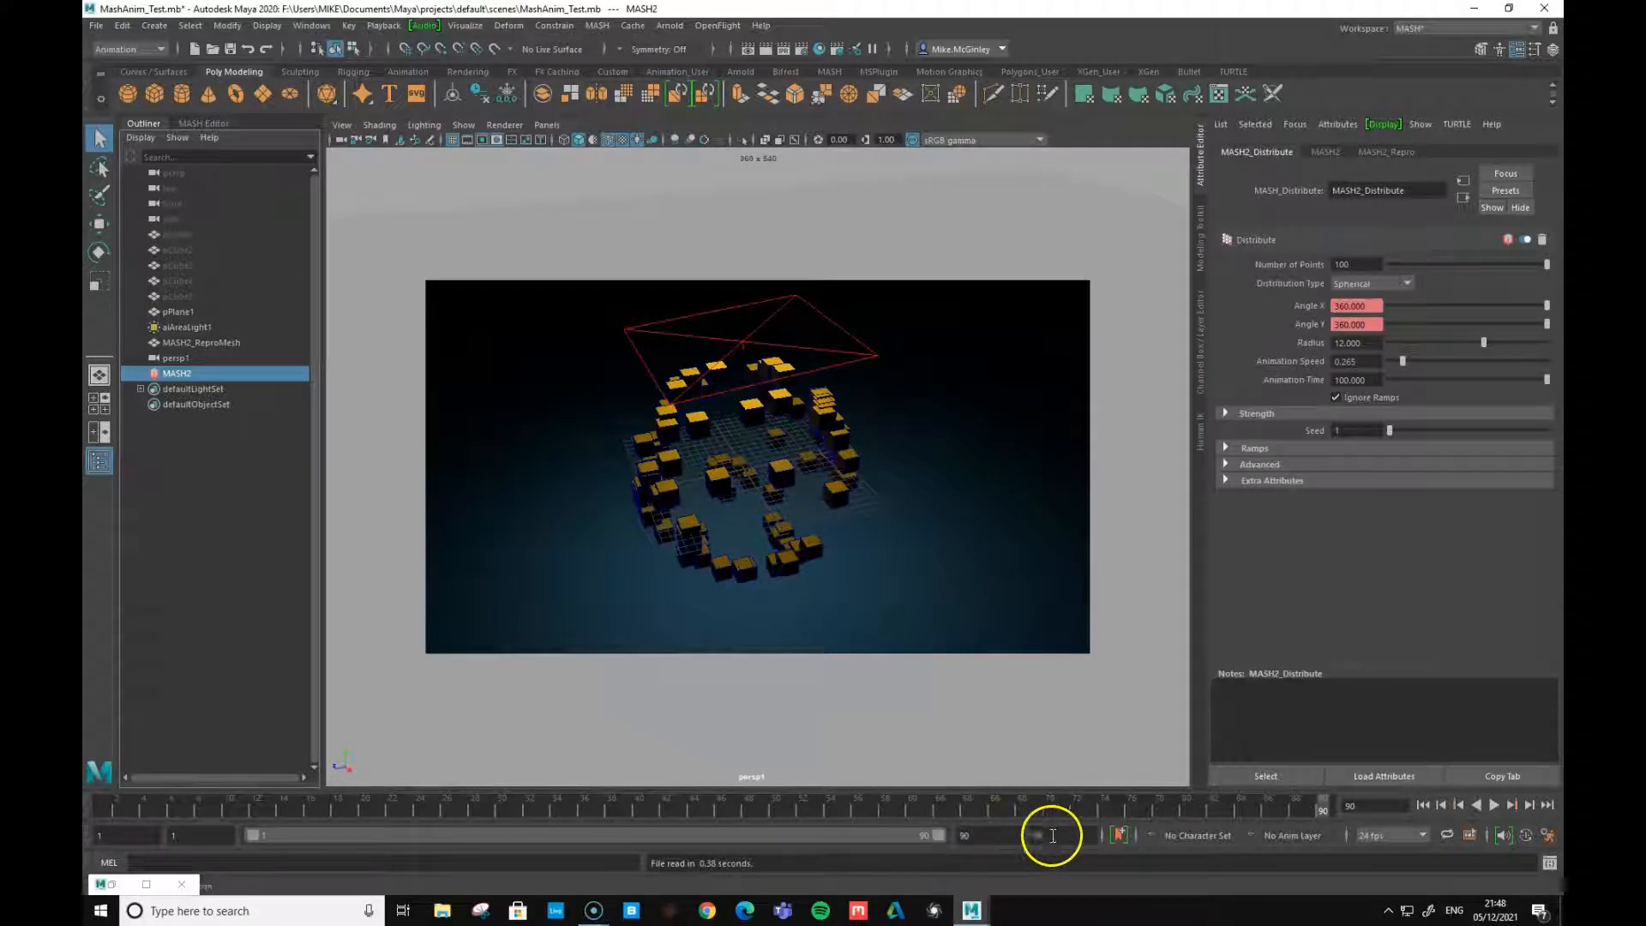
double_click(986, 836)
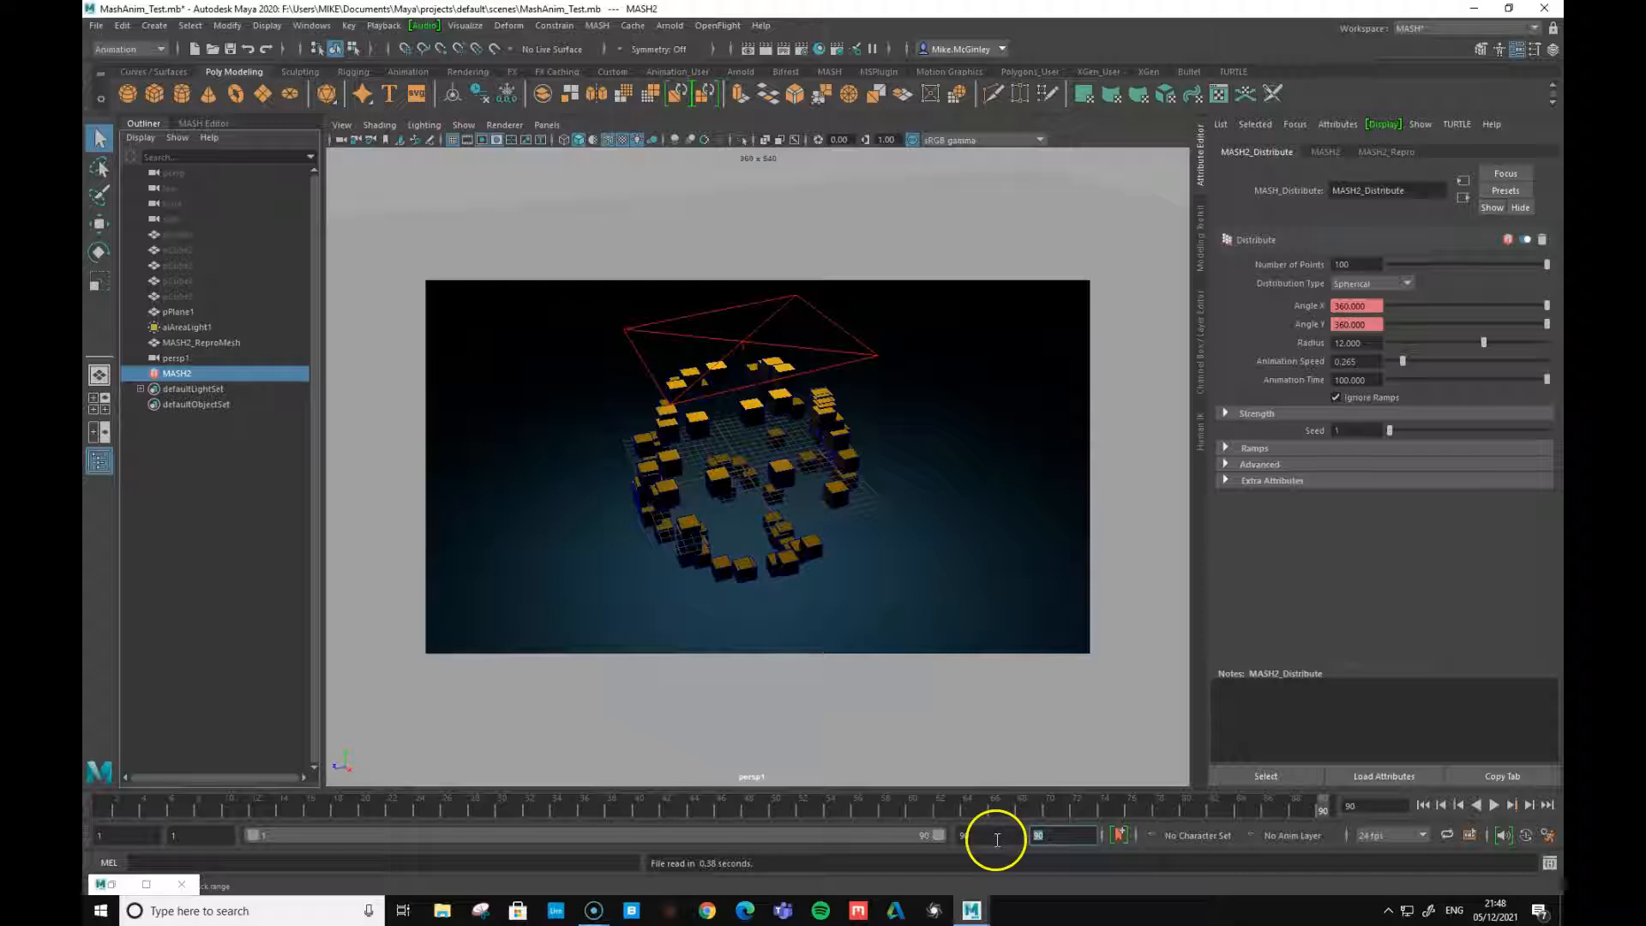
left_click(979, 836)
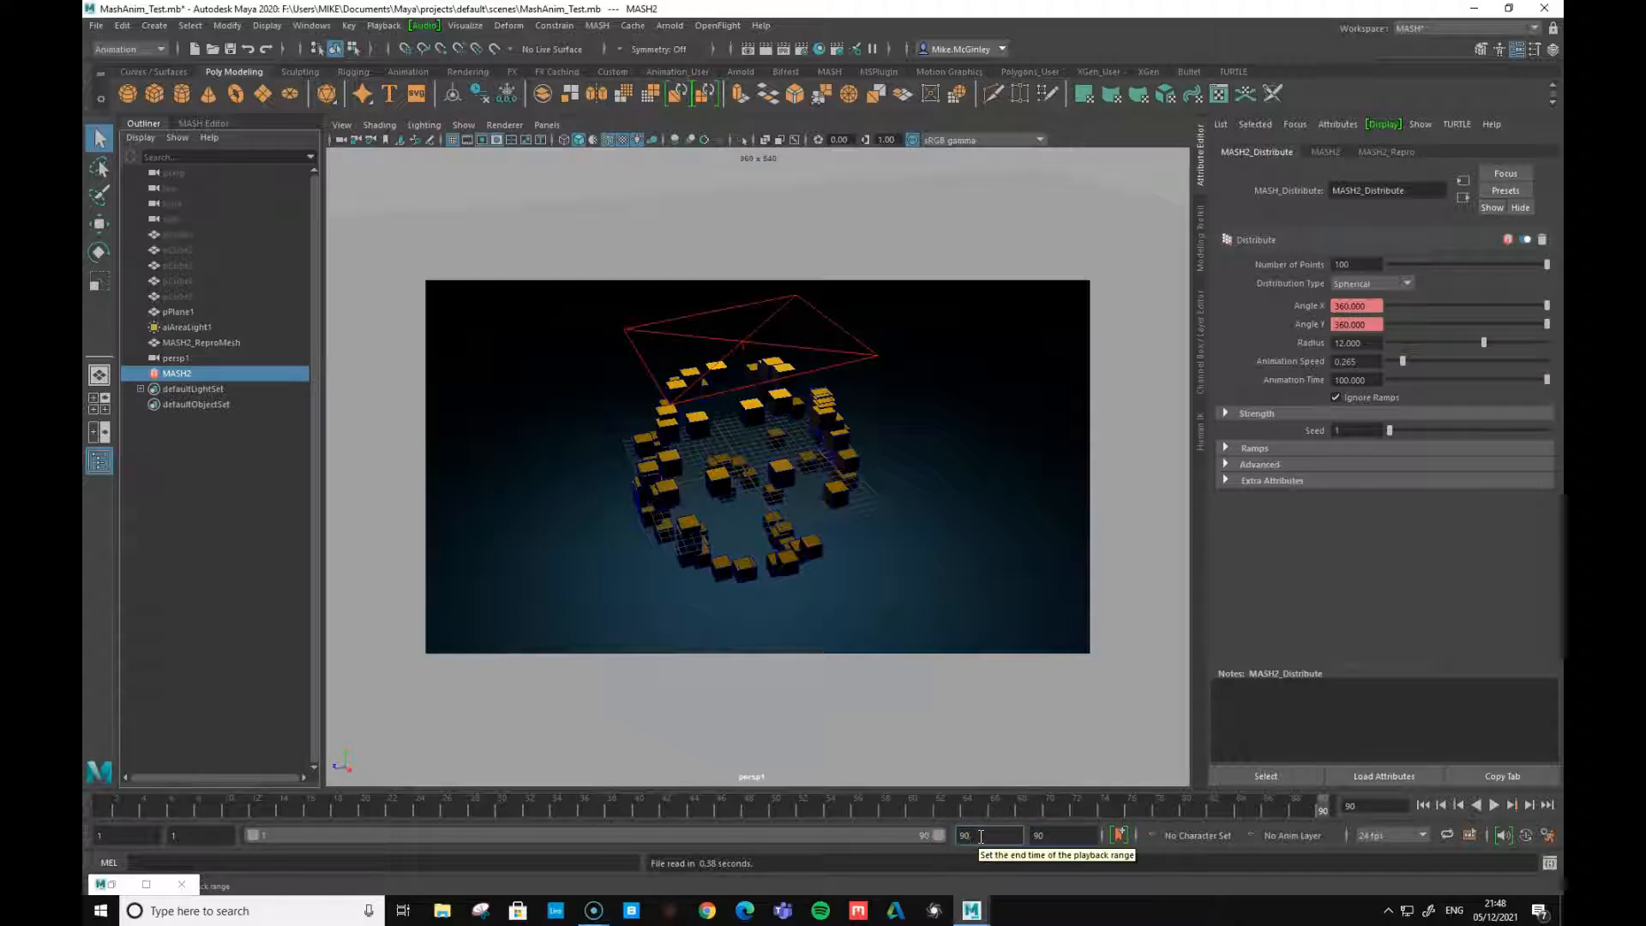
- Choose 24 fps as the framerate in the Time Slider preferences and close the preferences
left_click(1547, 836)
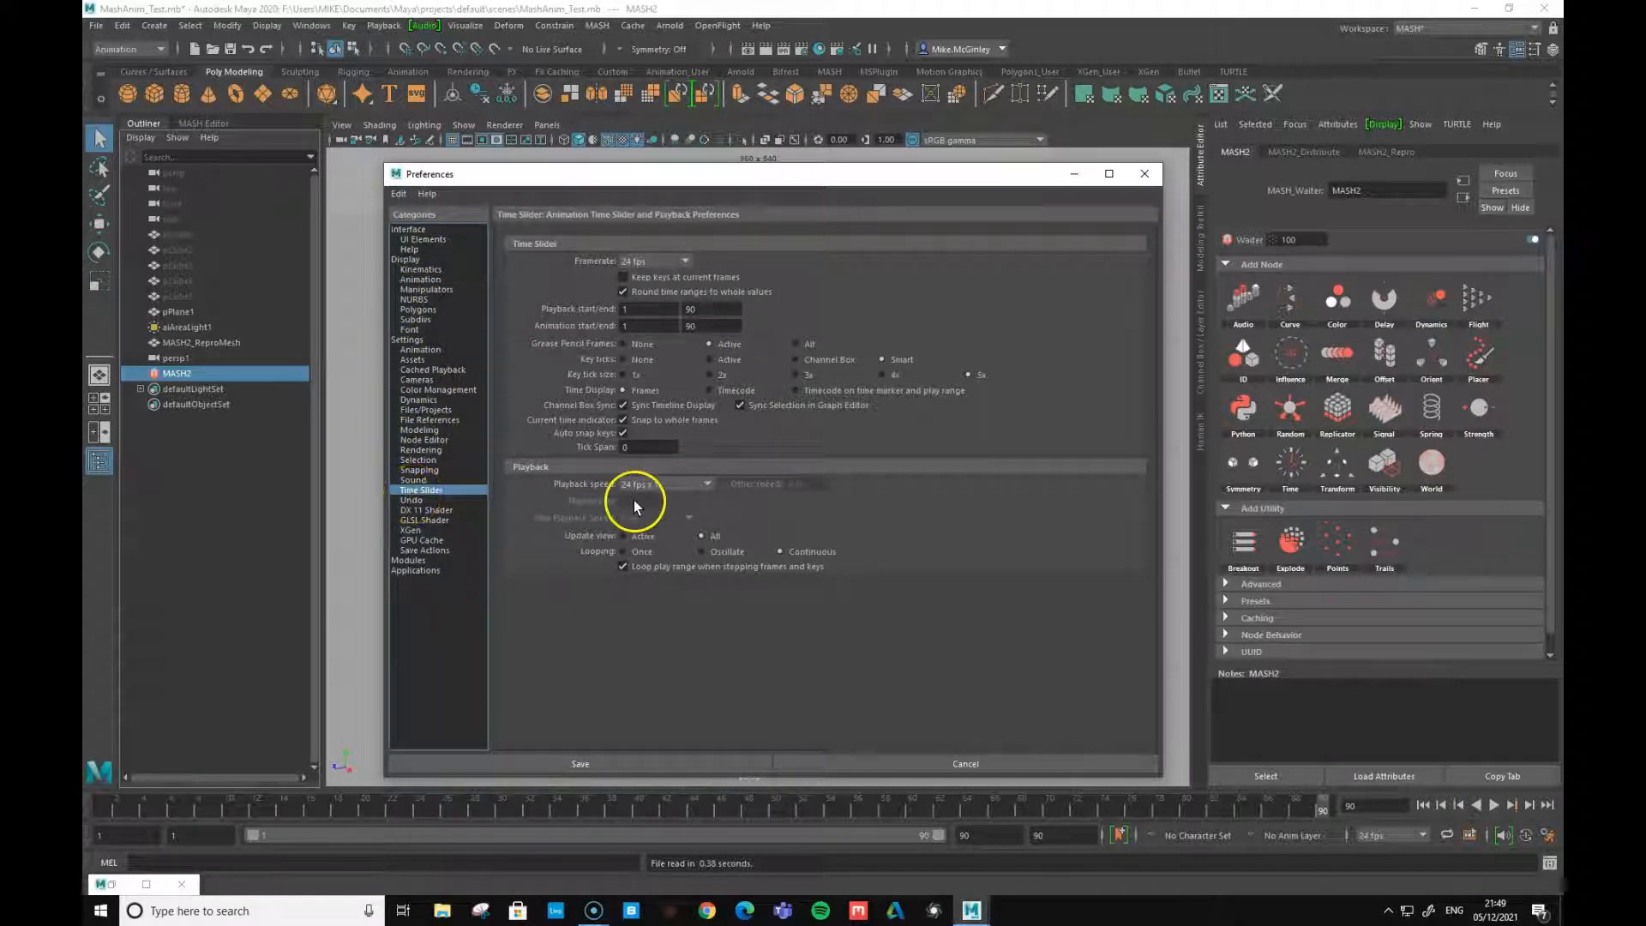
left_click(691, 259)
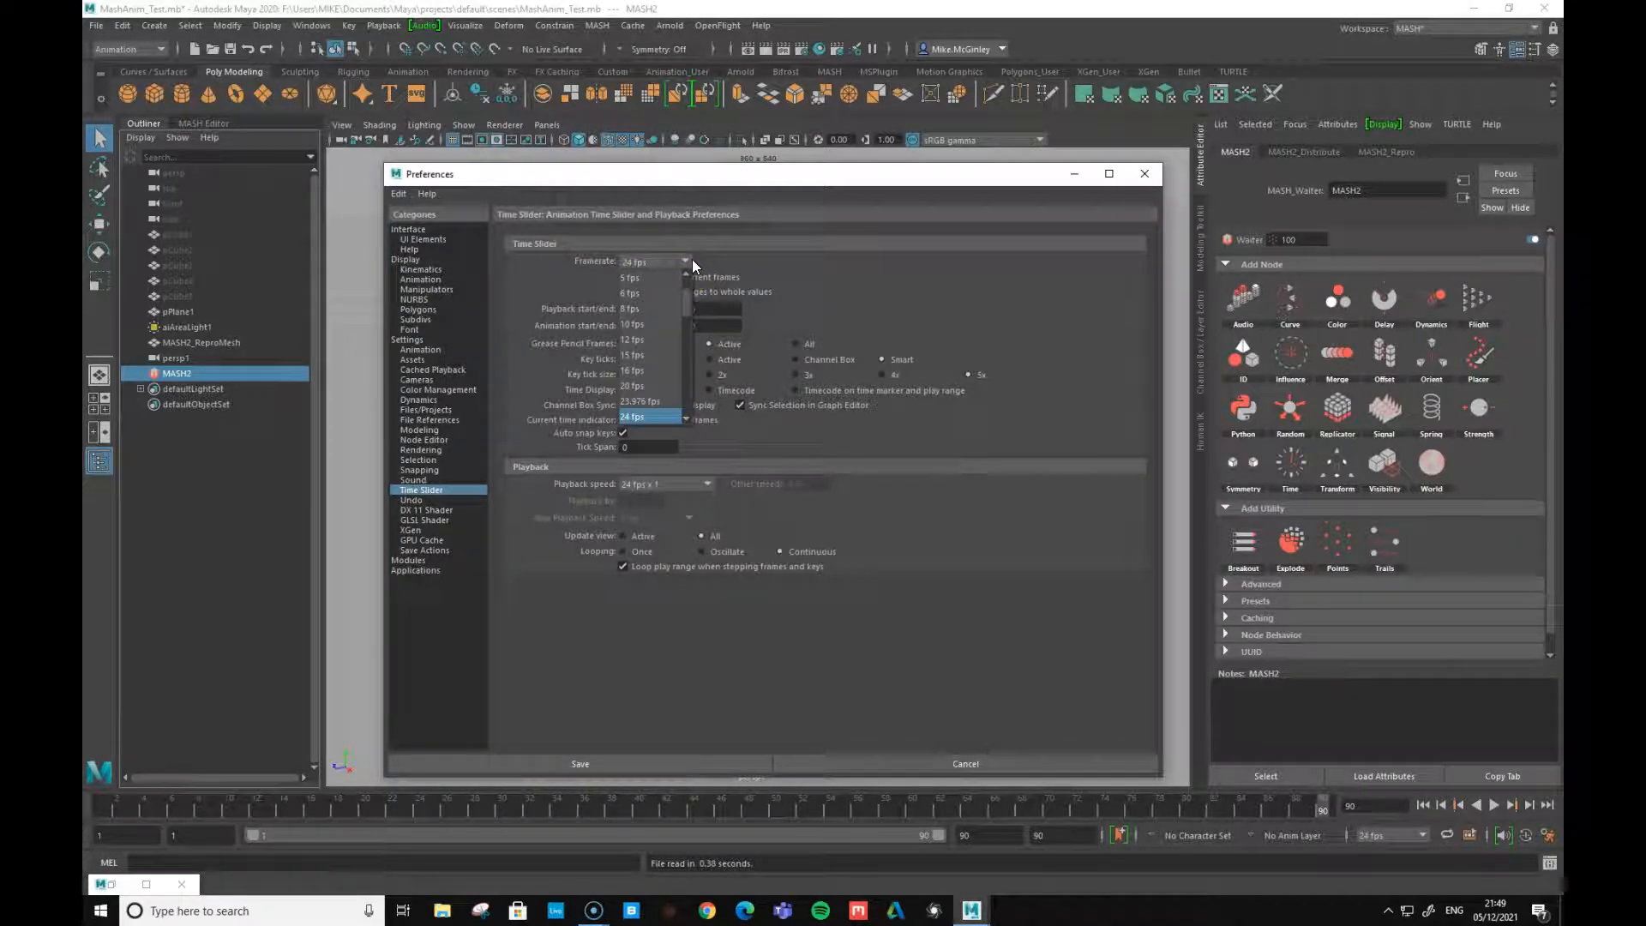
left_click(634, 417)
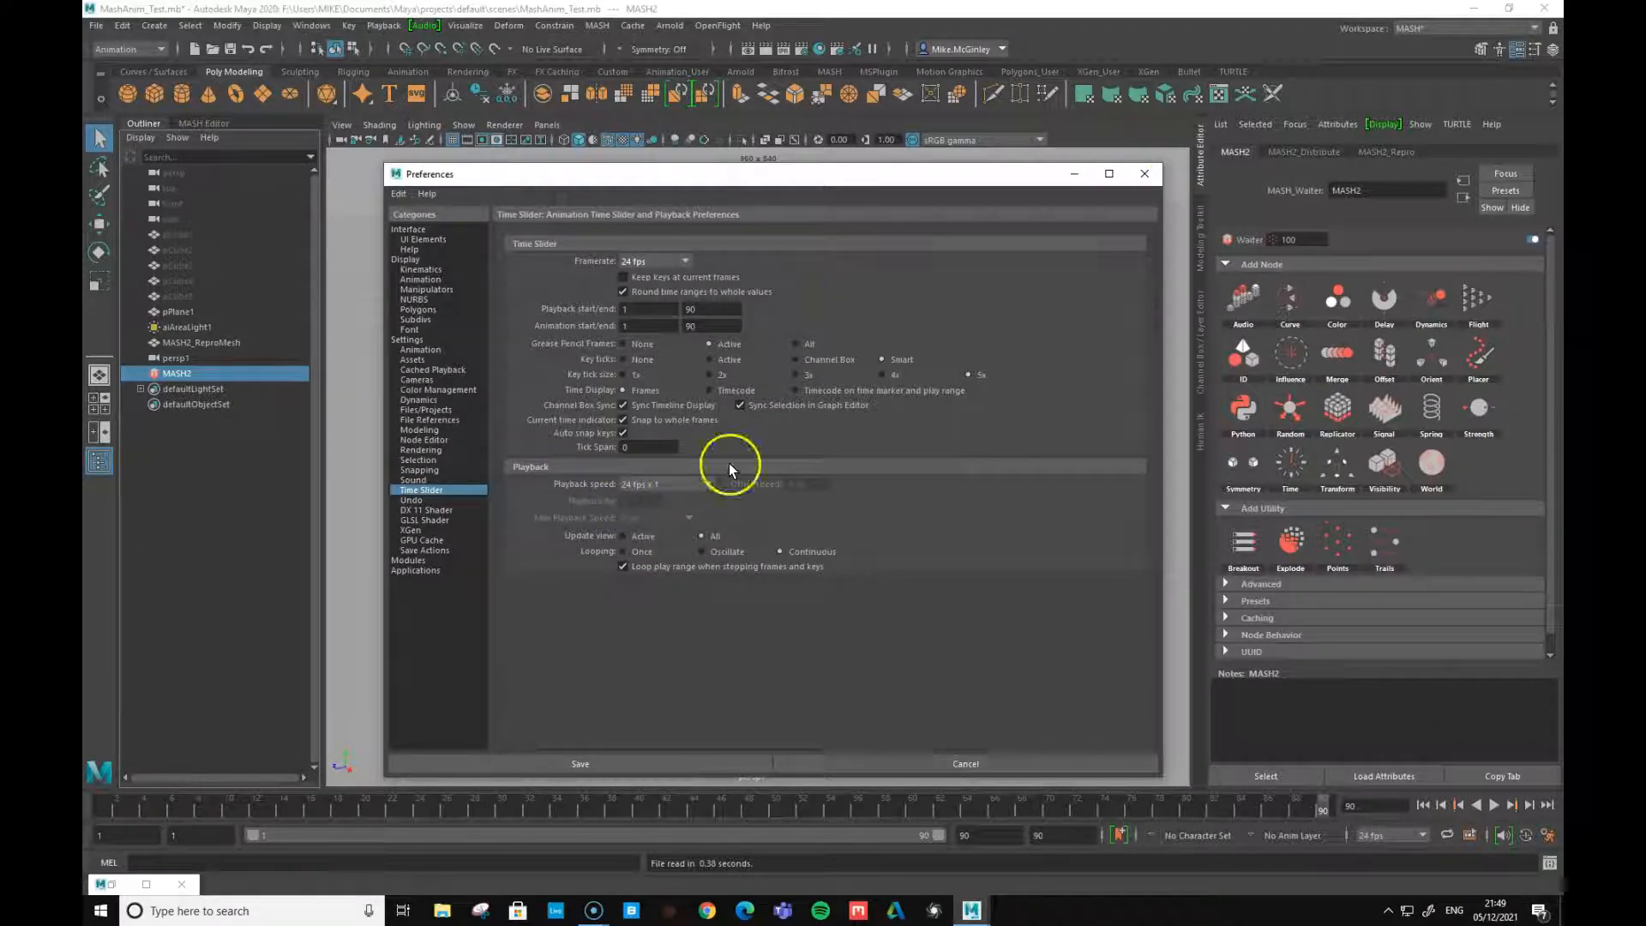
left_click(1144, 173)
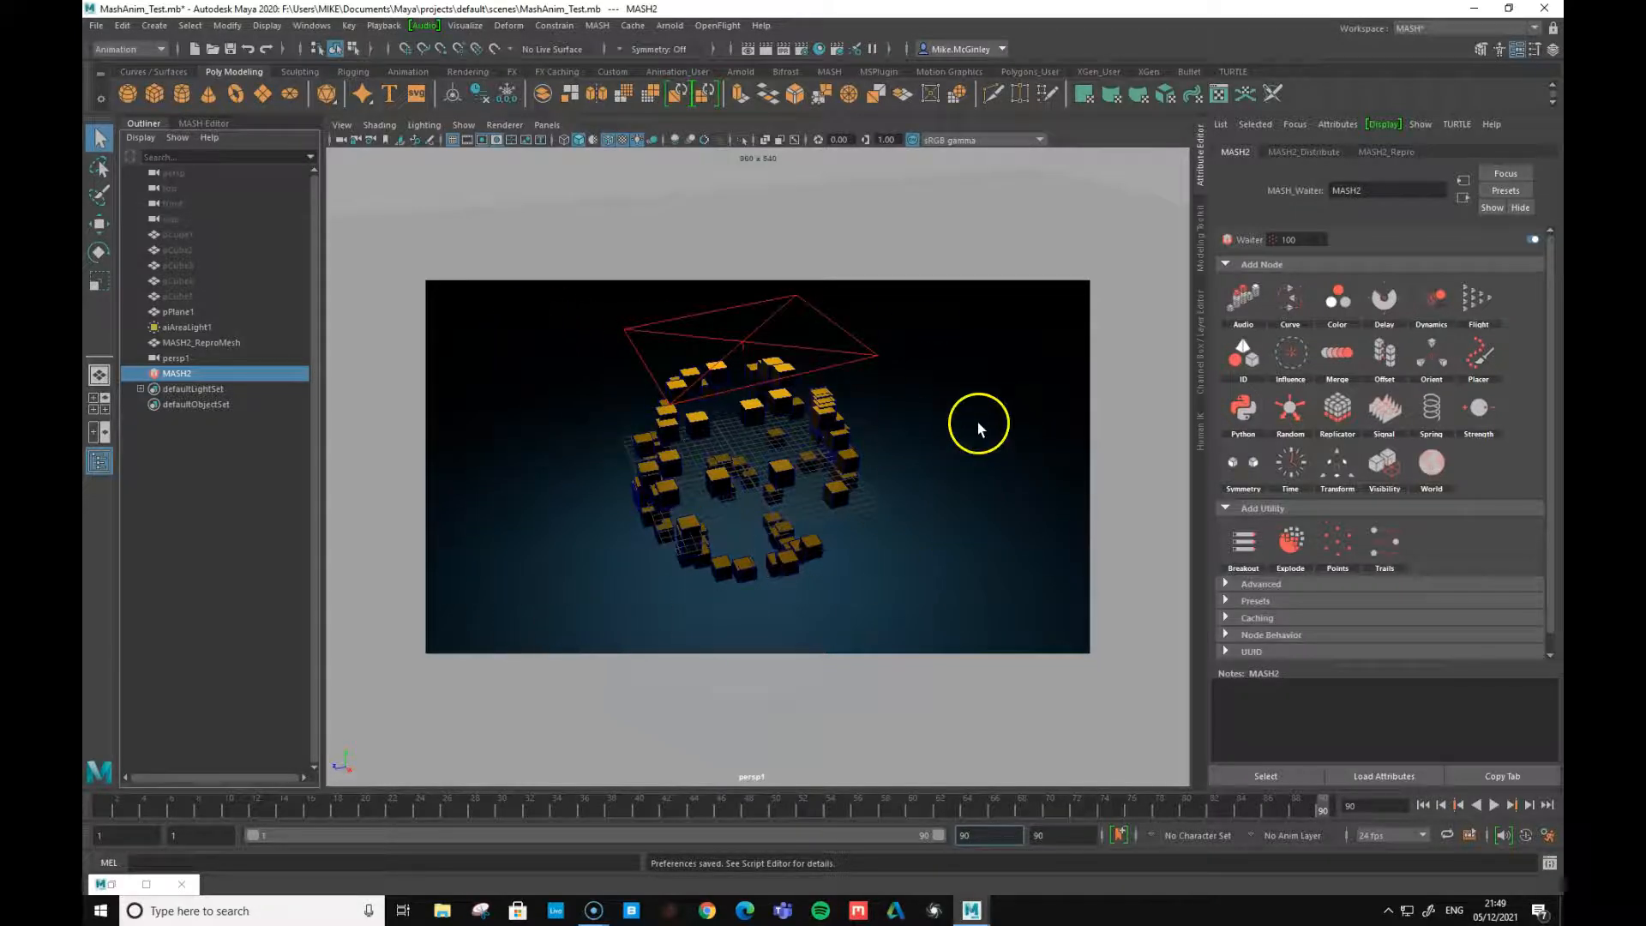
- Delete the existing persp1 camera from the scene
left_click(164, 359)
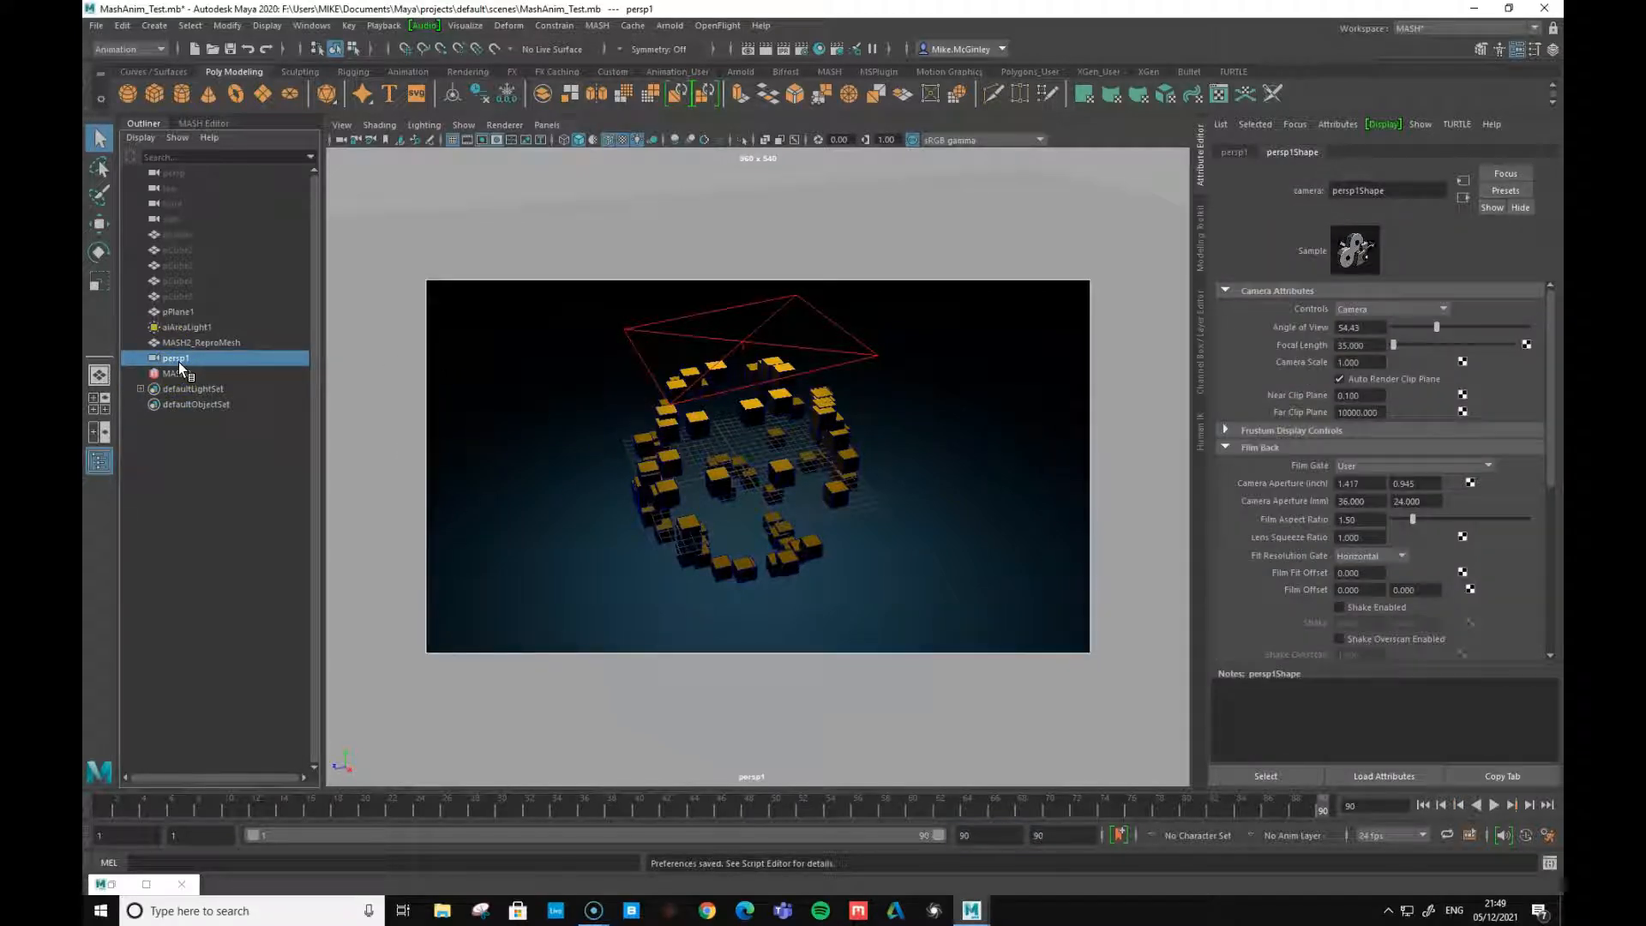
right_click(179, 362)
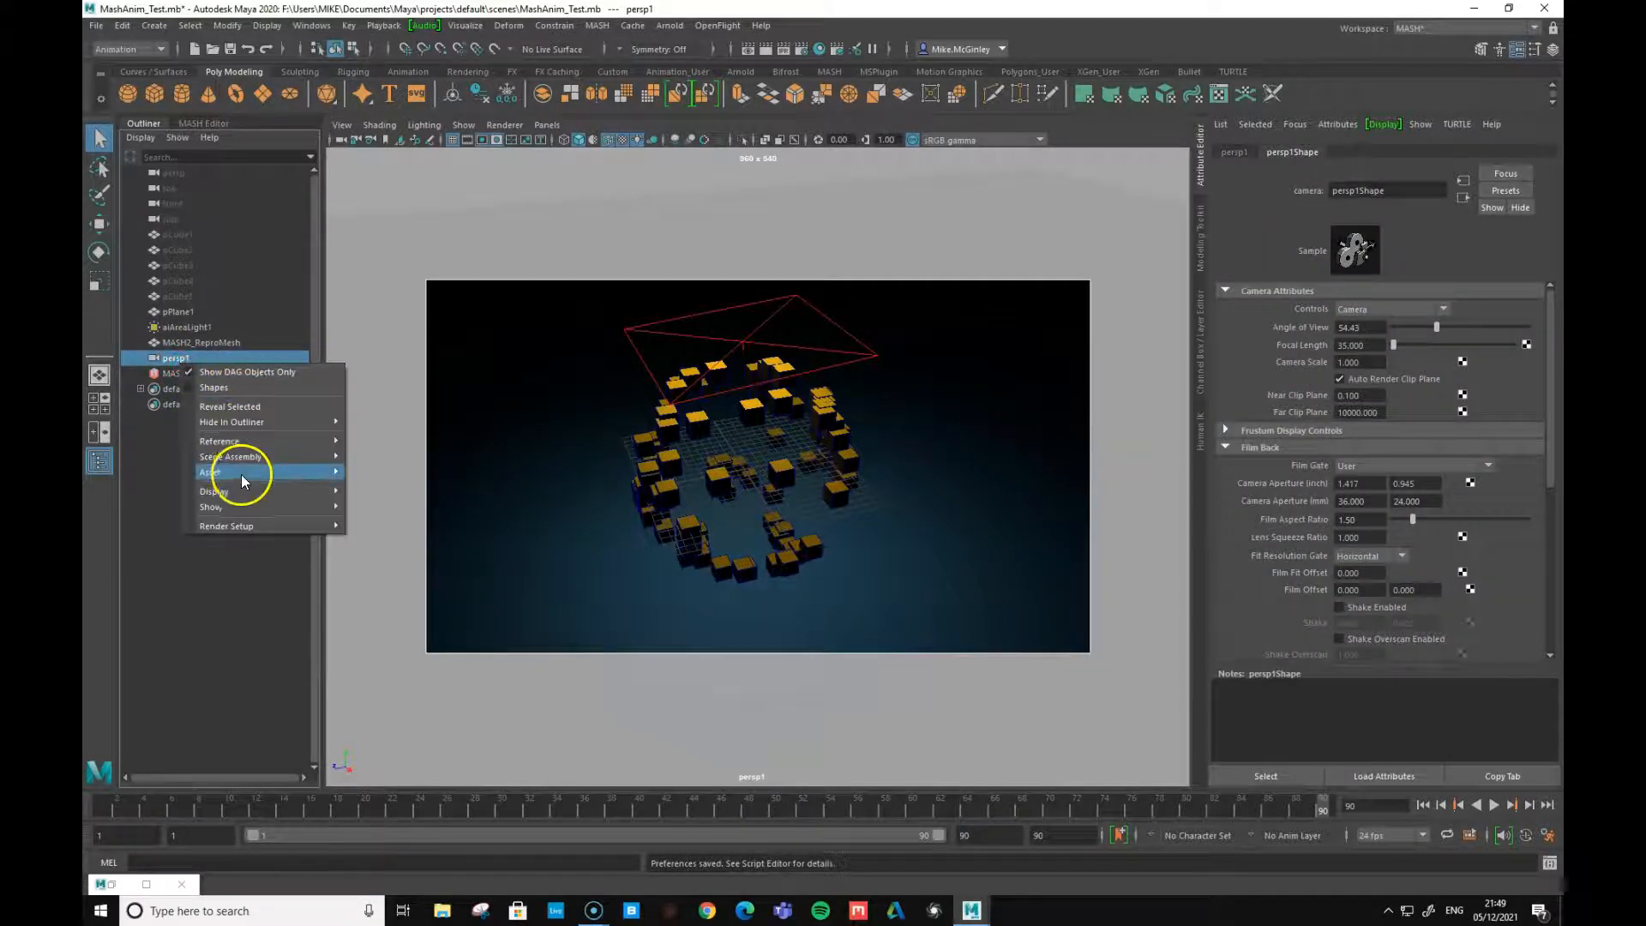
mouse_move(241, 456)
left_click(172, 357)
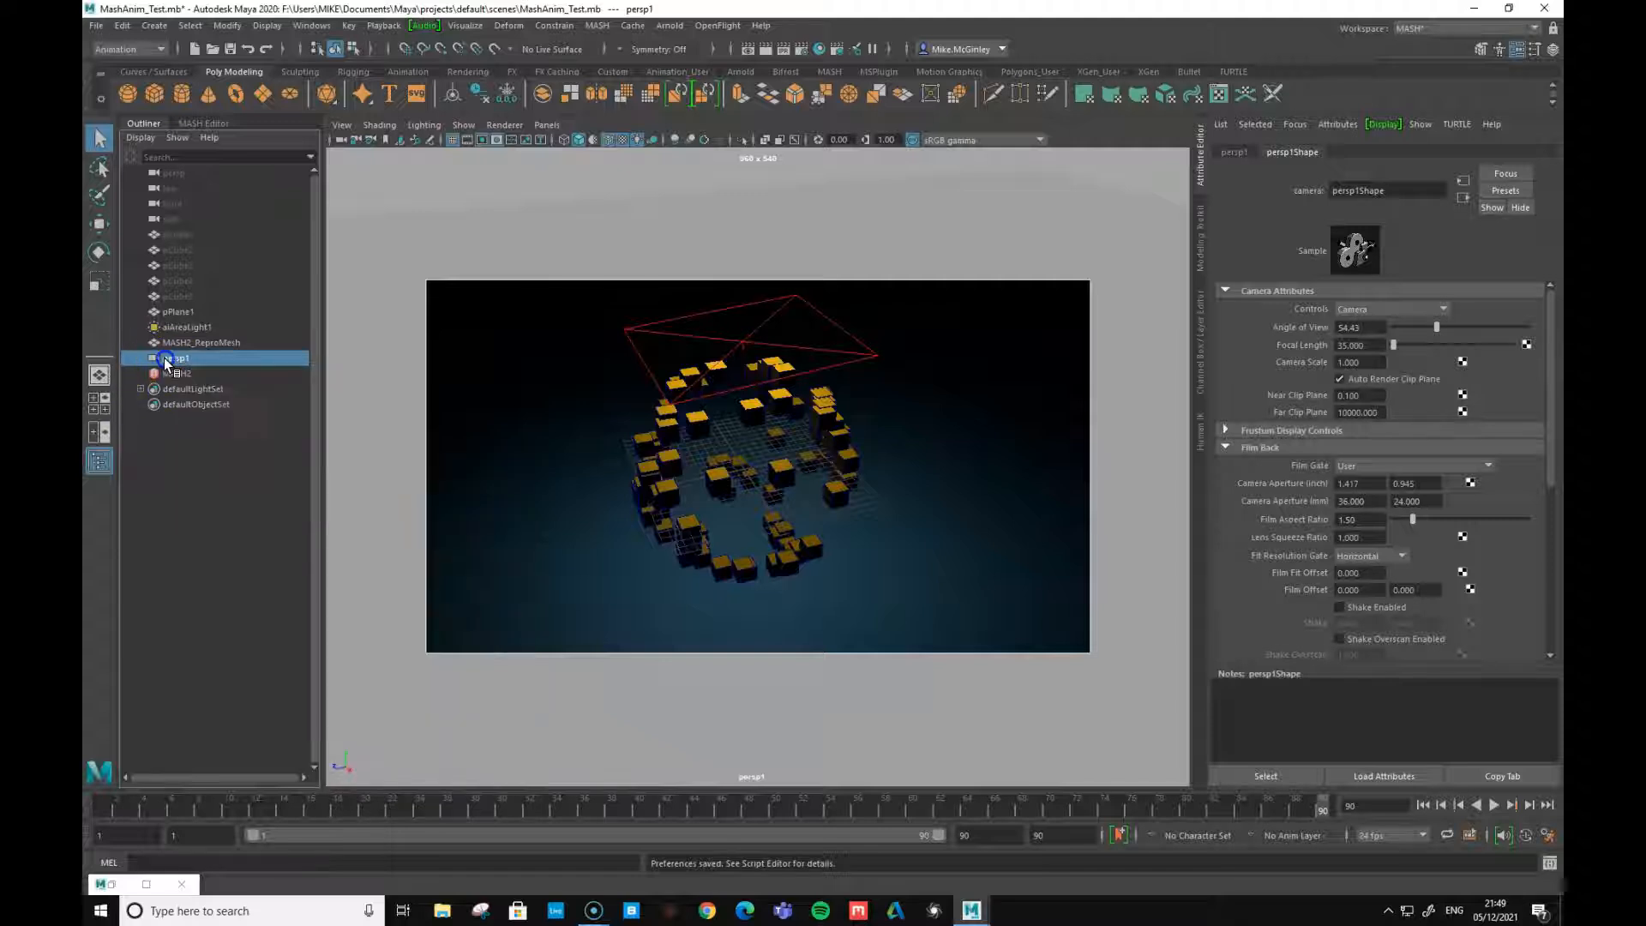
key("Delete")
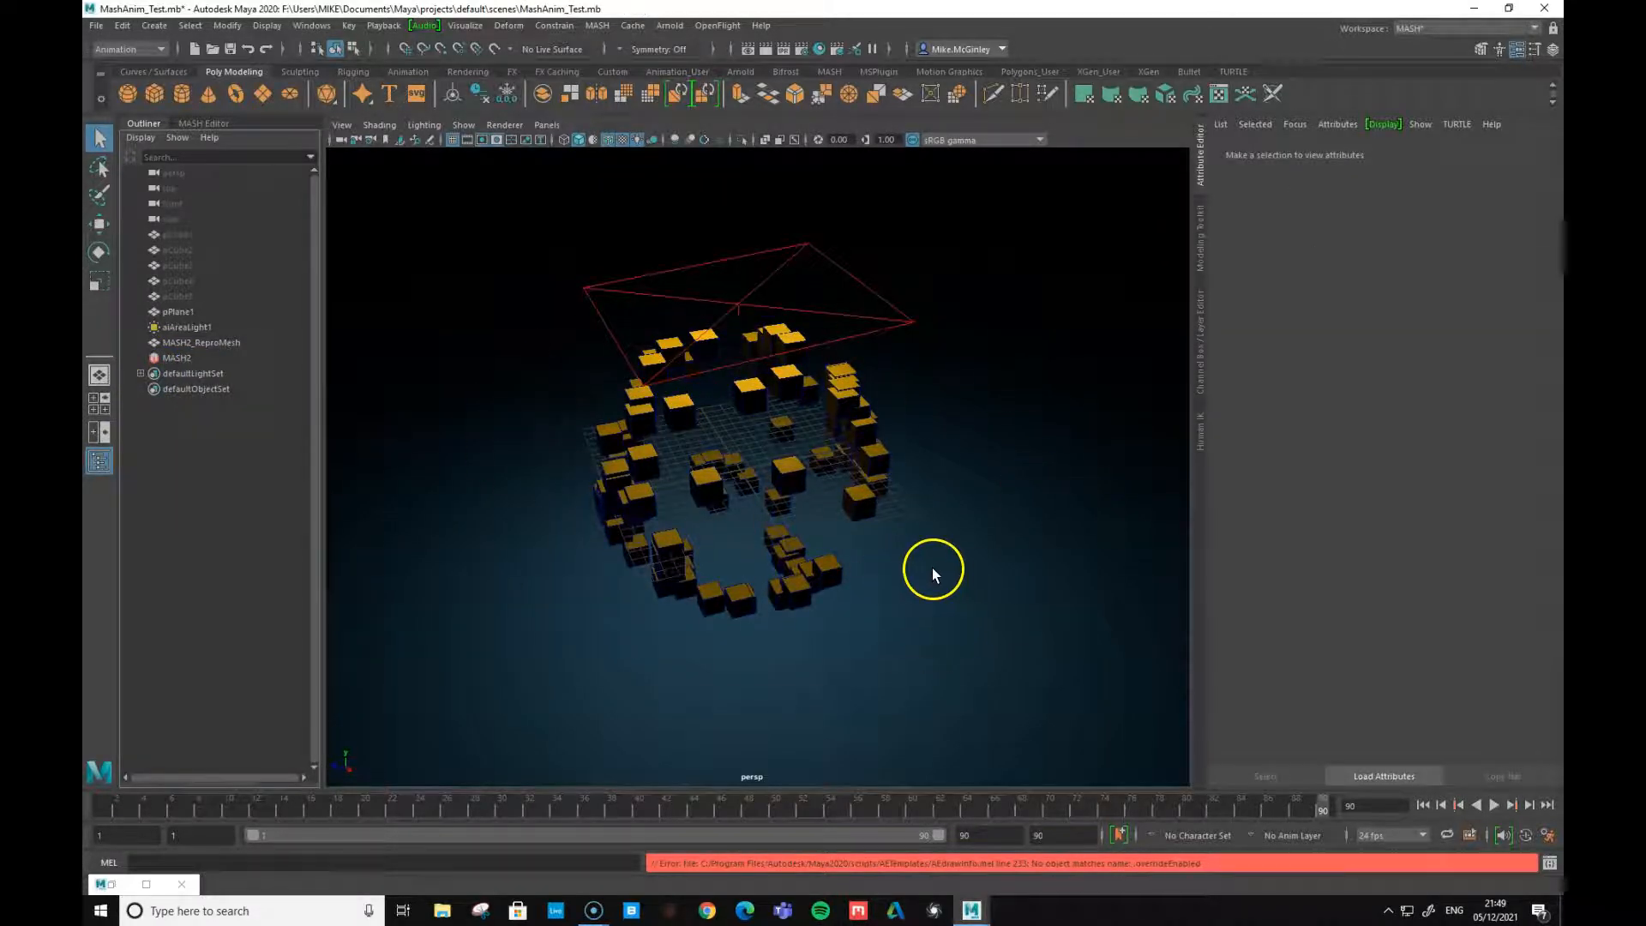
- Frame the cube sphere closer in the perspective view and create a new camera from that view
mouse_move(900, 555)
left_mouse_down("alt")
mouse_move(882, 558)
mouse_move(967, 525)
mouse_move(992, 559)
mouse_move(934, 570)
mouse_move(911, 555)
mouse_move(914, 569)
left_mouse_up("alt")
right_click_drag(909, 604, 912, 676, "alt")
left_click_drag(902, 680, 905, 673, "alt")
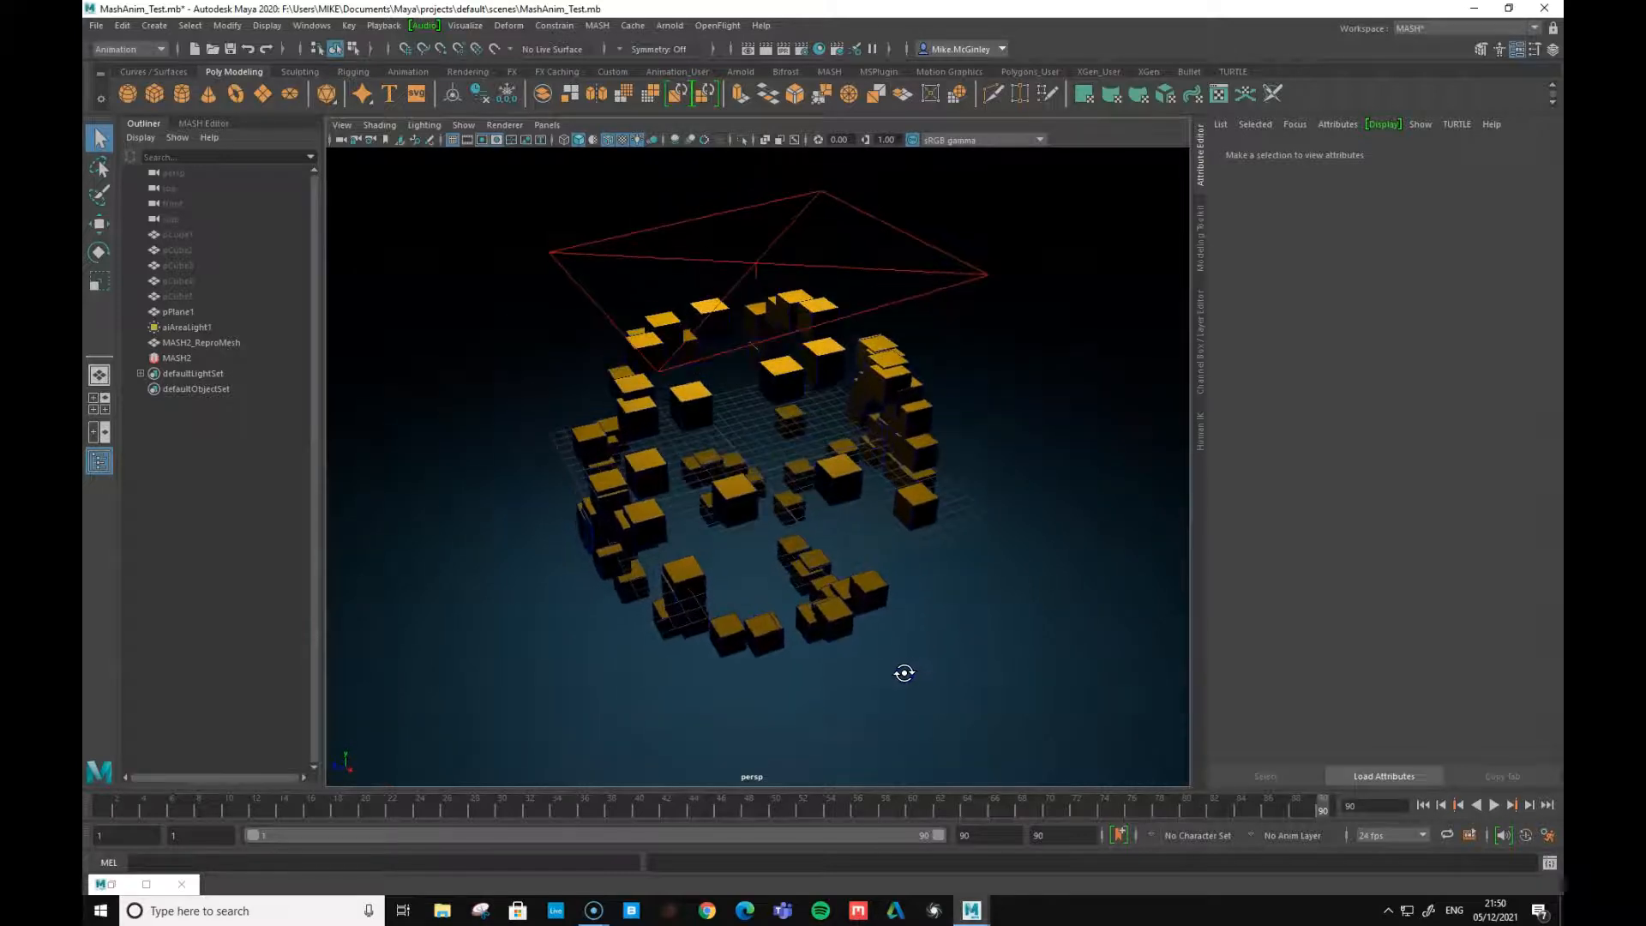
left_click(348, 126)
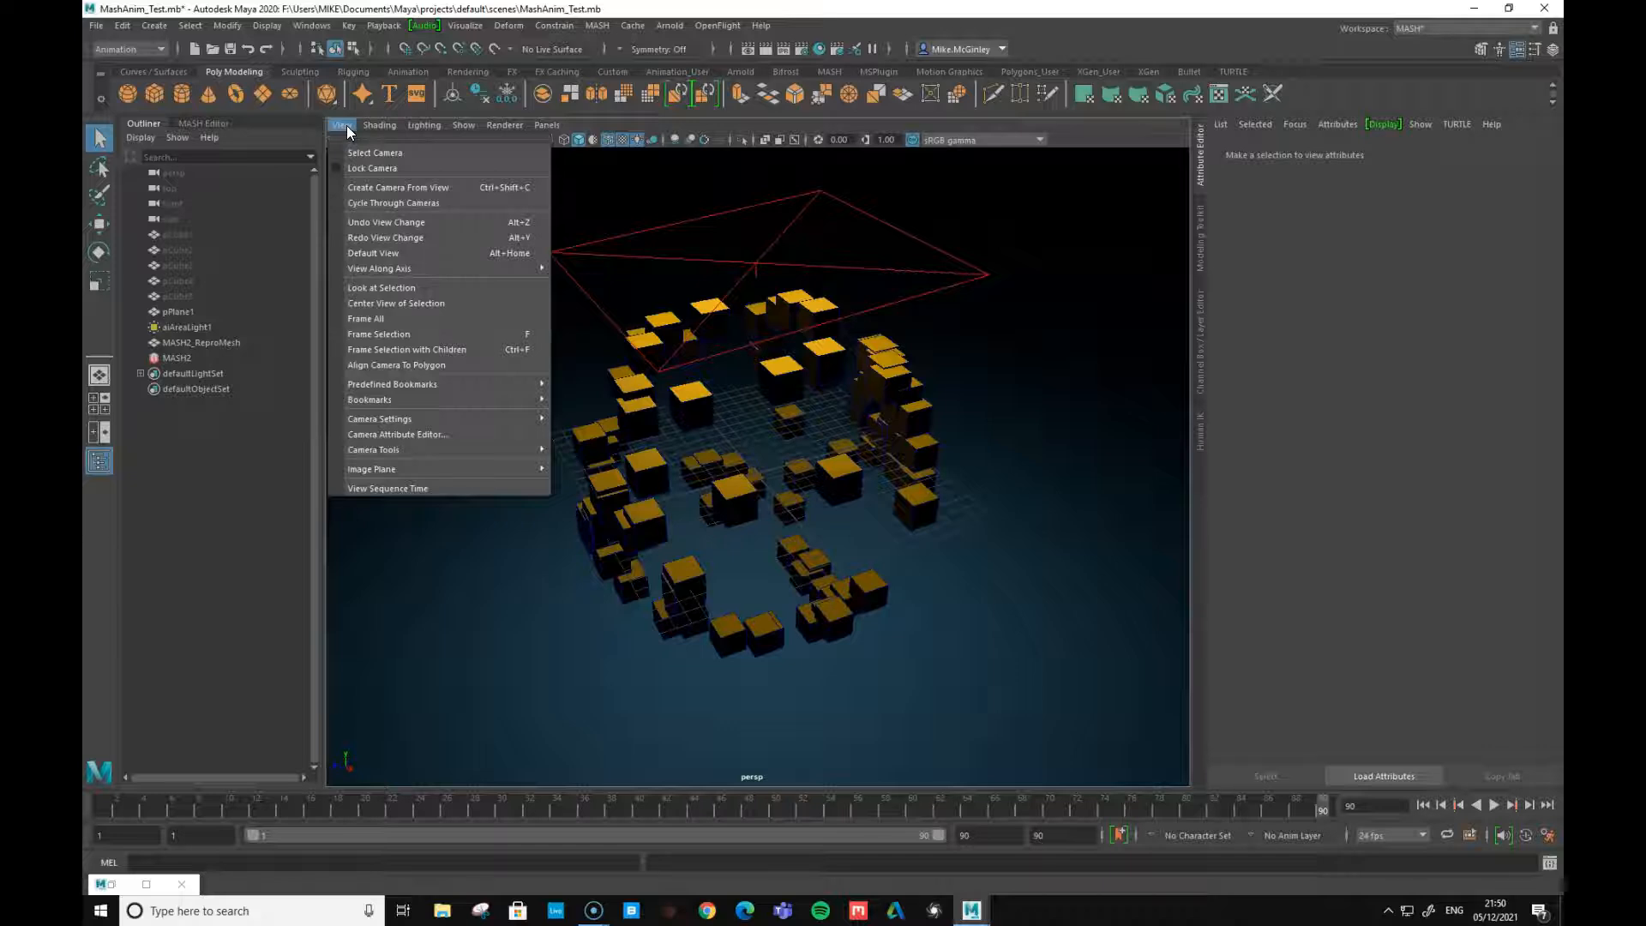
left_click(367, 187)
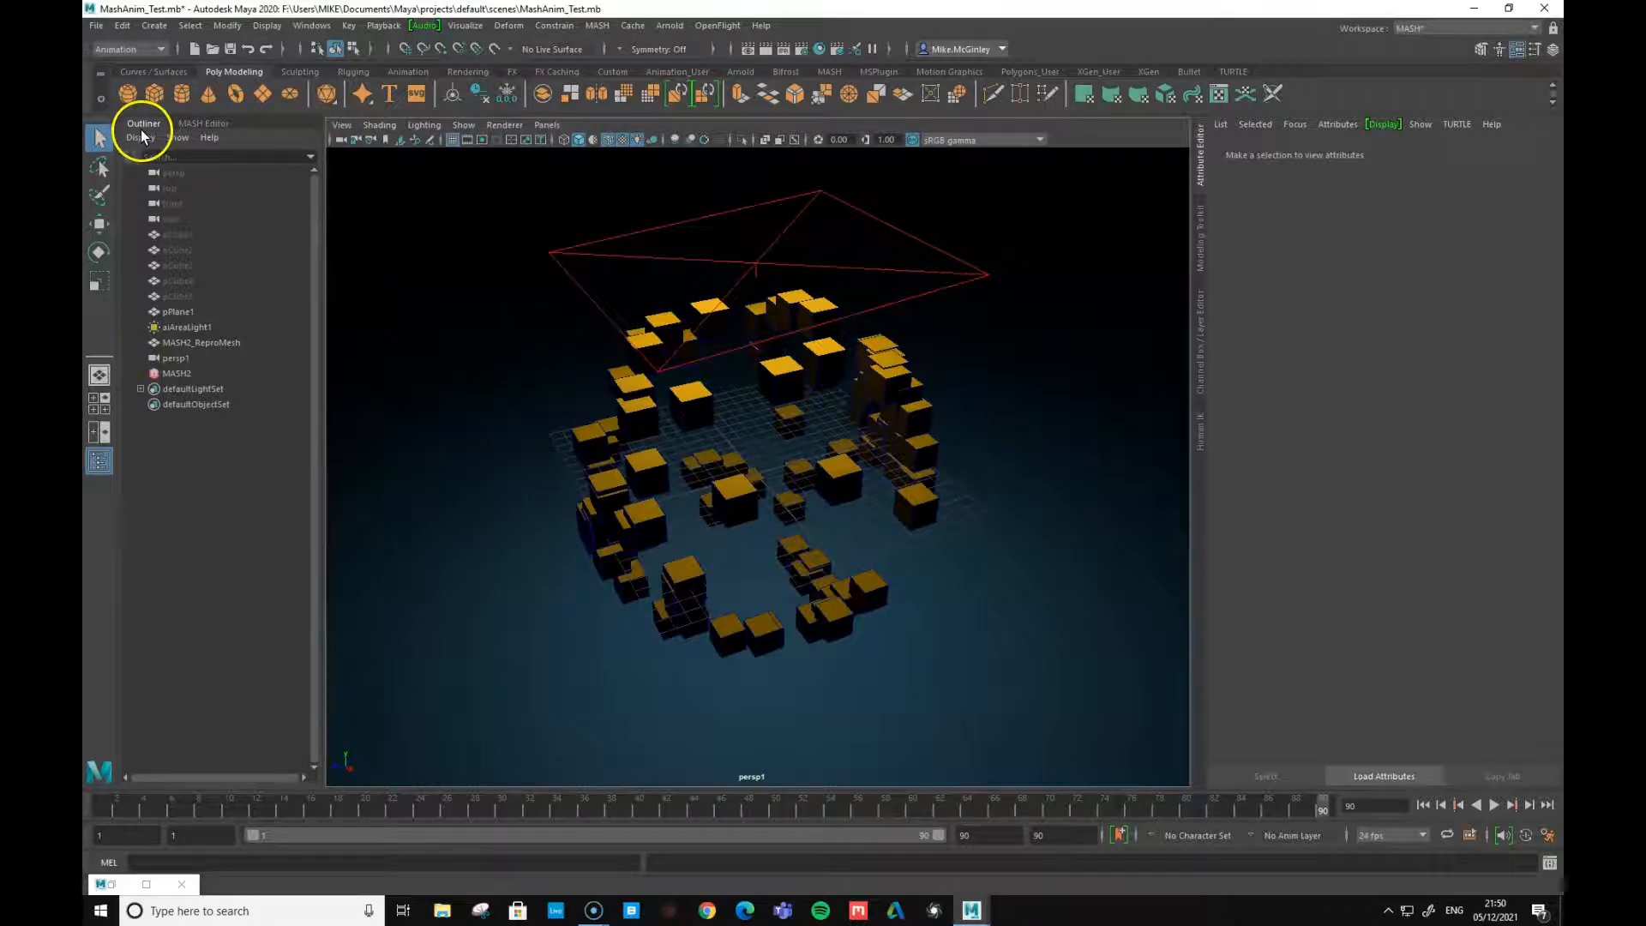
- Rename the new camera as MainCam
left_click(179, 358)
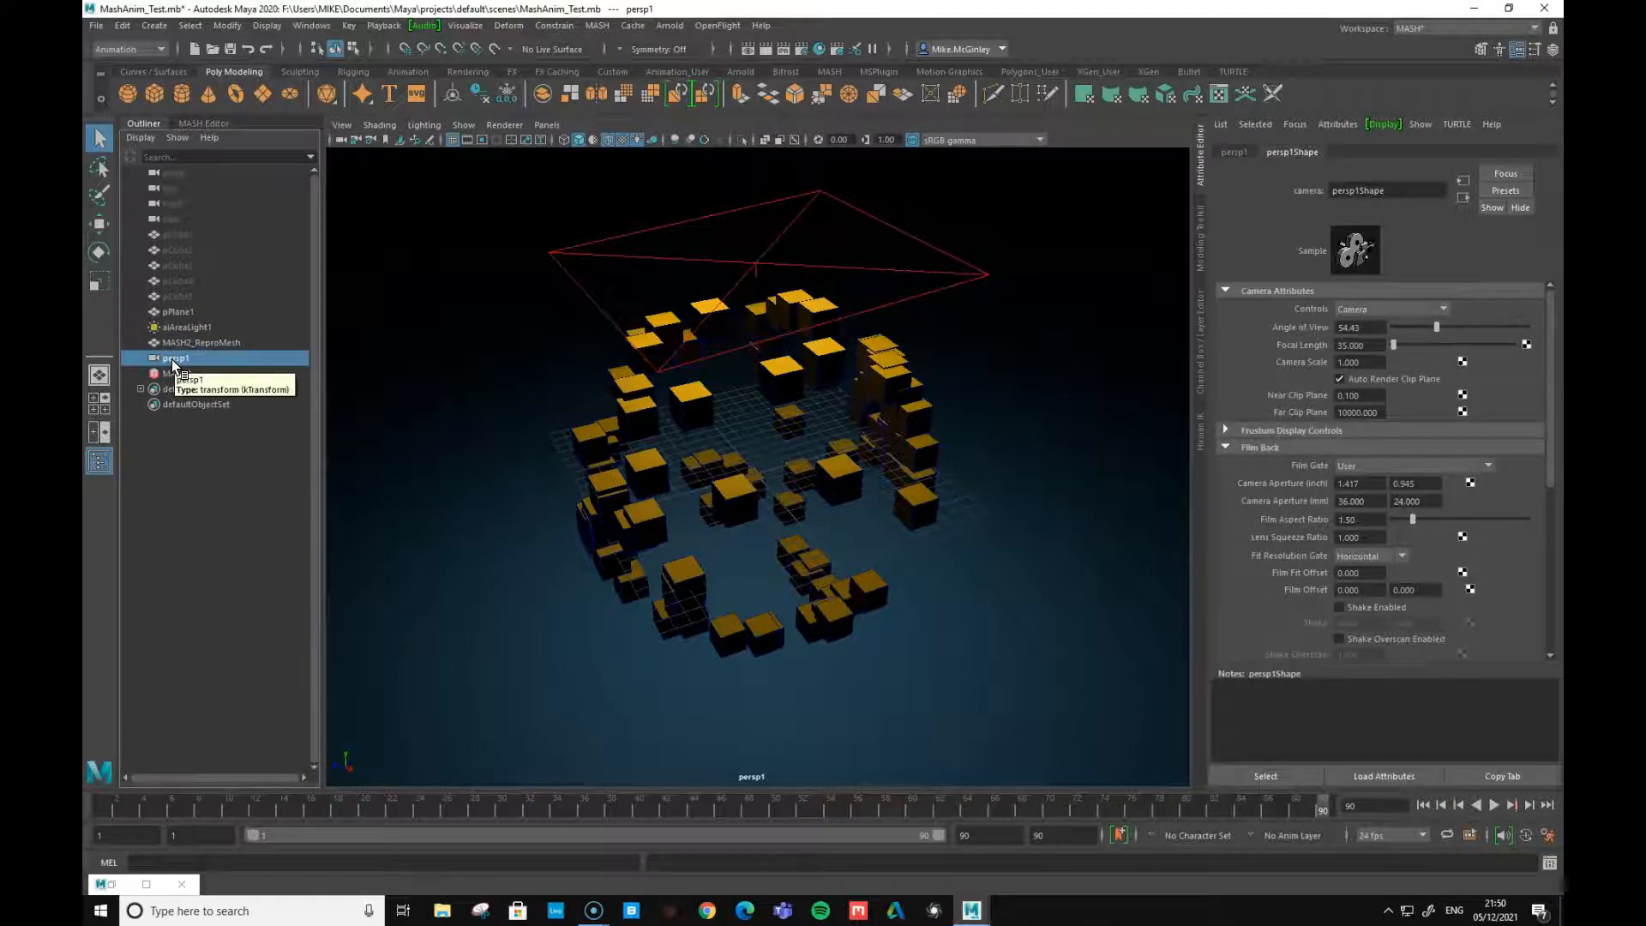
double_click(173, 361)
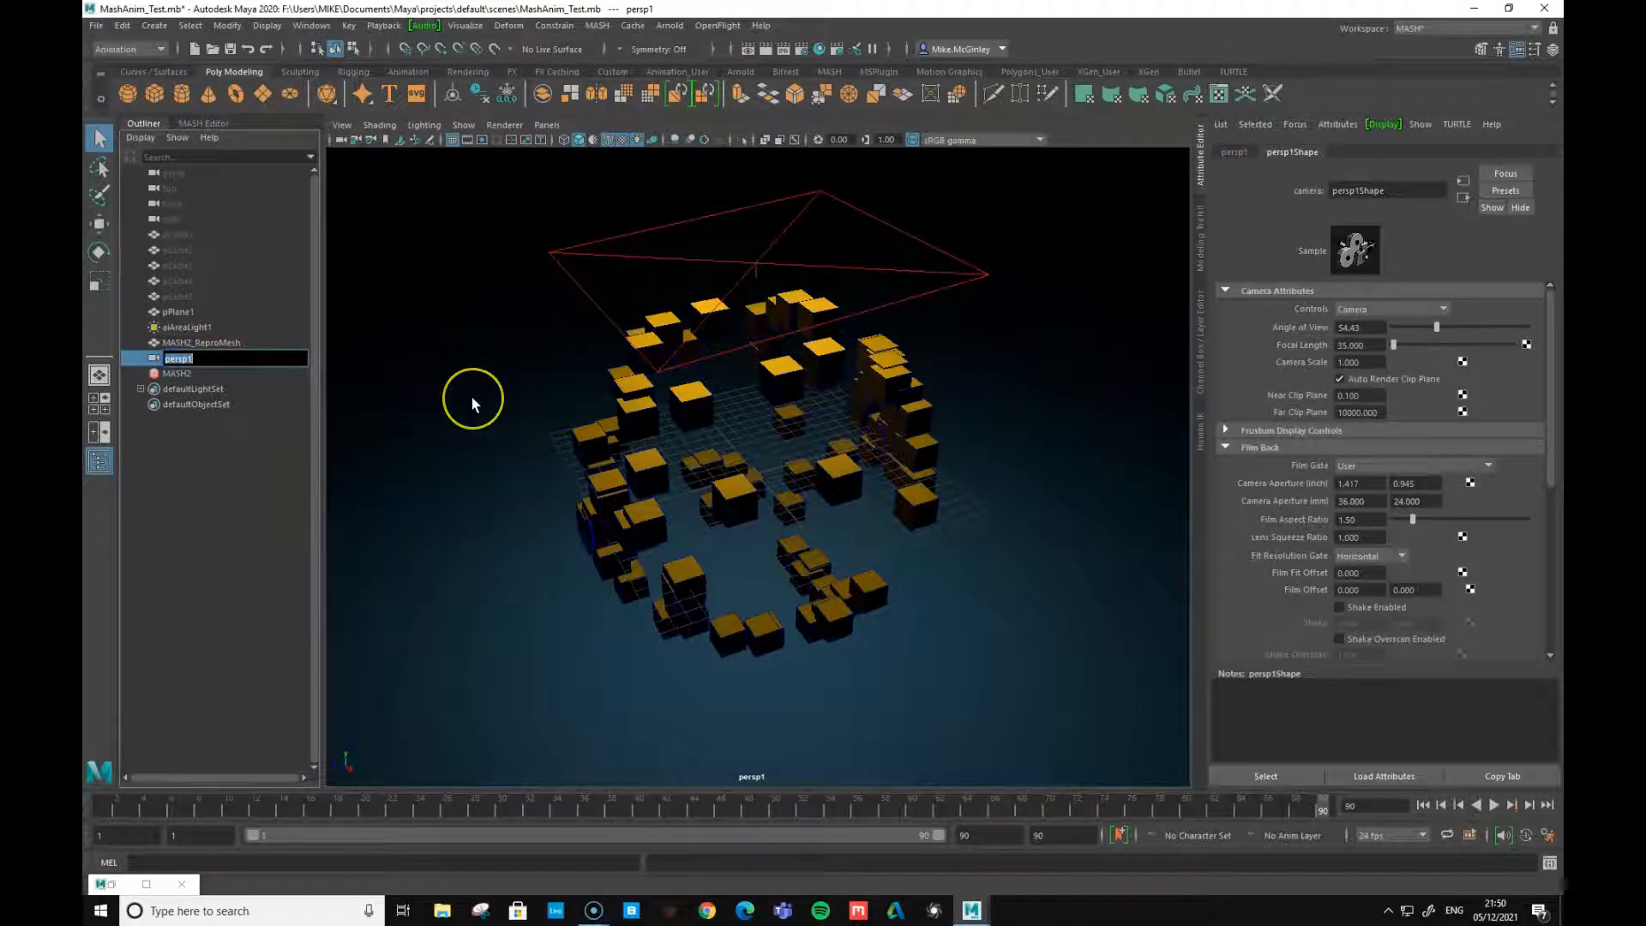
type("MainCam")
key("Return")
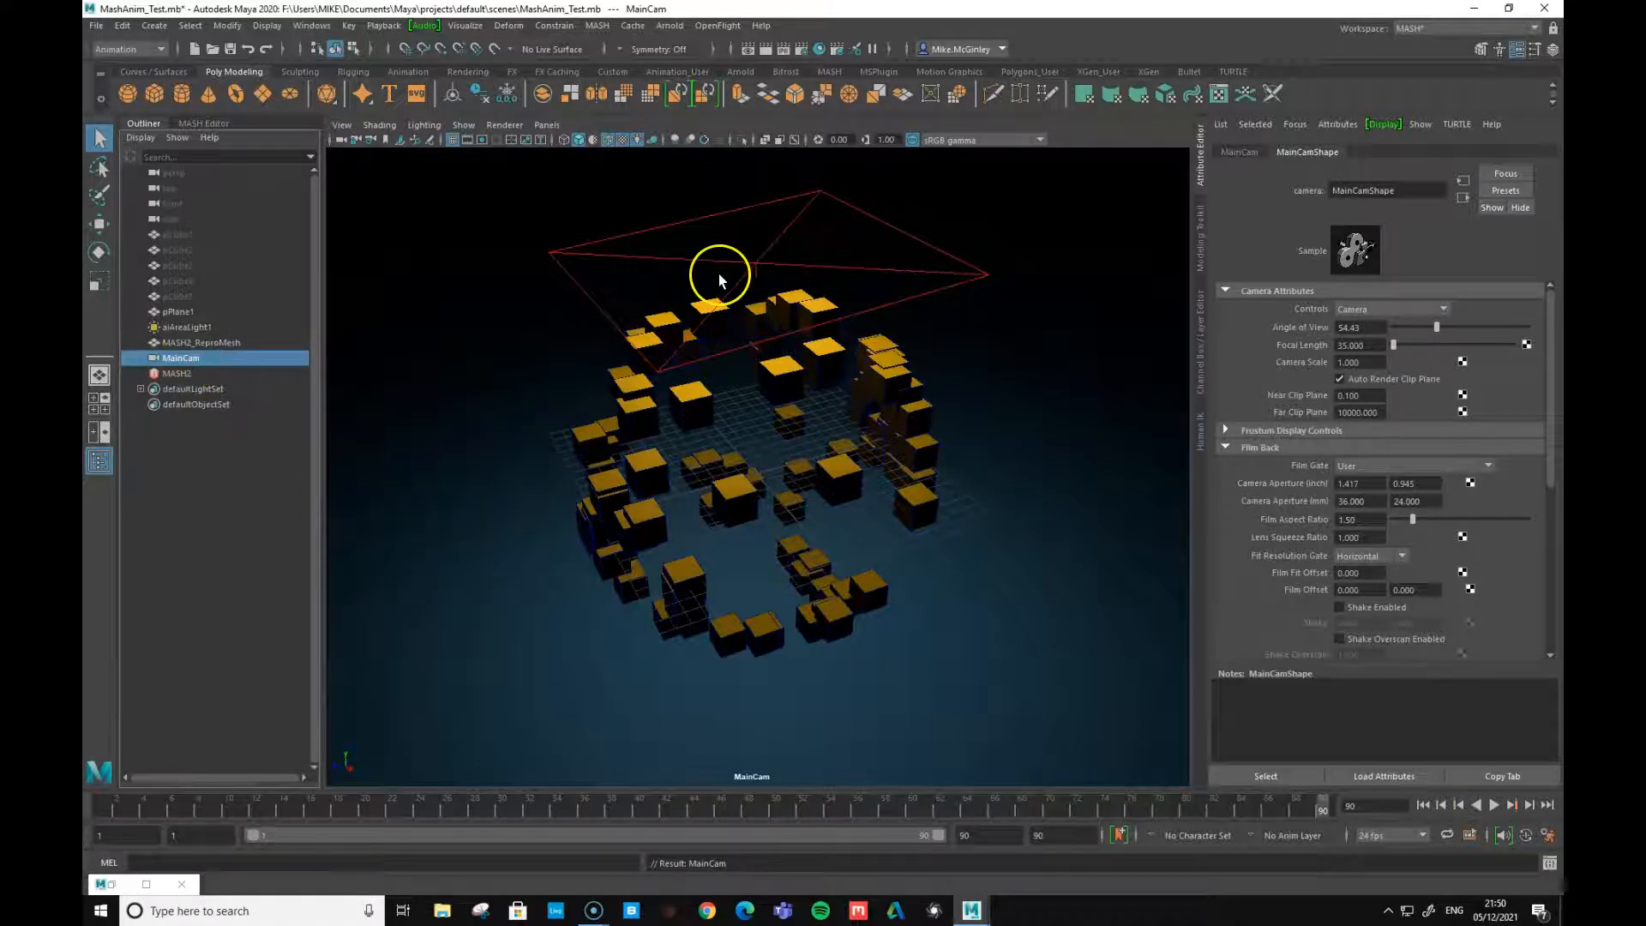
left_click(549, 126)
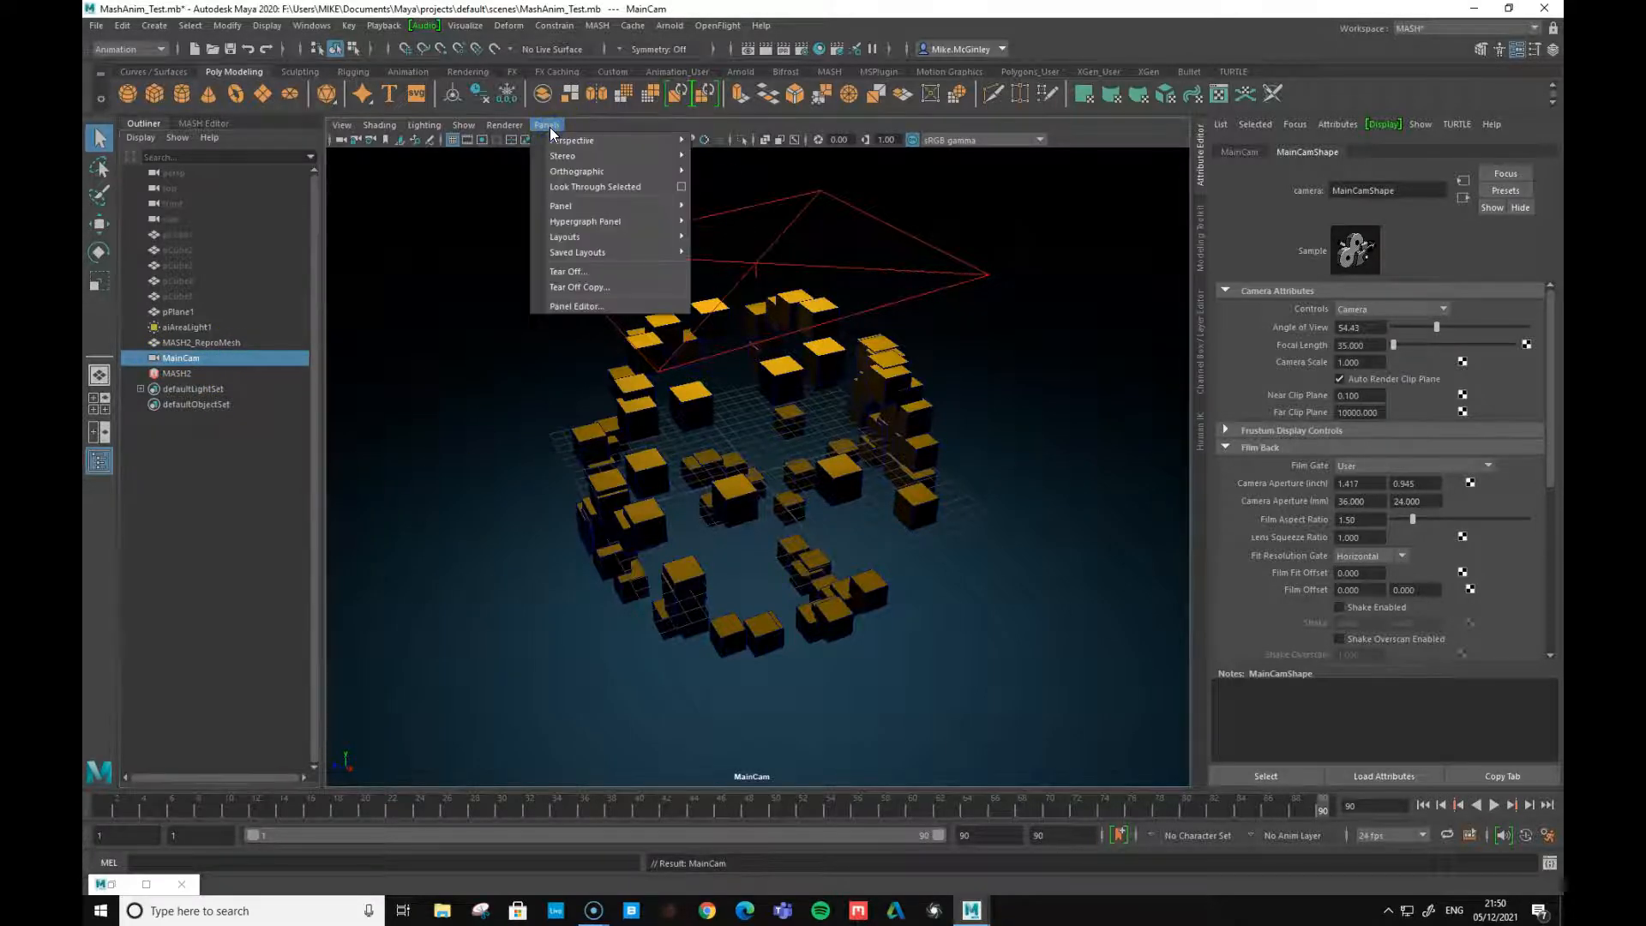
mouse_move(566, 139)
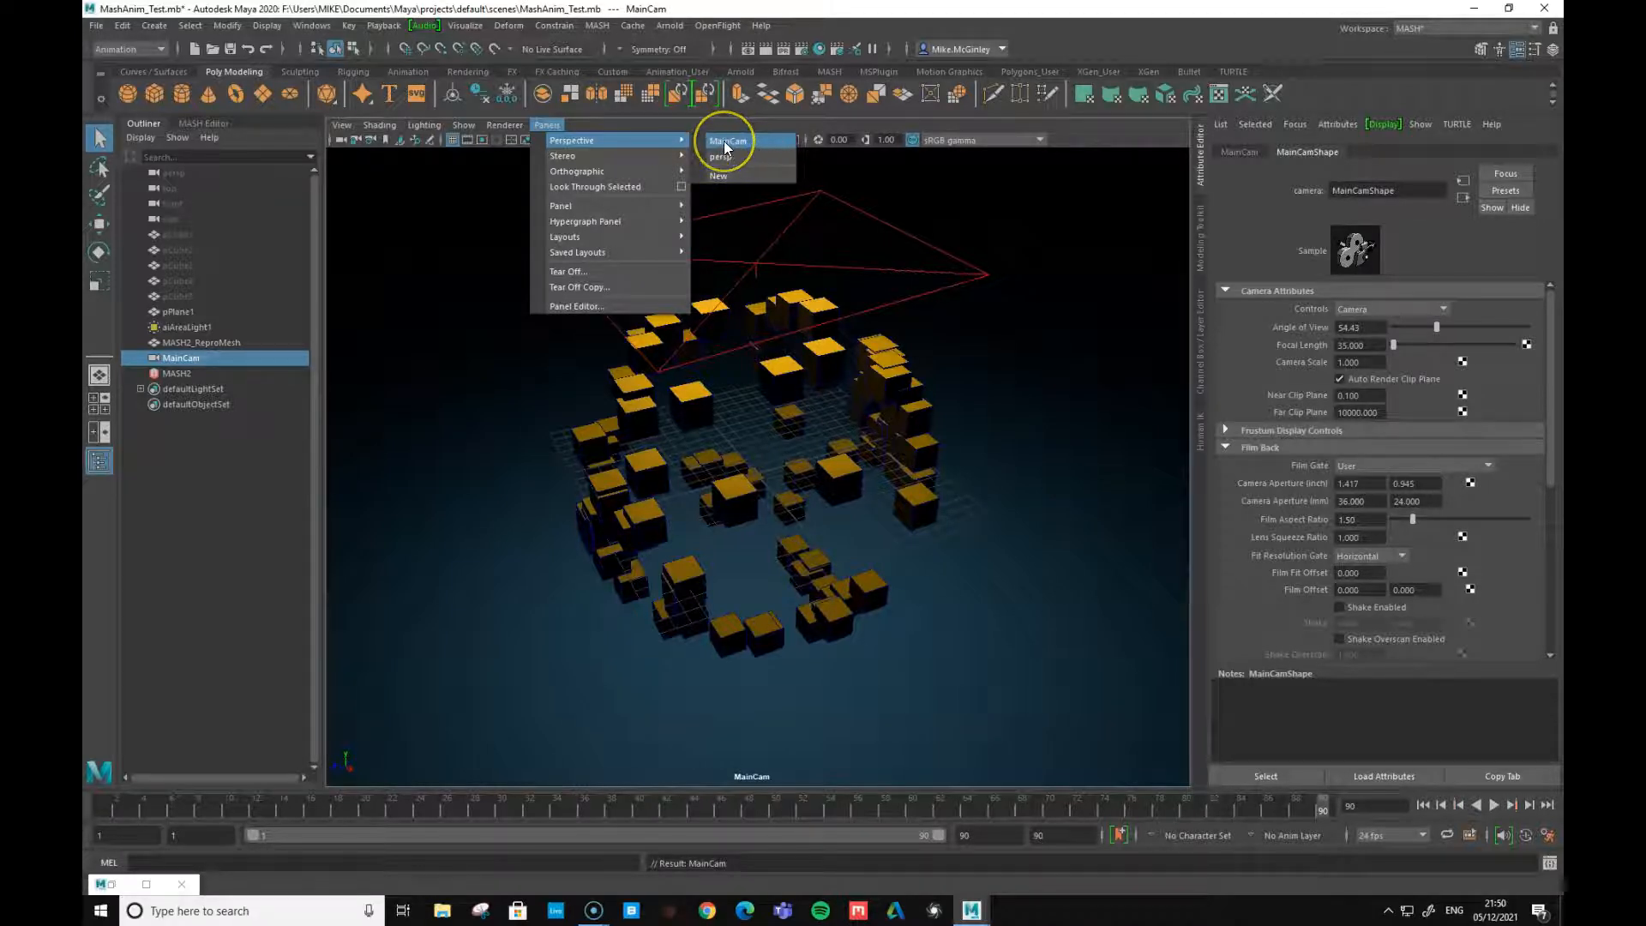
mouse_move(635, 172)
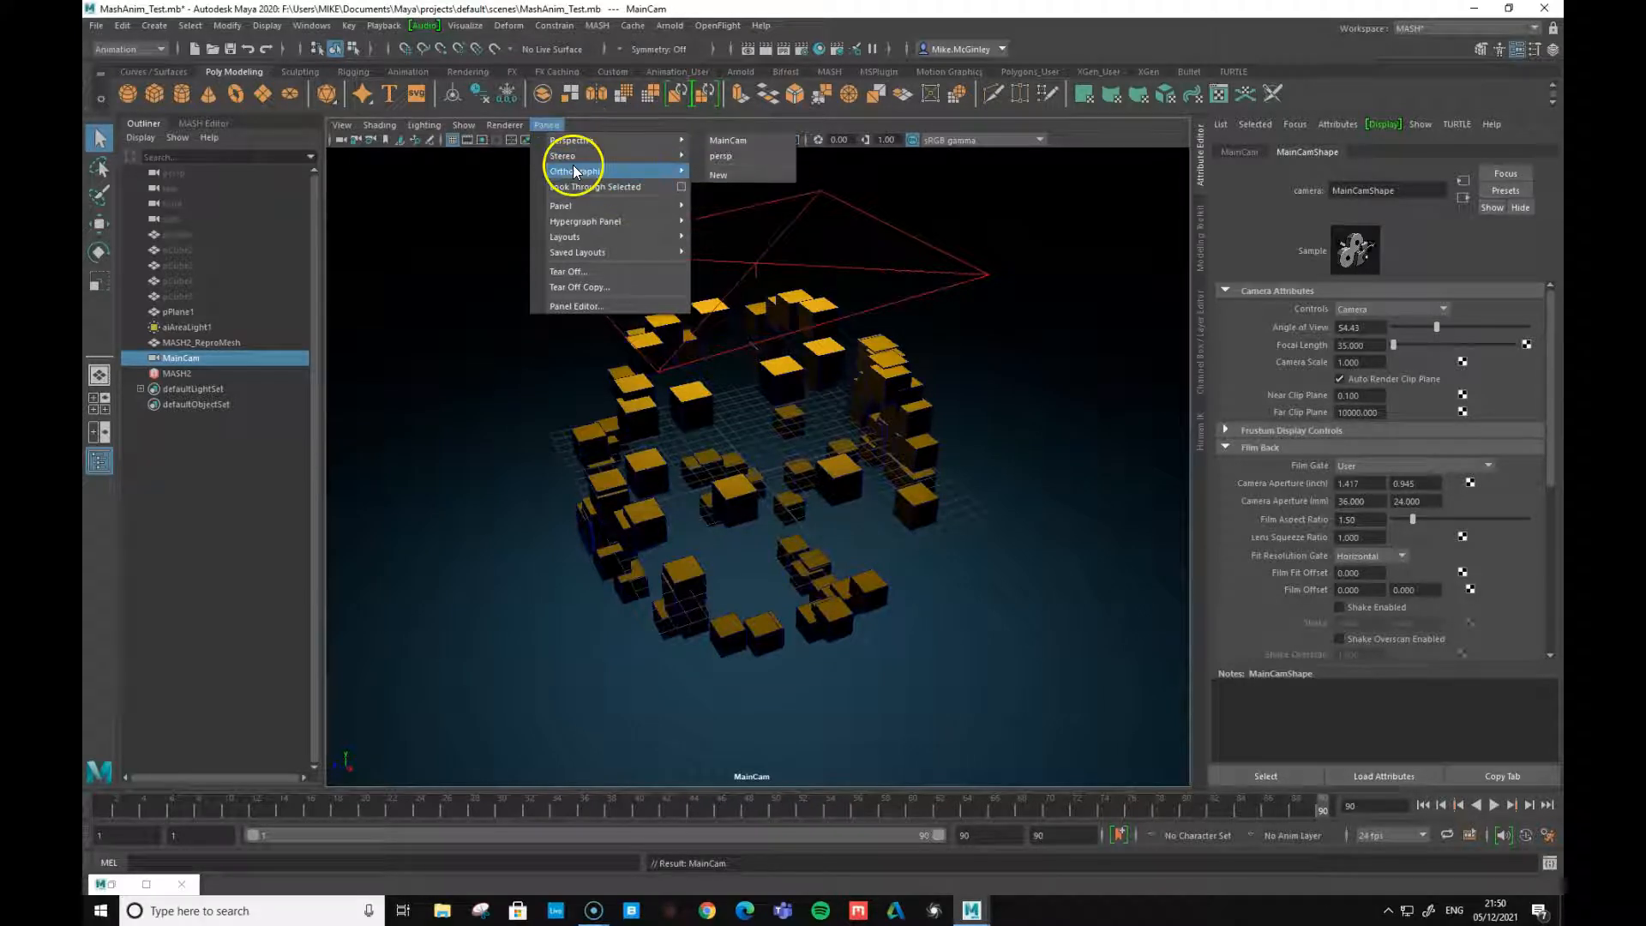
mouse_move(650, 143)
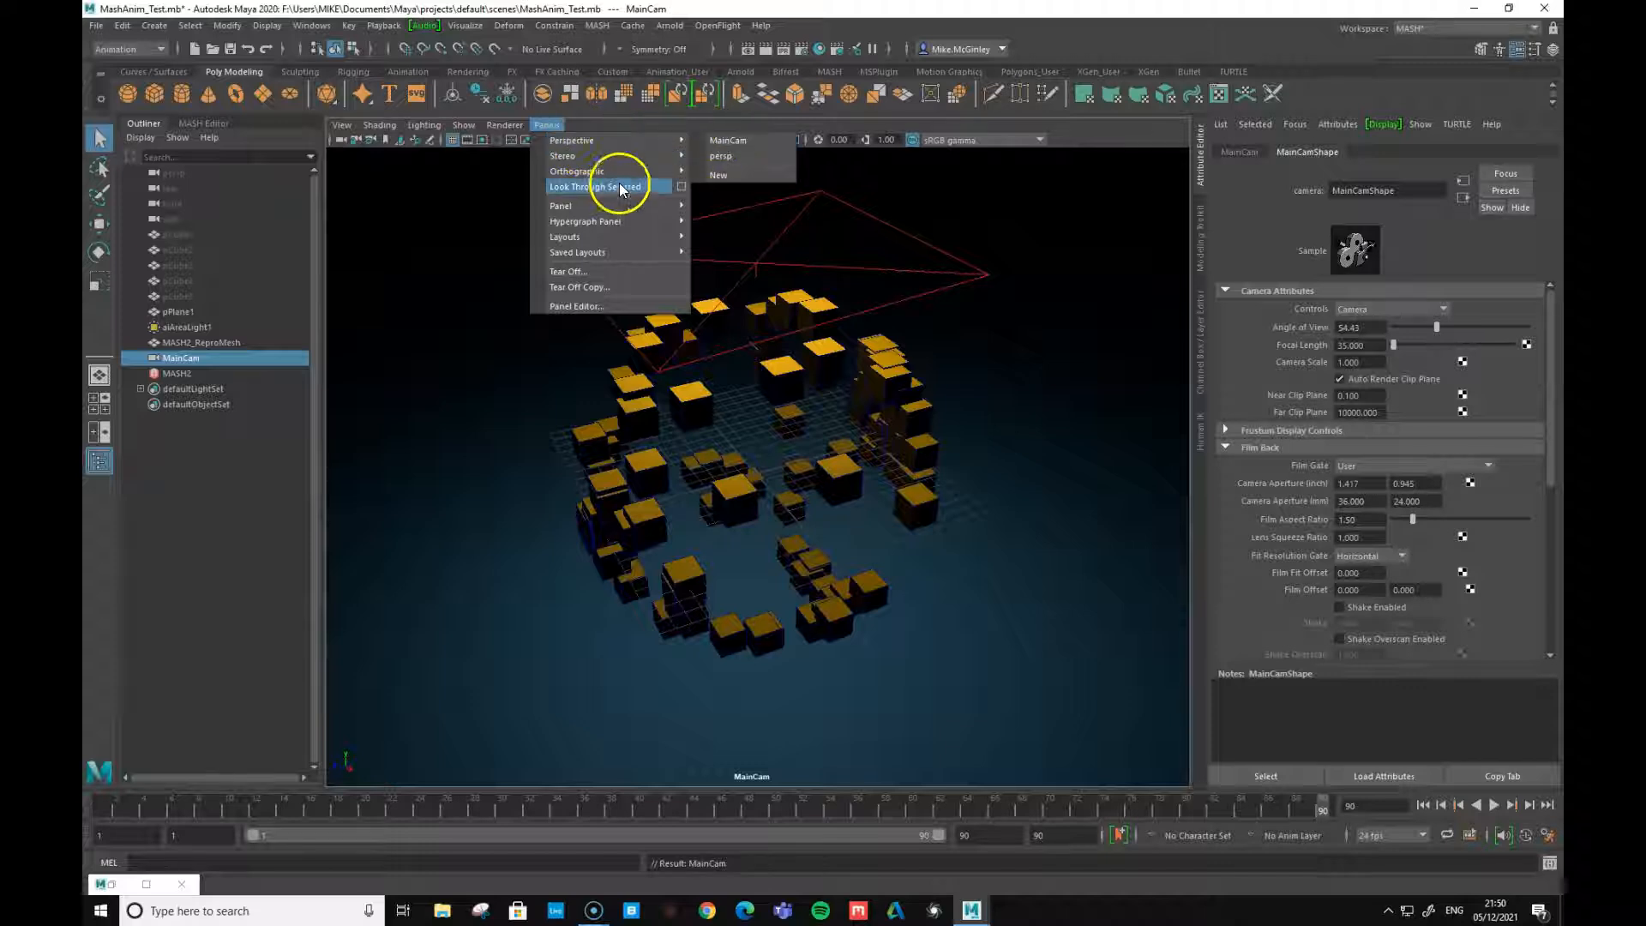
left_click(1060, 376)
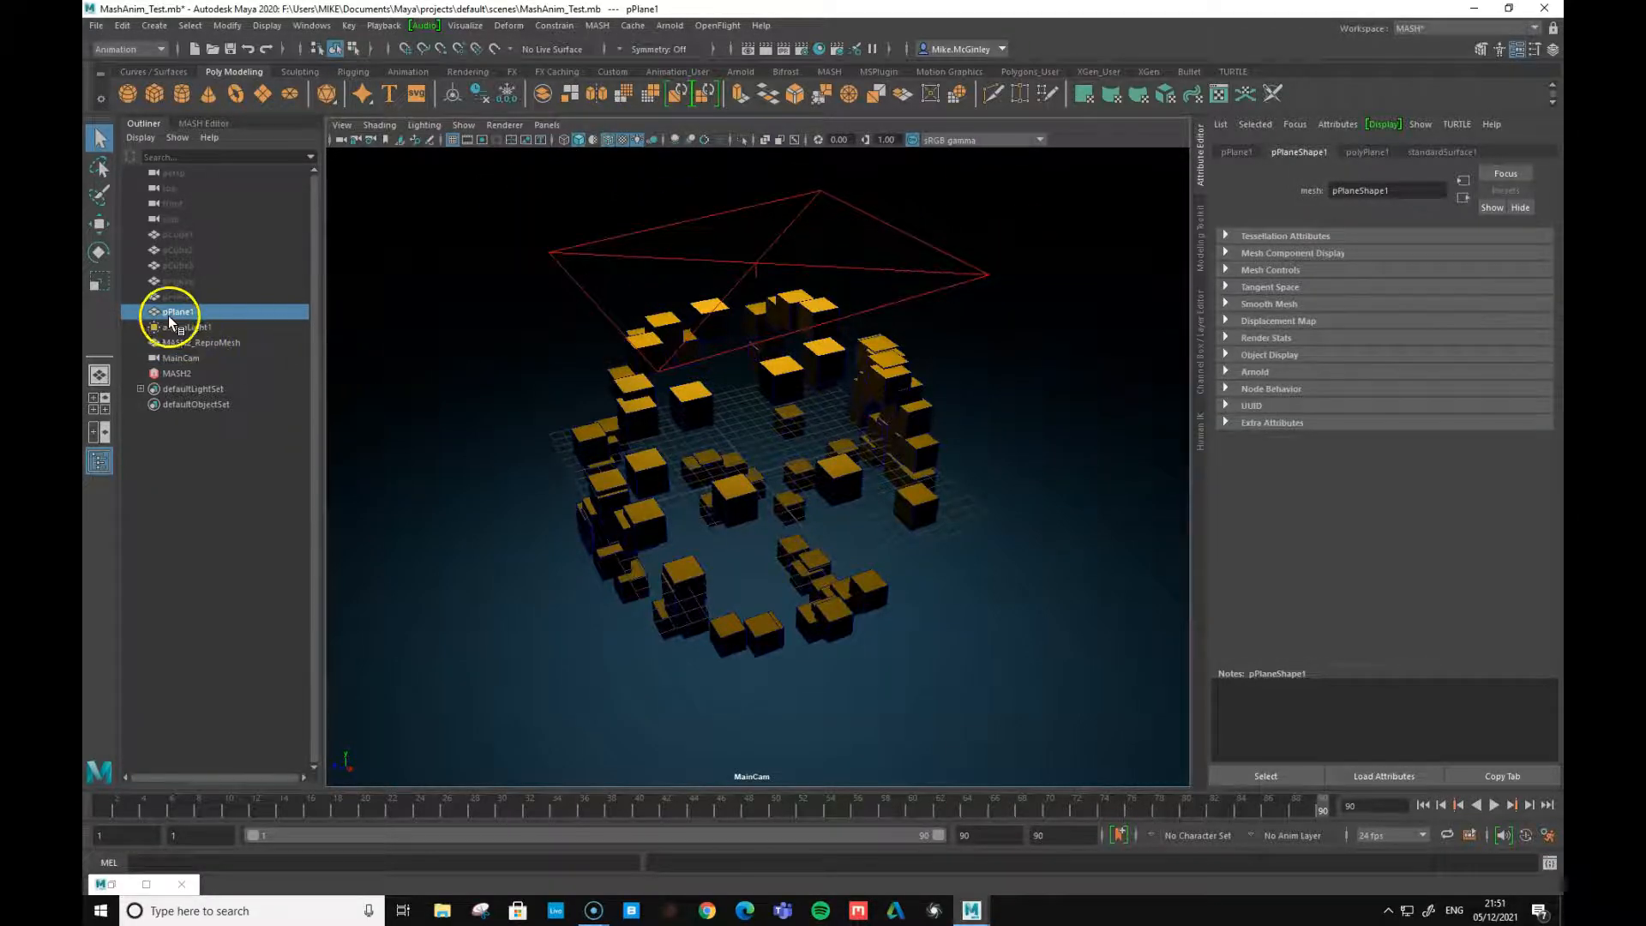
- Select MainCam and display the resolution gate in its view
left_click(175, 359)
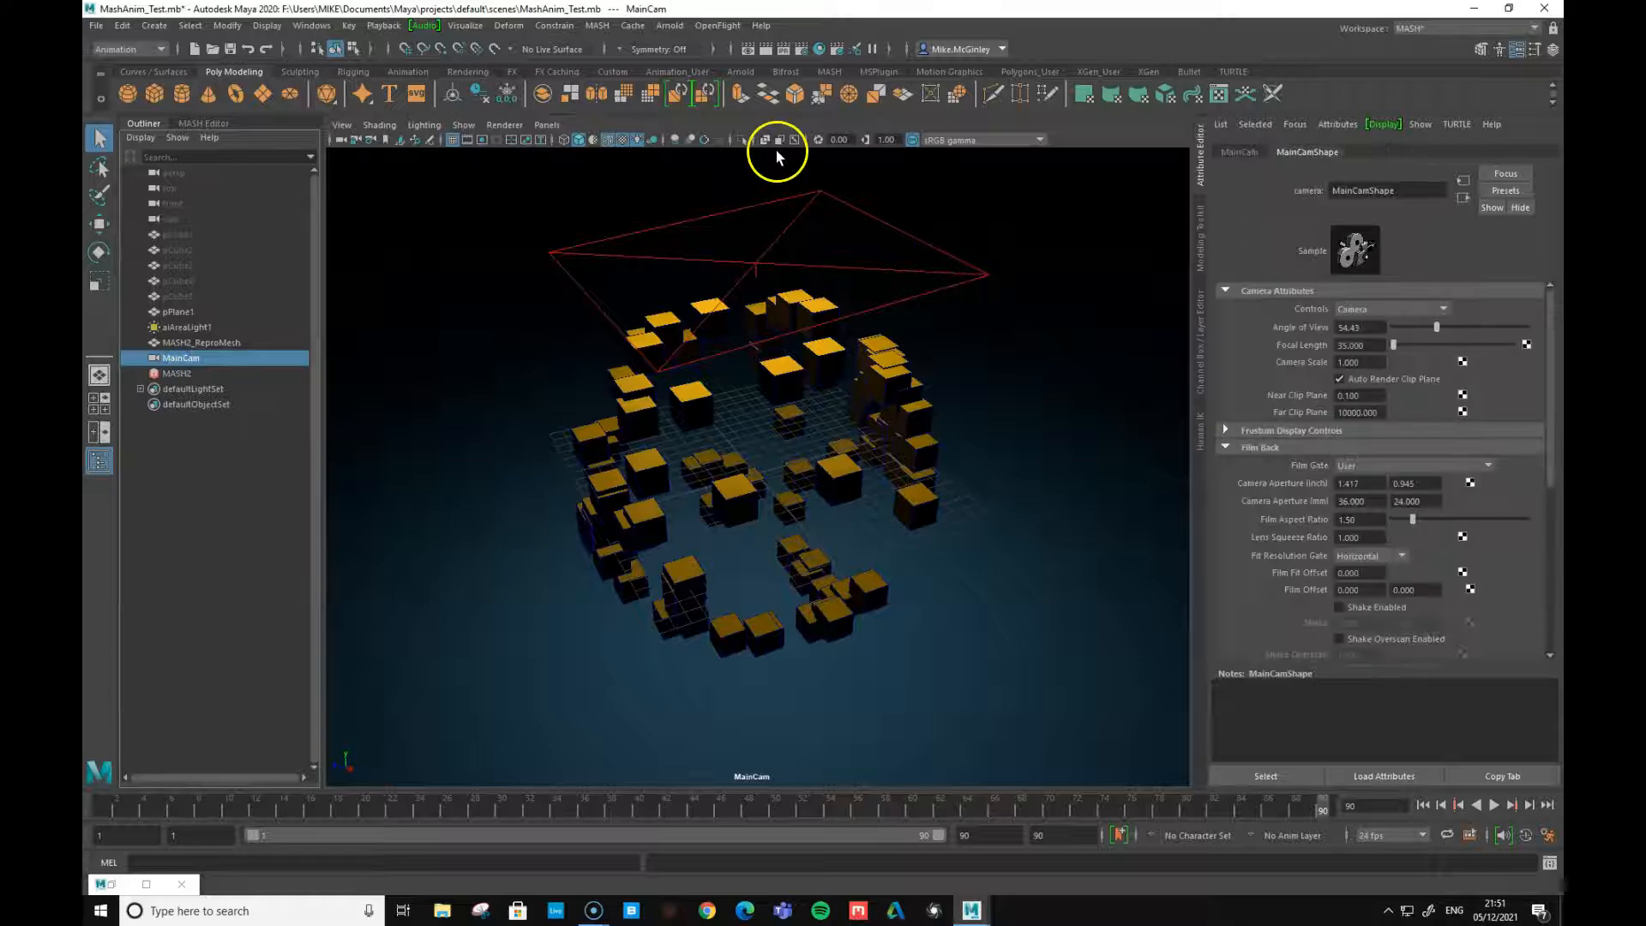
left_click(483, 142)
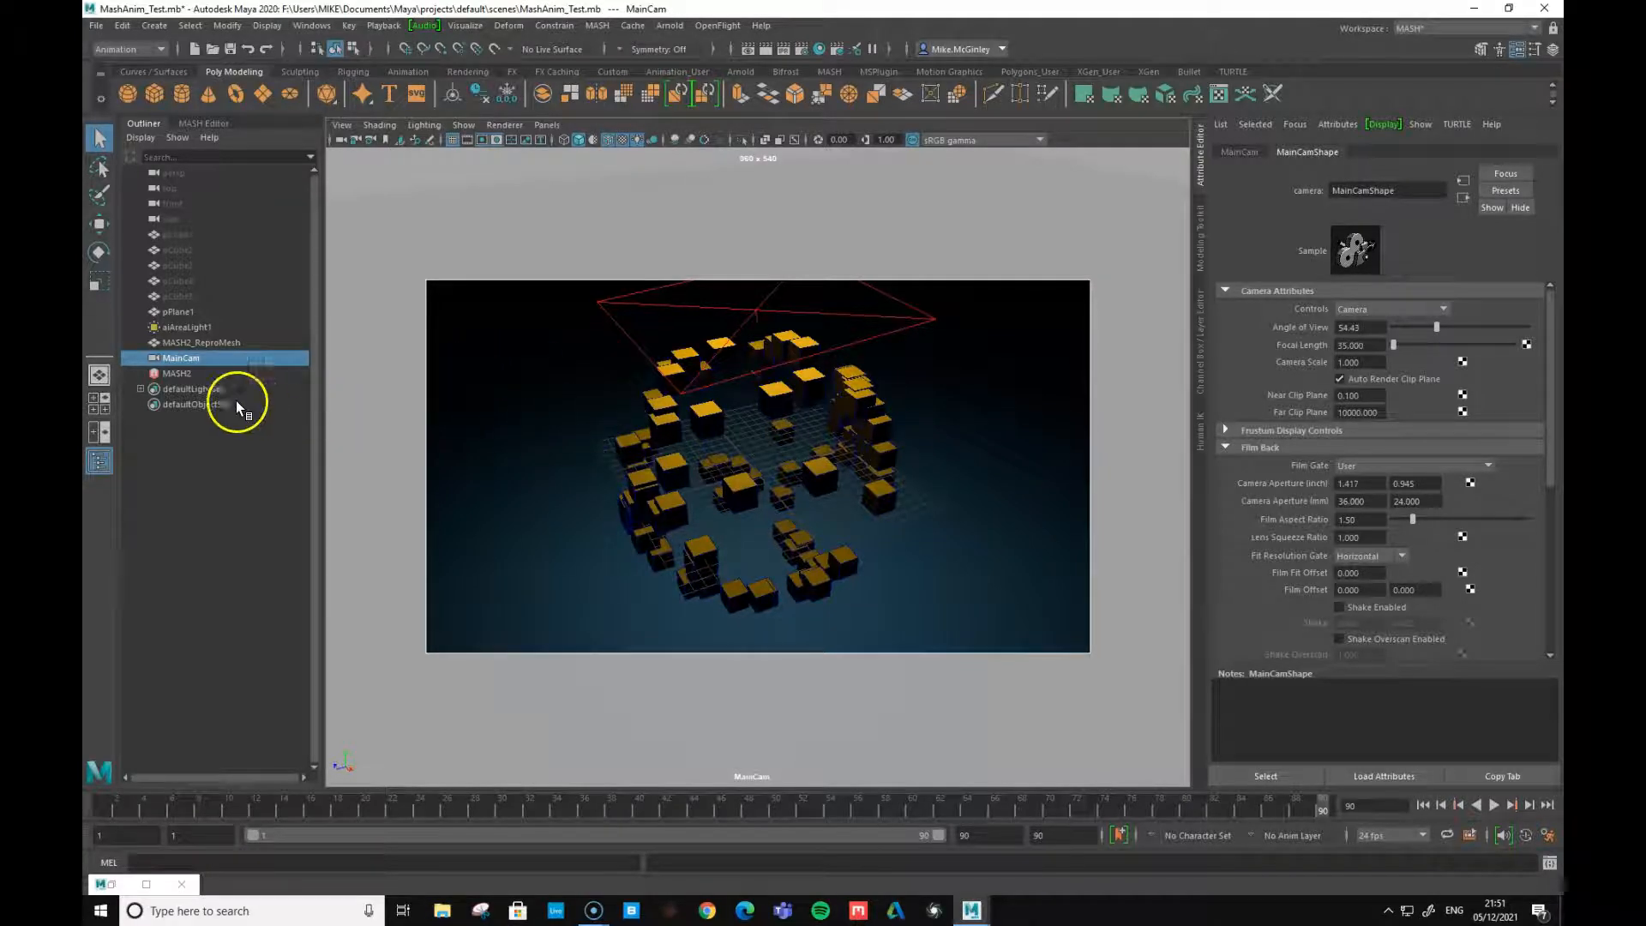
left_click(175, 359)
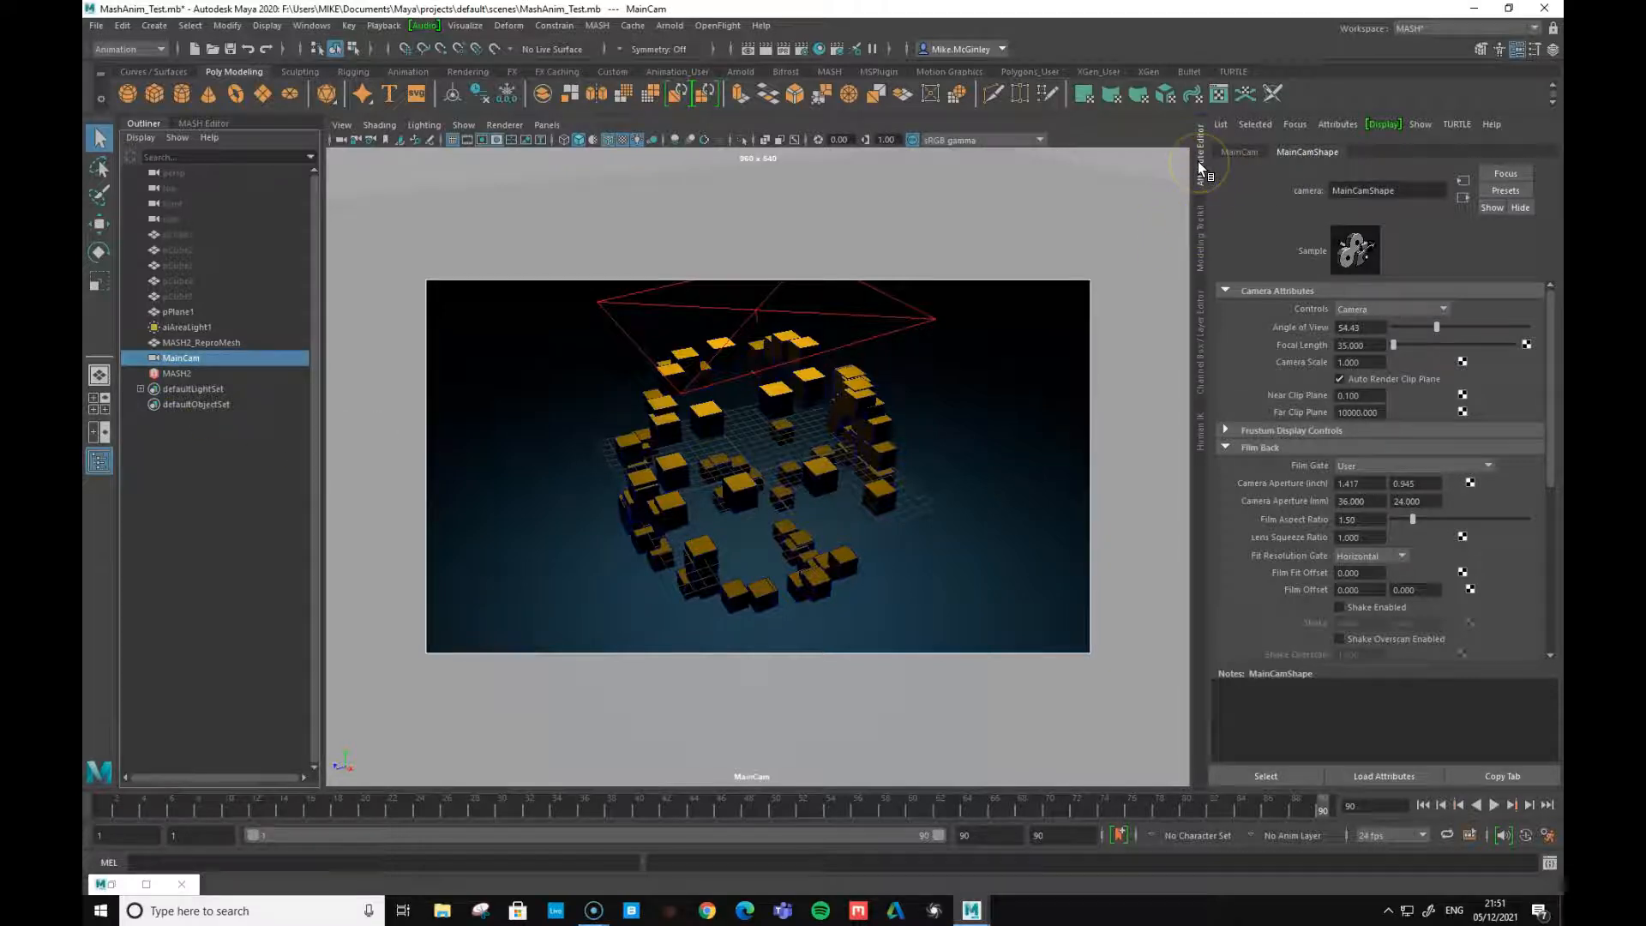
- Try a focal length of 40 on MainCam
left_click(1365, 344)
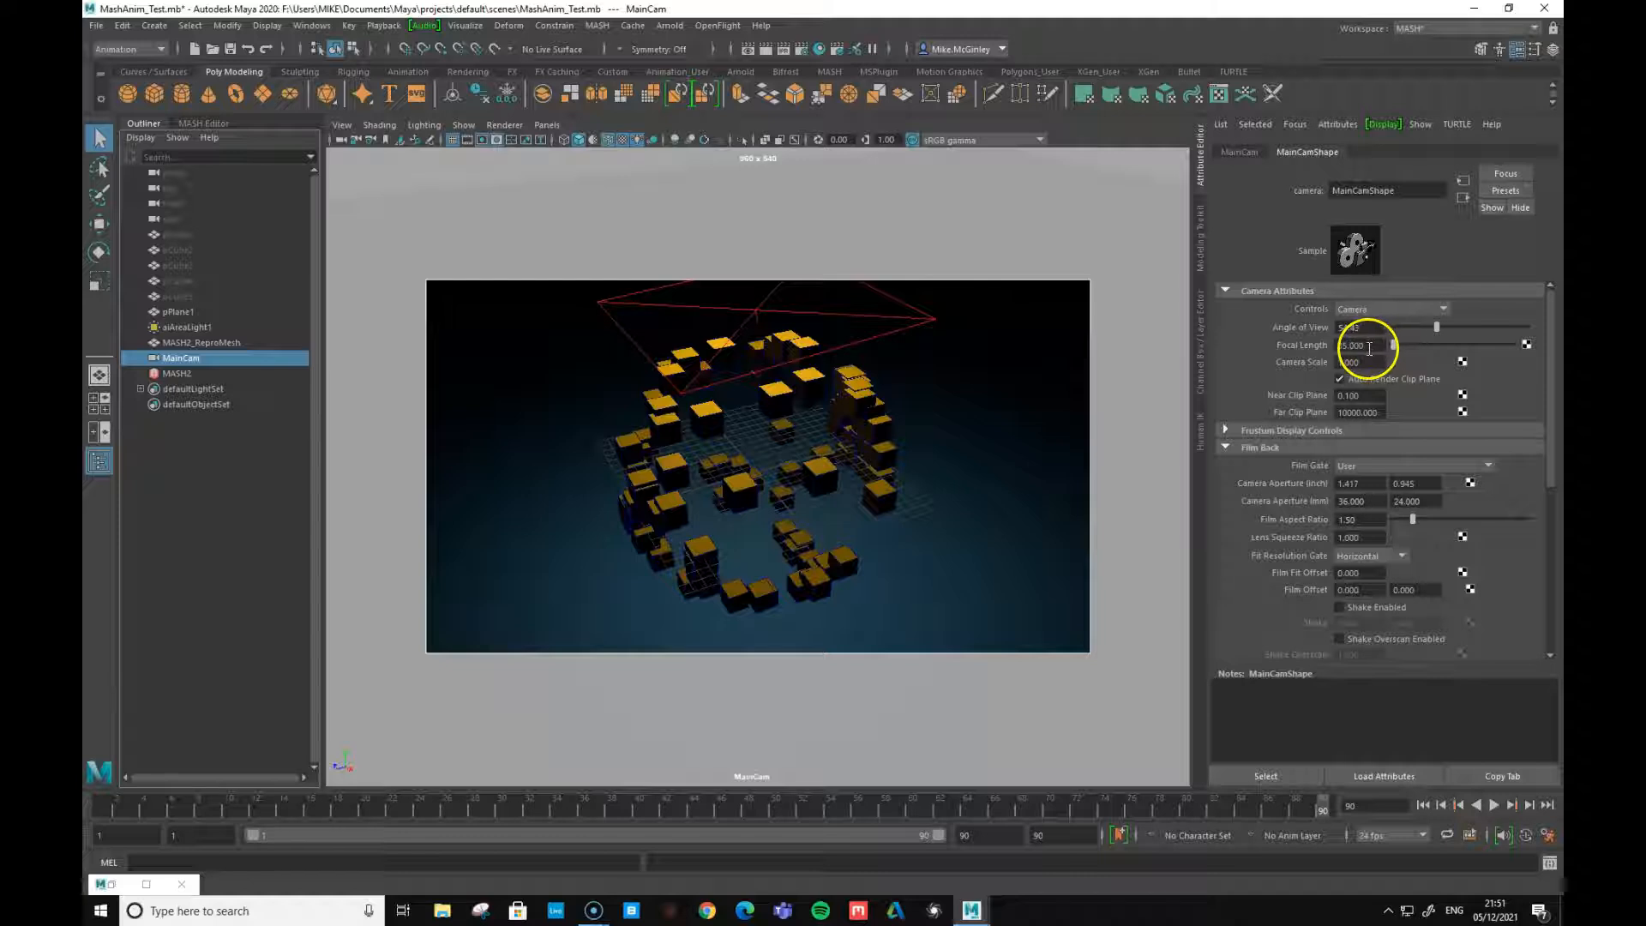
left_click_drag(1369, 347, 1309, 349)
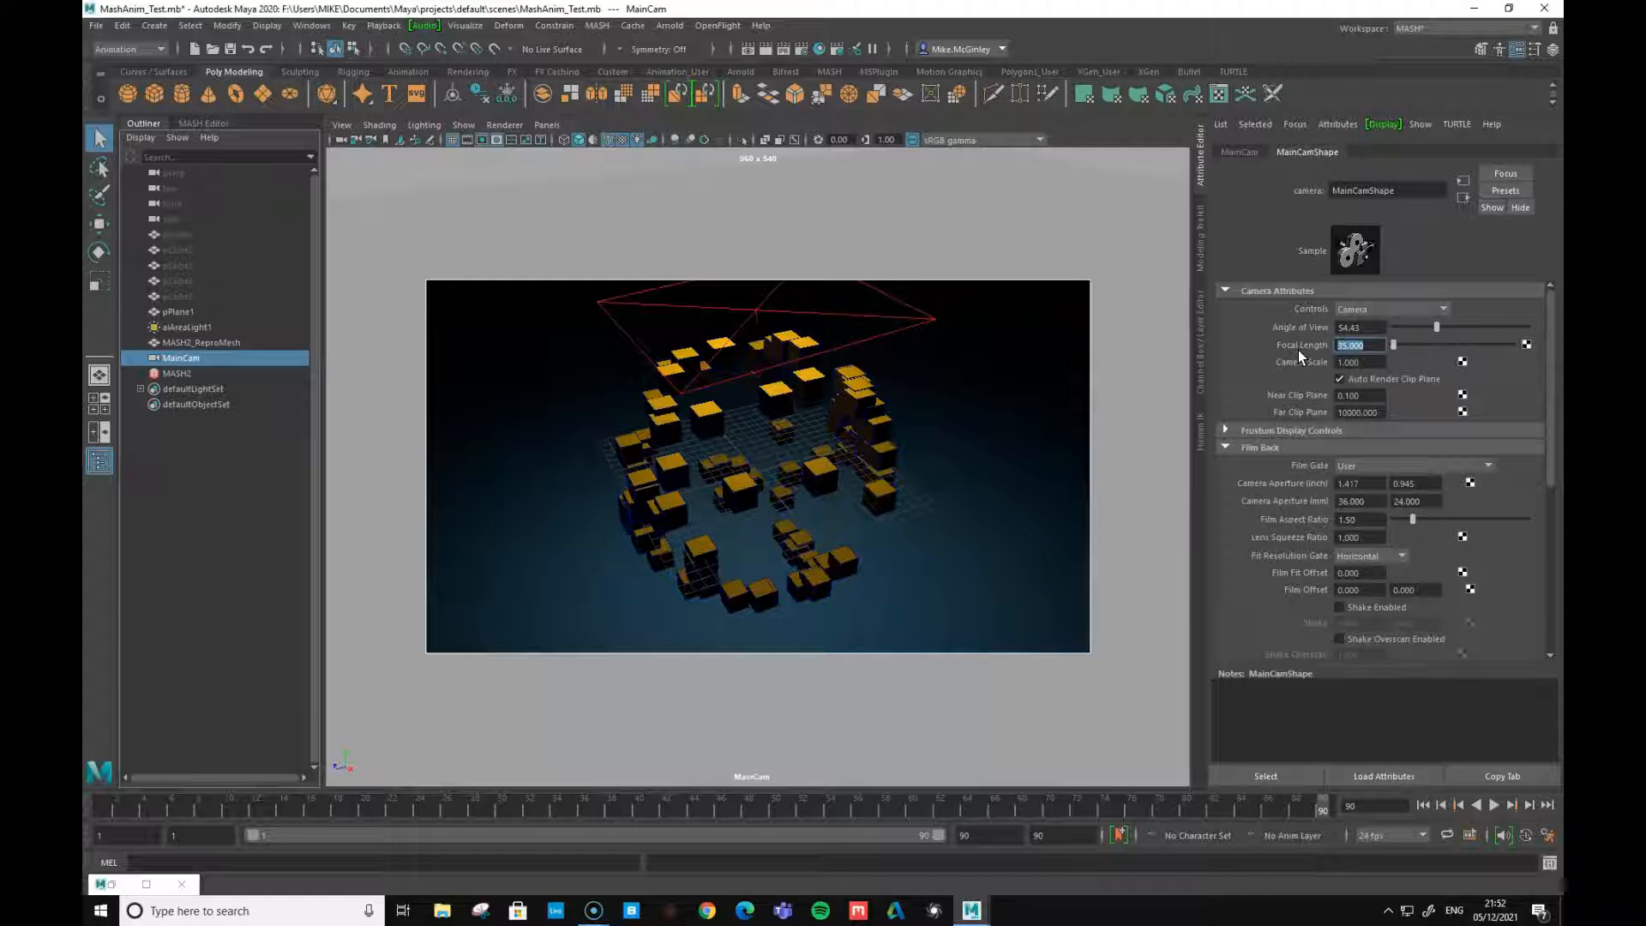
left_click(1372, 345)
double_click(1371, 345)
type("40")
key("Tab")
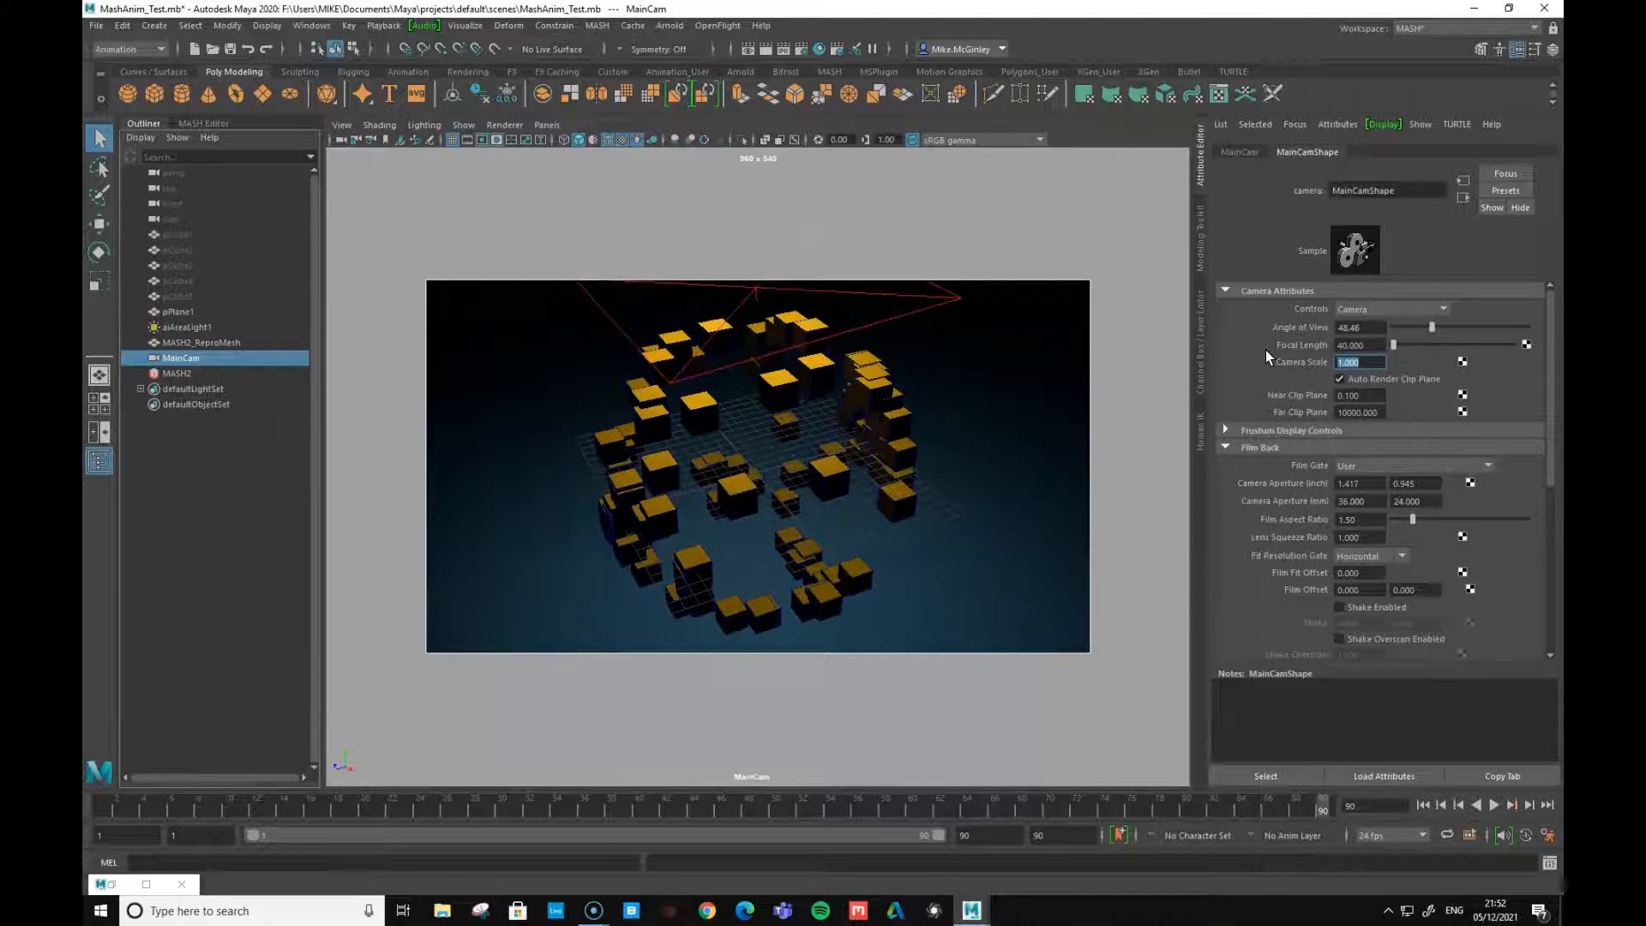
- Set MainCam's focal length to 24
double_click(1363, 345)
key("Tab")
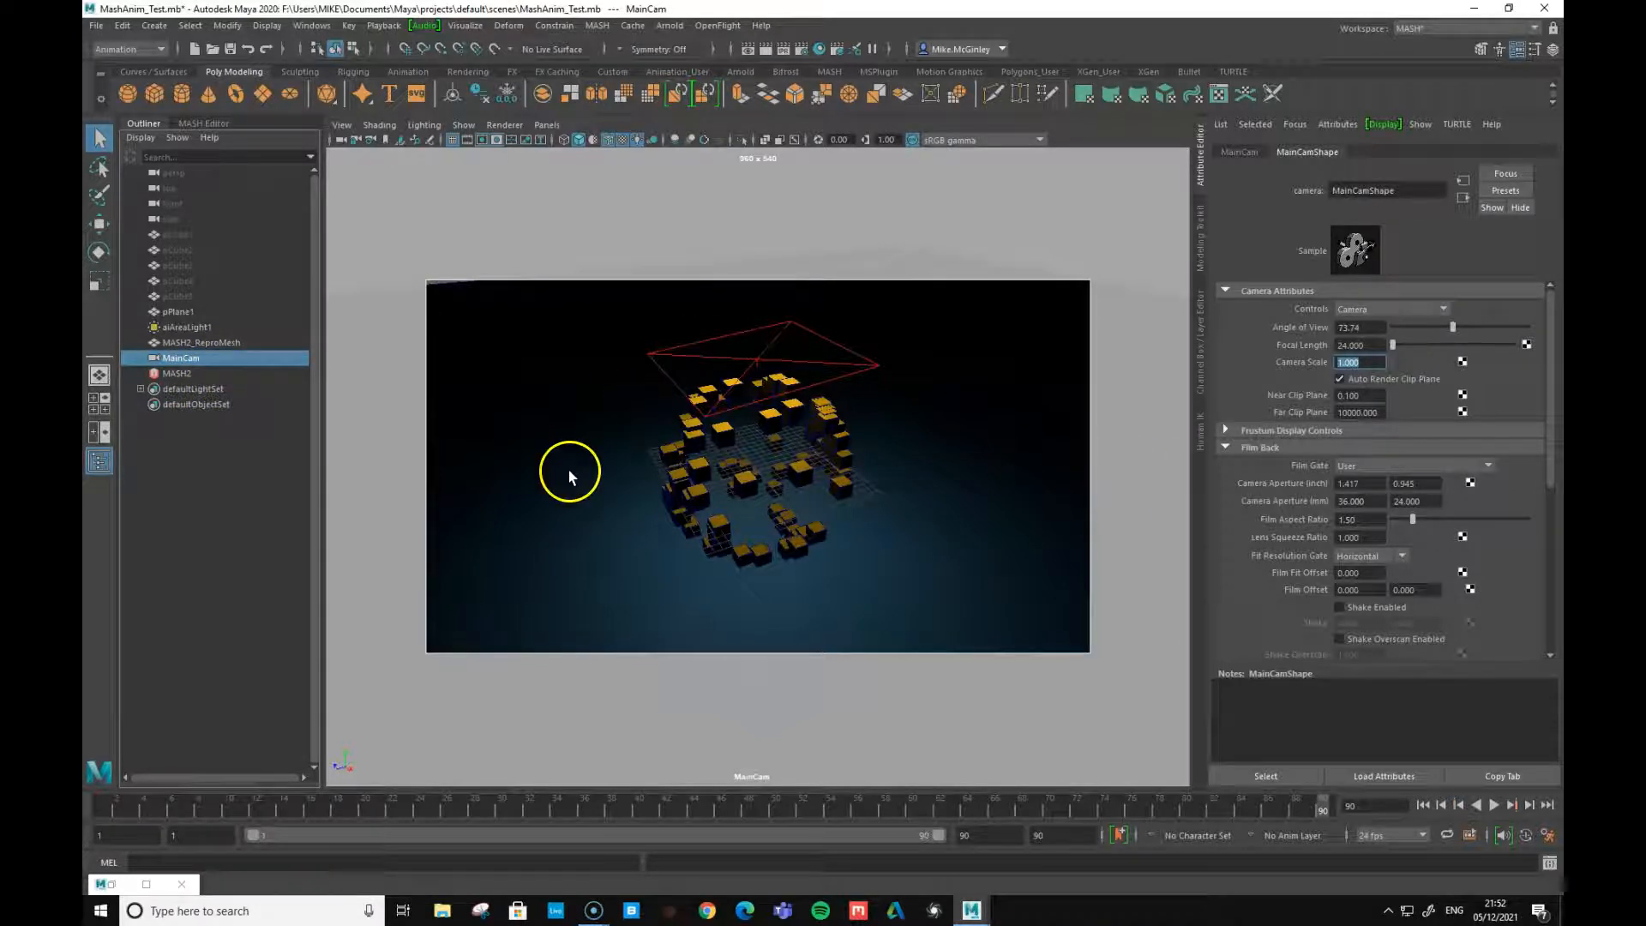
- Switch to the four-view layout and pick out MainCam's small icon beyond the cubes in the side view
left_click(102, 405)
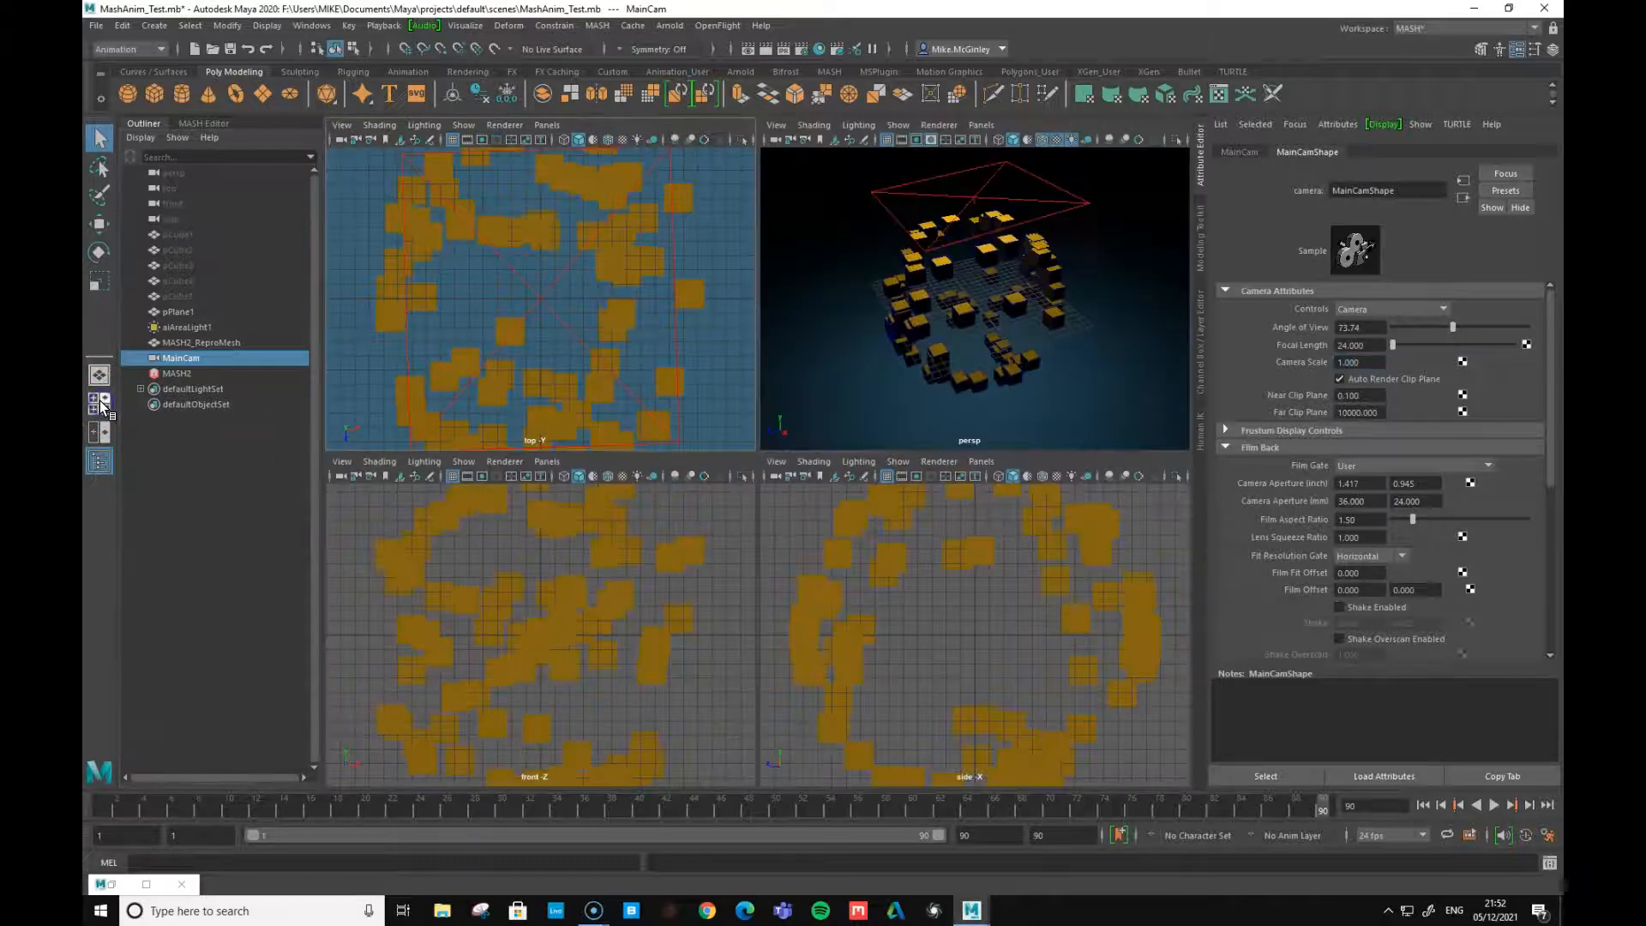
scroll(675, 365, "down", 6)
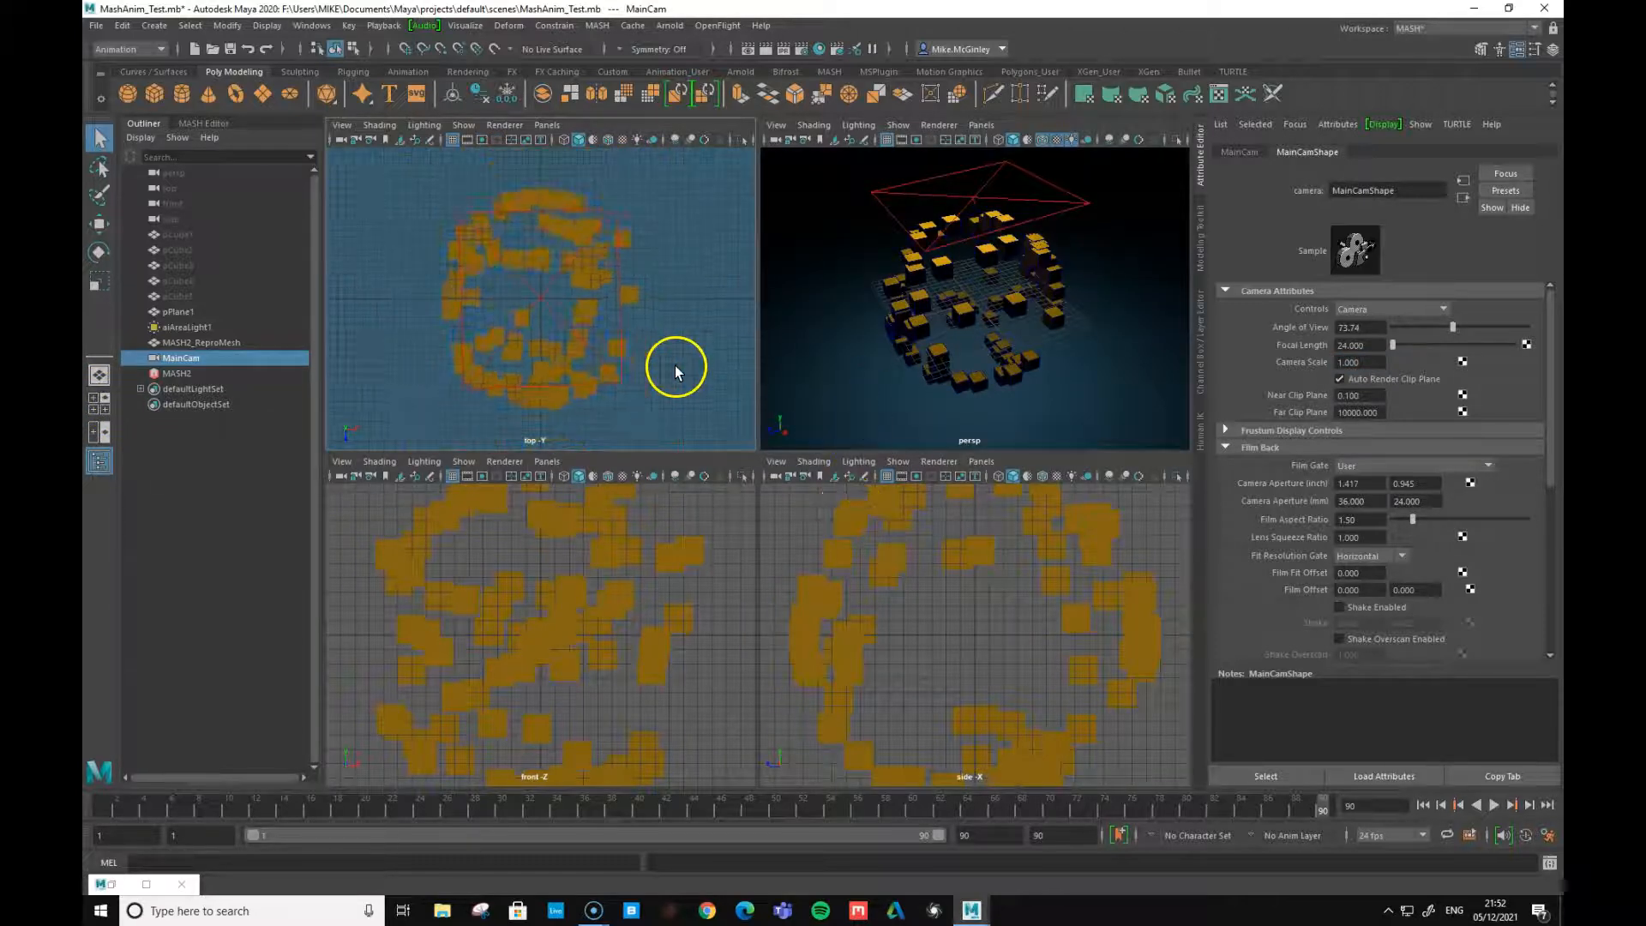
scroll(604, 590, "down", 4)
scroll(603, 590, "down", 2)
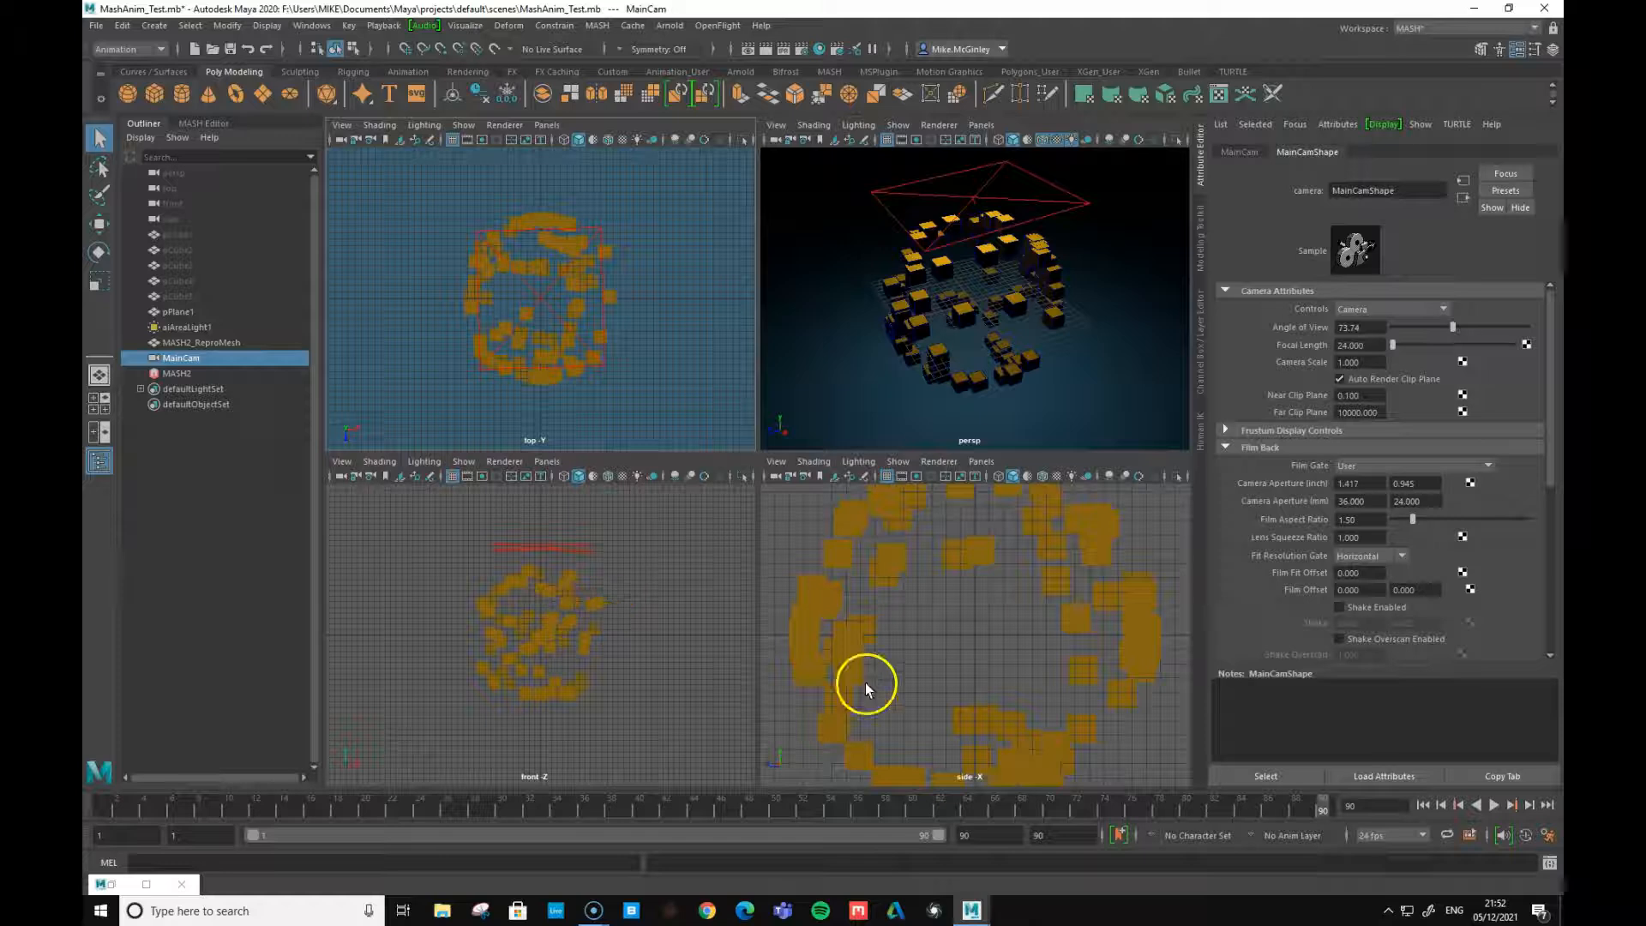
scroll(970, 672, "down", 6)
scroll(964, 662, "down", 2)
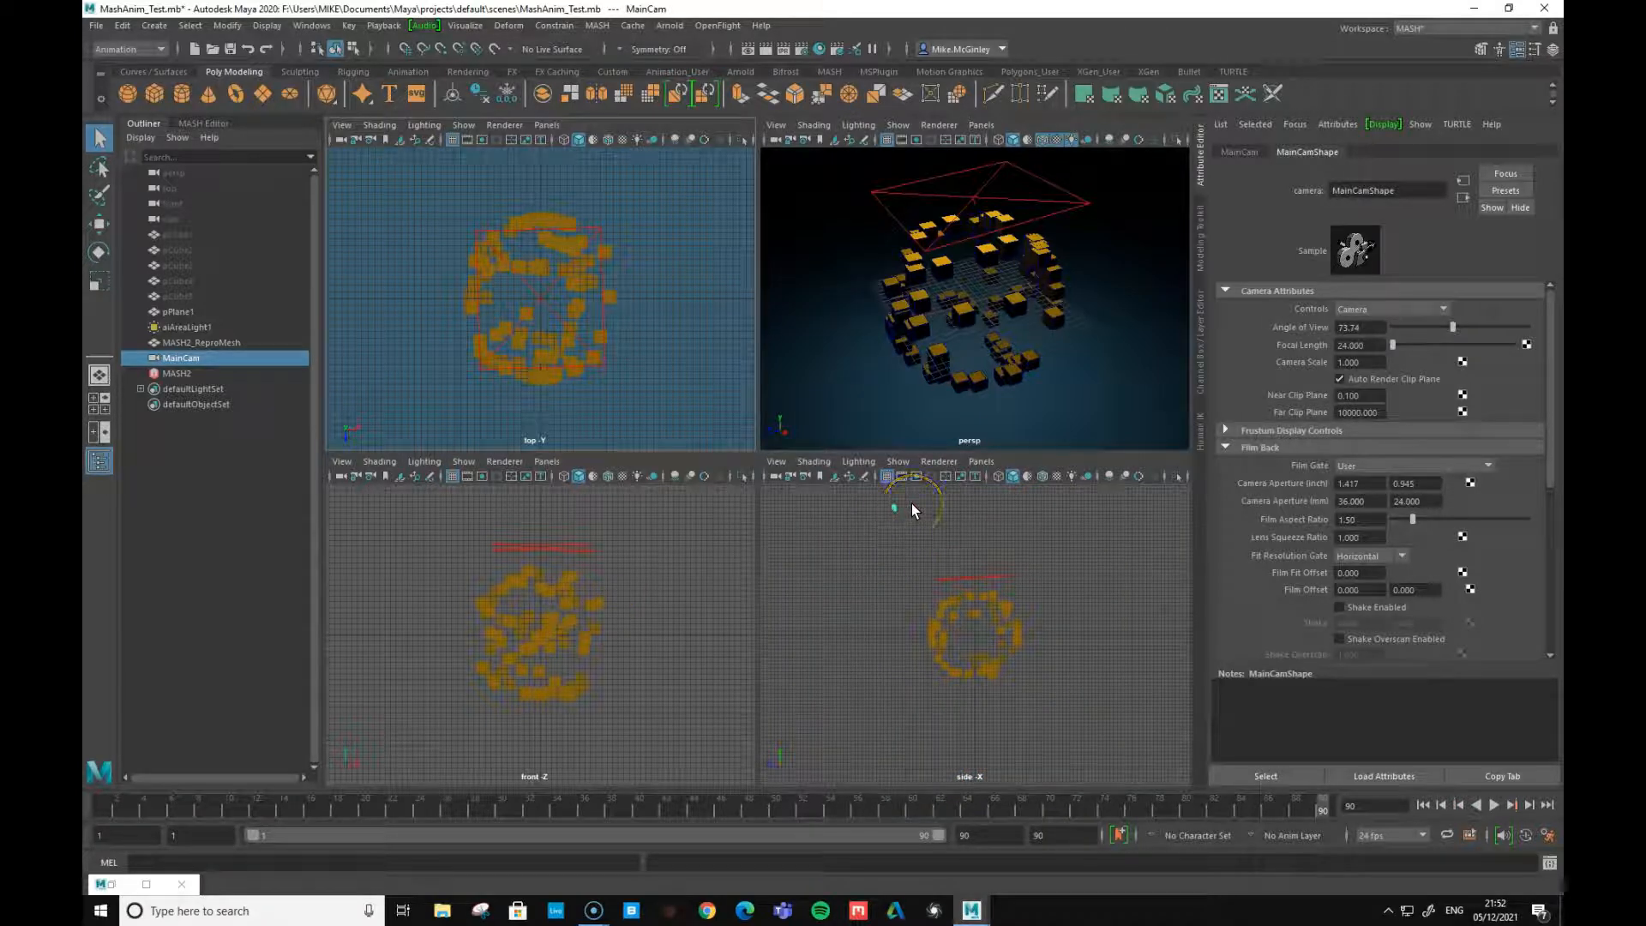
left_click(894, 510)
- Scale MainCam's icon to 4 in X, Y and Z in its transform attributes
left_click(1239, 154)
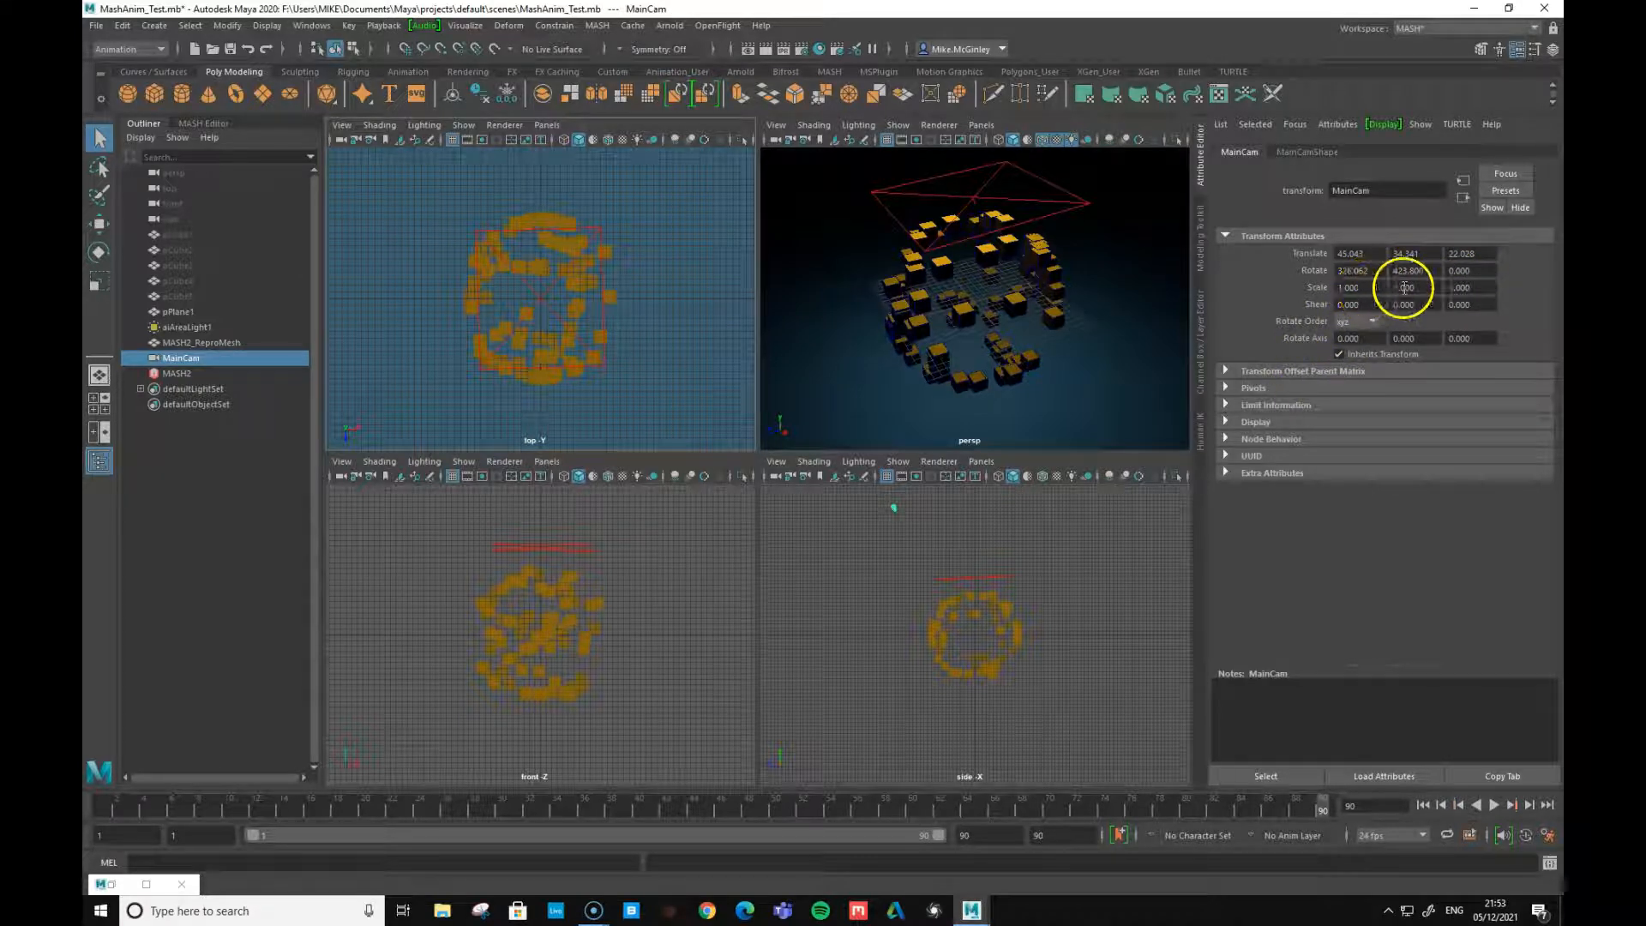
left_click_drag(1358, 290, 1204, 294)
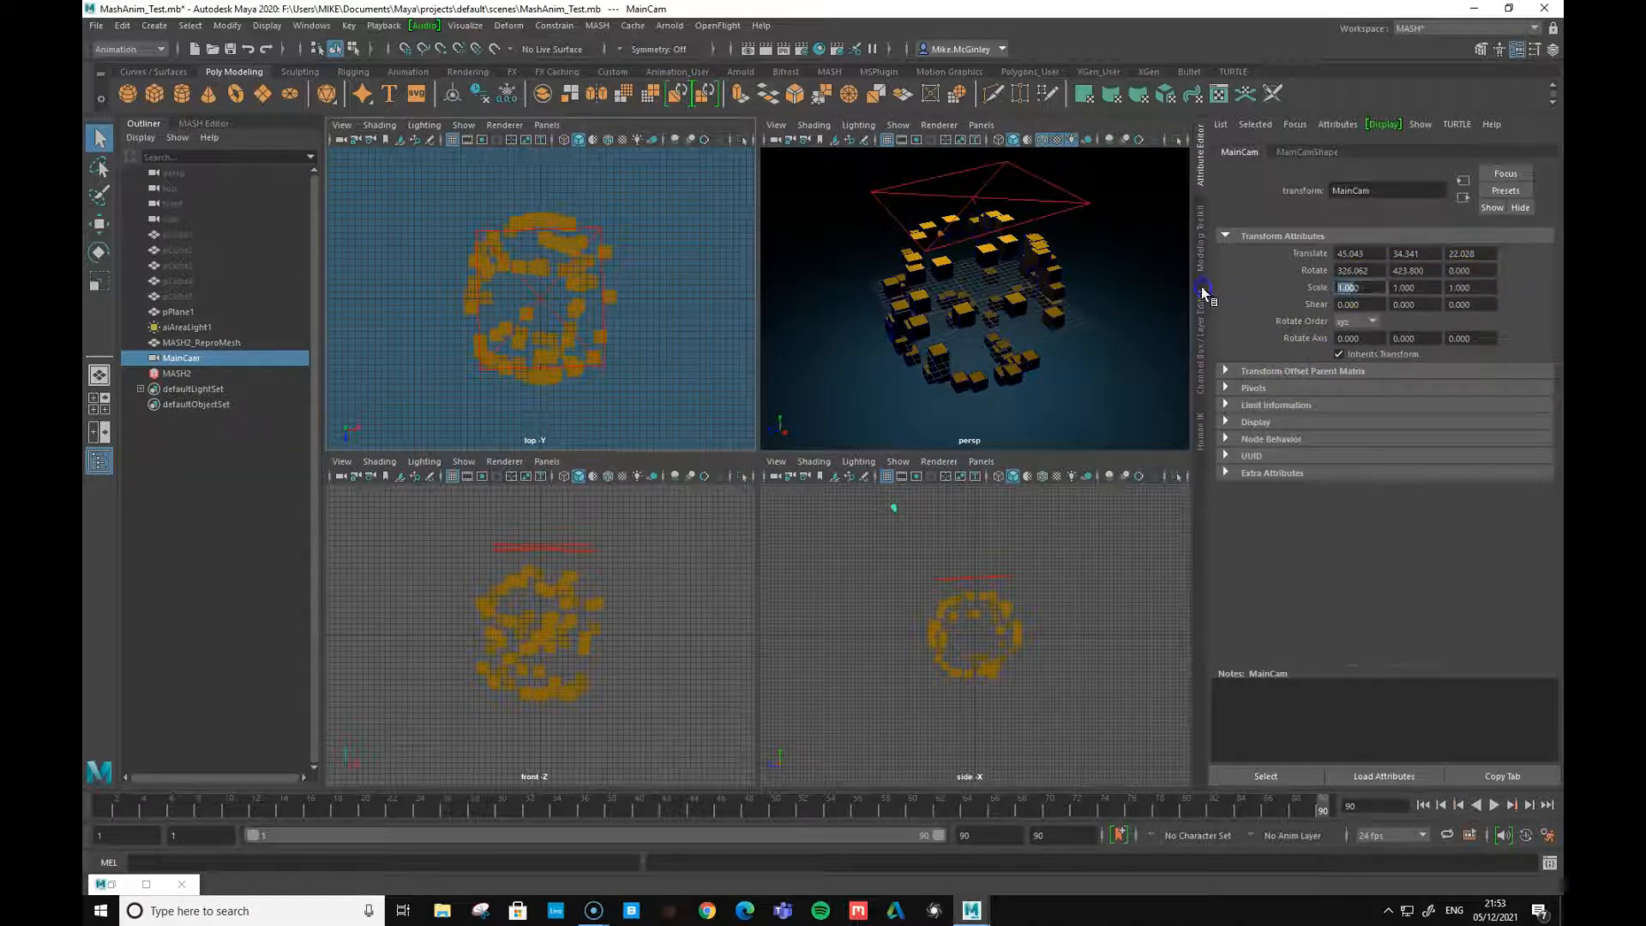
left_click_drag(1368, 289, 1280, 283)
type("4")
key("Tab")
type("4")
key("Tab")
type("4")
key("Tab")
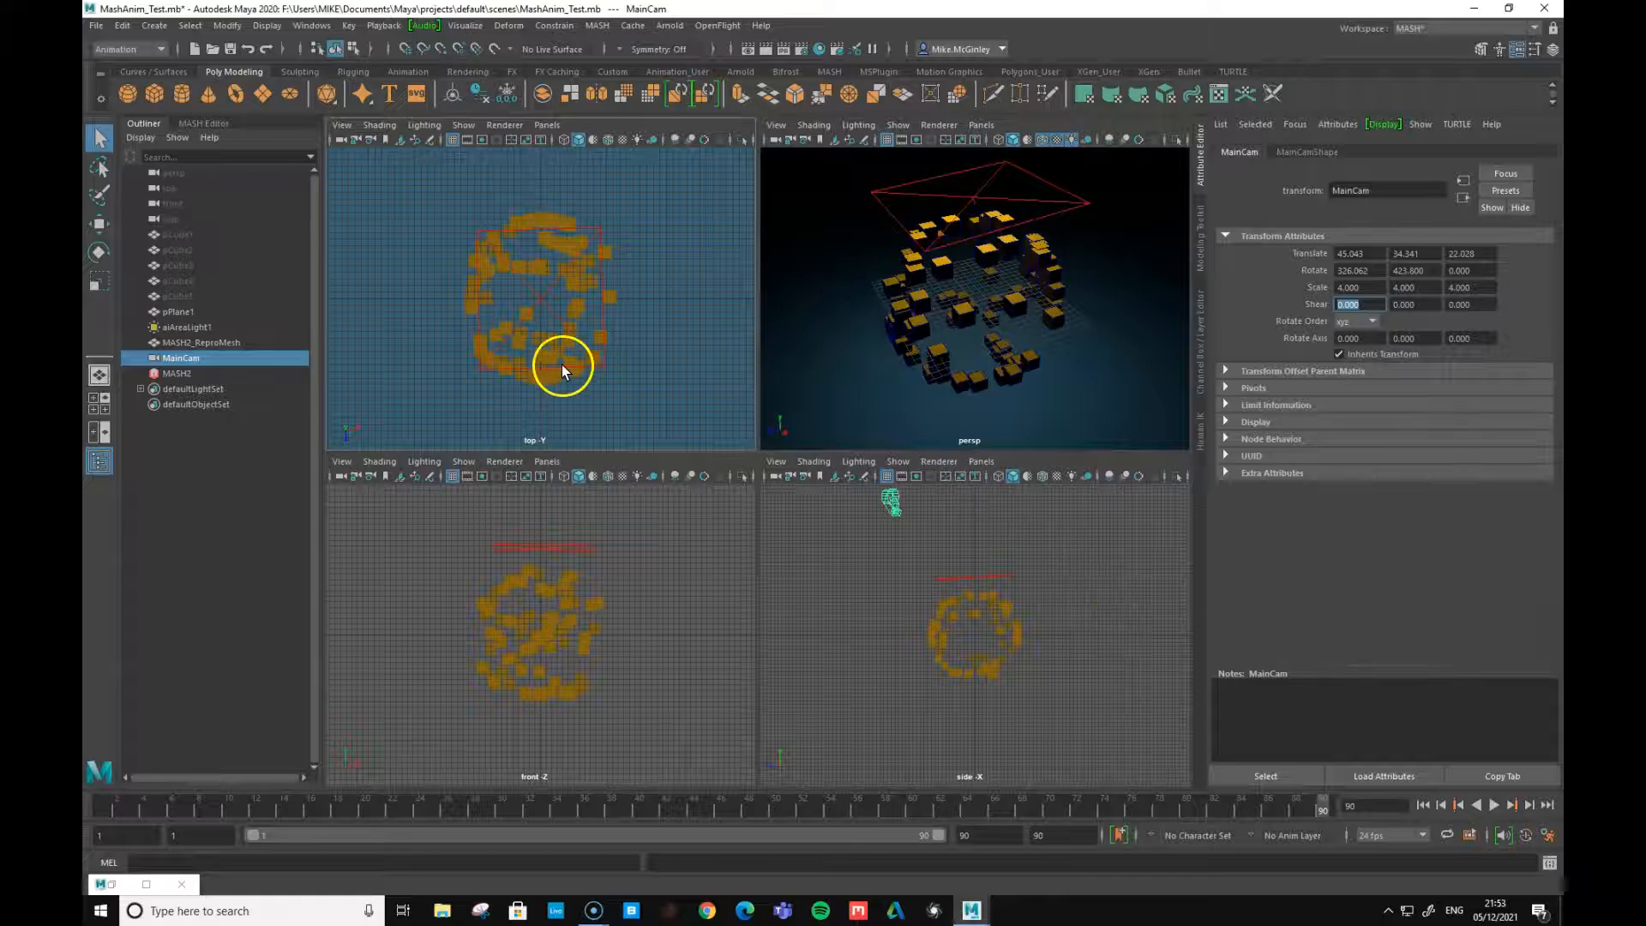
- Change MainCam's controls to Camera and Aim
scroll(583, 348, "down", 2)
scroll(583, 348, "down", 2)
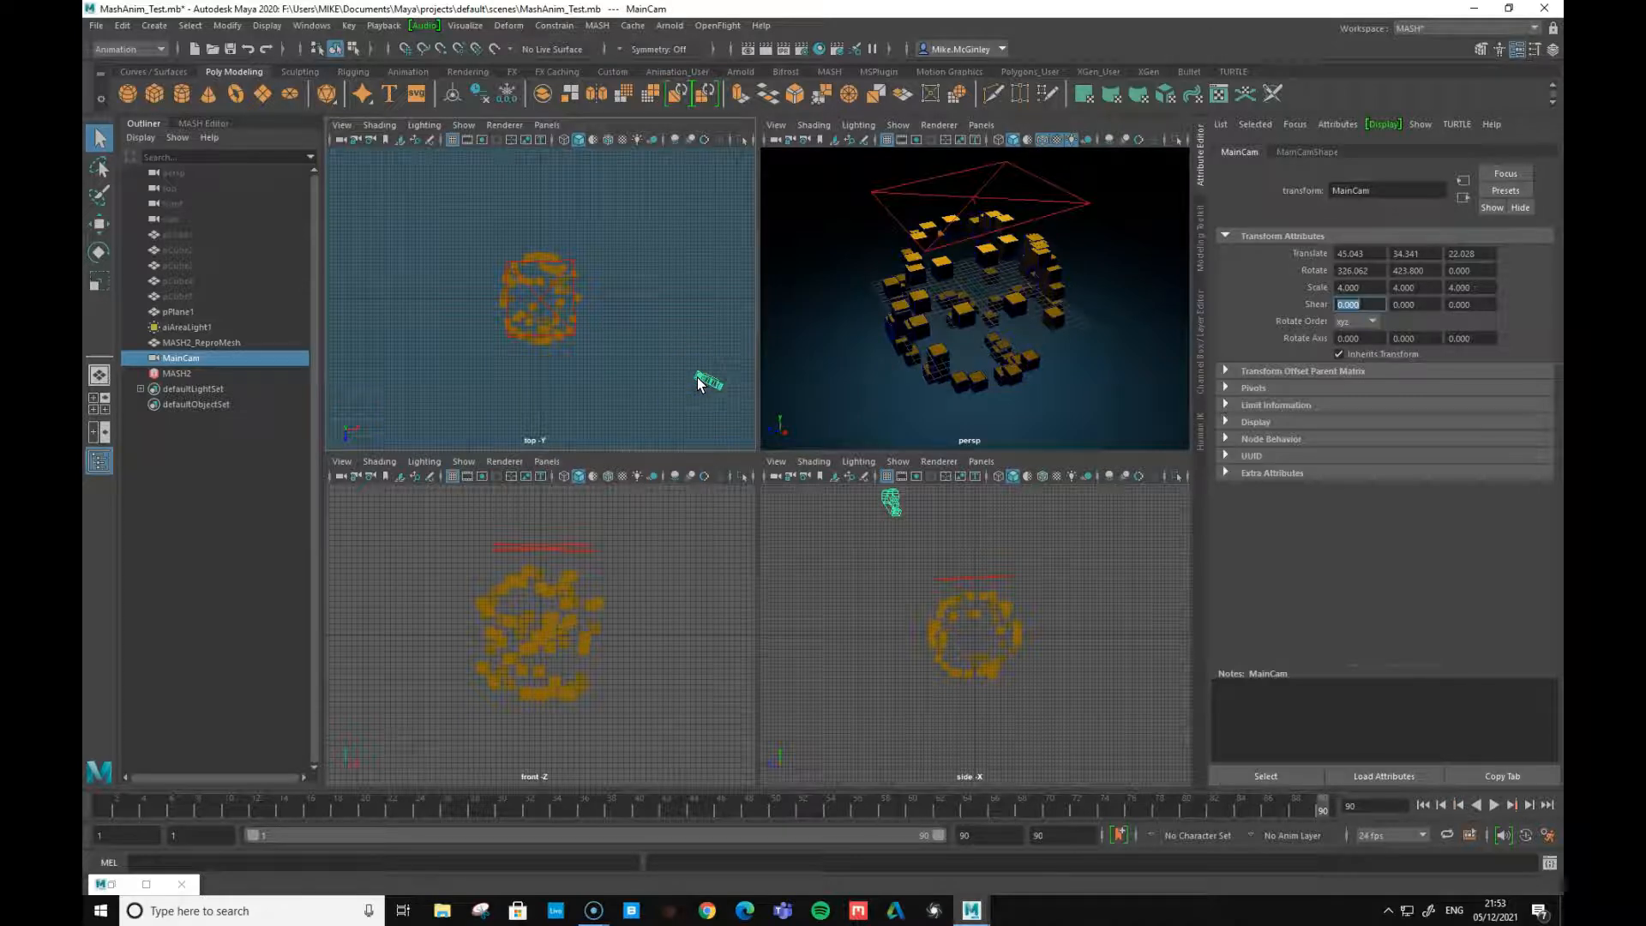
left_click(1309, 151)
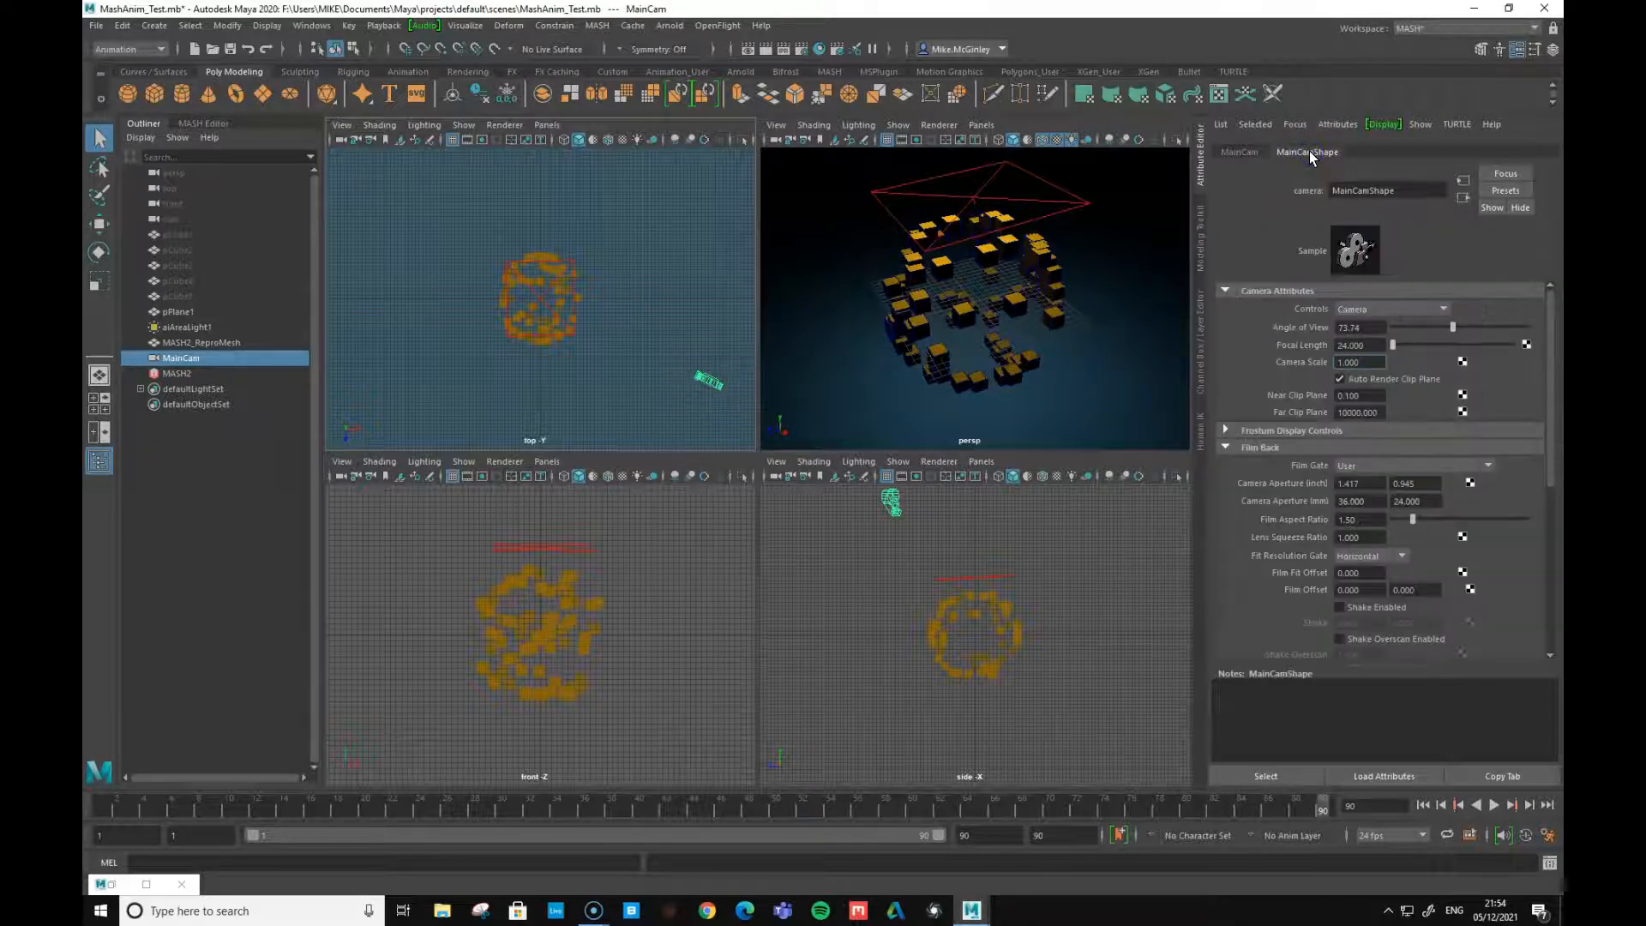
left_click(1393, 310)
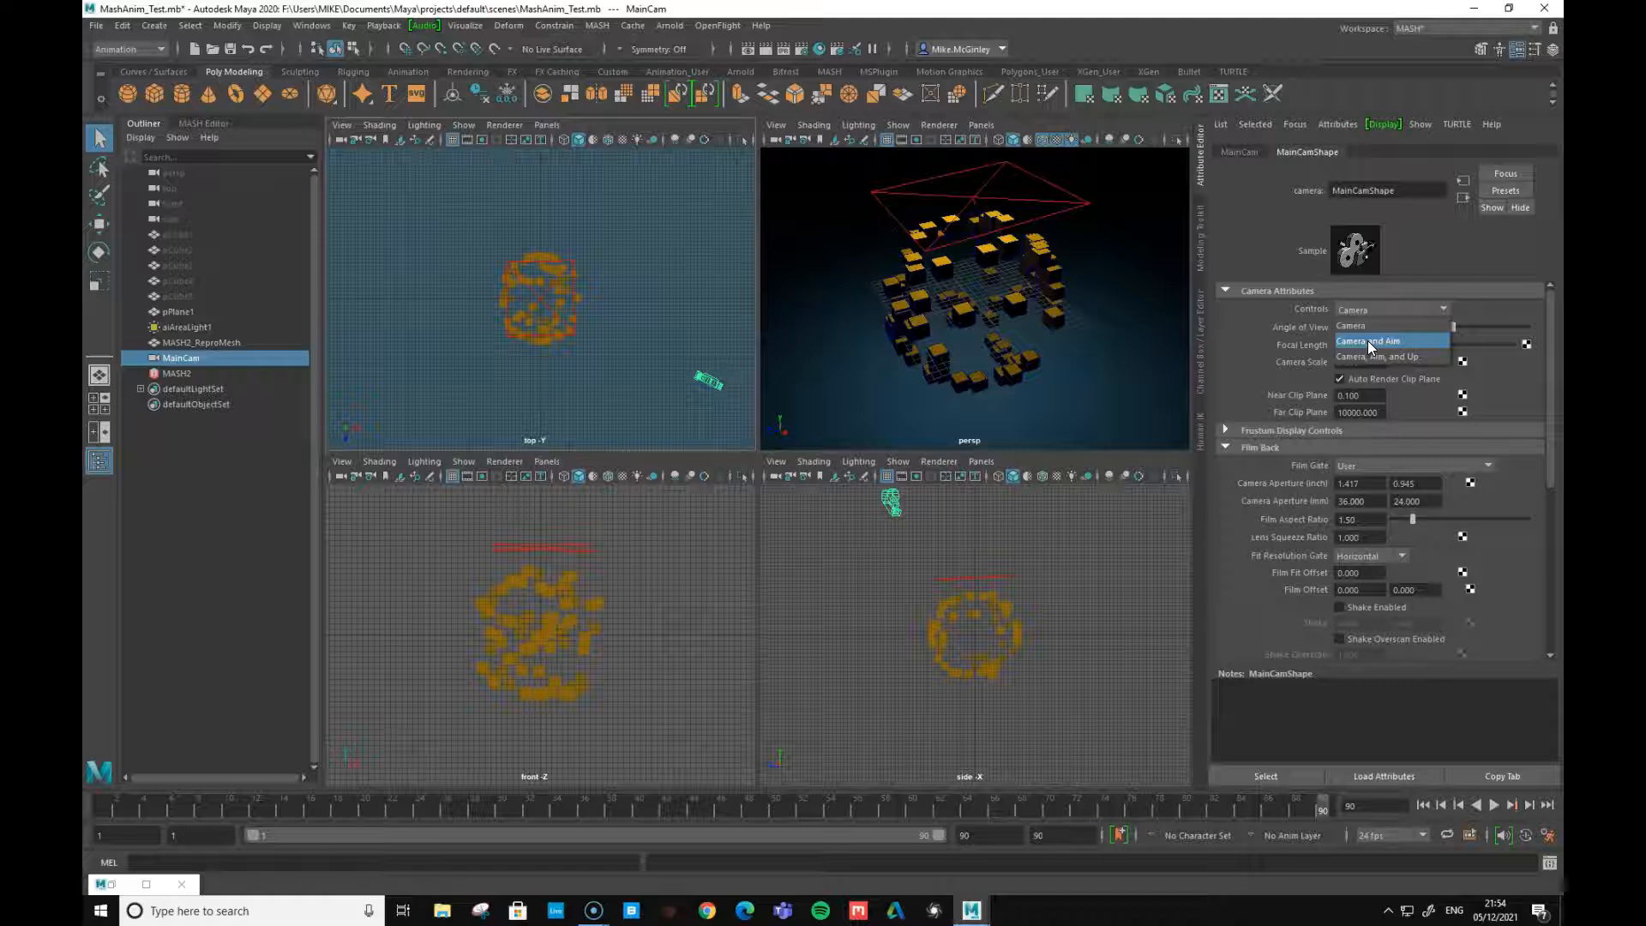
left_click(1369, 343)
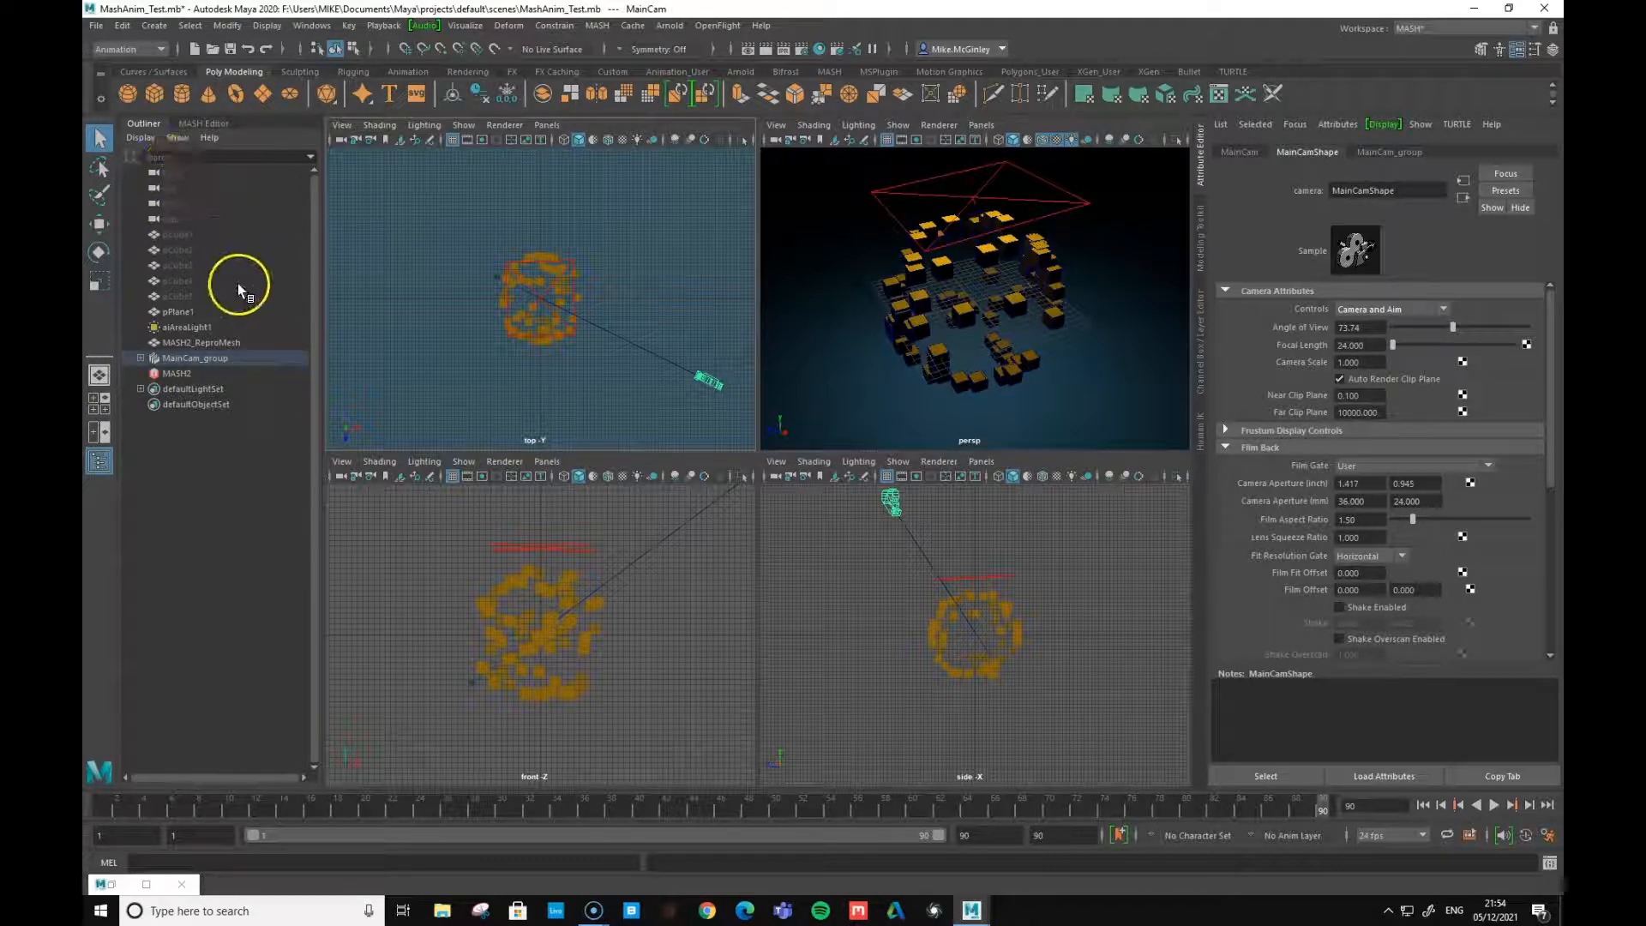
- Move the MainCam_aim locator inside MainCam_group to the centre of the cube sphere using the top and front views
left_click(139, 359)
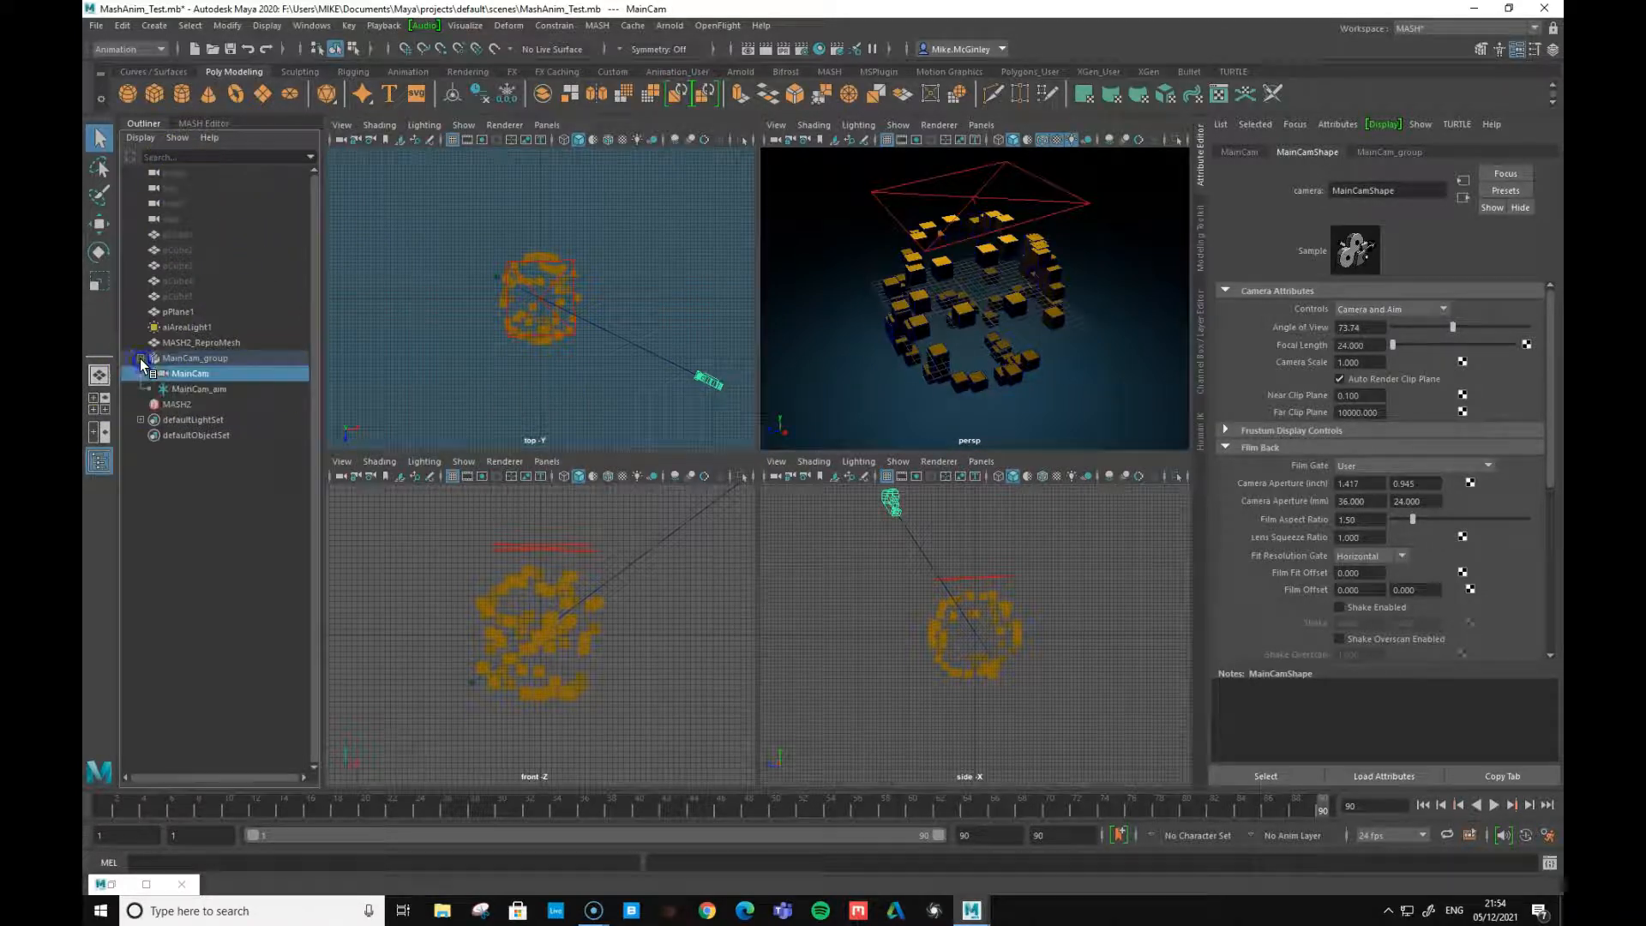
left_click(185, 389)
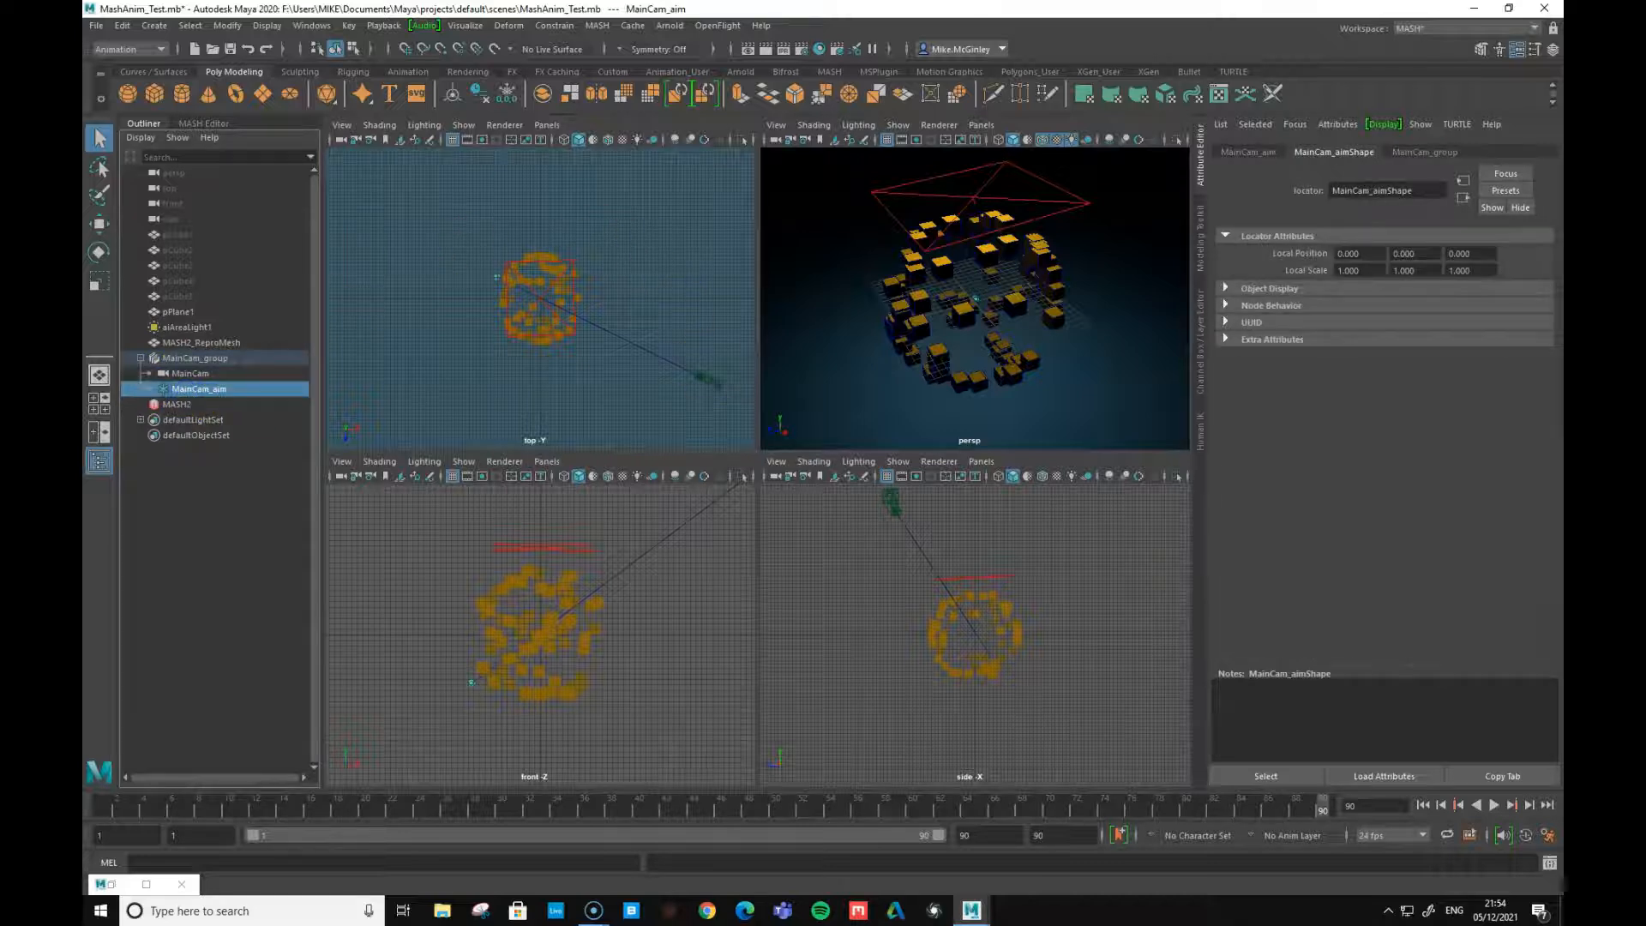
left_click(99, 224)
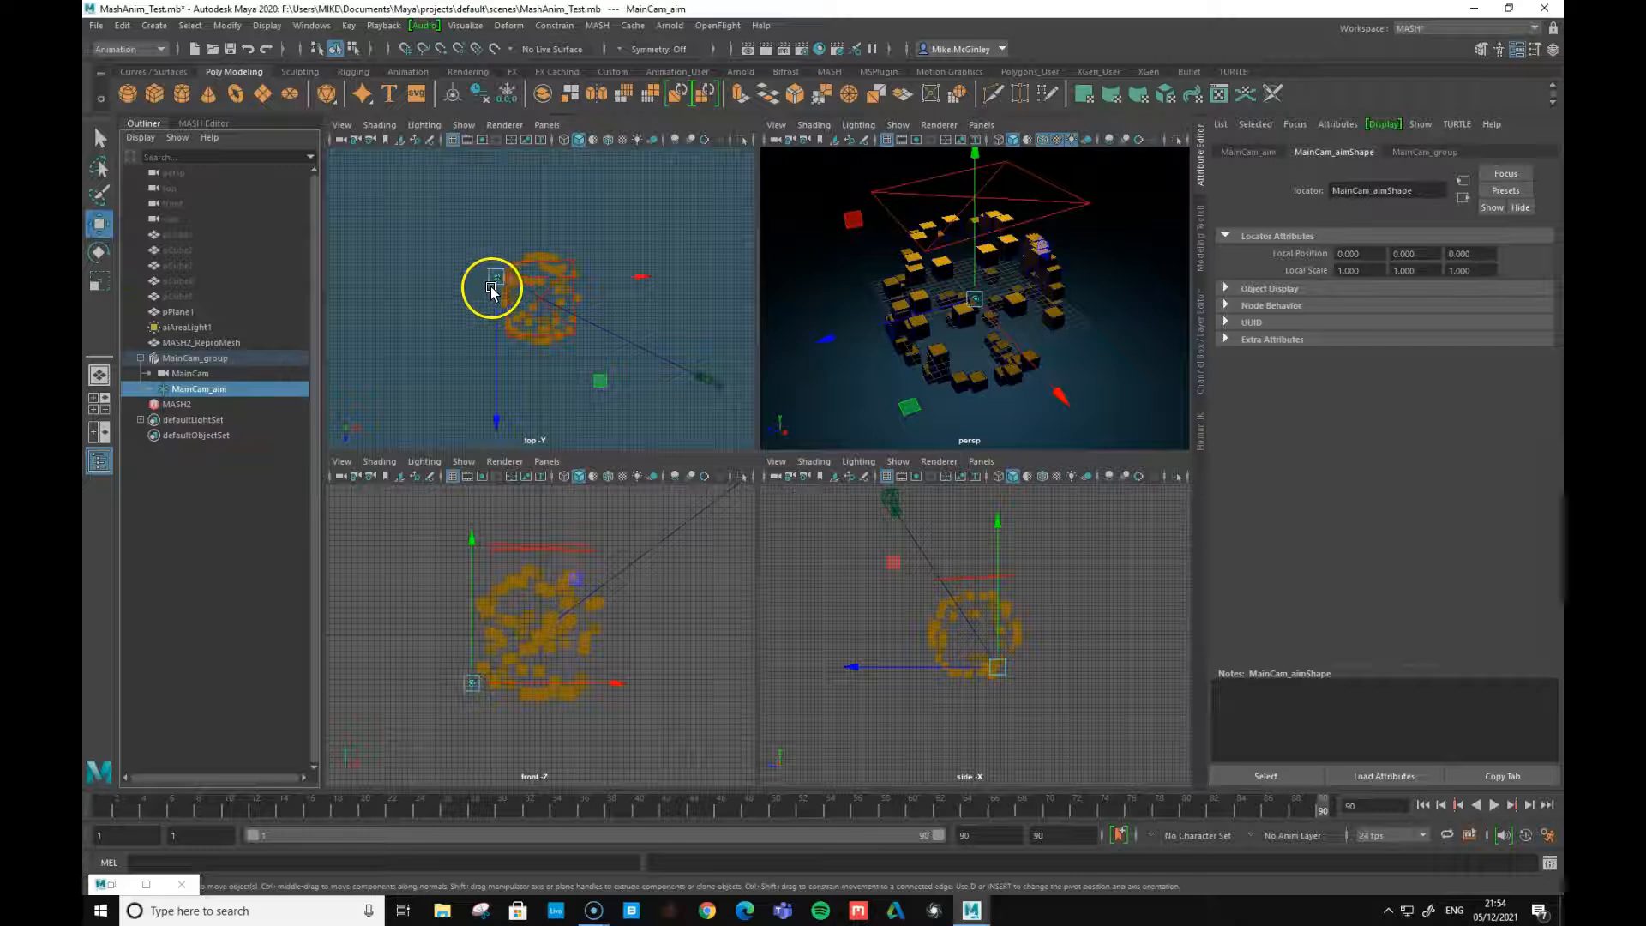
left_click_drag(541, 295, 538, 300)
left_click_drag(551, 669, 540, 635)
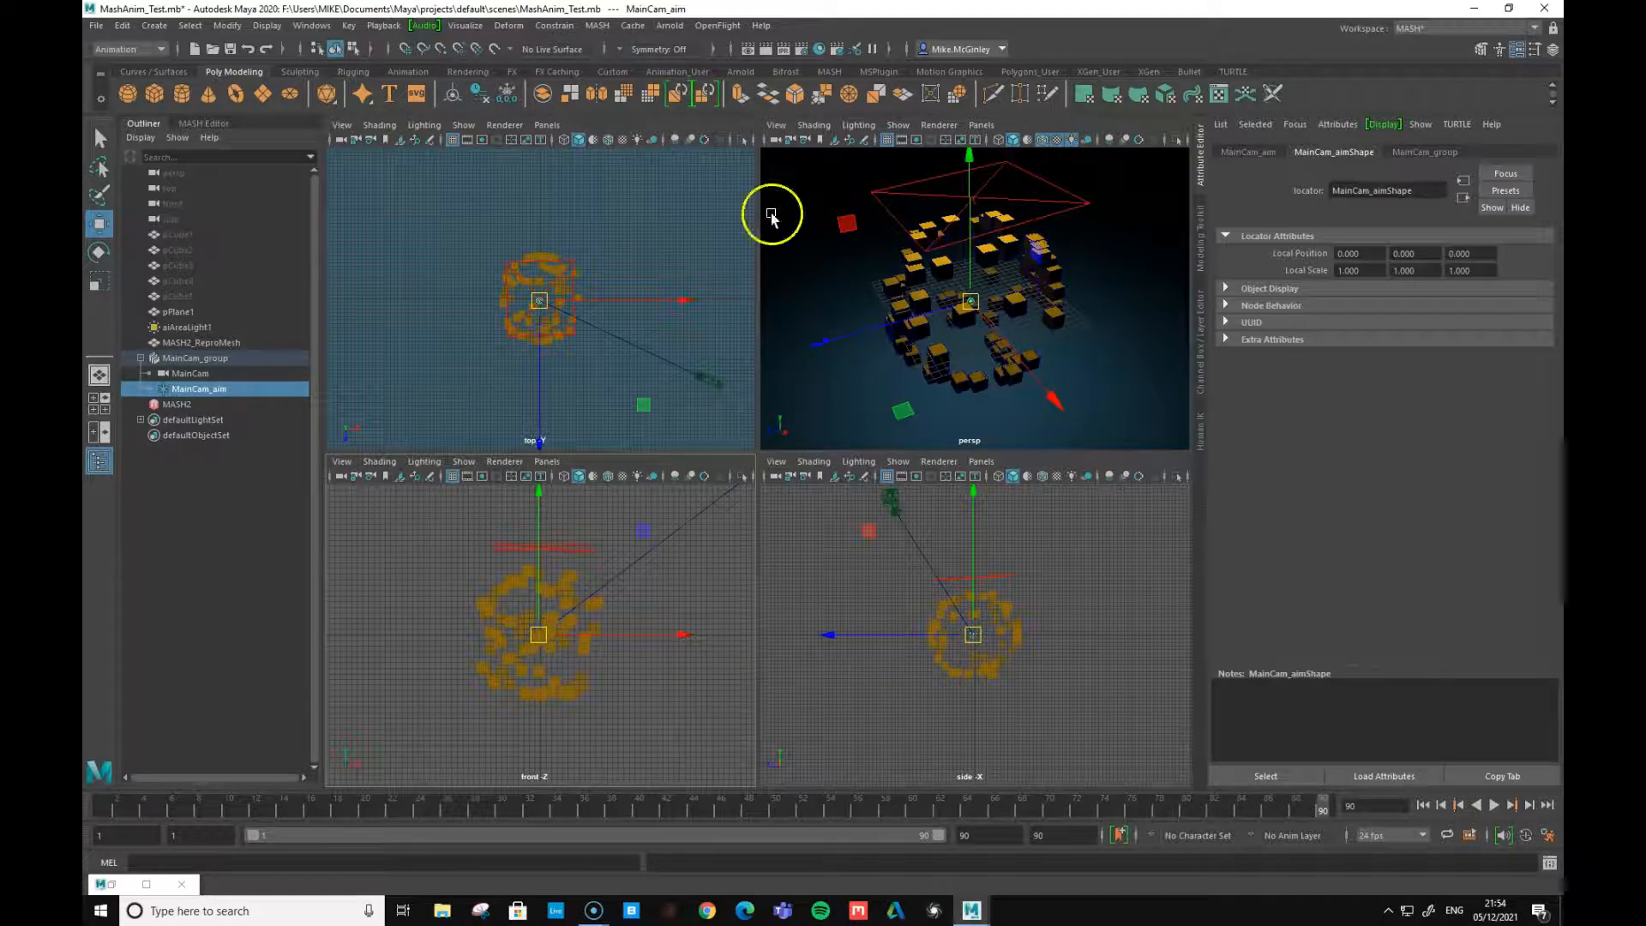
- Try MainCam at a low position on the opposite side of the cube sphere in the side view
left_click(182, 374)
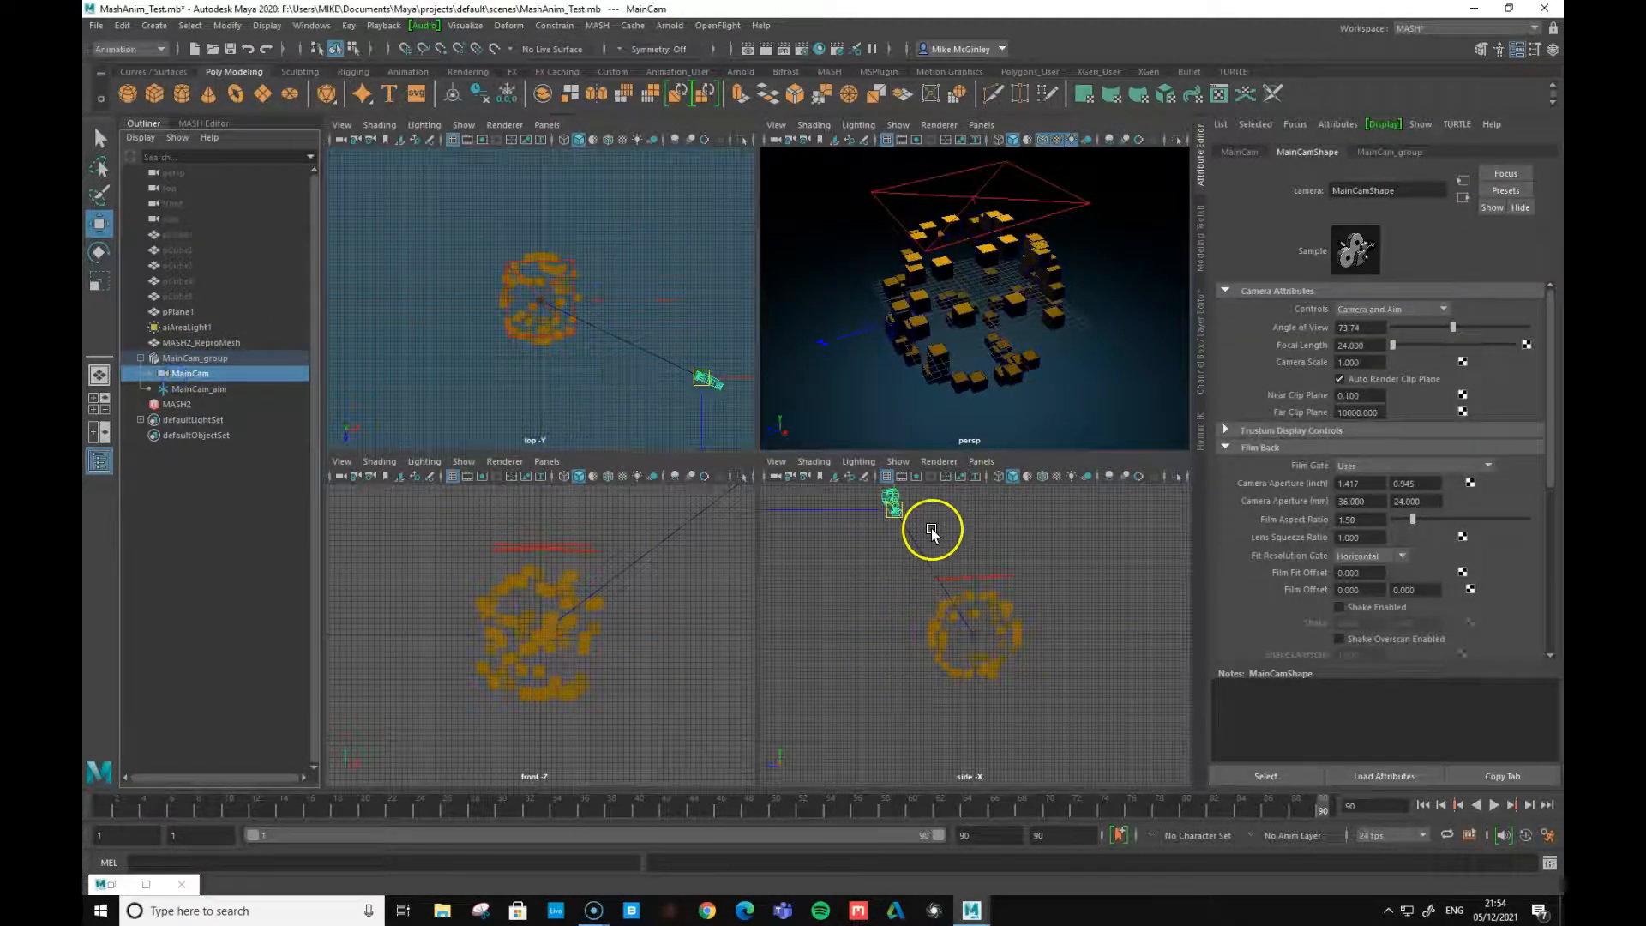
left_click_drag(892, 509, 1151, 660)
- Make the perspective view look through MainCam
left_click(986, 127)
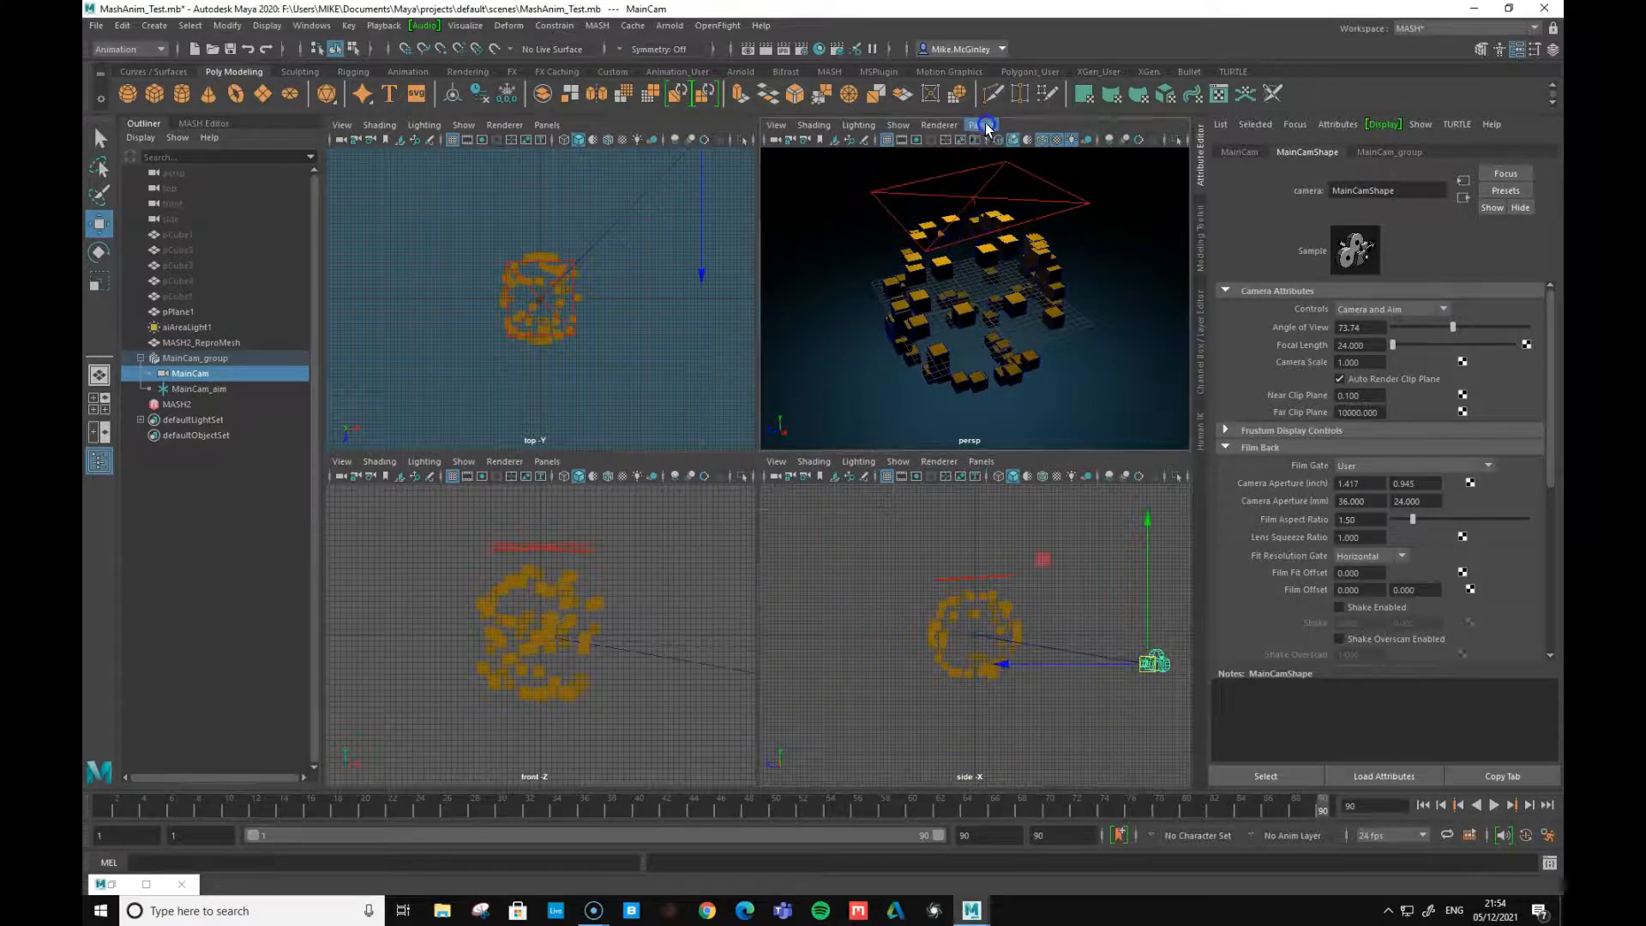
mouse_move(995, 147)
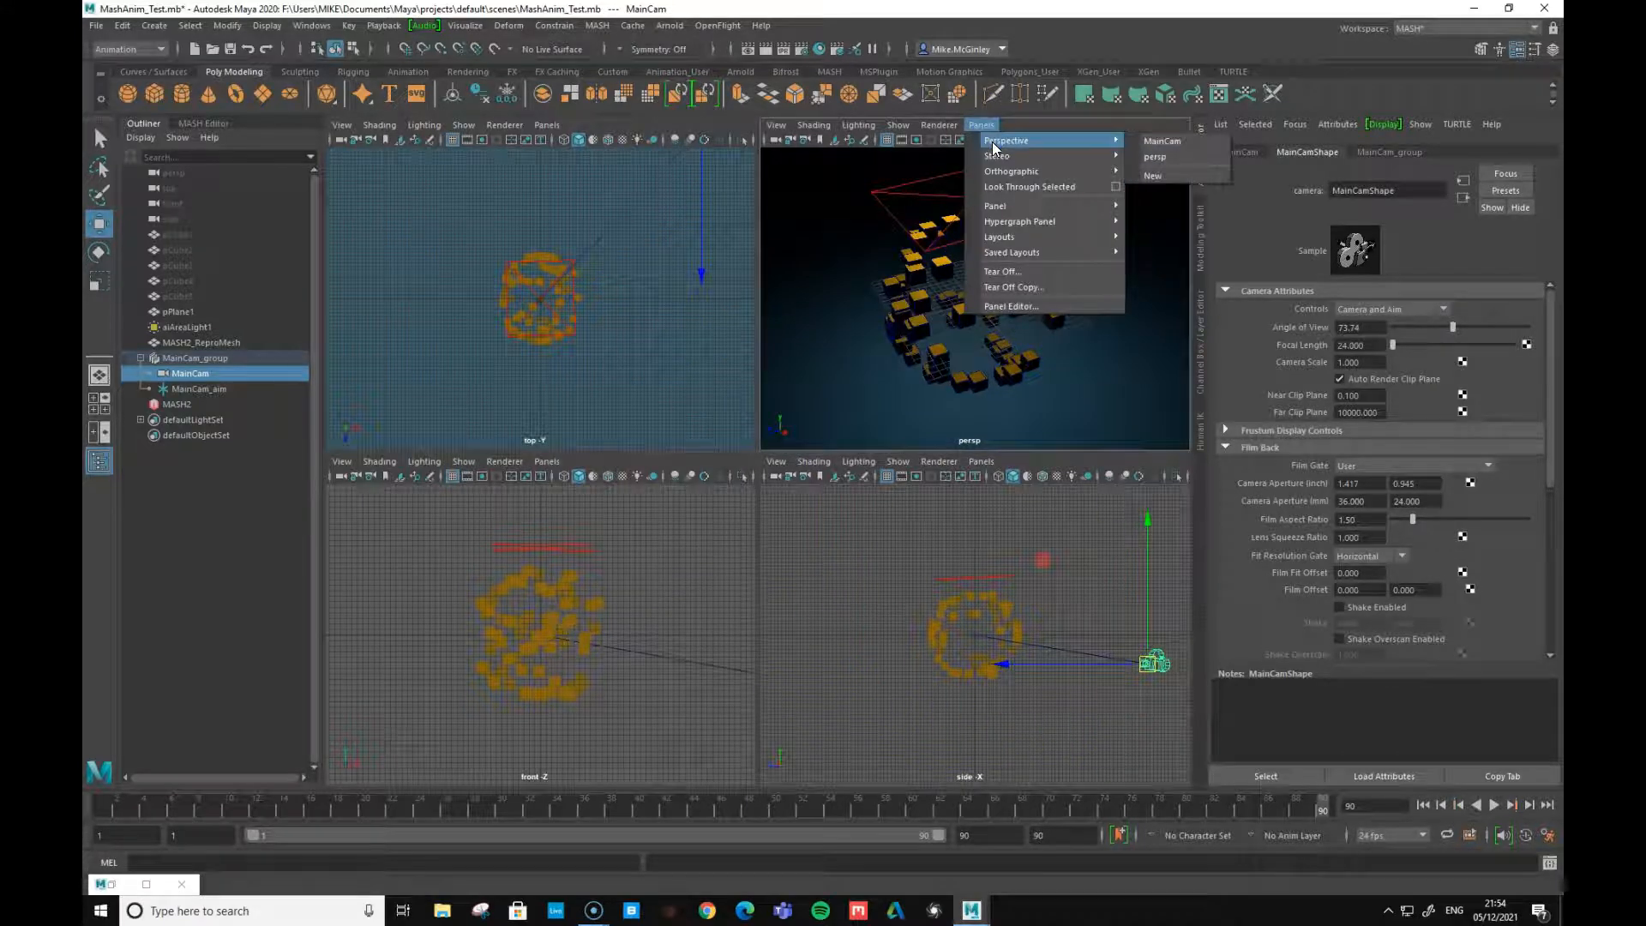
left_click(984, 329)
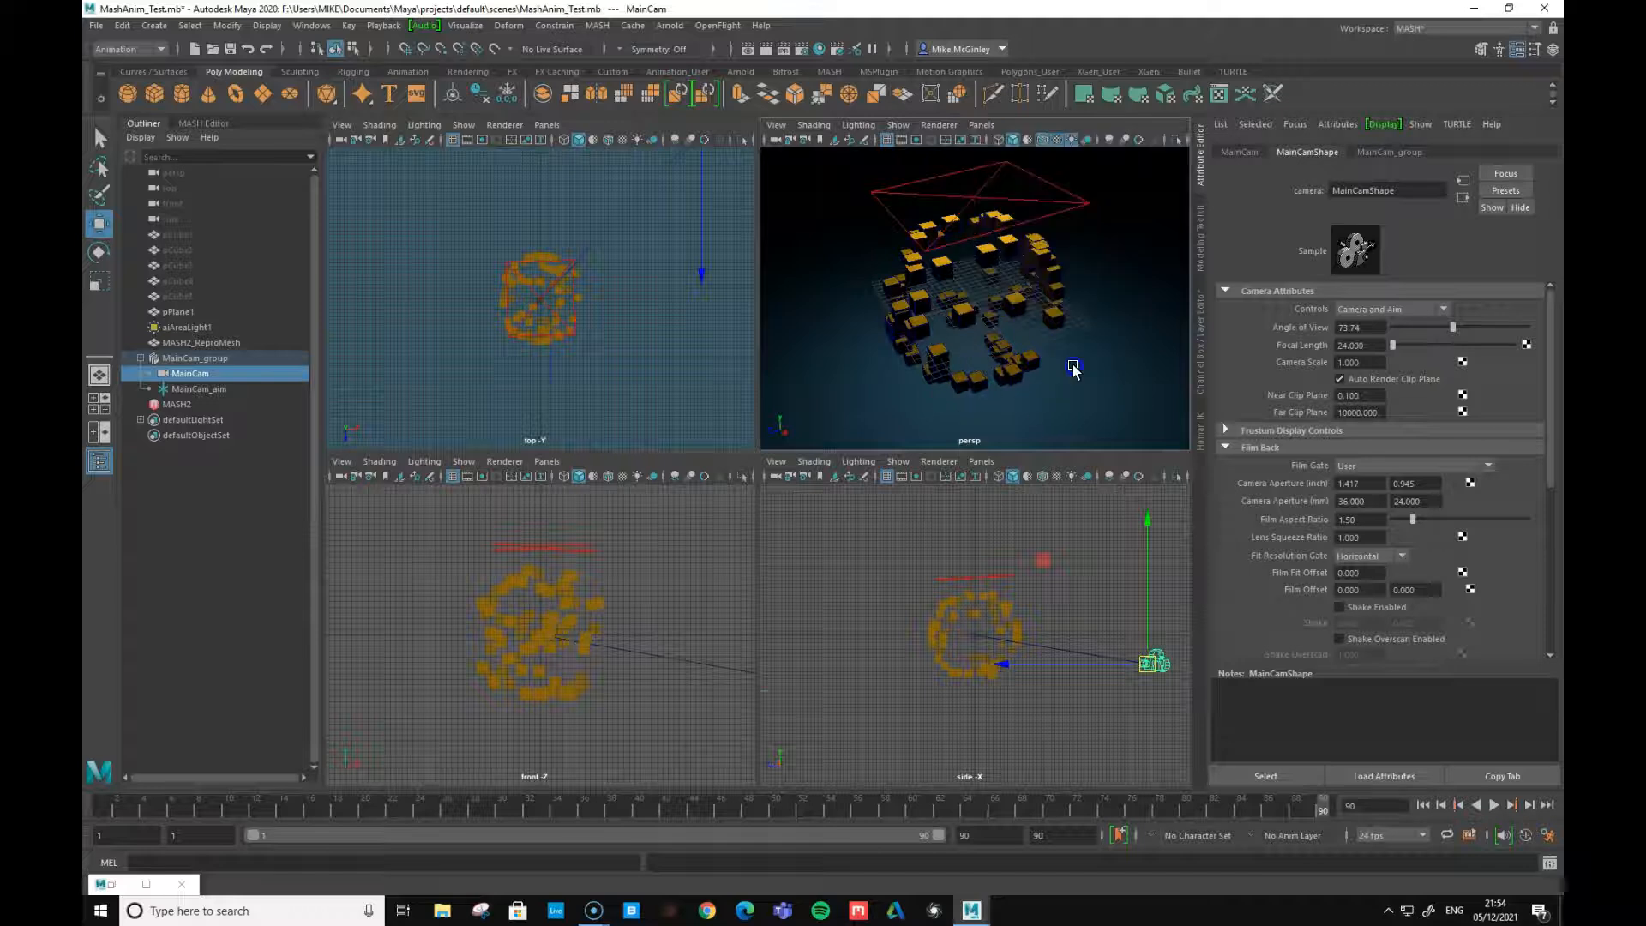
left_click(1077, 275)
left_click(968, 129)
mouse_move(999, 146)
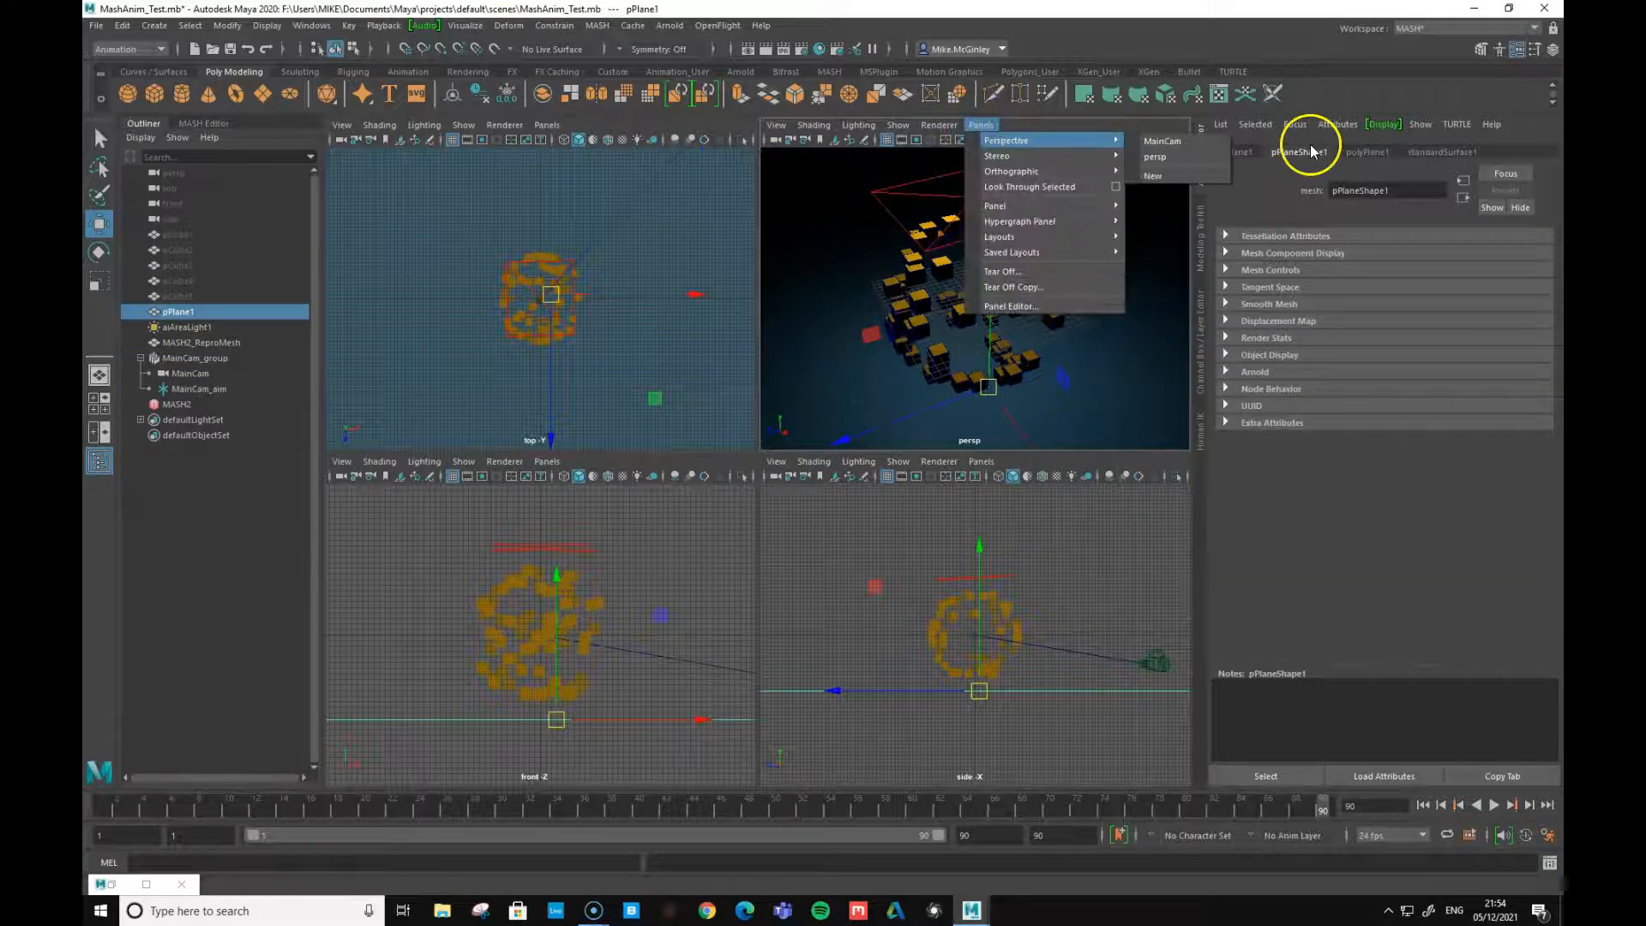
left_click(1168, 148)
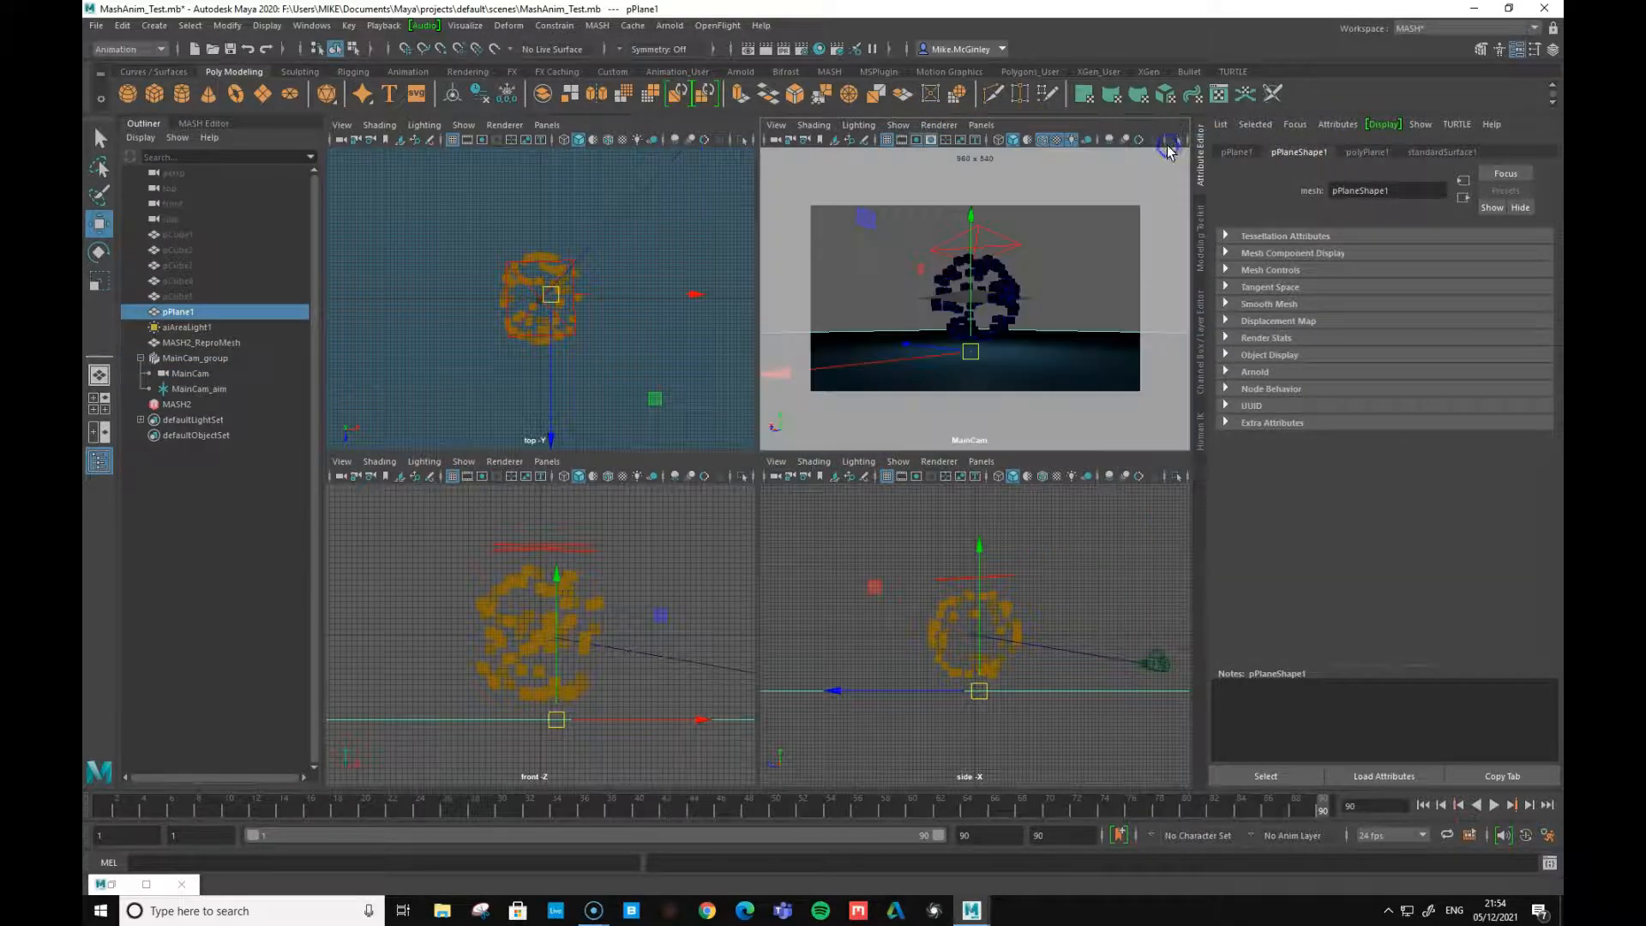
- Raise MainCam above the cube sphere in the side view and move it closer to the sphere's far side in the top view
left_click(1156, 666)
left_click_drag(1150, 661, 895, 540)
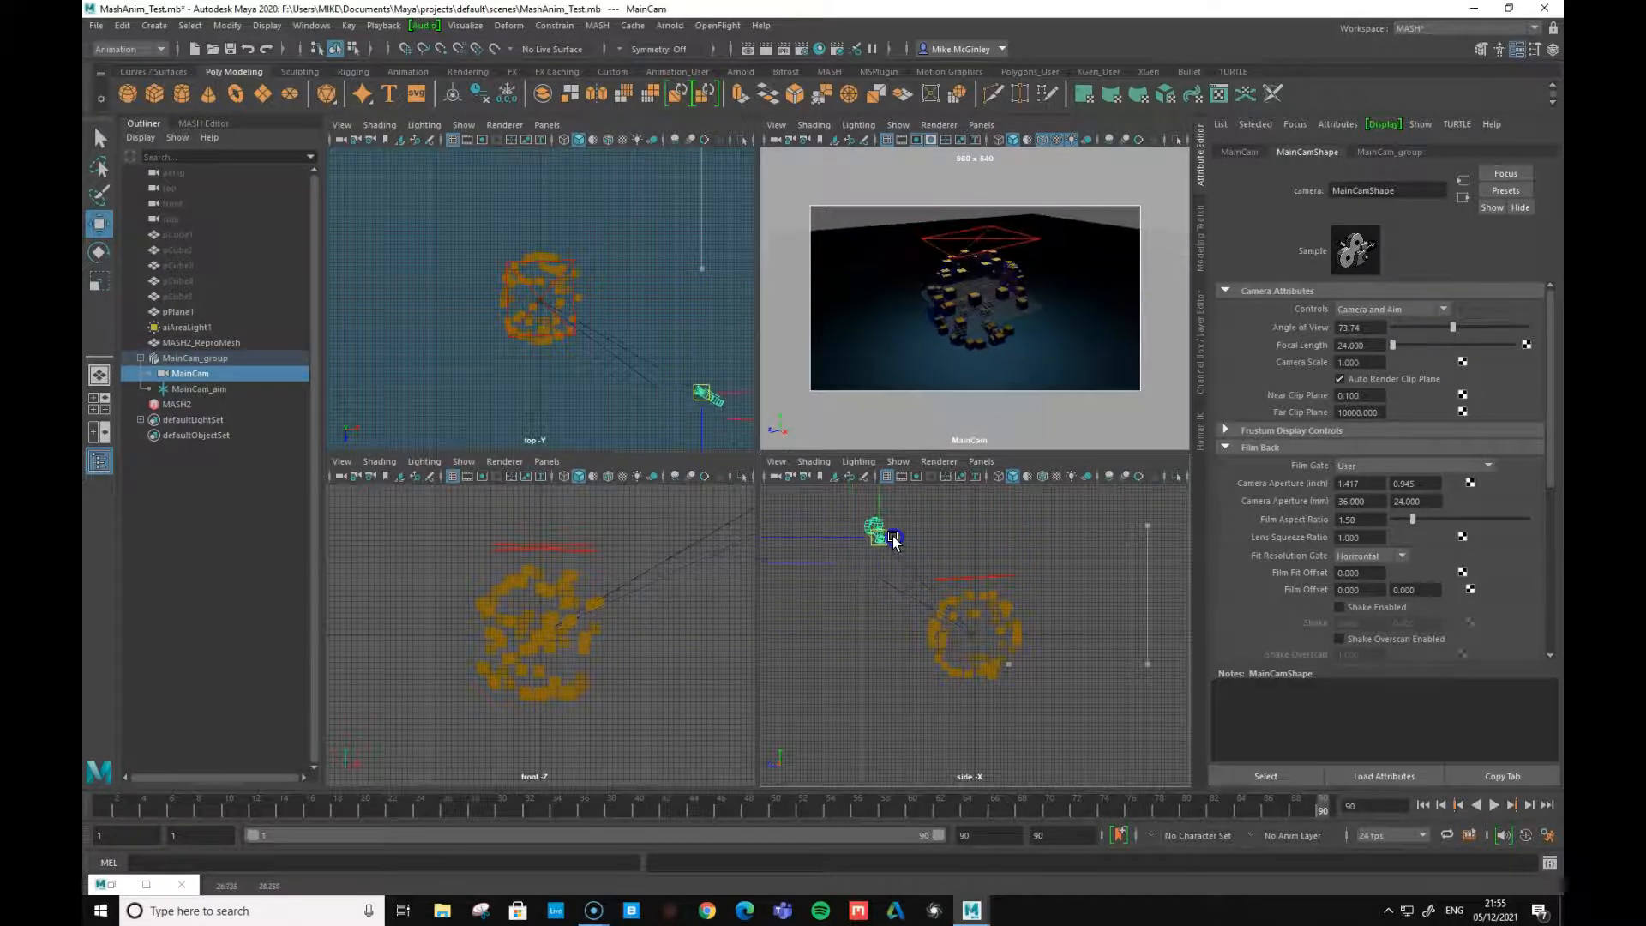
left_click_drag(717, 393, 655, 220)
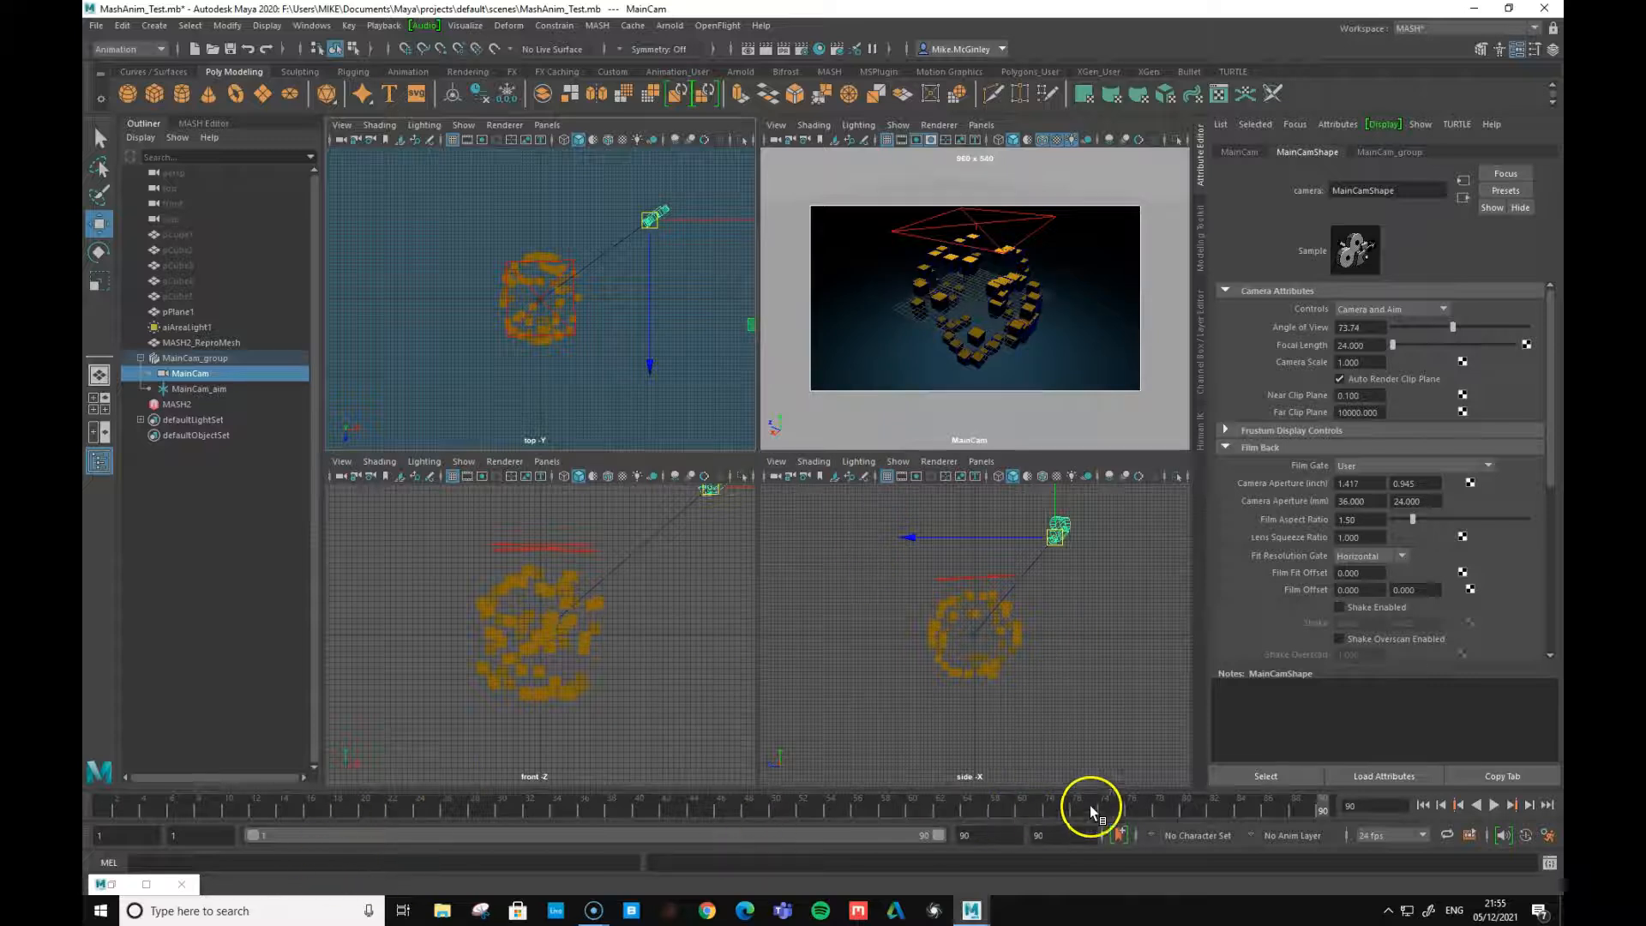
- Keyframe MainCam's starting position at frame 1, and keyframe it at frame 45 lowered on the opposite side of the cube sphere
left_click_drag(1159, 804, 108, 810)
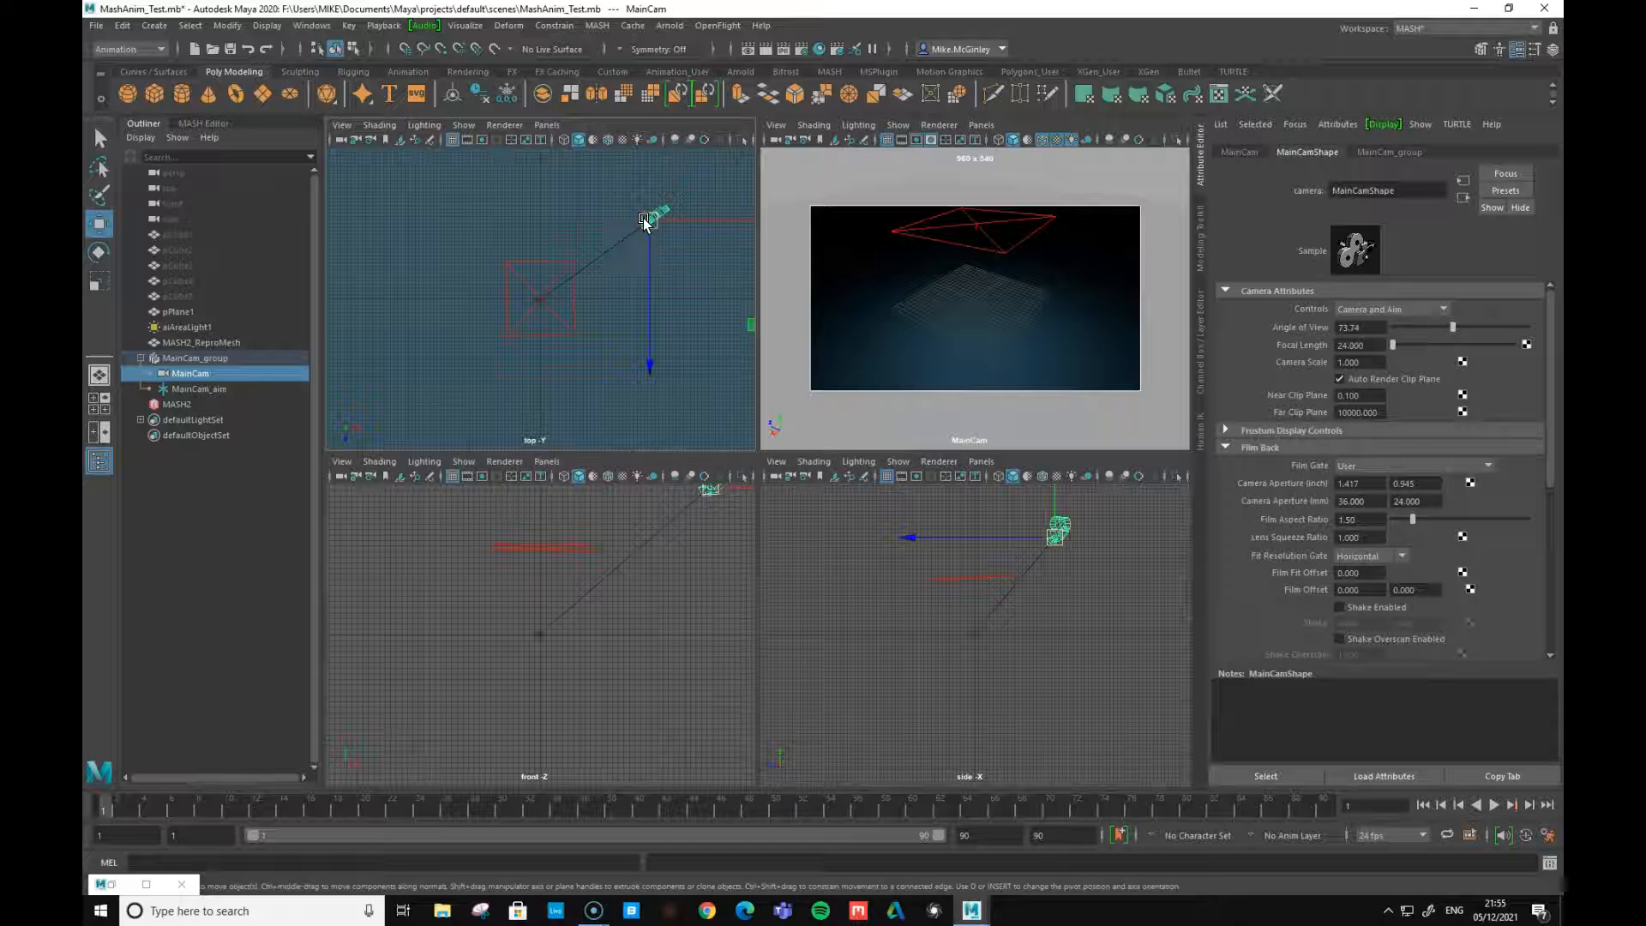
key("s")
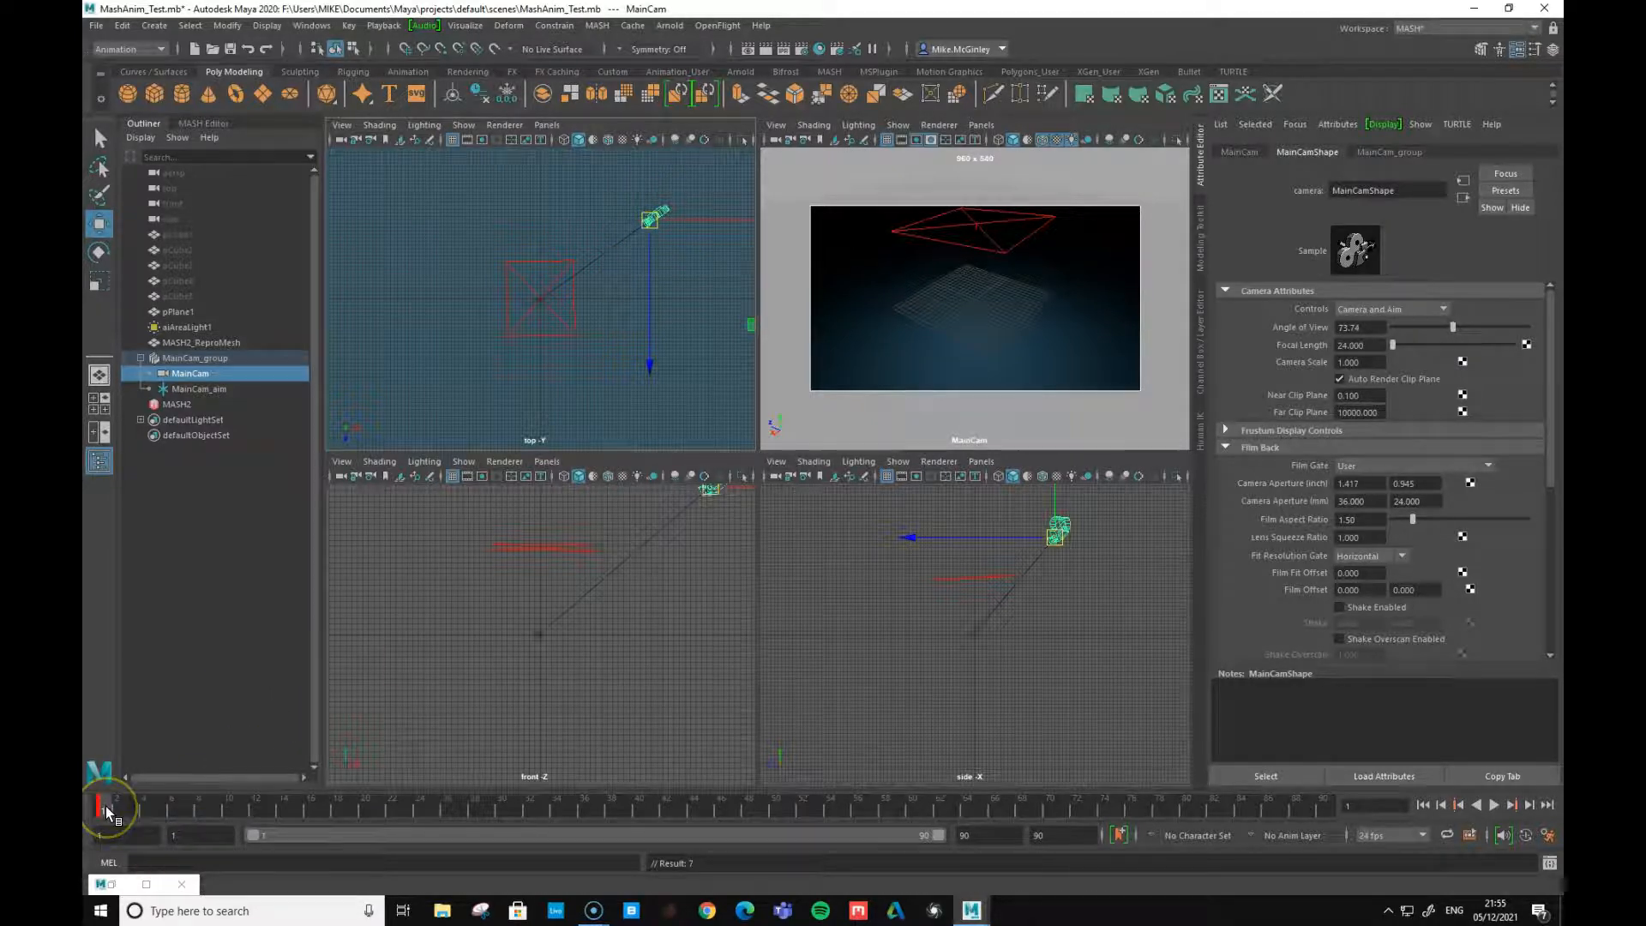
left_click_drag(106, 811, 709, 826)
left_click_drag(651, 220, 484, 323)
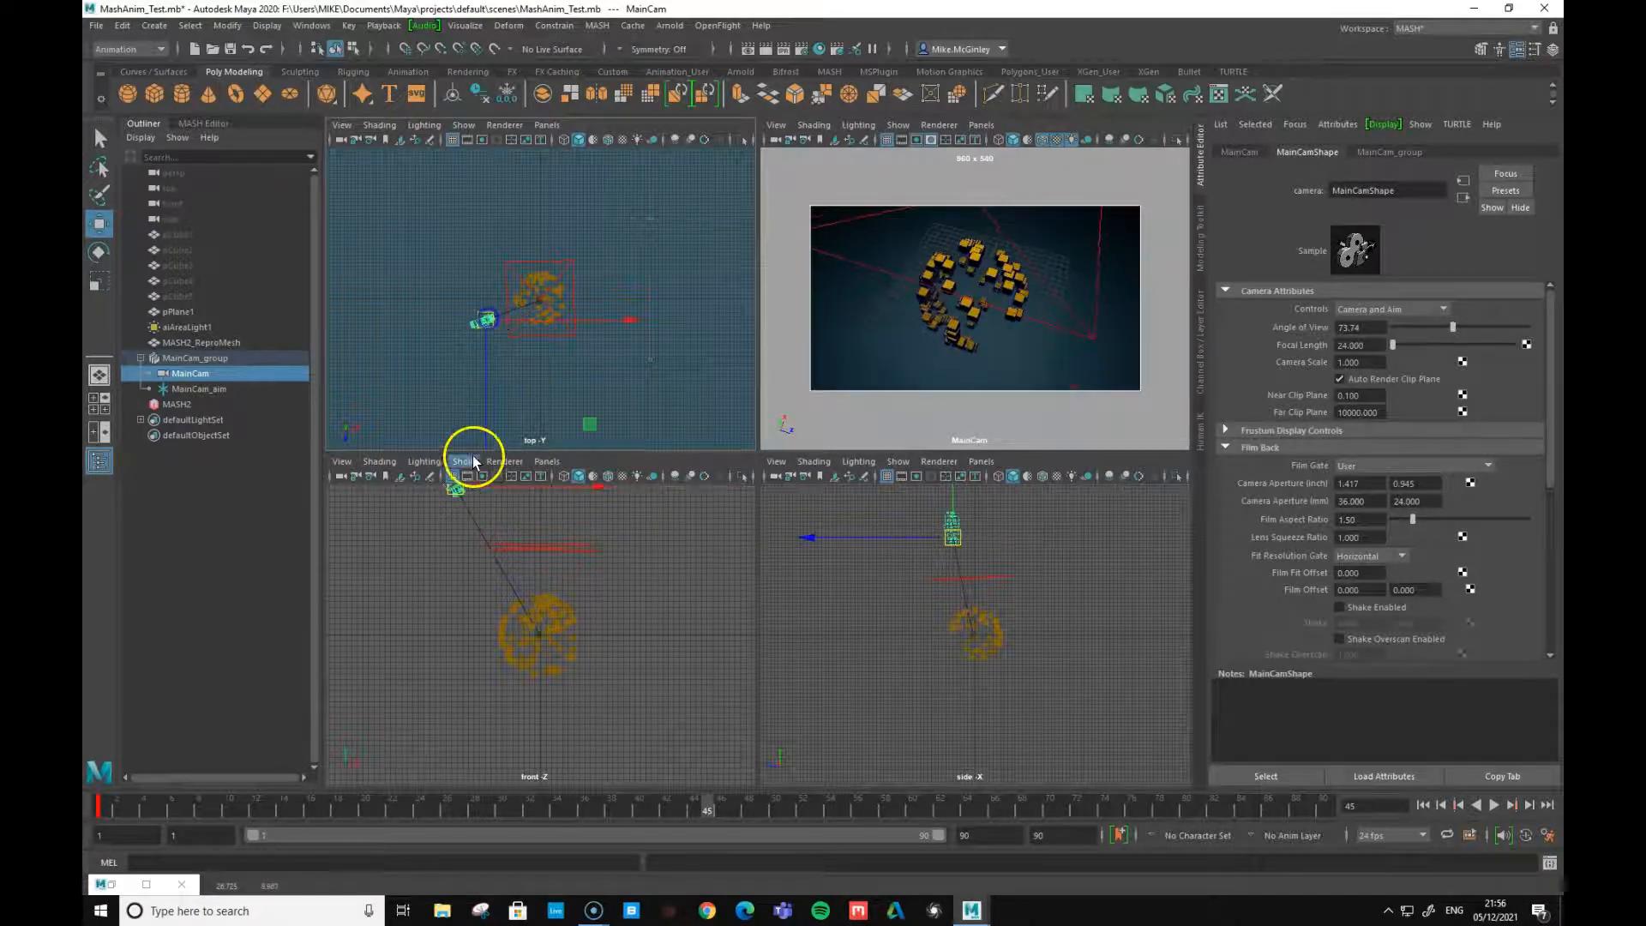
left_click_drag(455, 490, 457, 576)
left_click(845, 862)
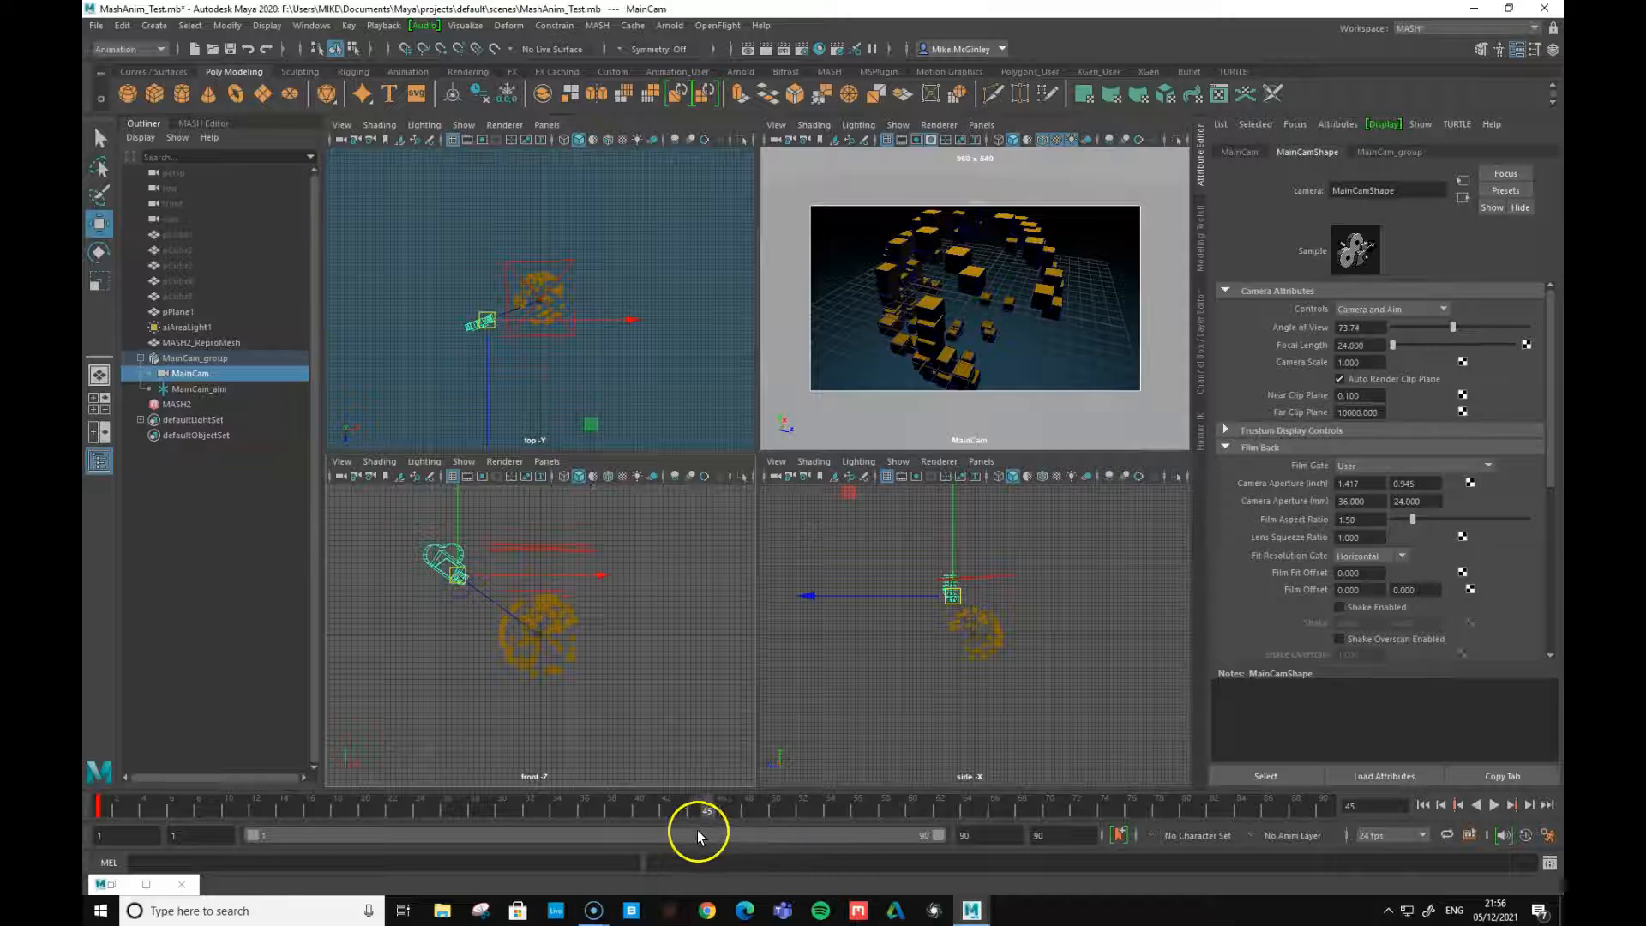
key("s")
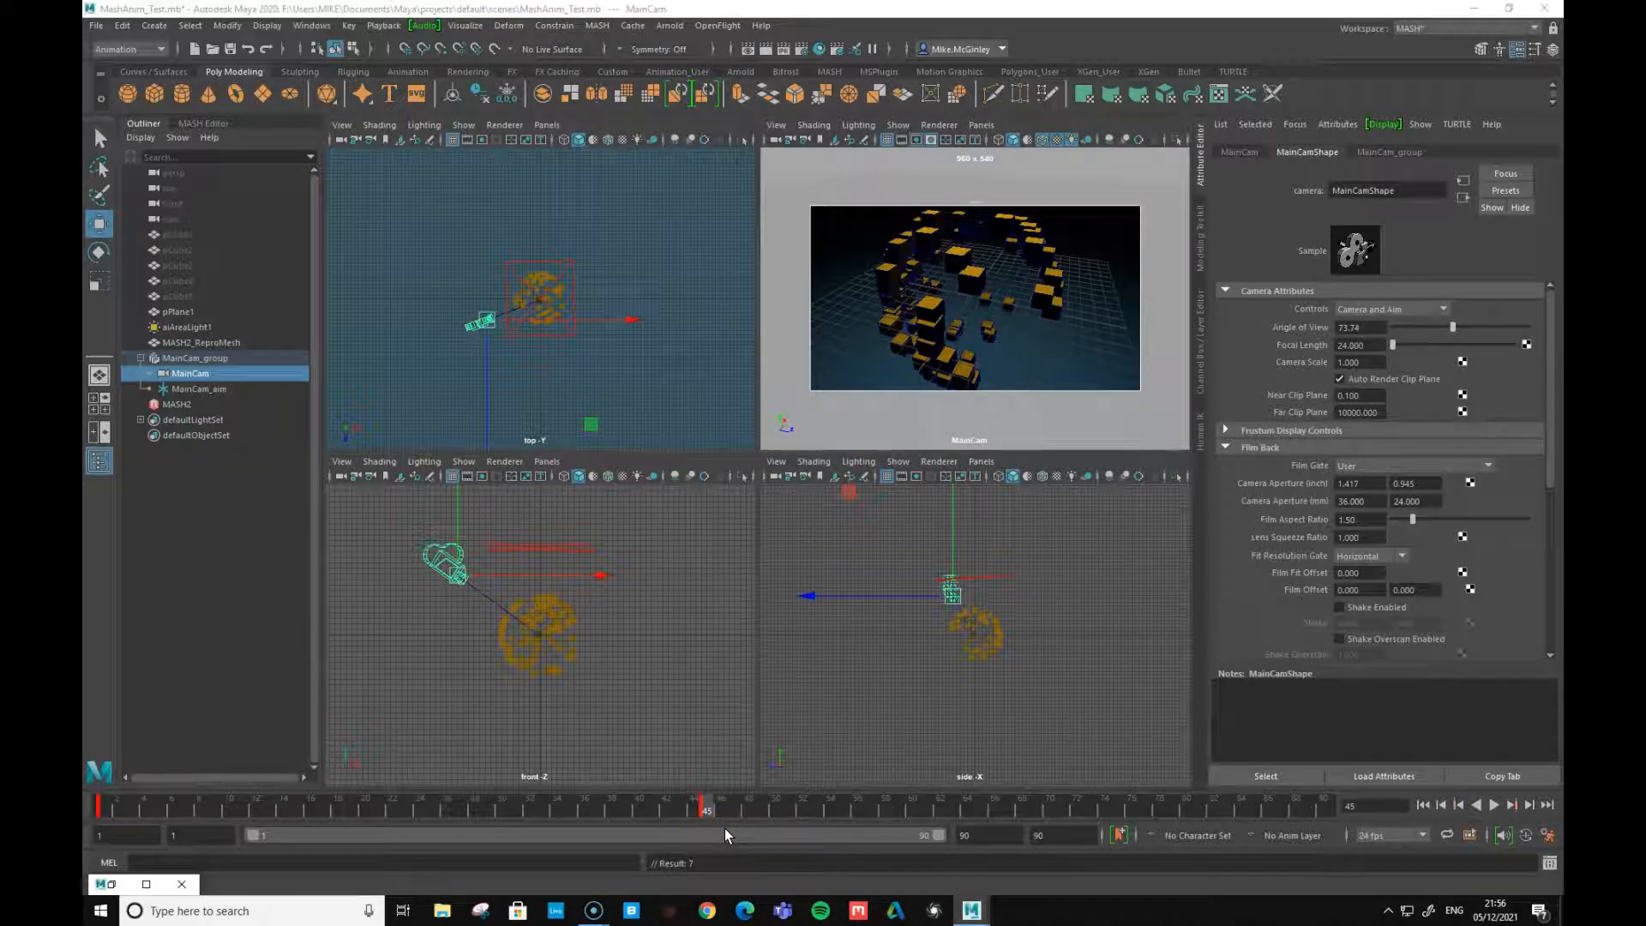
- At frame 90, move MainCam behind and above the cube sphere using the top and front views, and keyframe it
left_click_drag(708, 813, 1334, 806)
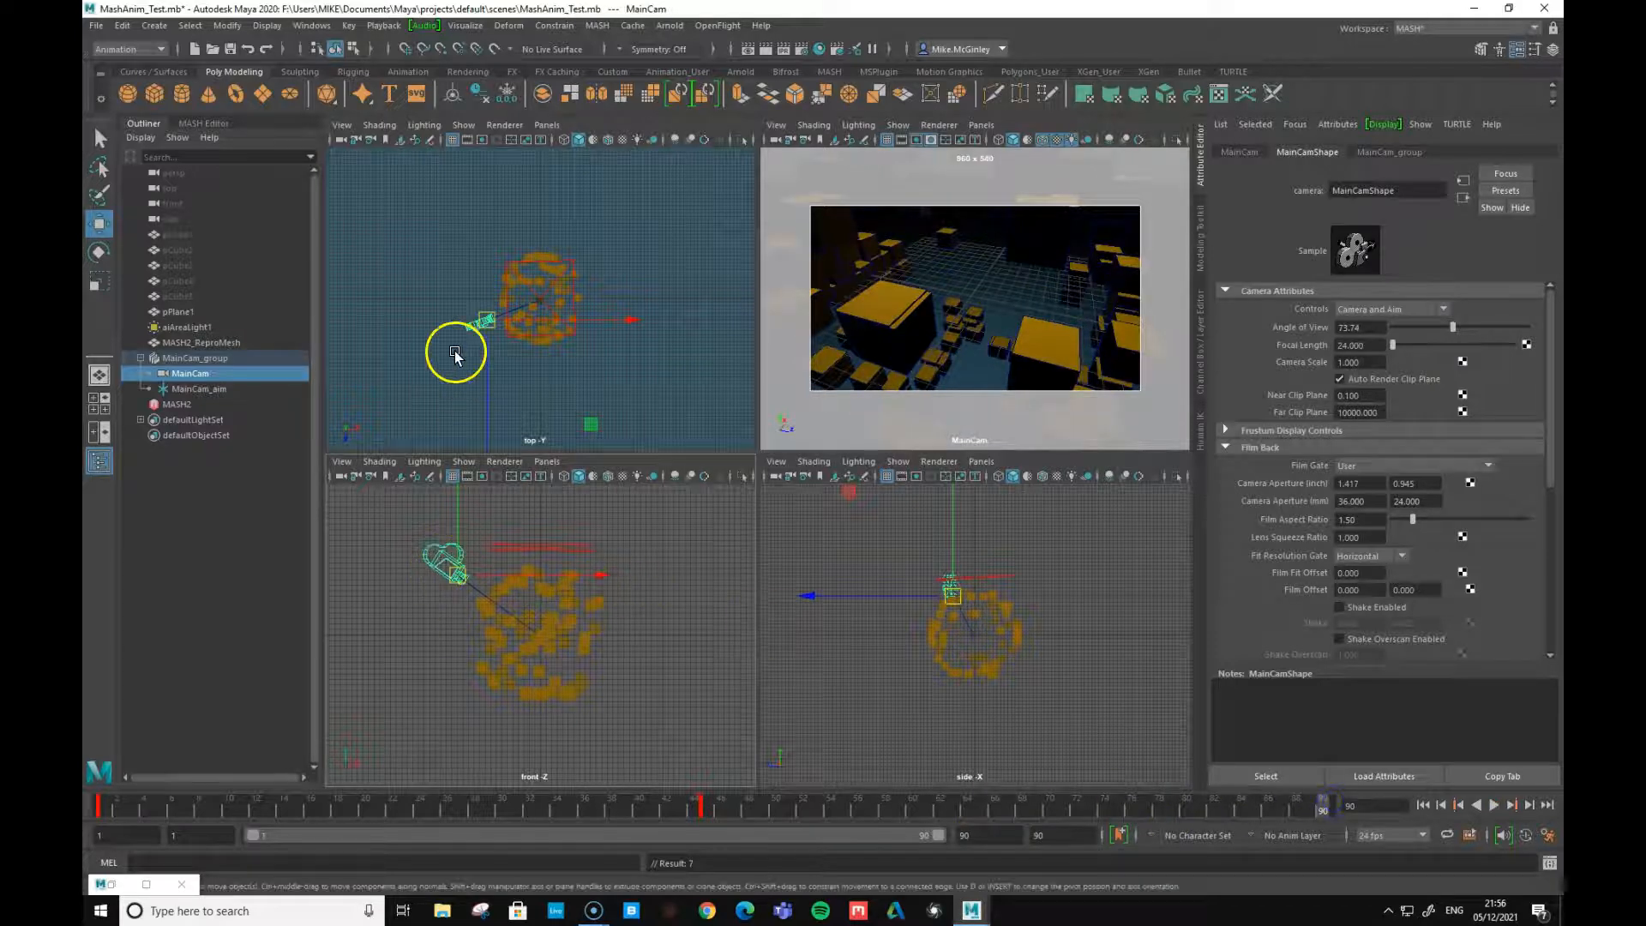
left_click_drag(477, 323, 492, 185)
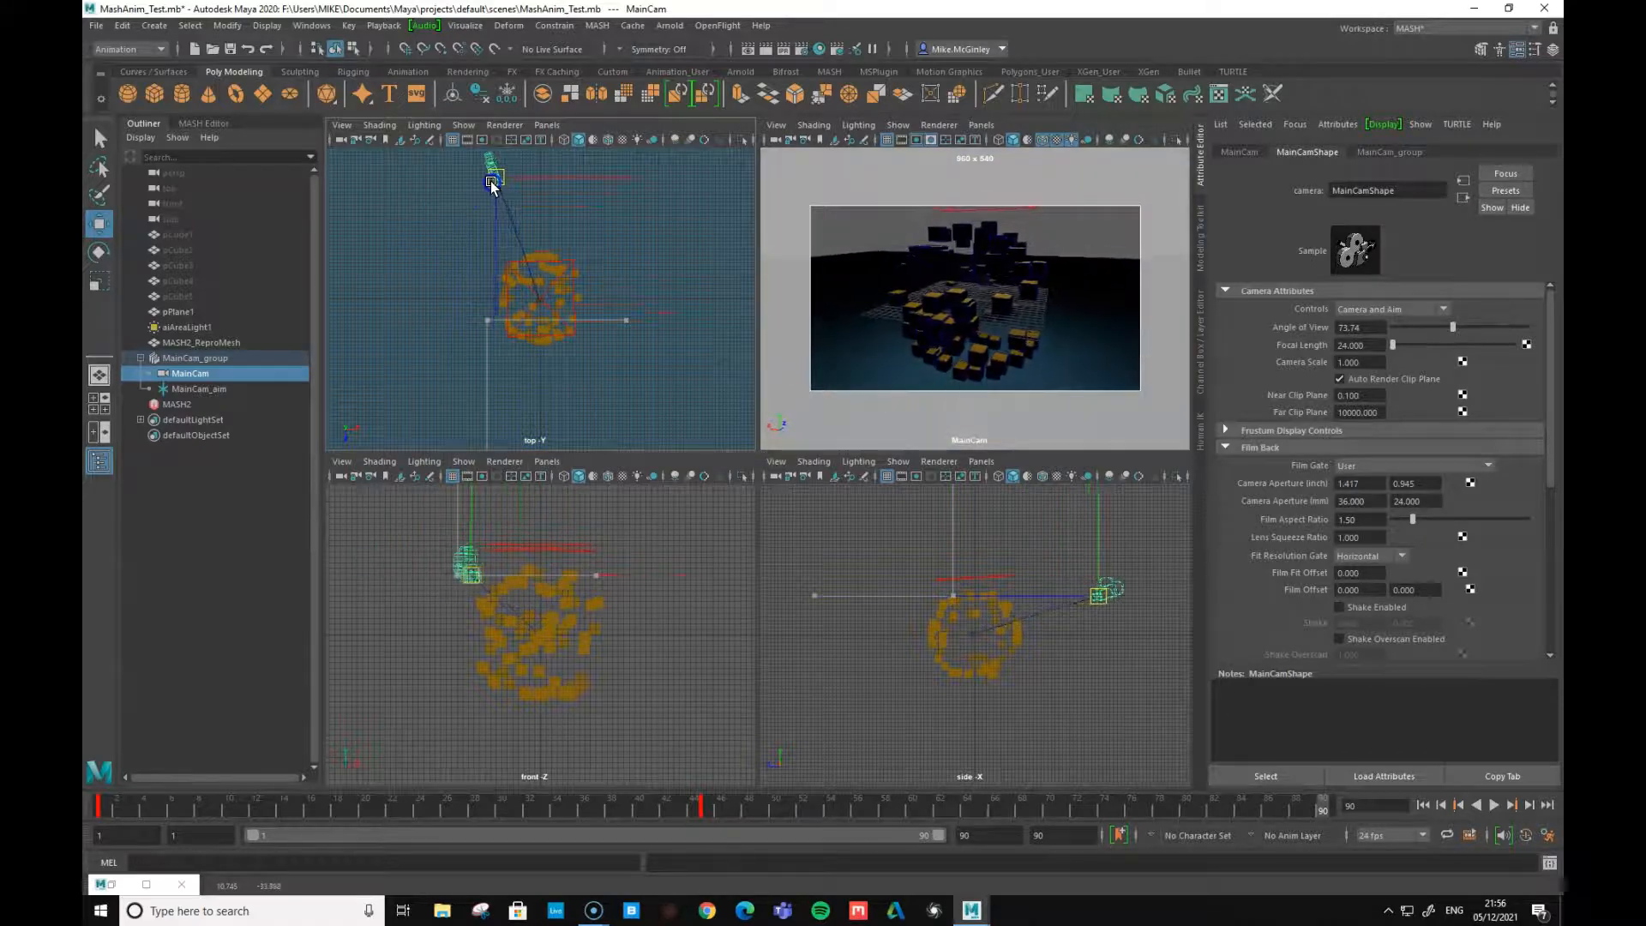
left_click_drag(467, 570, 527, 494)
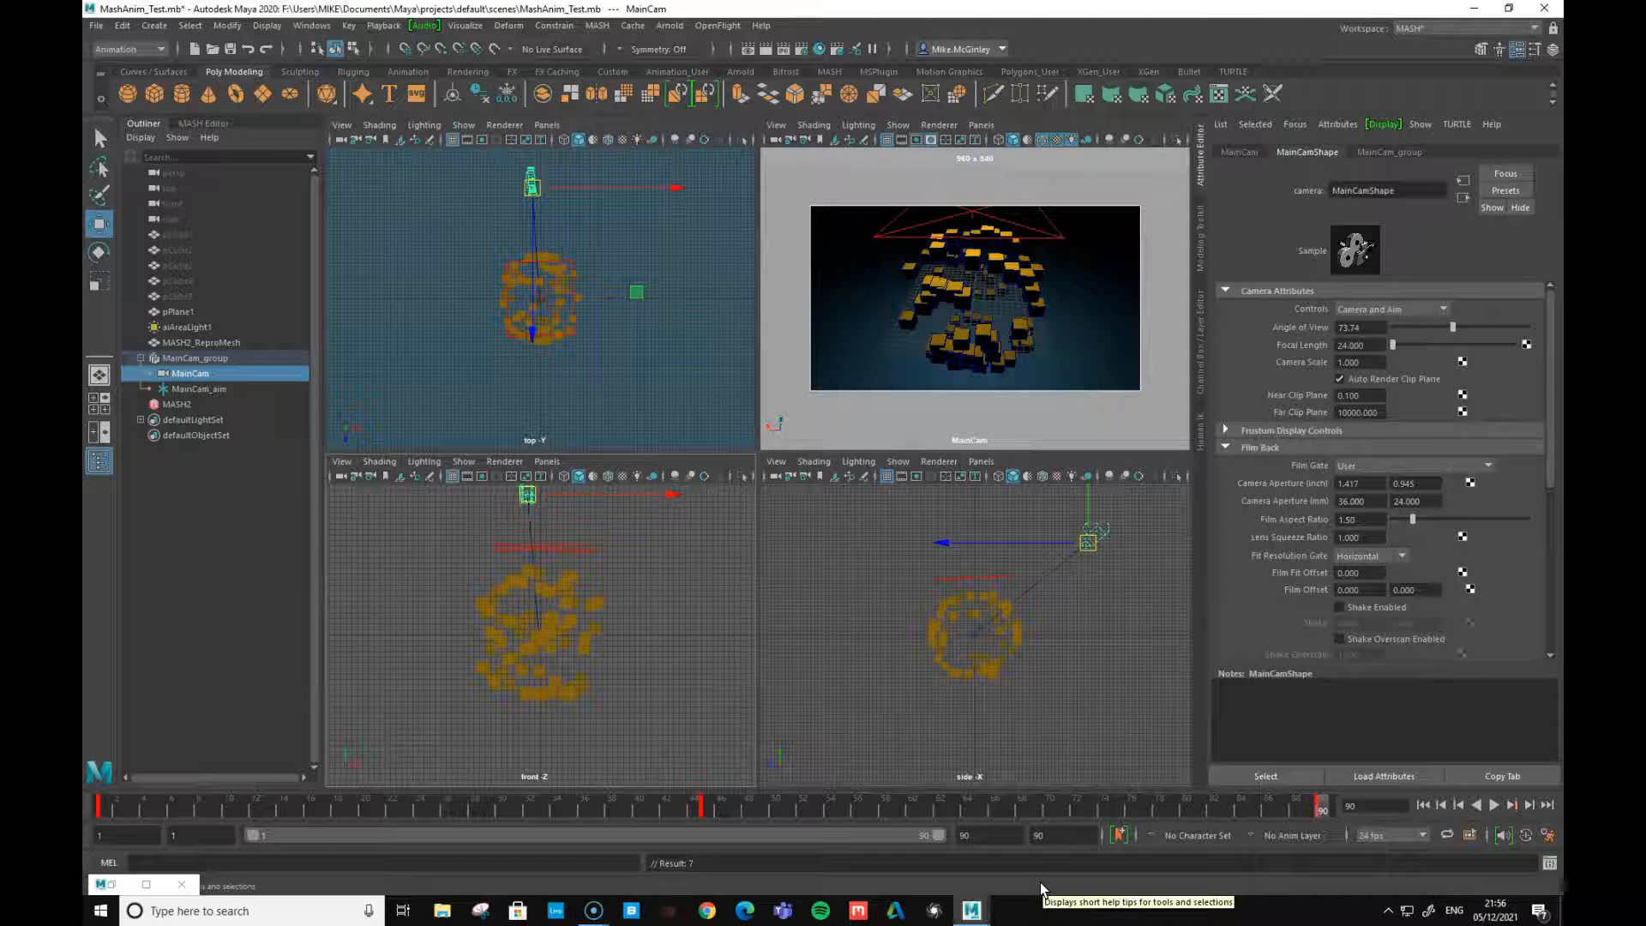
- Play back the keyed camera animation through the MainCam view and stop it
left_click(1043, 429)
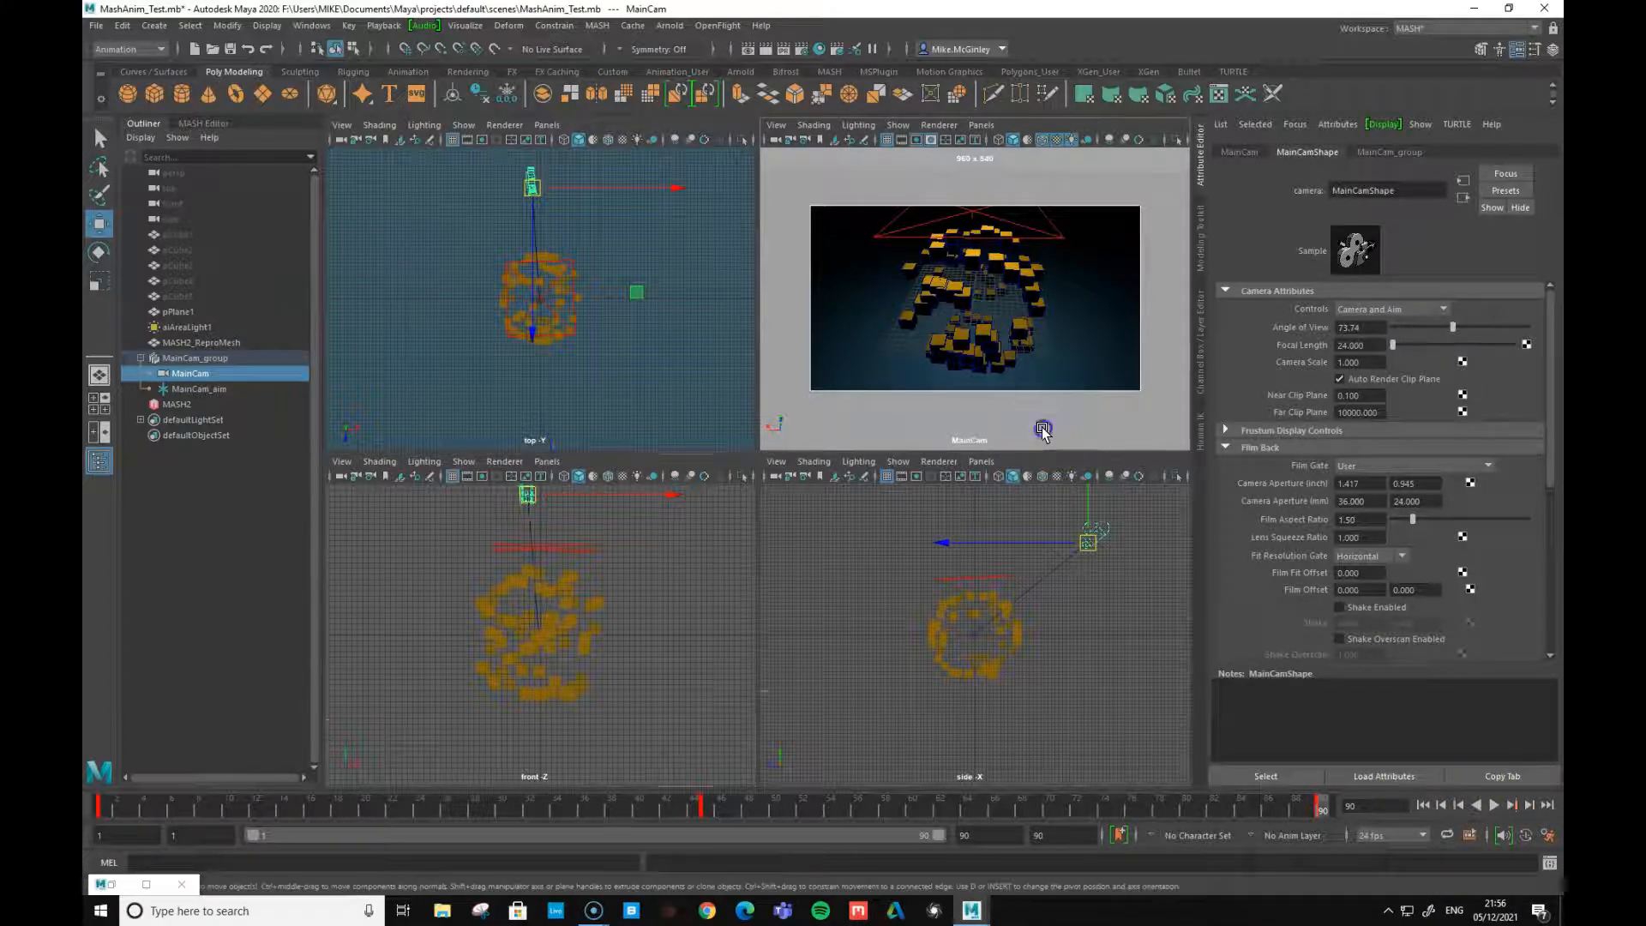
left_click(1495, 805)
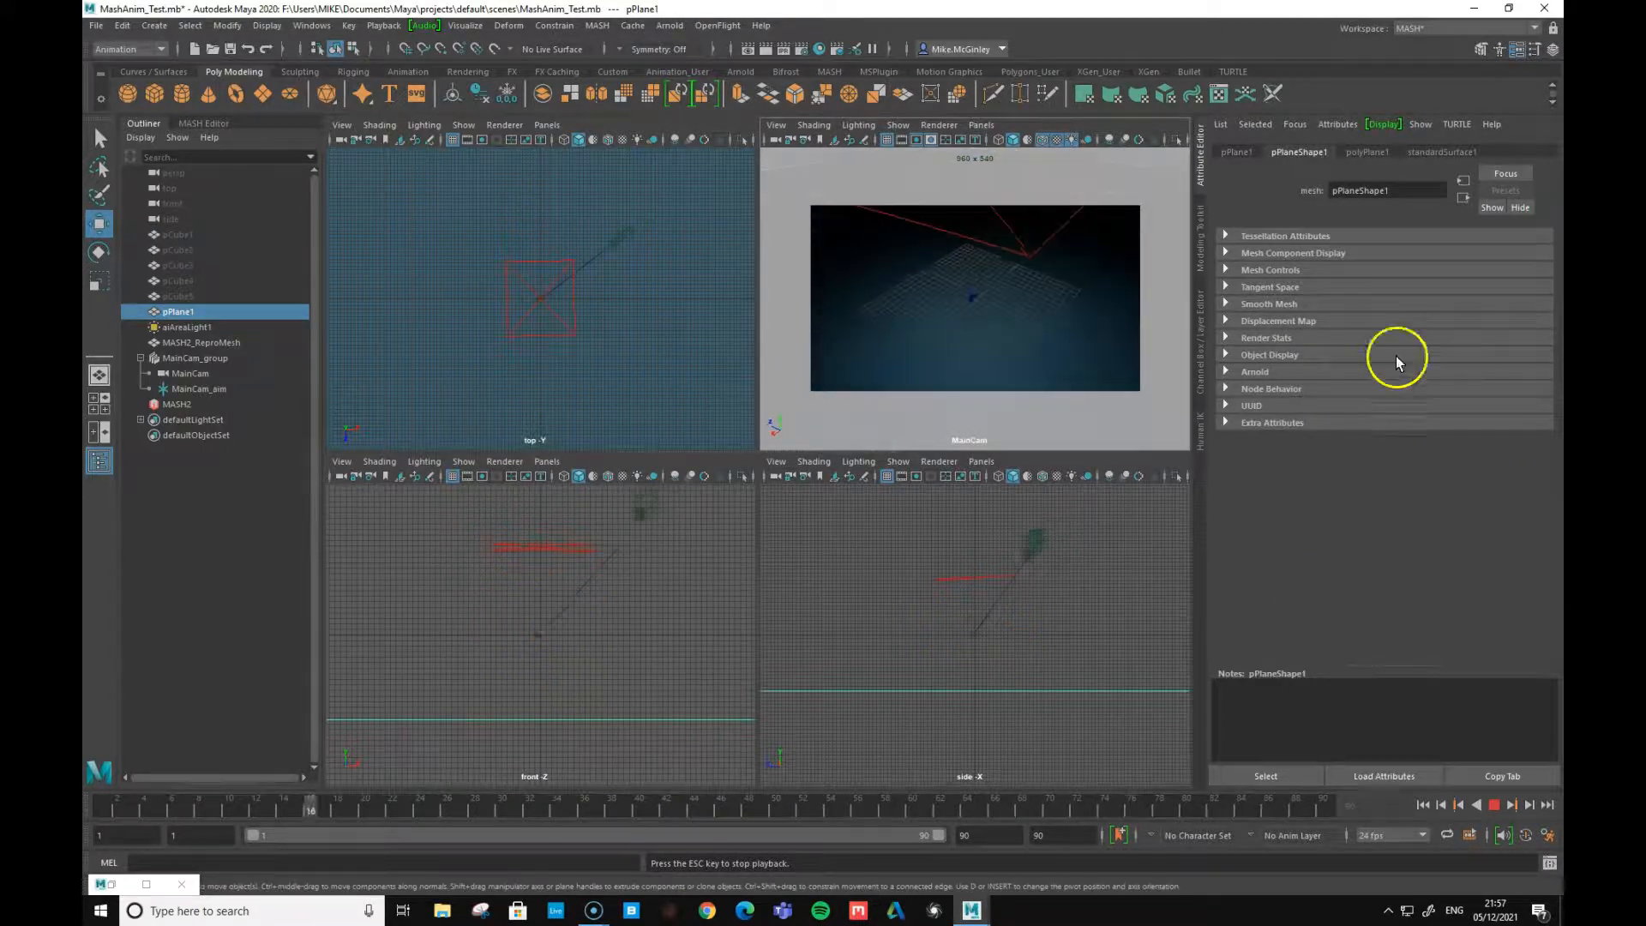
left_click(1497, 806)
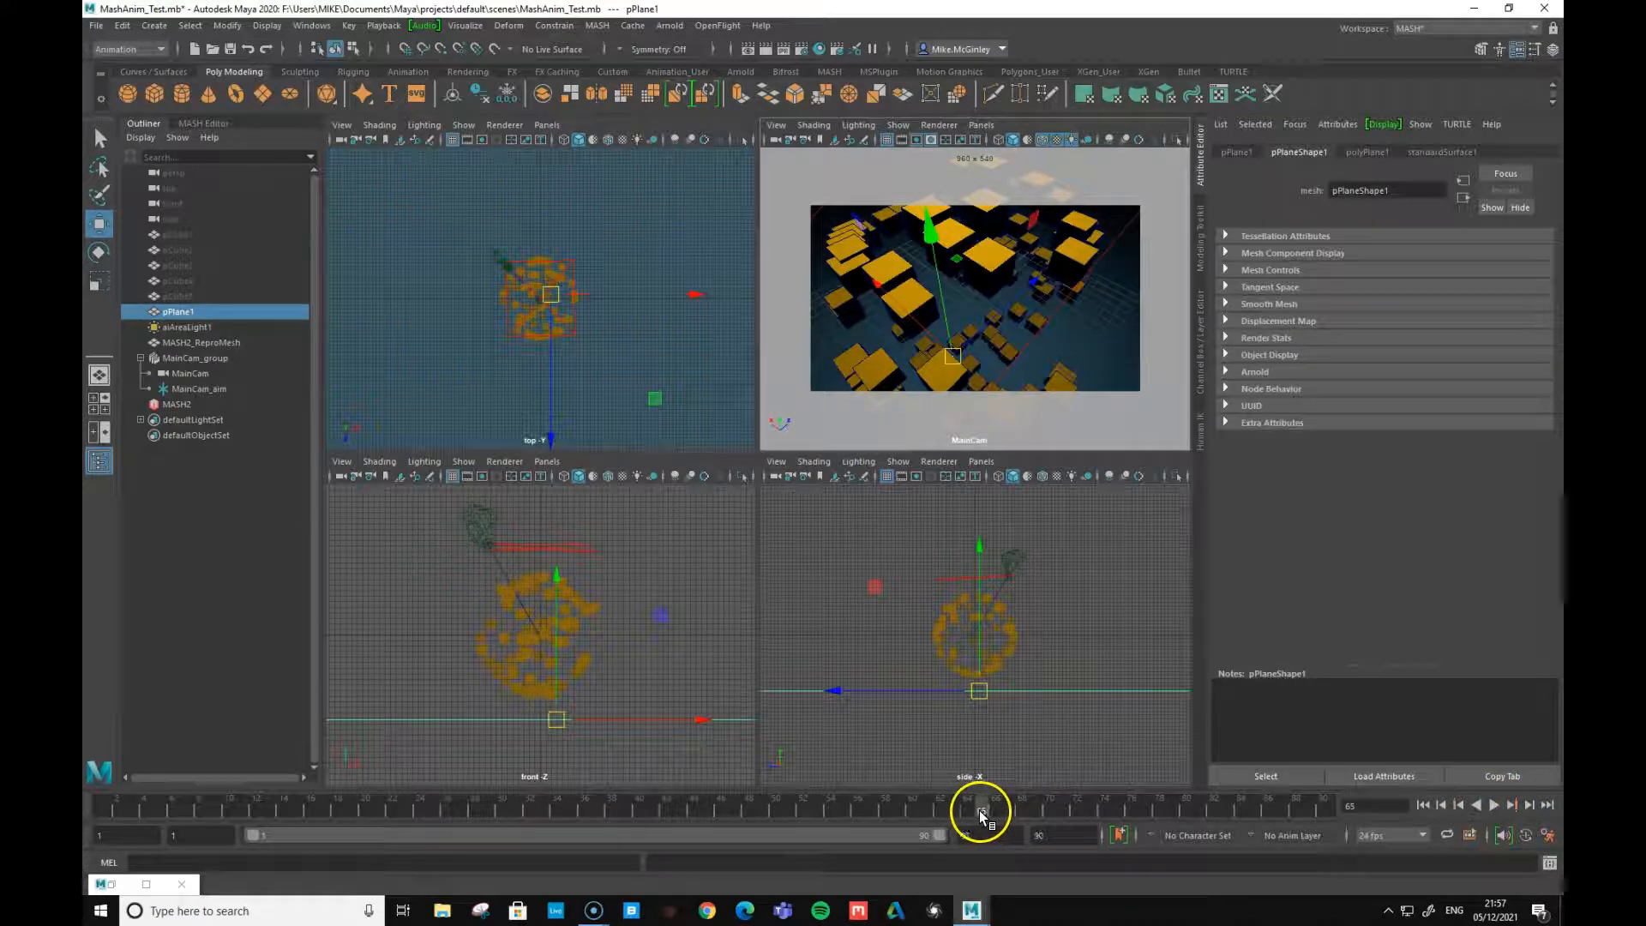
- Open the Graph Editor clear of the Outliner and load MainCam's animation curves into it
left_click(318, 31)
mouse_move(347, 114)
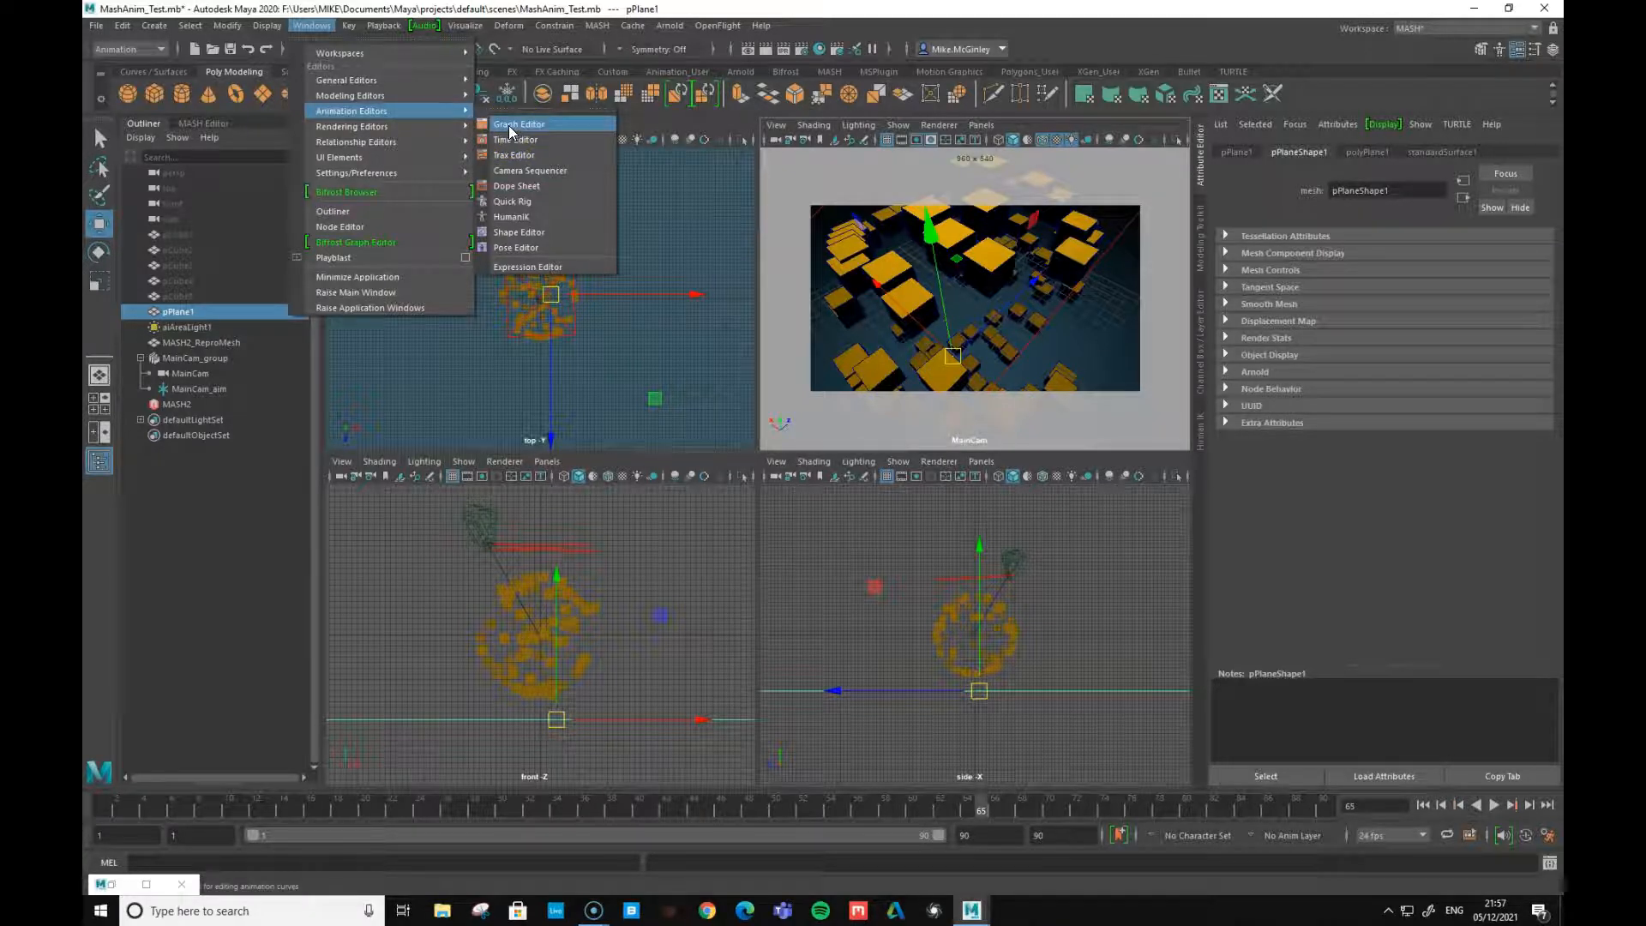
left_click(774, 160)
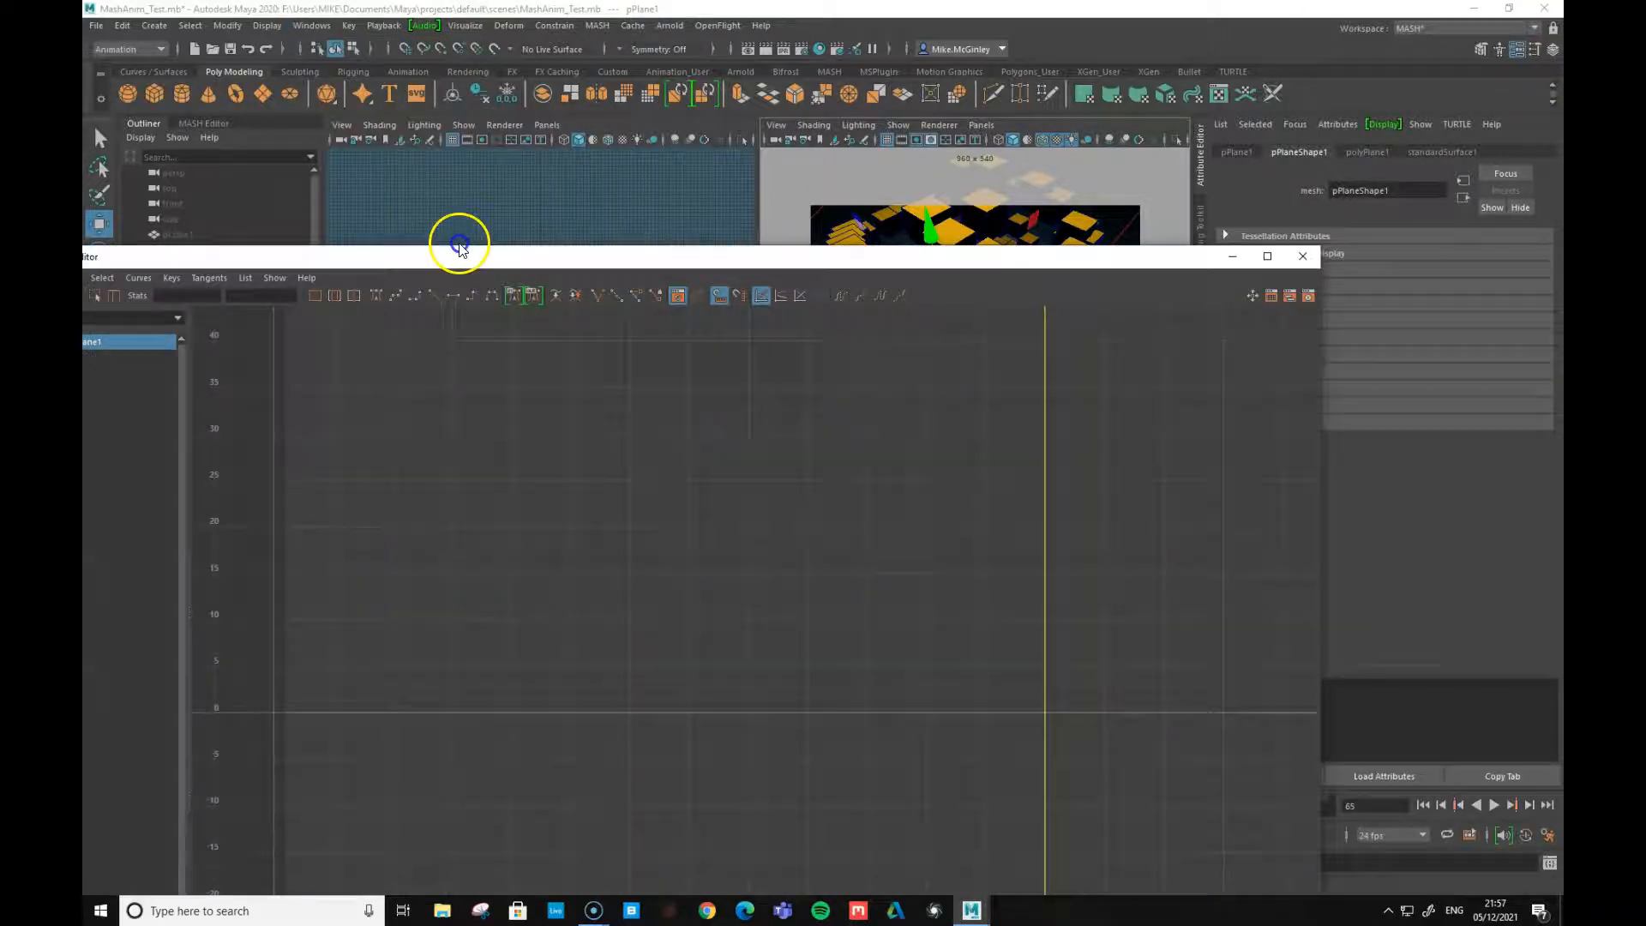
left_click_drag(455, 239, 595, 37)
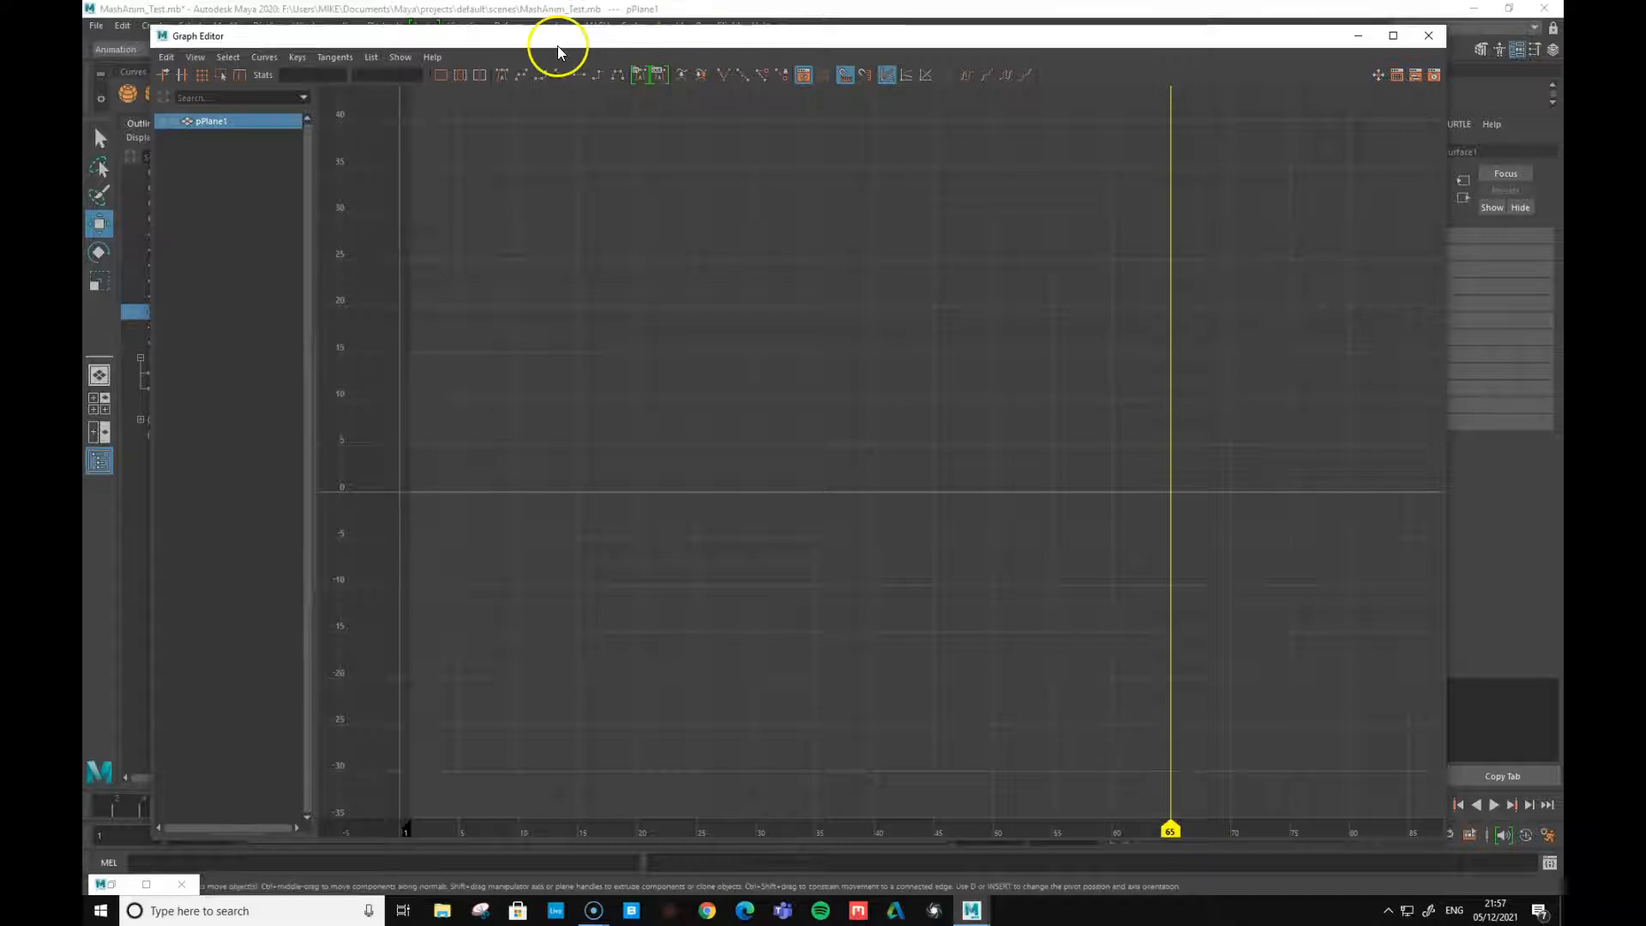
left_click_drag(789, 26, 736, 508)
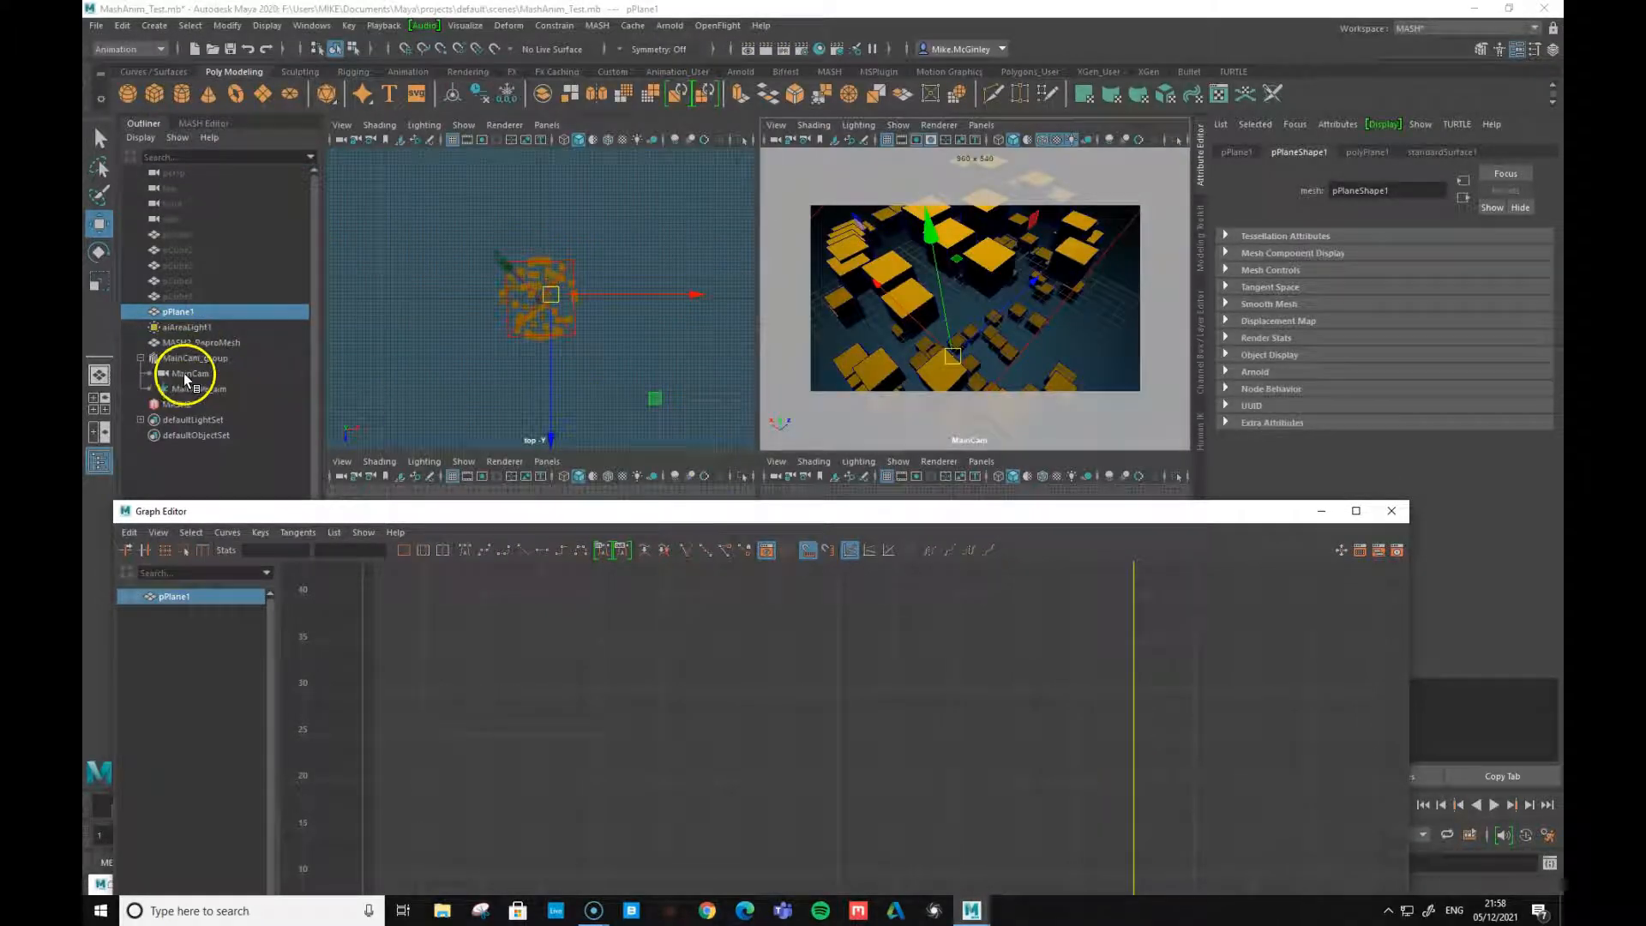
left_click(190, 373)
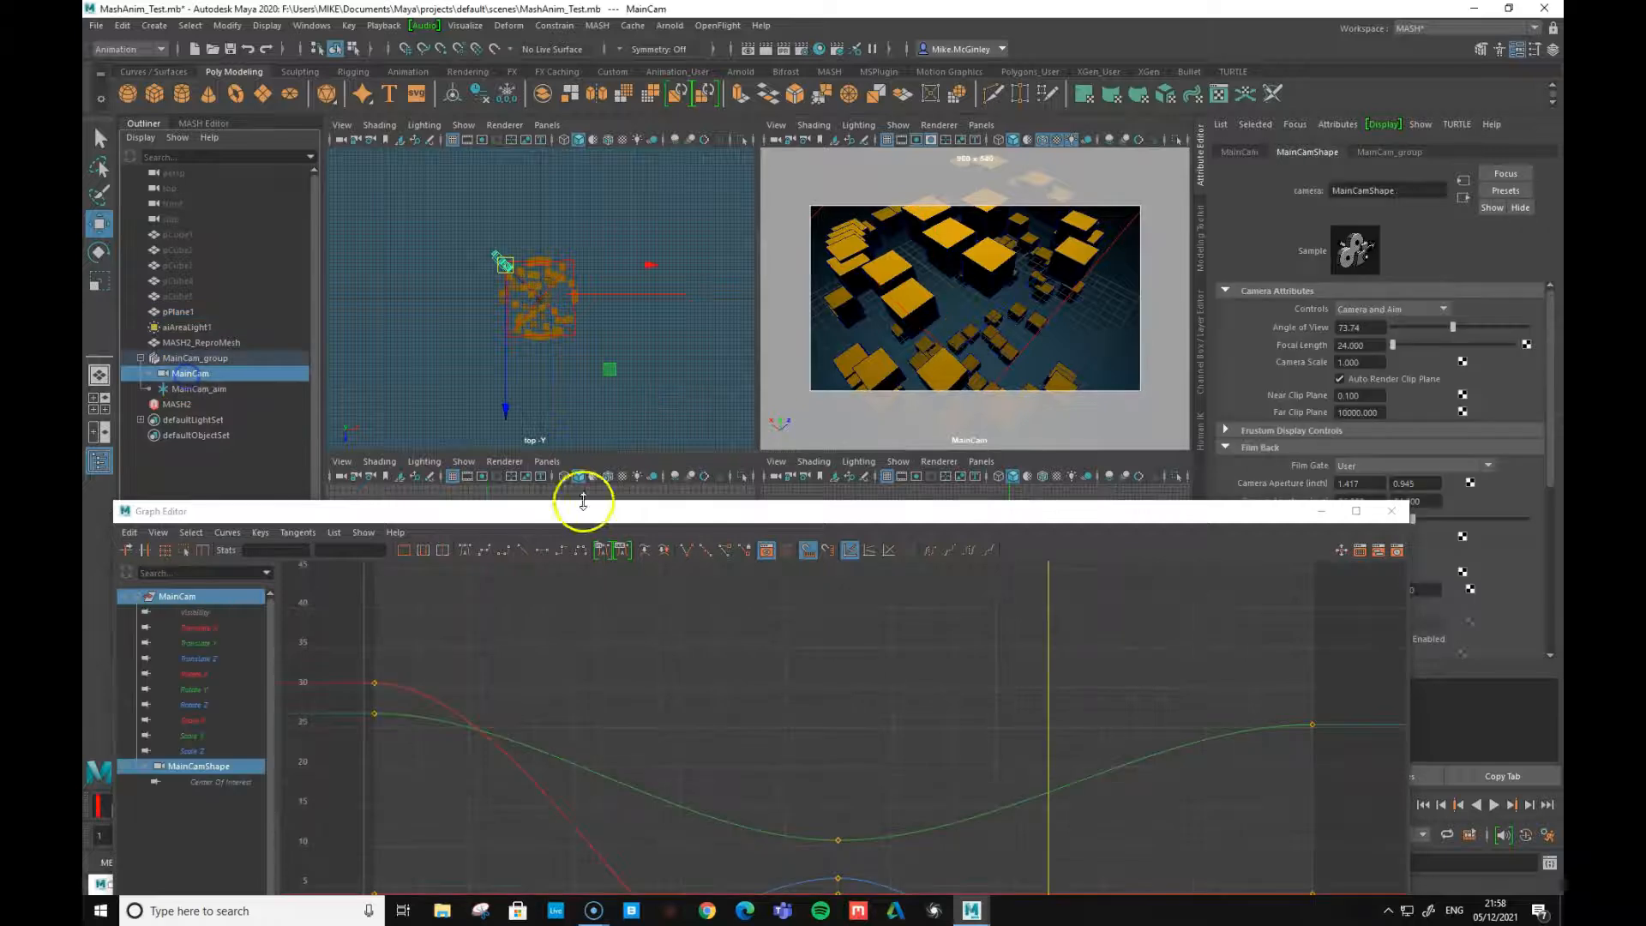
- Resize the Graph Editor, dock it above the viewports and enlarge the top and MainCam views beneath it
left_click_drag(589, 513, 589, 52)
left_click_drag(1405, 443, 976, 442)
left_click(1094, 652)
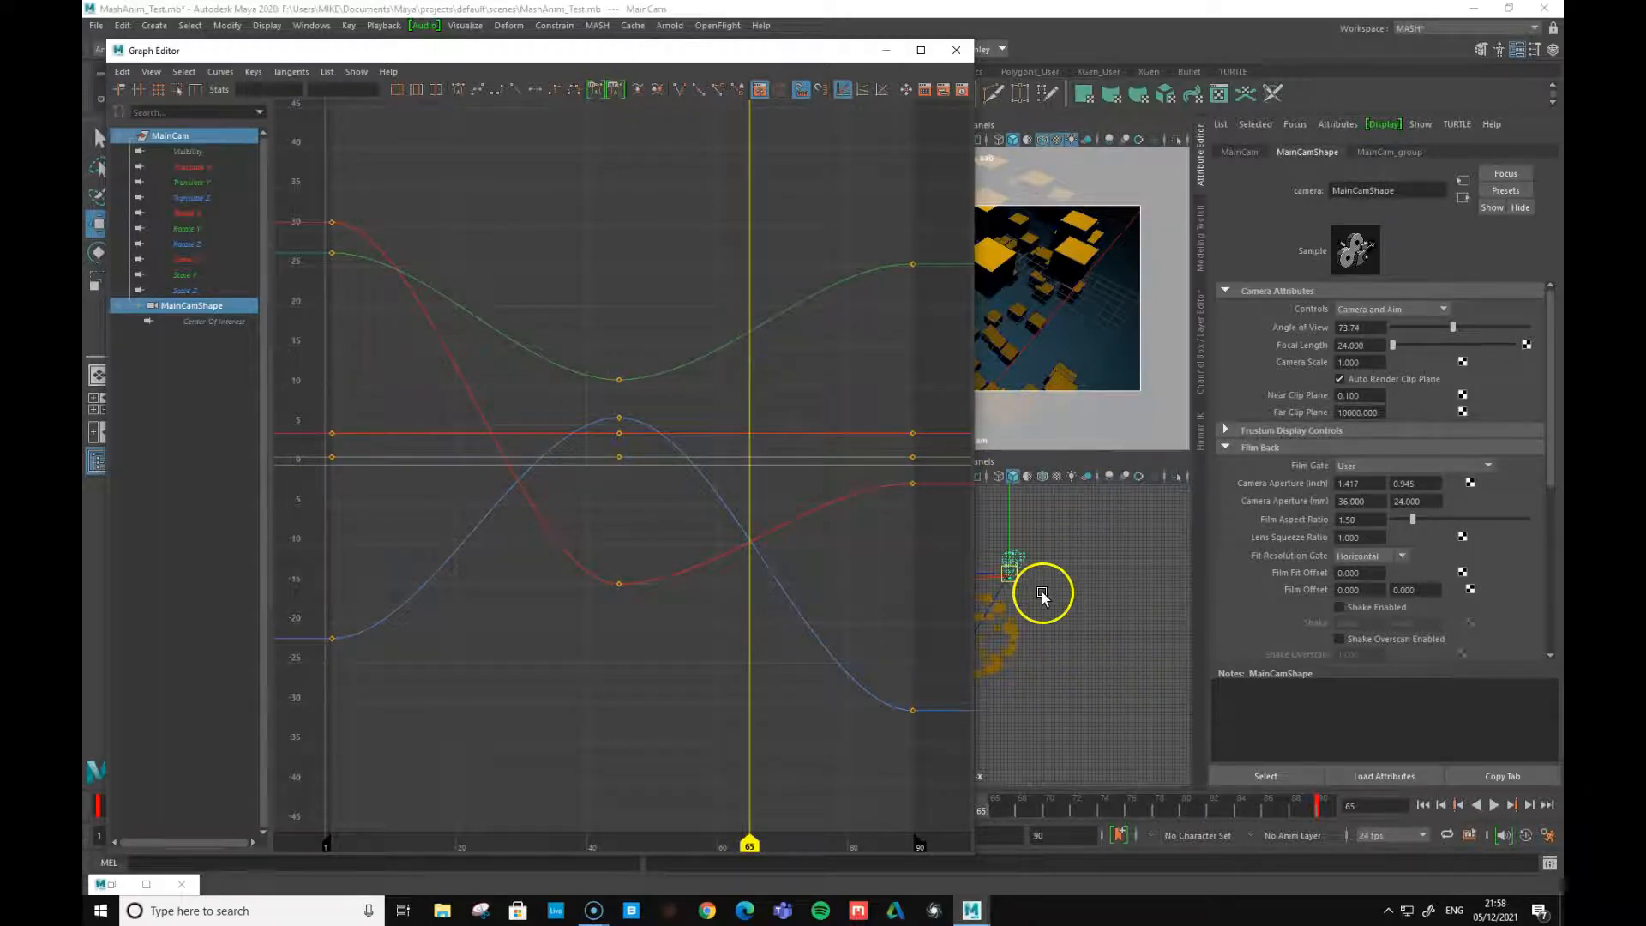
left_click_drag(636, 56, 495, 60)
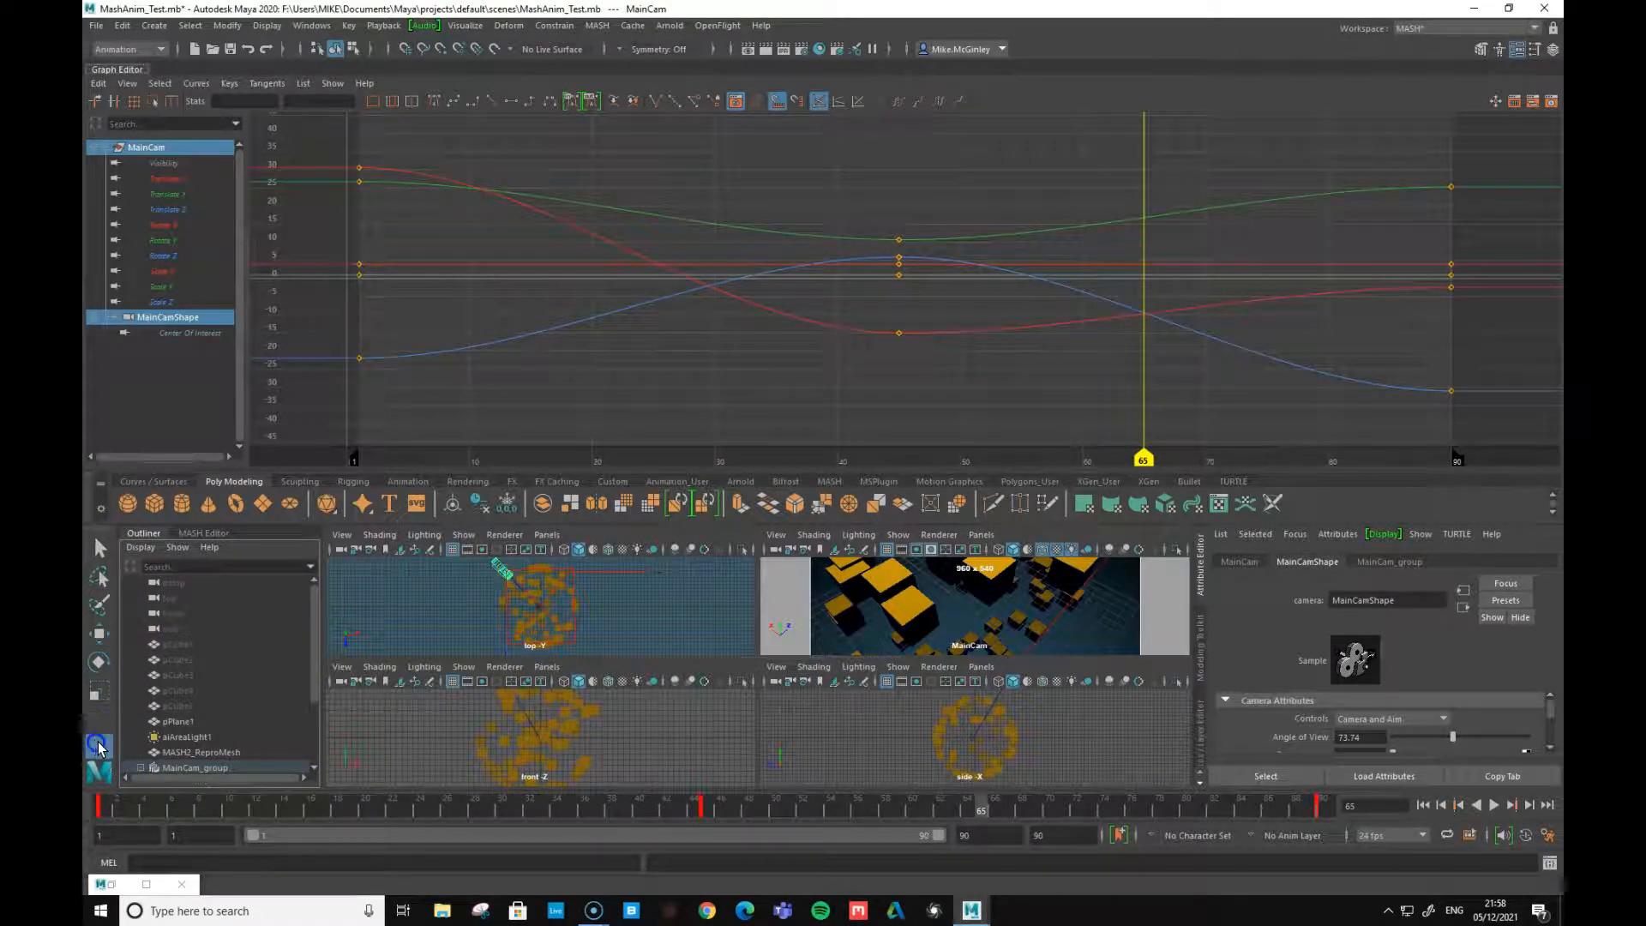
left_click_drag(867, 658, 860, 756)
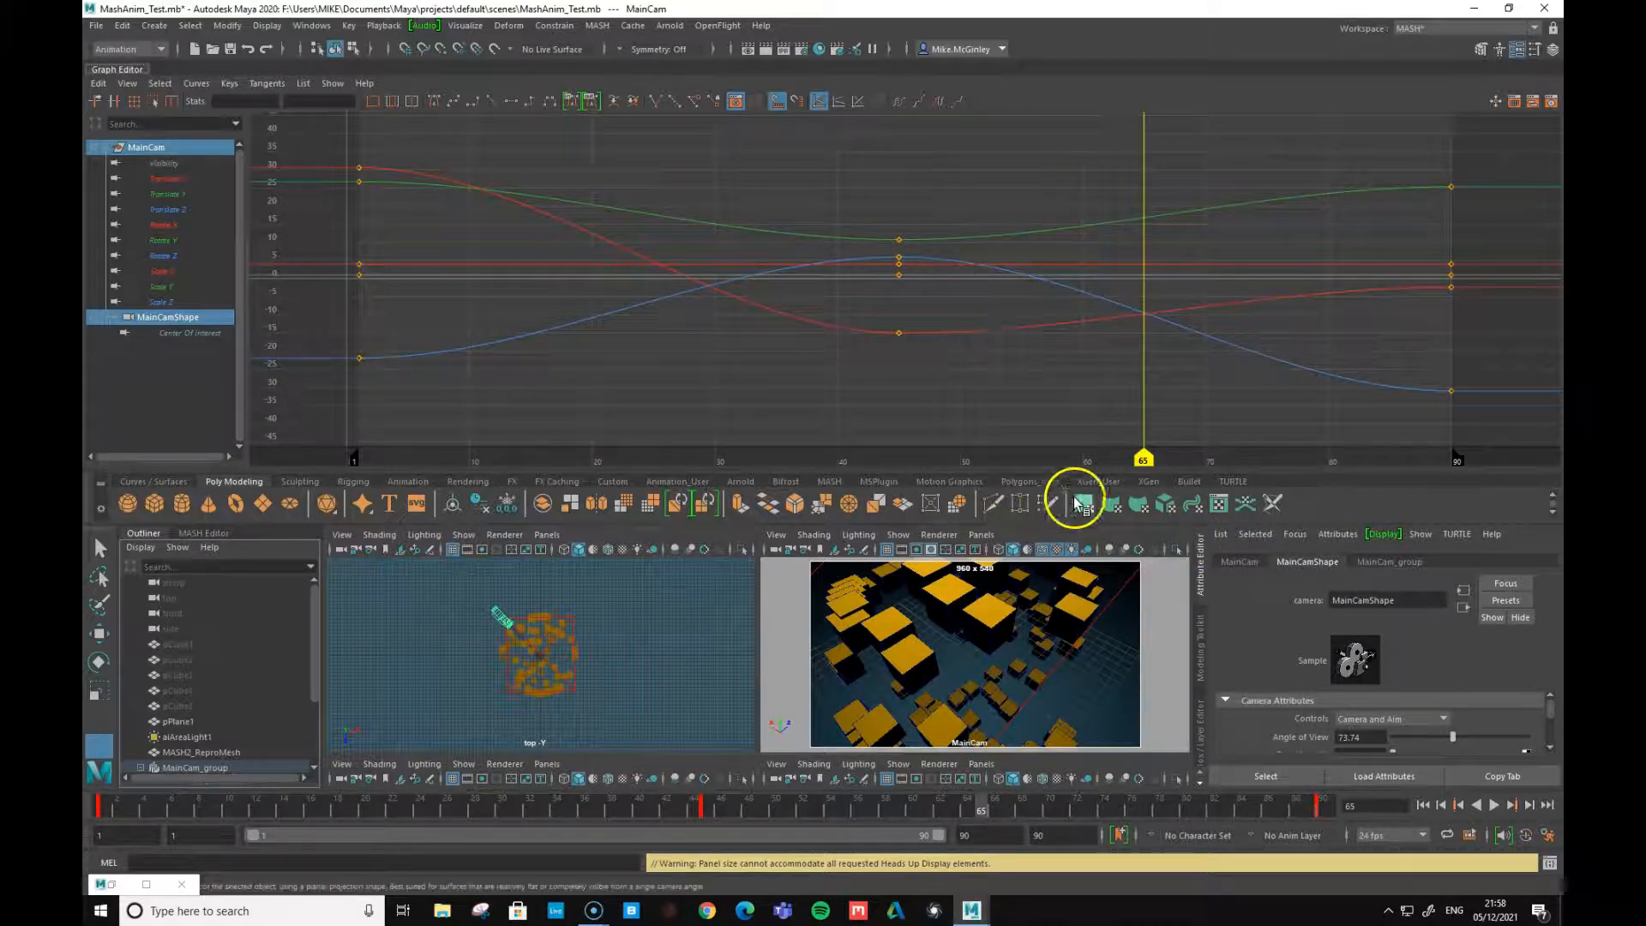
- Preview the camera move from frame 1 by scrubbing and playing it alongside MainCam's curves
mouse_move(1144, 456)
left_mouse_down()
mouse_move(338, 434)
mouse_move(772, 446)
mouse_move(1224, 426)
mouse_move(1463, 455)
mouse_move(1198, 393)
mouse_move(343, 363)
mouse_move(388, 367)
mouse_move(343, 367)
mouse_move(360, 373)
left_mouse_up()
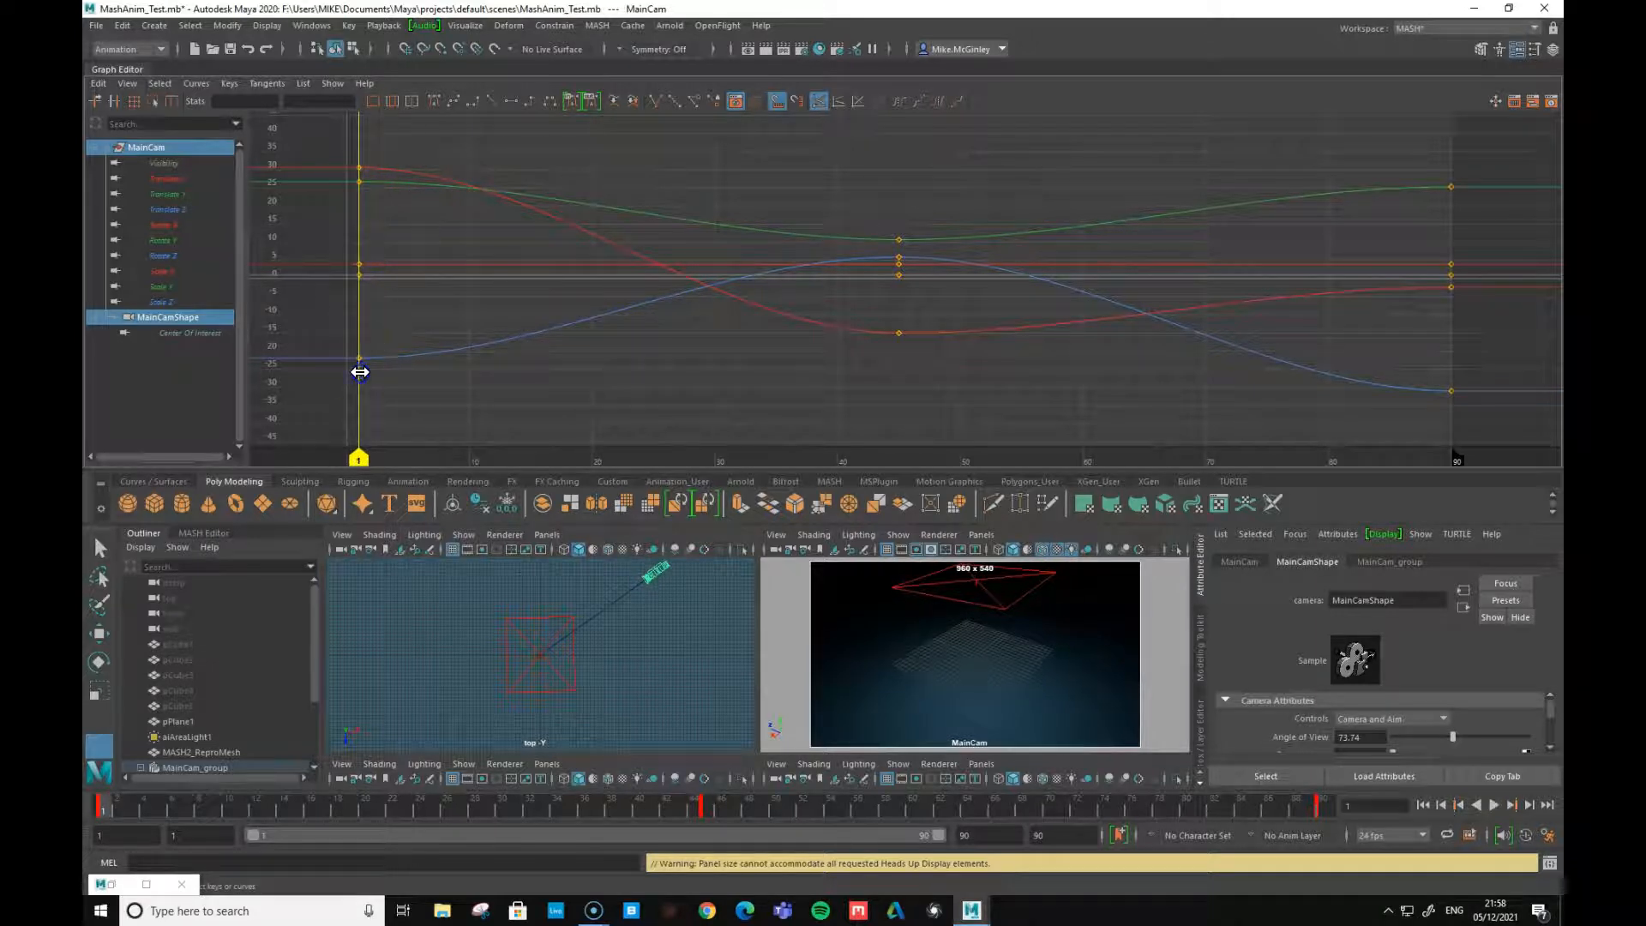
key("alt+v")
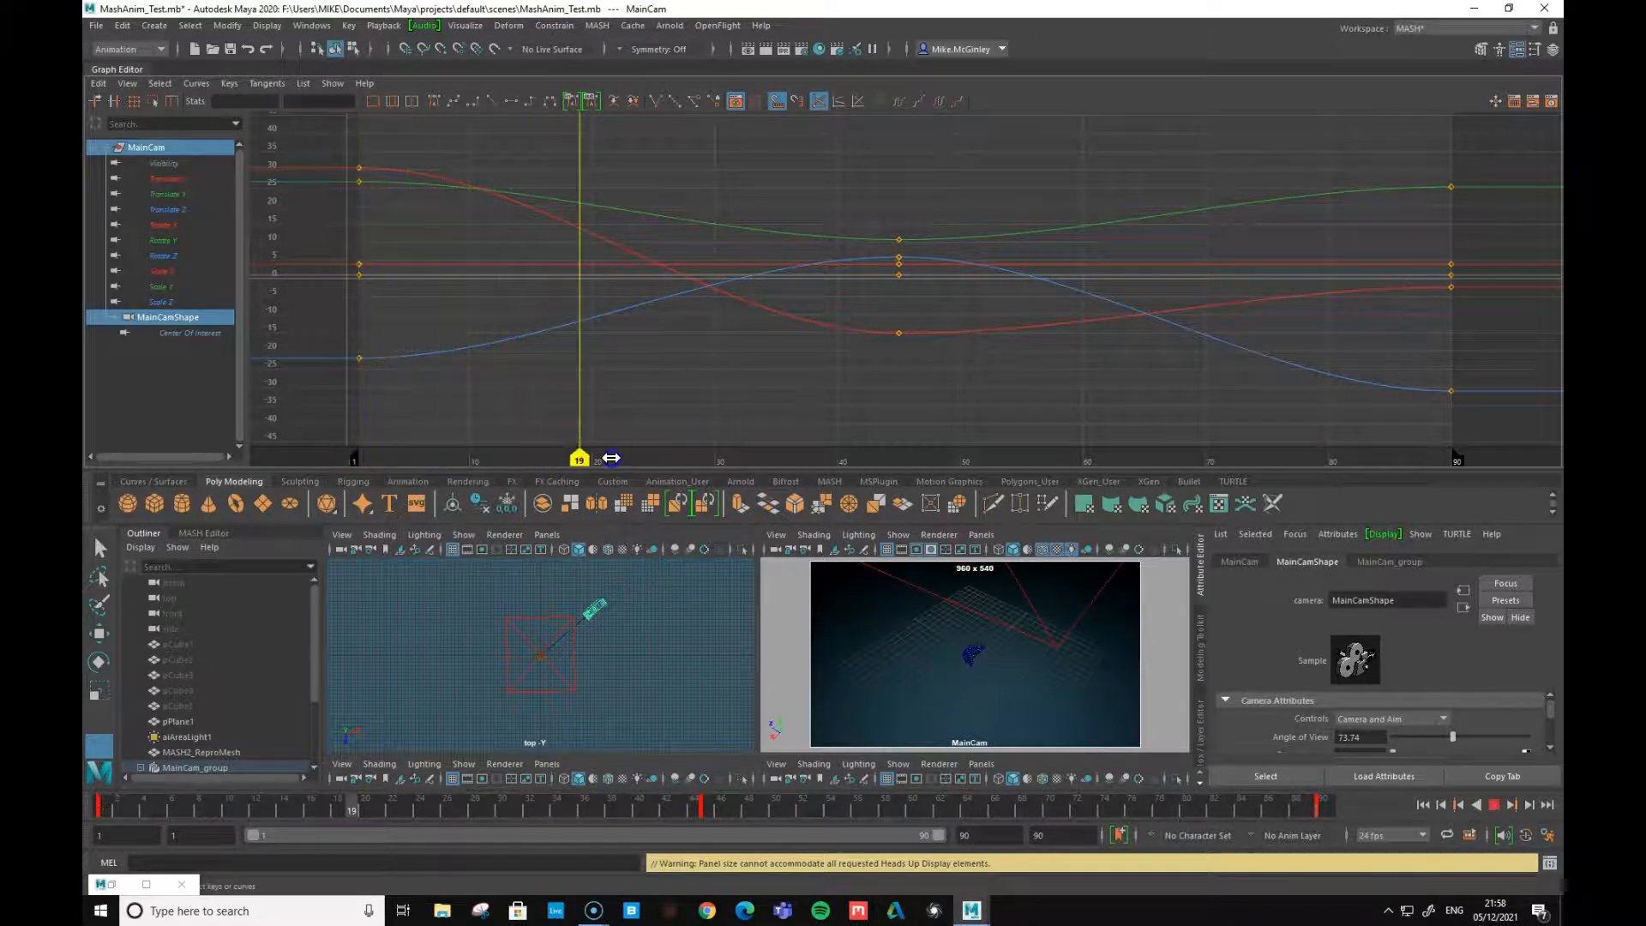
left_click_drag(674, 452, 592, 451)
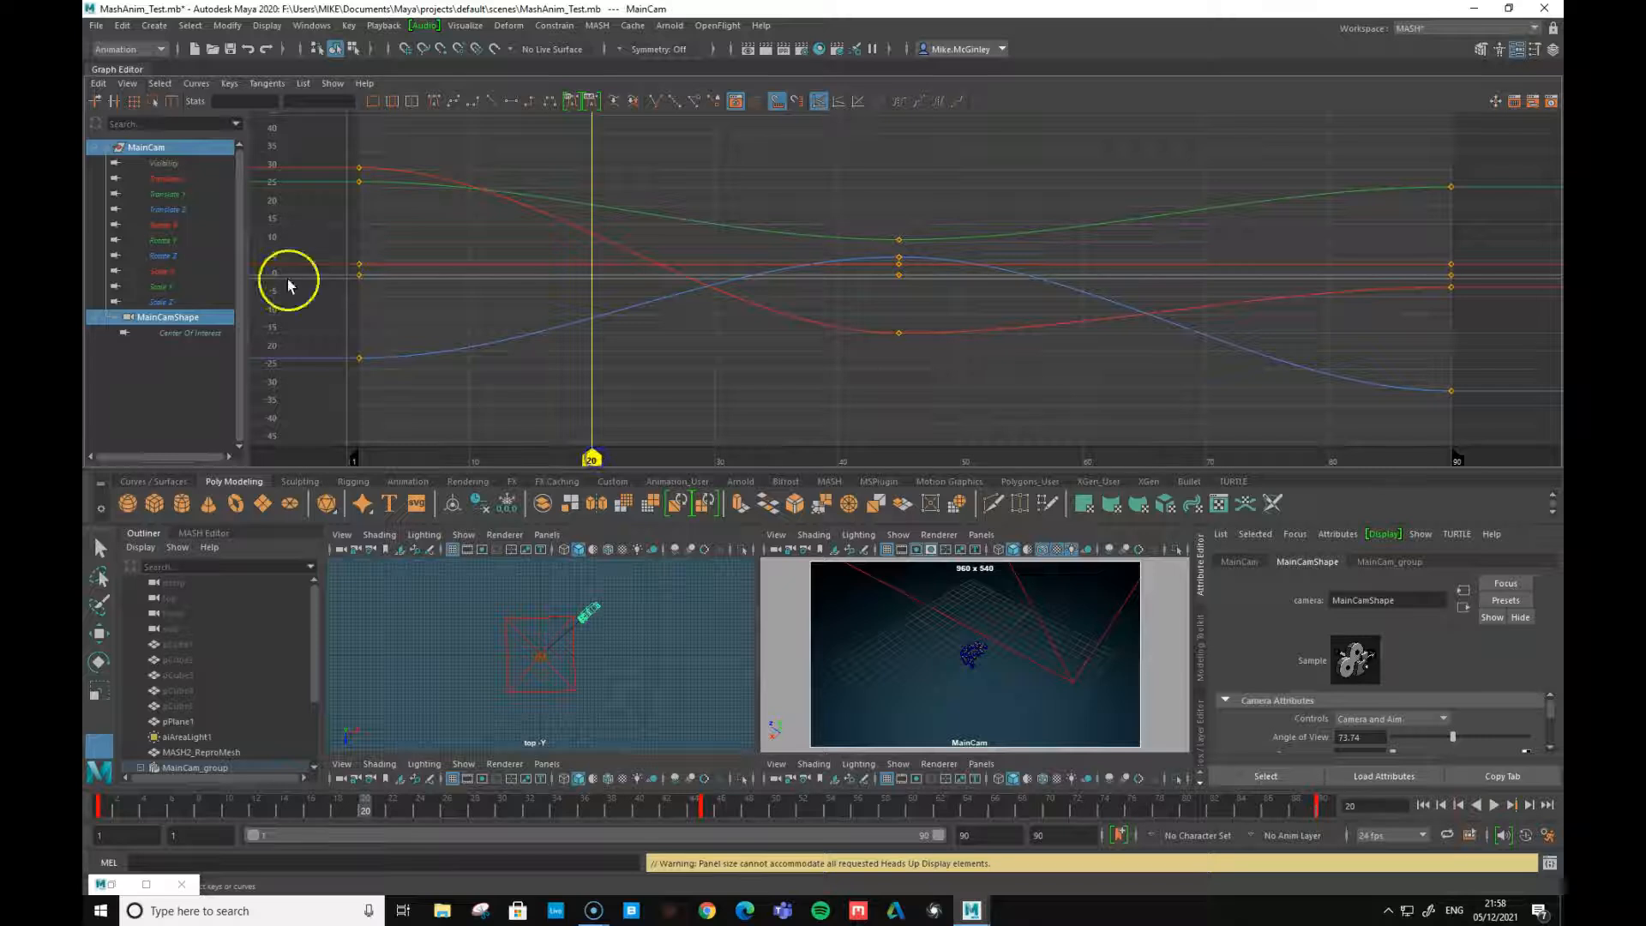
- Isolate MainCam's Translate X curve in the Graph Editor and set the current time to frame 45
left_click(163, 178)
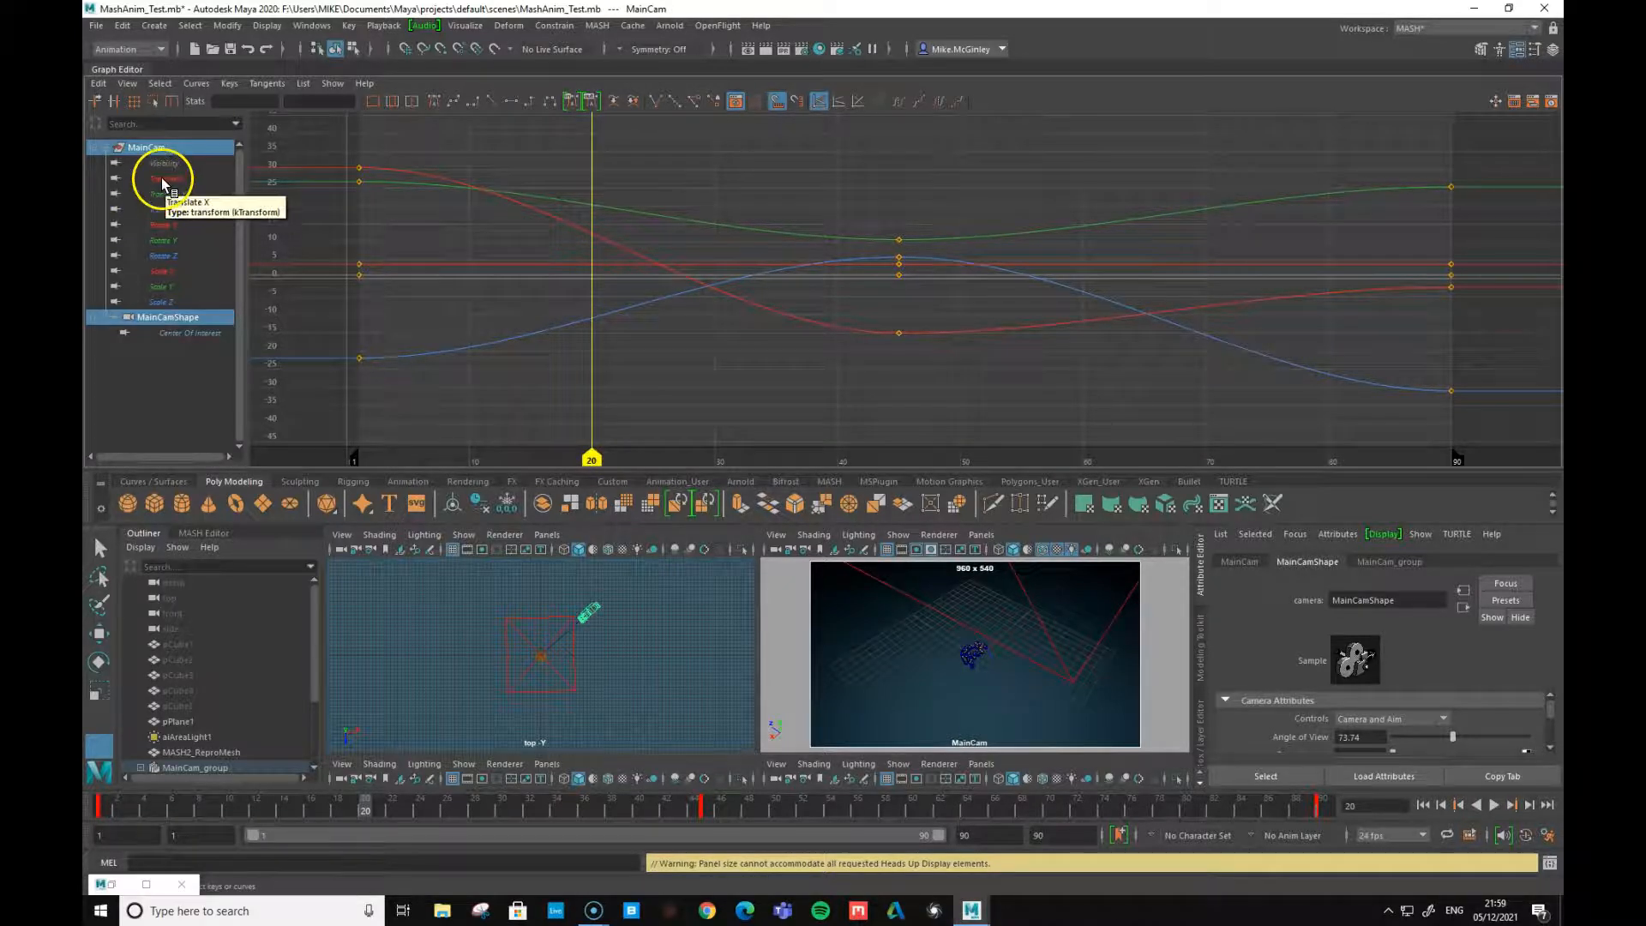
left_click(592, 456)
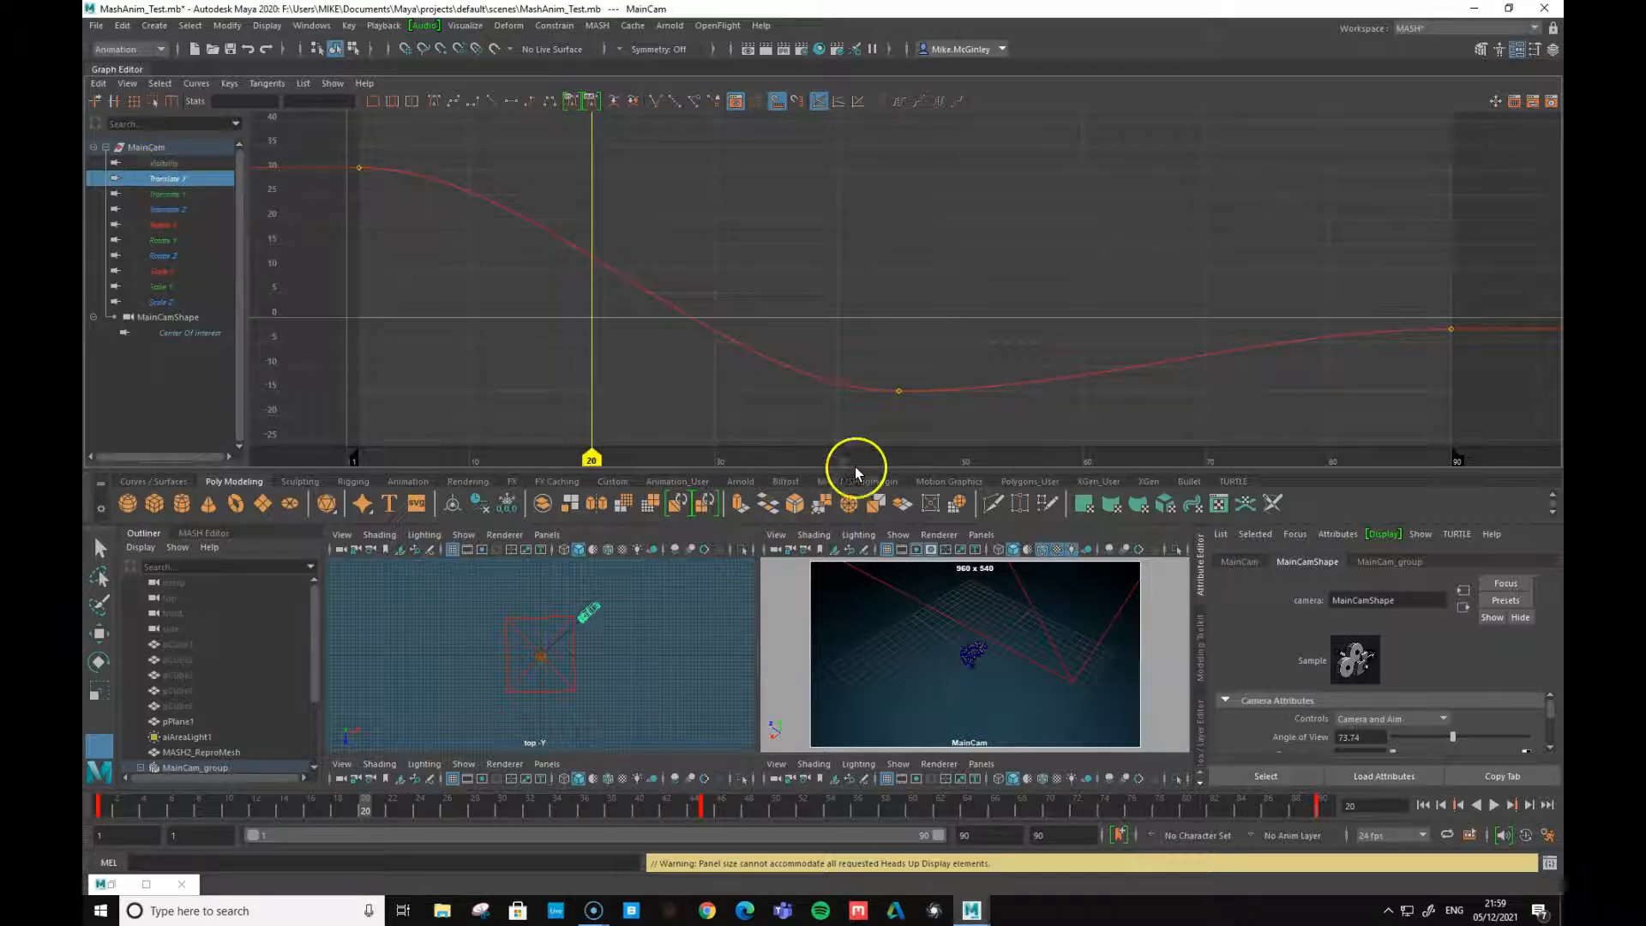
mouse_move(589, 461)
left_mouse_down()
mouse_move(801, 459)
mouse_move(893, 482)
left_mouse_up()
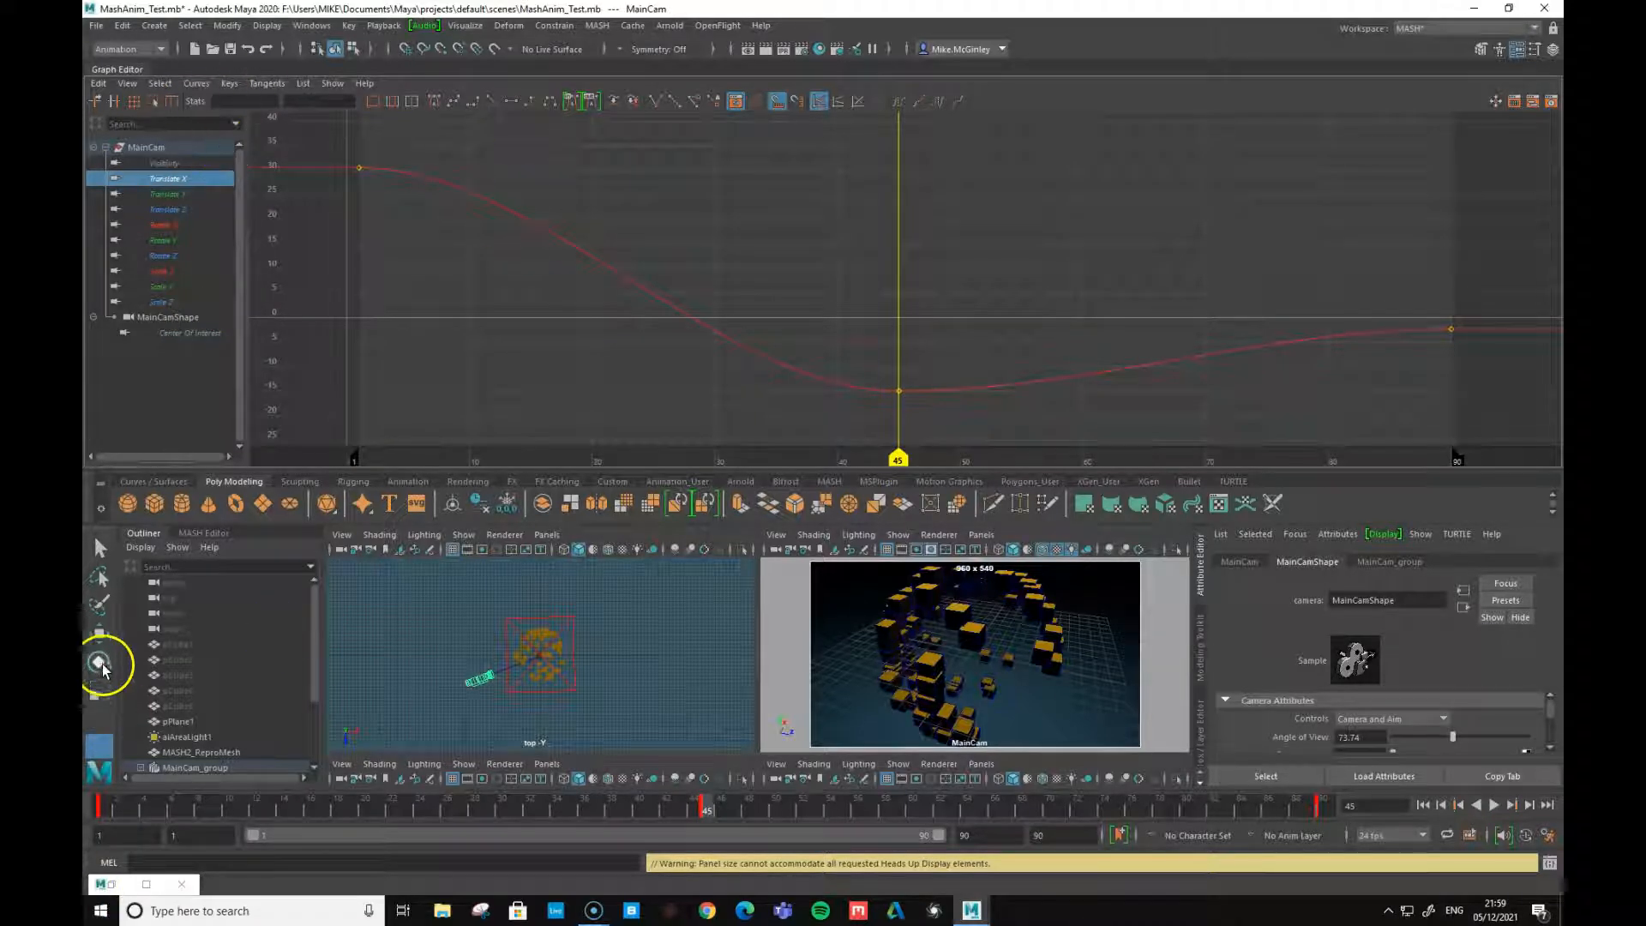
- Move the middle Translate X key with the Move tool to frame 43 at a value of about -27.5
left_click(101, 636)
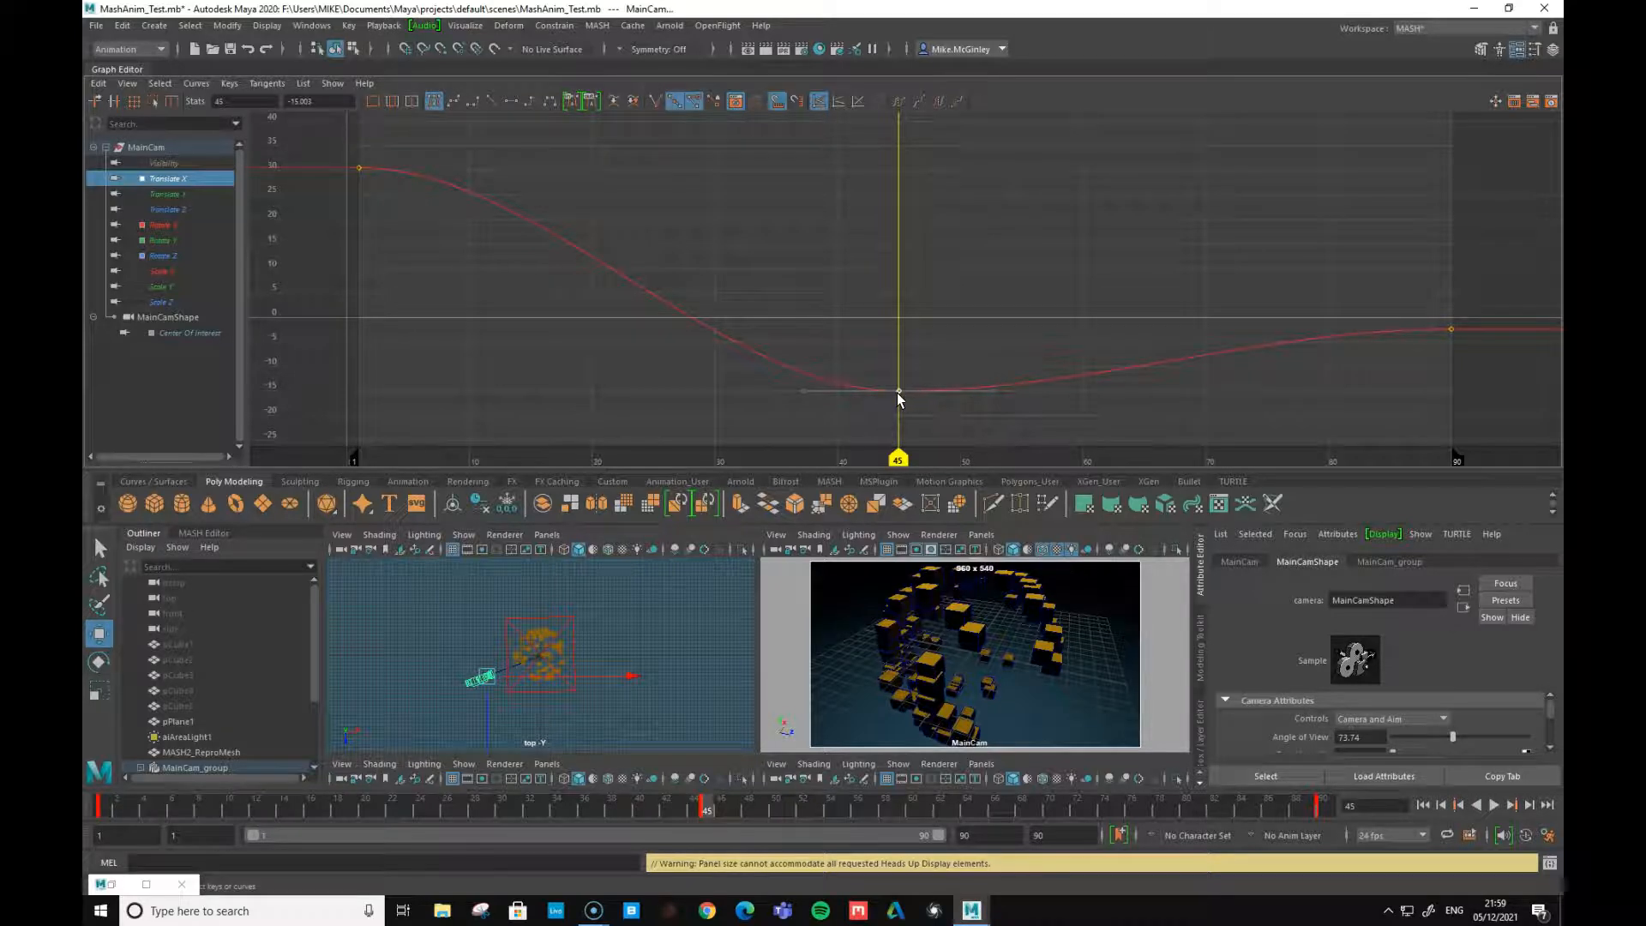
left_click_drag(898, 391, 897, 150)
mouse_move(912, 456)
left_mouse_down()
mouse_move(525, 476)
mouse_move(342, 463)
mouse_move(1463, 455)
mouse_move(860, 444)
left_mouse_up()
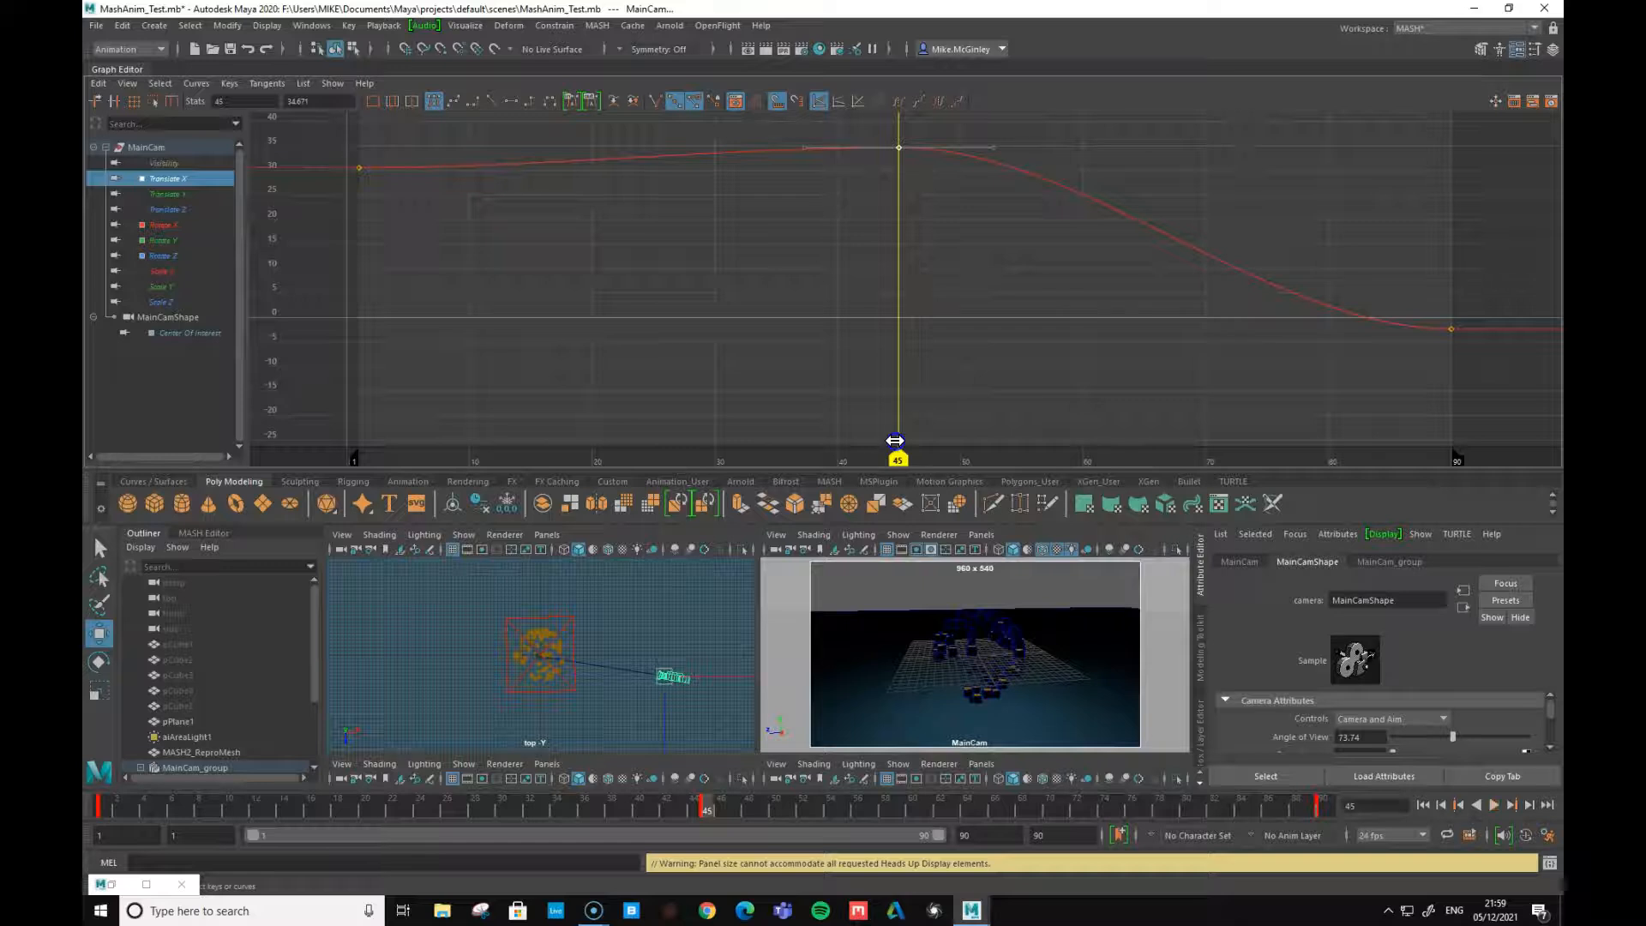
mouse_move(898, 146)
left_mouse_down()
mouse_move(880, 444)
mouse_move(455, 459)
mouse_move(452, 408)
mouse_move(834, 367)
mouse_move(1450, 245)
mouse_move(1214, 259)
left_mouse_up()
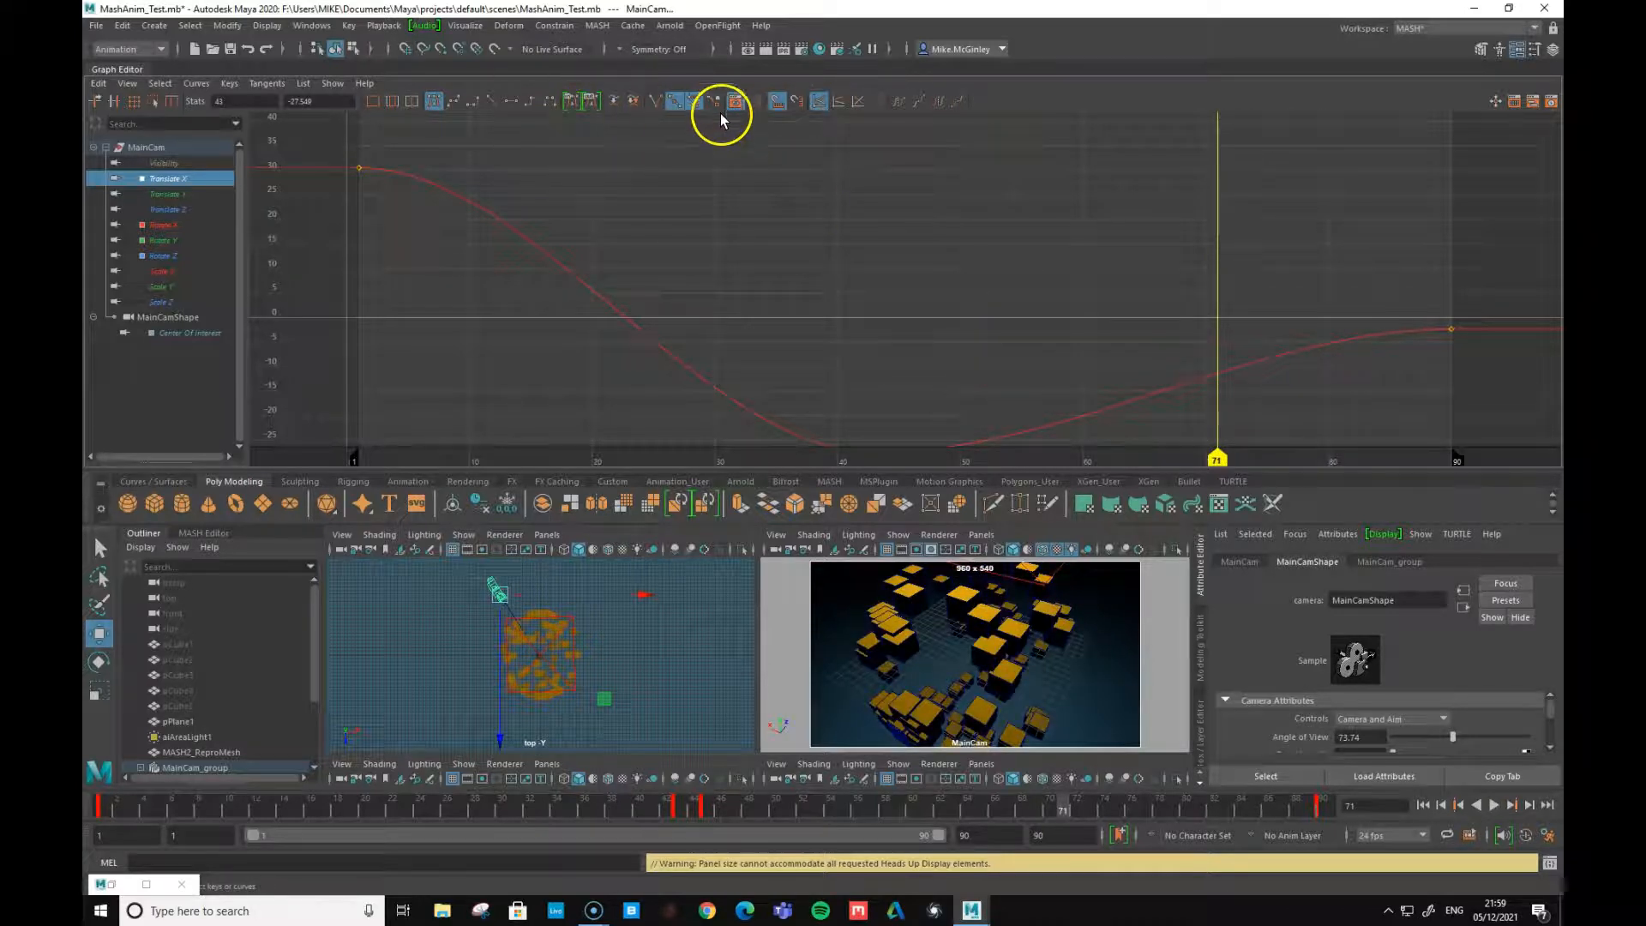
- Tilt the tangent of the Translate X key at frame 43 so the curve slopes downward through the key
left_click(840, 103)
left_click(820, 103)
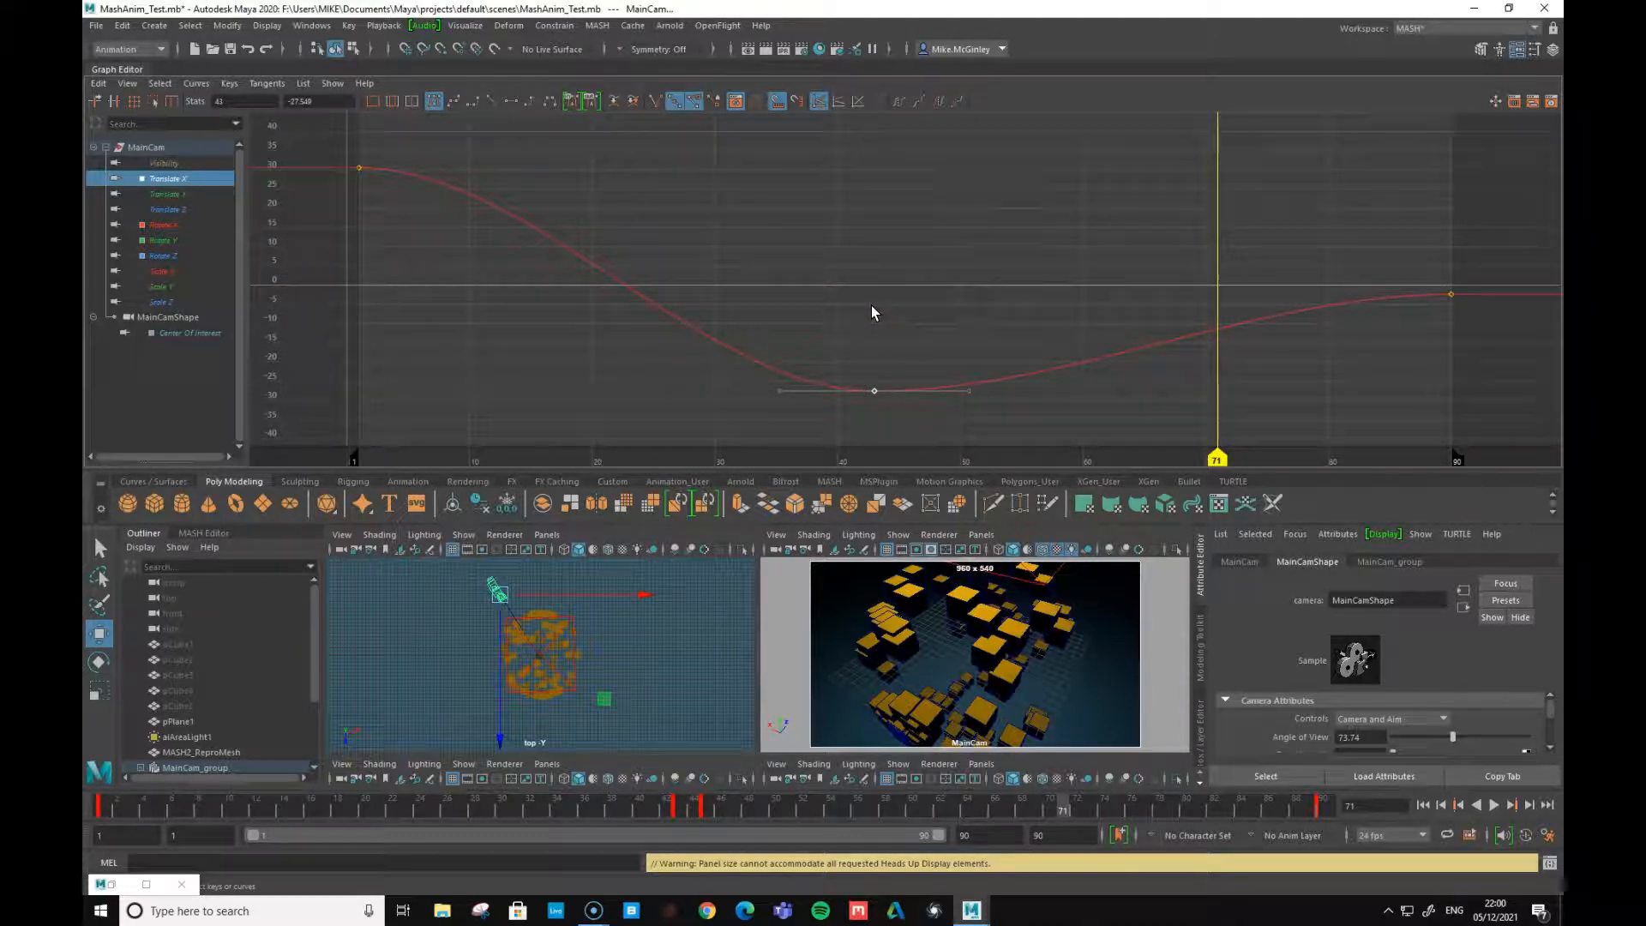
left_click(820, 102)
left_click_drag(969, 396, 967, 328)
left_click_drag(969, 435, 948, 440)
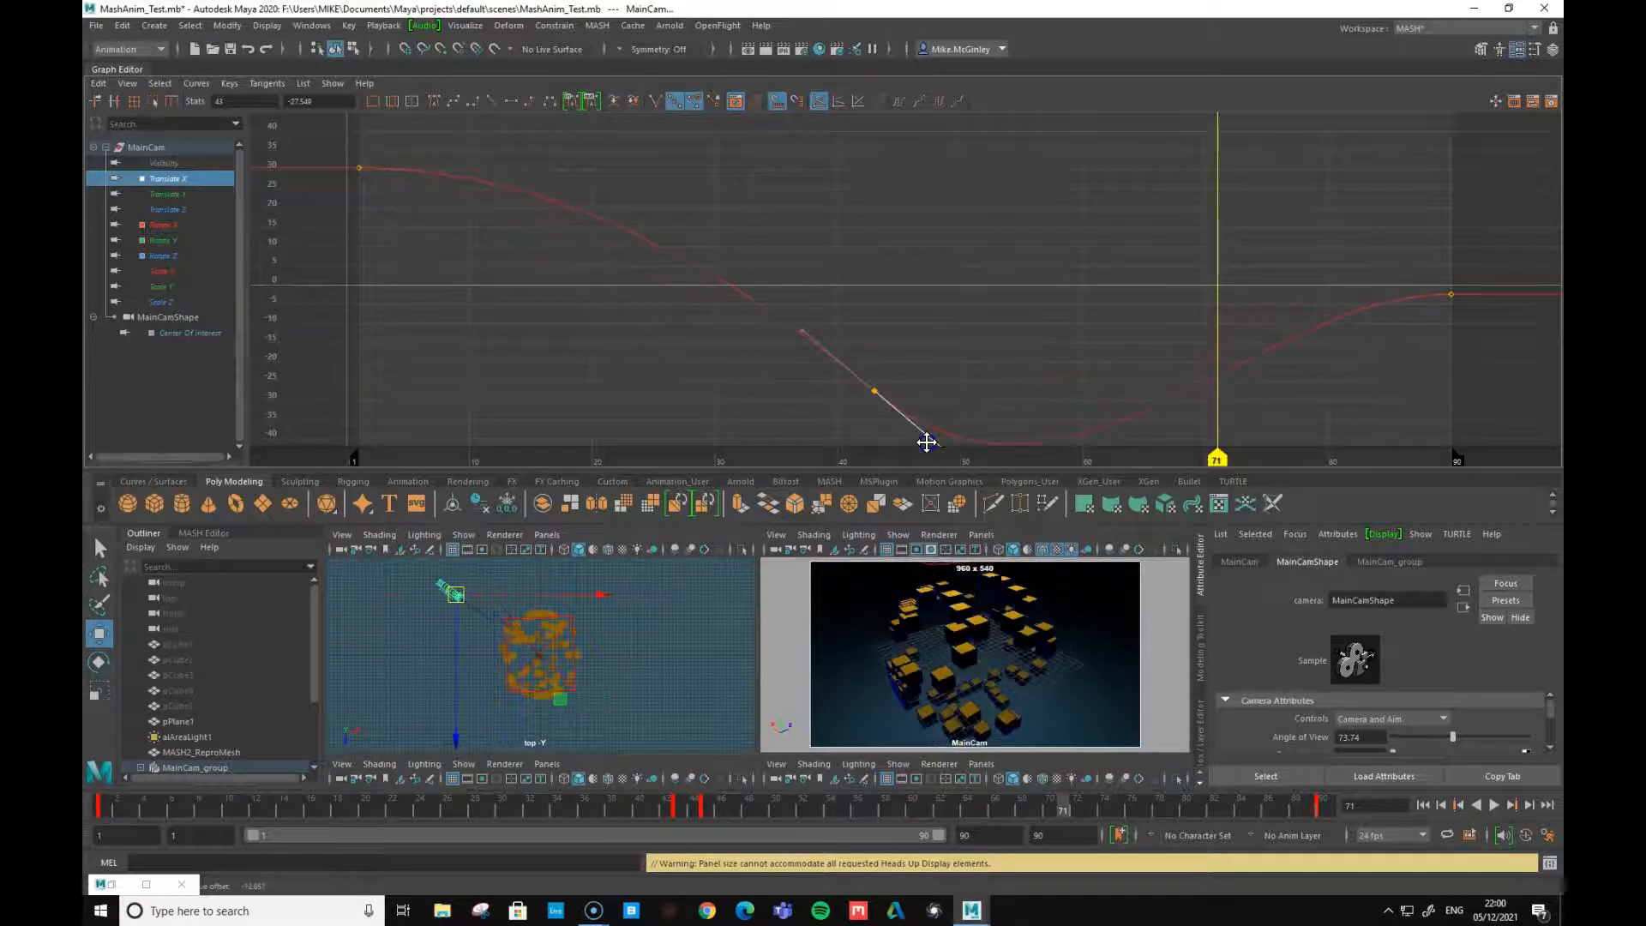
left_click_drag(956, 360, 914, 420)
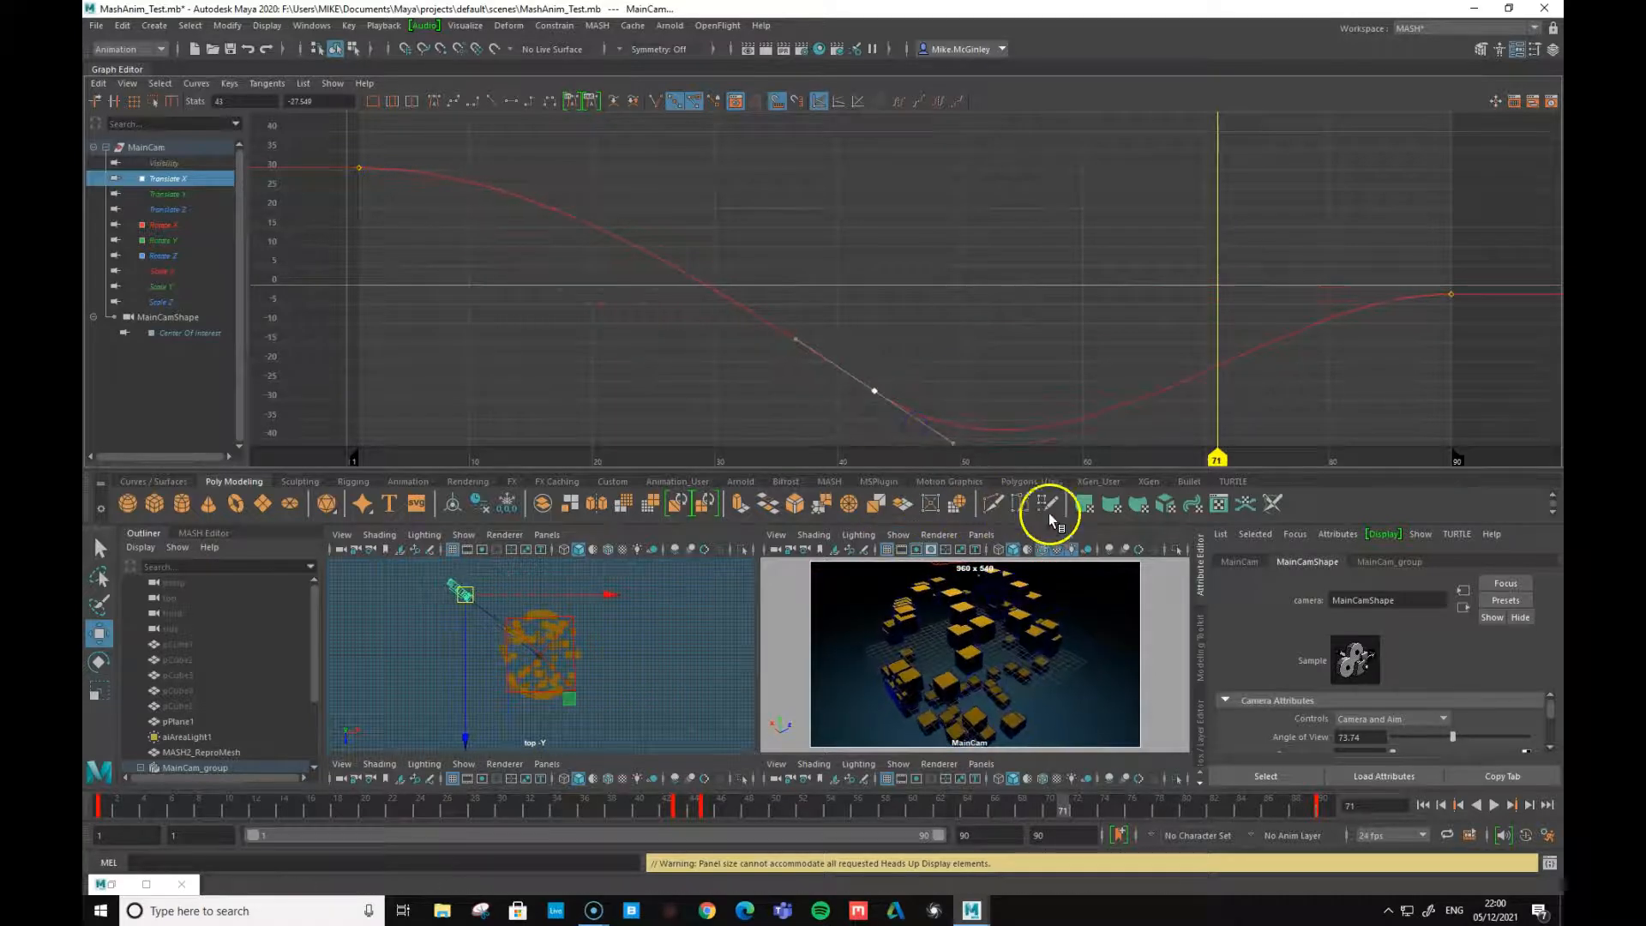
- Play the animation from frame 1 and, during playback, move the middle Translate X key to frame 45 at about -7.1
left_click_drag(1290, 806, 100, 808)
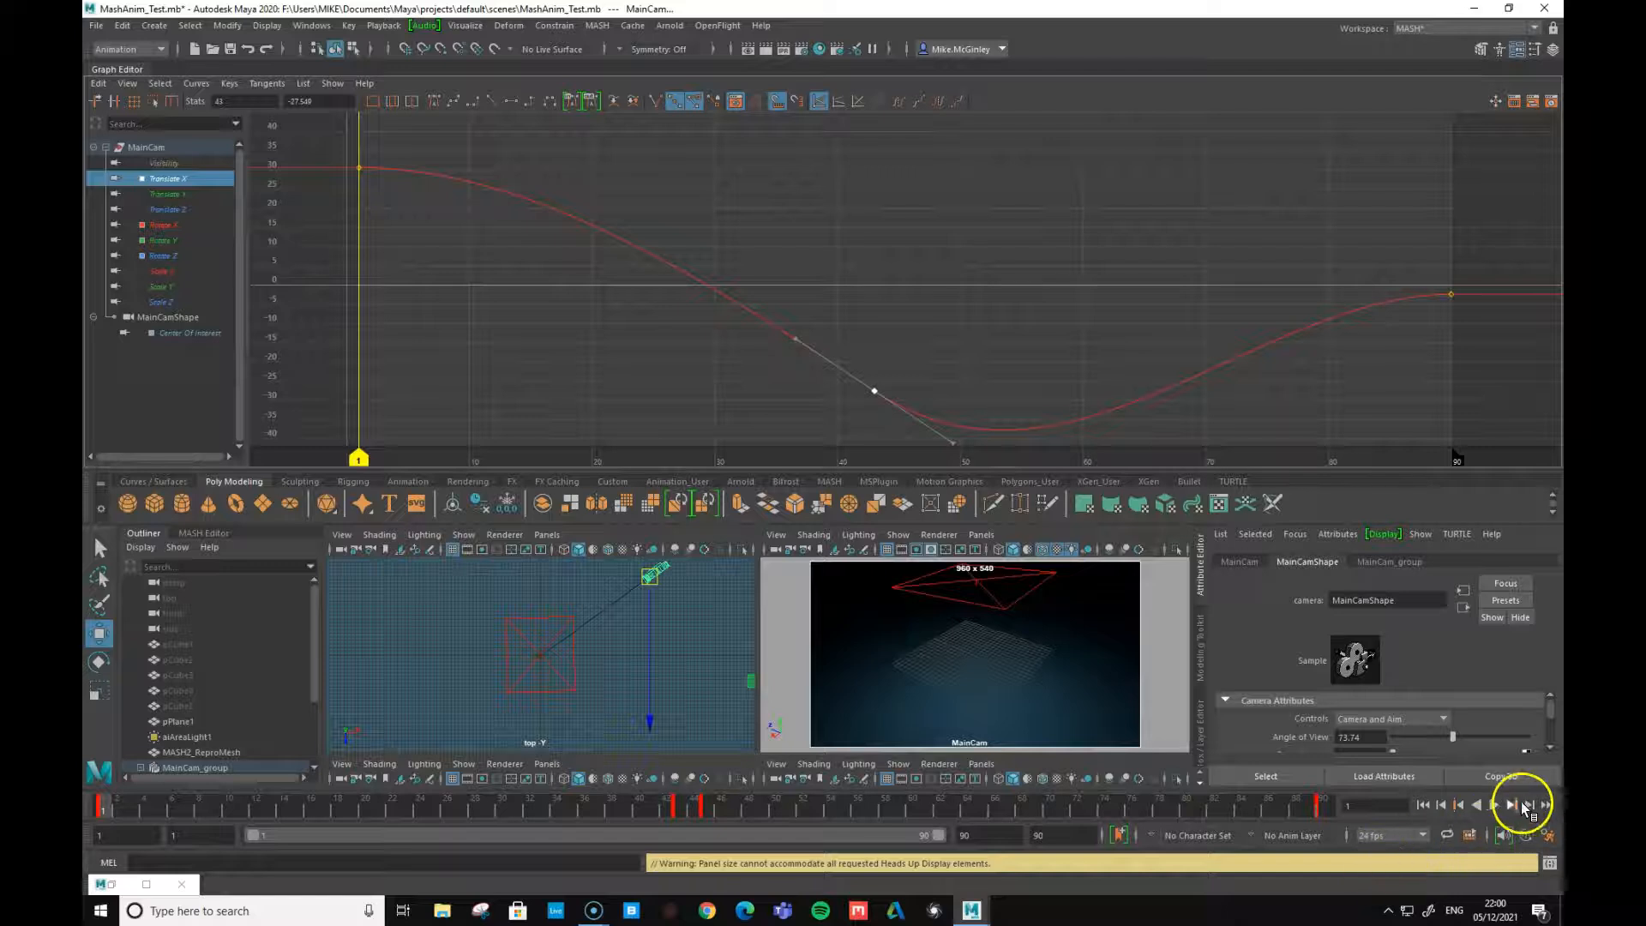
left_click(1492, 806)
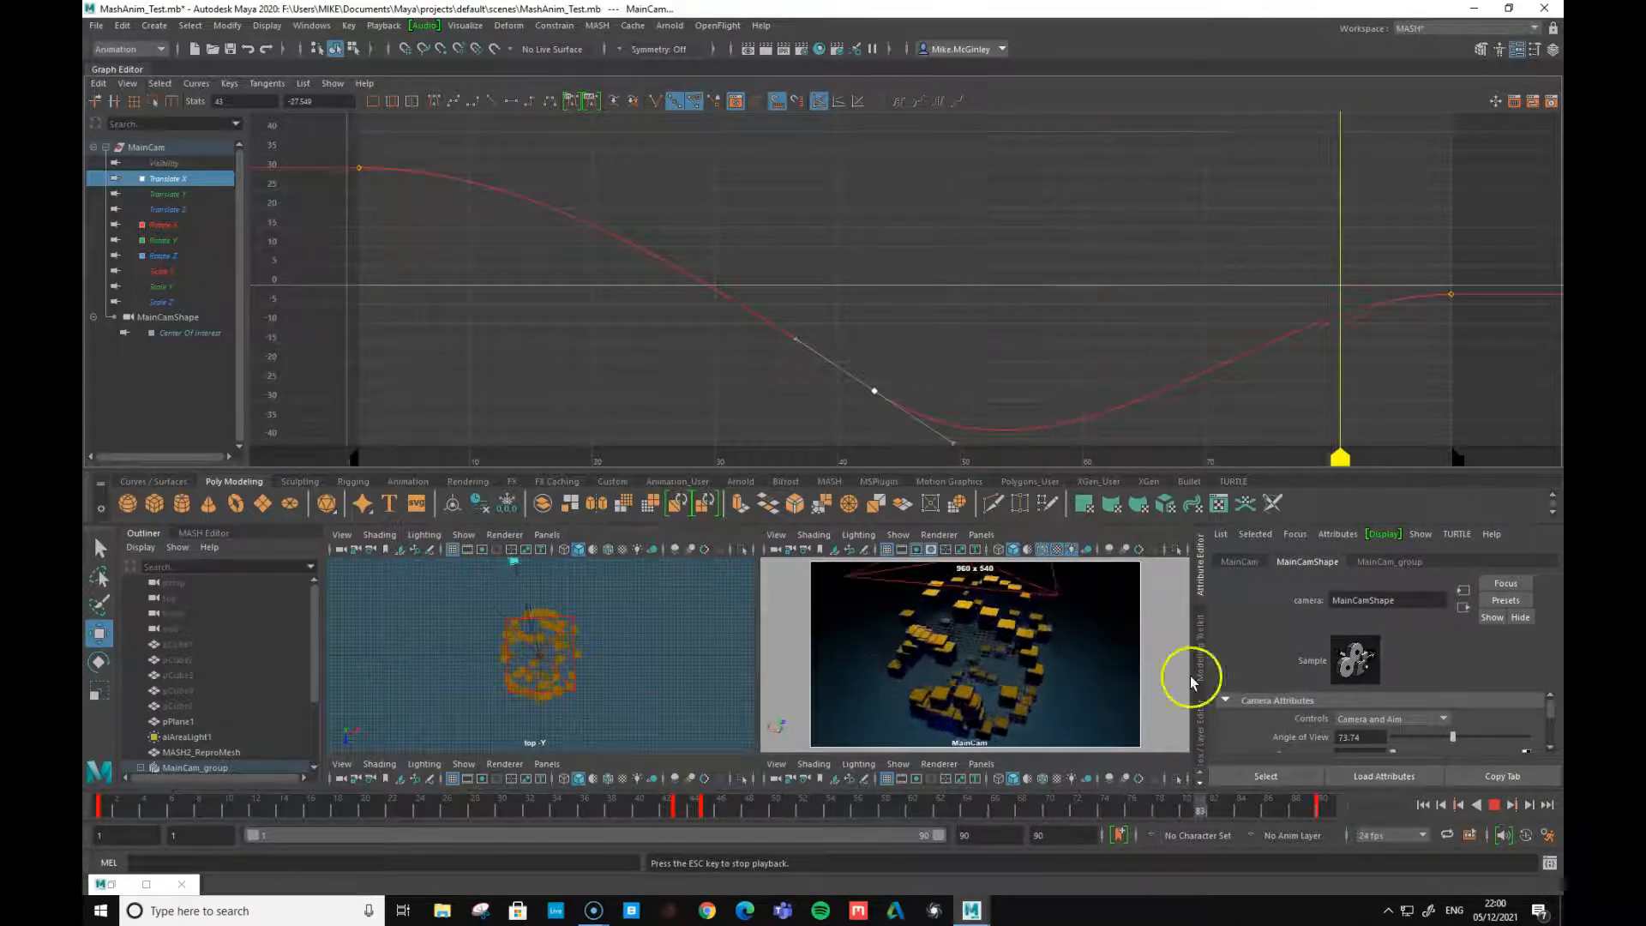
left_click_drag(874, 391, 888, 342)
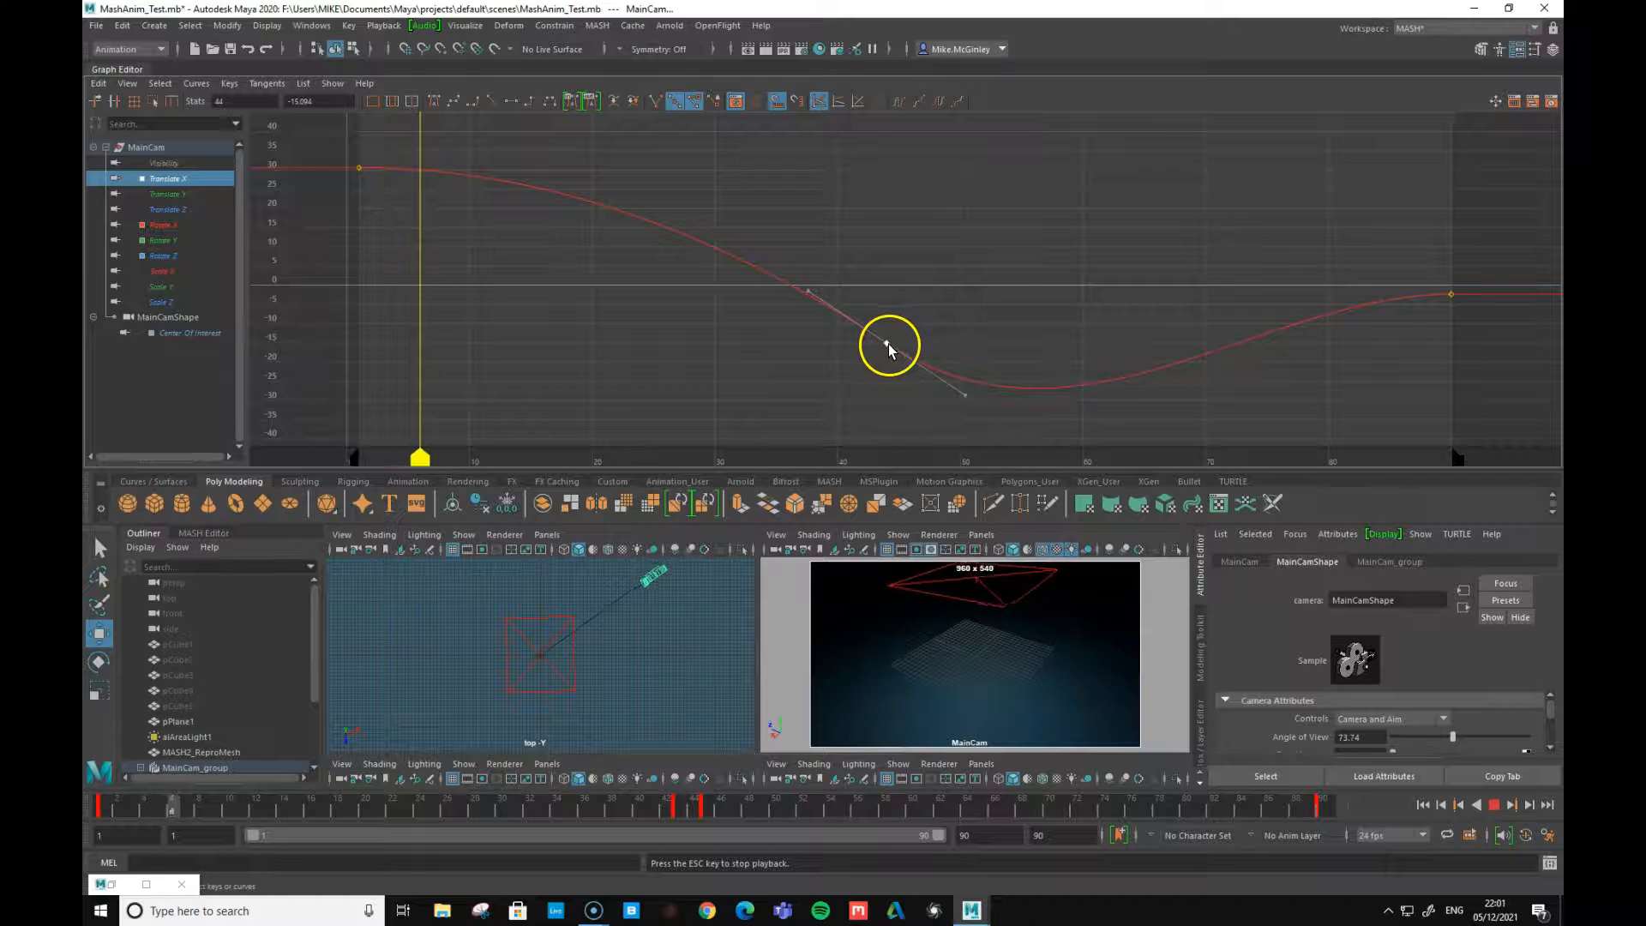
mouse_move(888, 343)
left_mouse_down()
mouse_move(892, 373)
mouse_move(896, 314)
left_mouse_up()
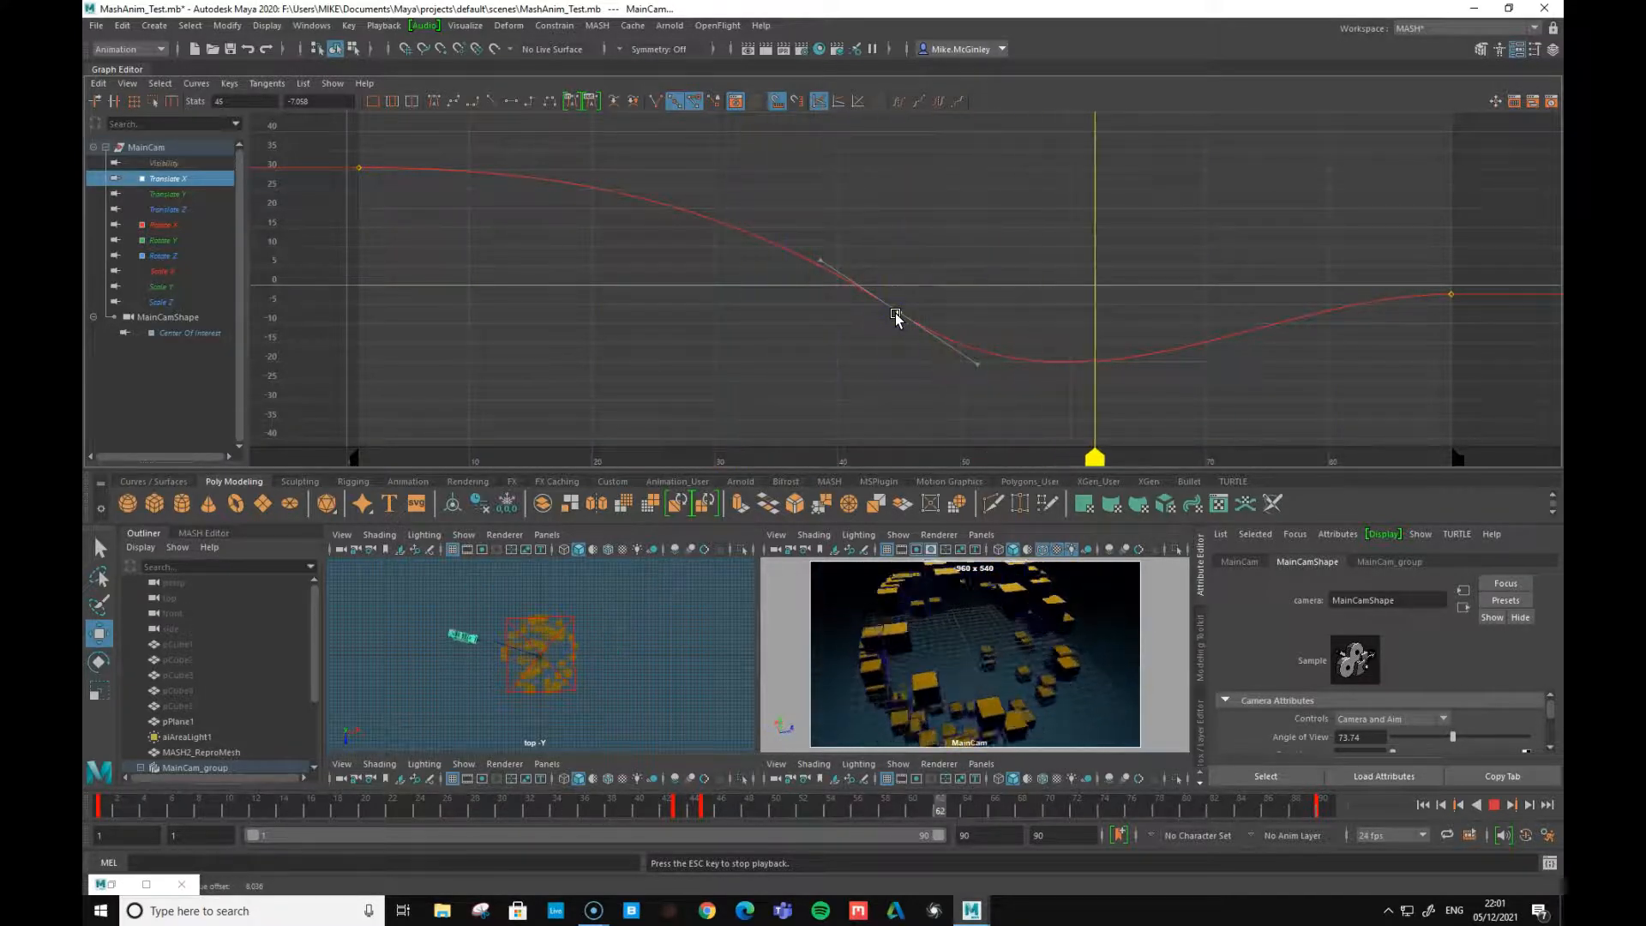
- While the animation plays, move the middle Translate X key to frame 75 at a value of about -0.7
left_click_drag(896, 315, 526, 292)
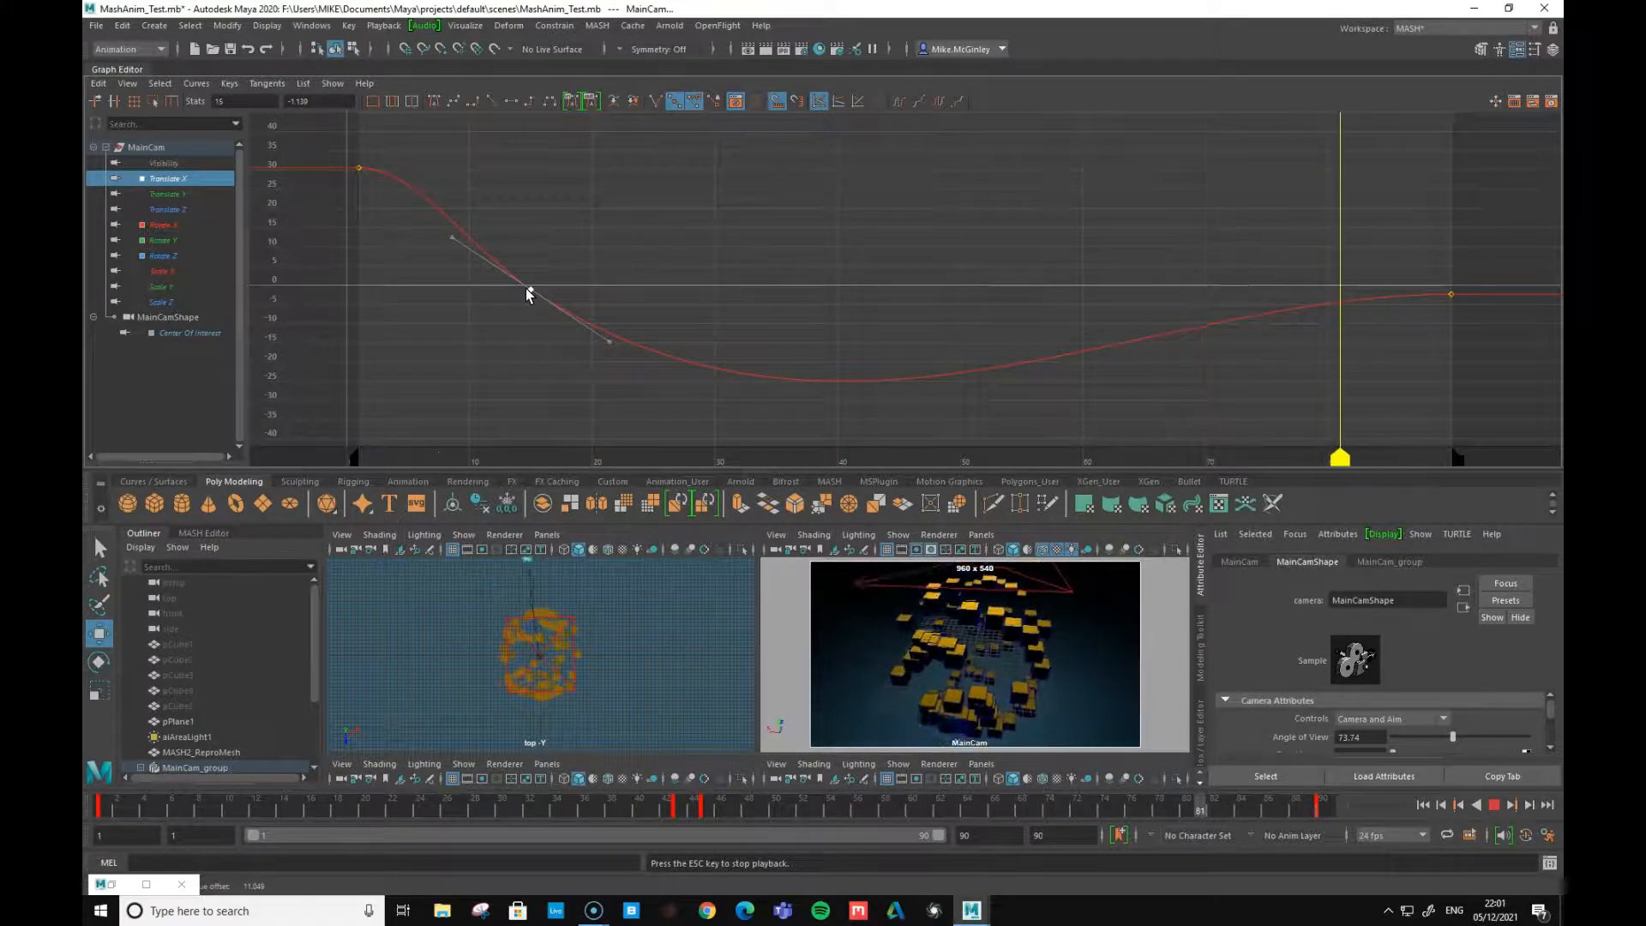
left_click_drag(529, 291, 661, 335)
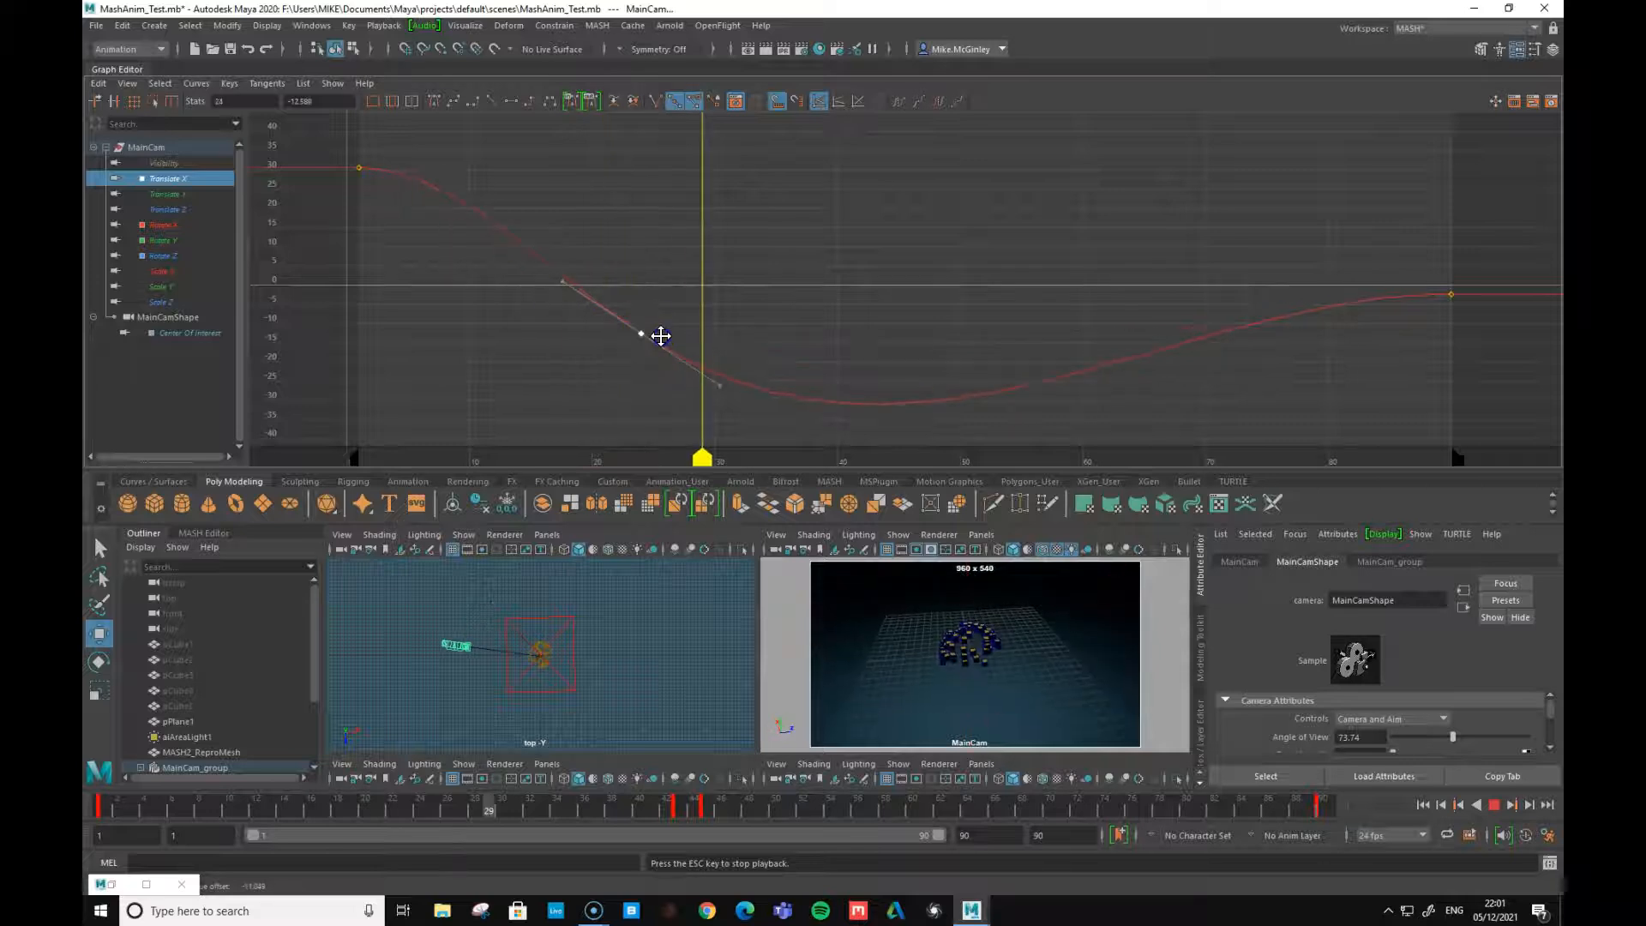
left_click_drag(1008, 394, 1293, 289)
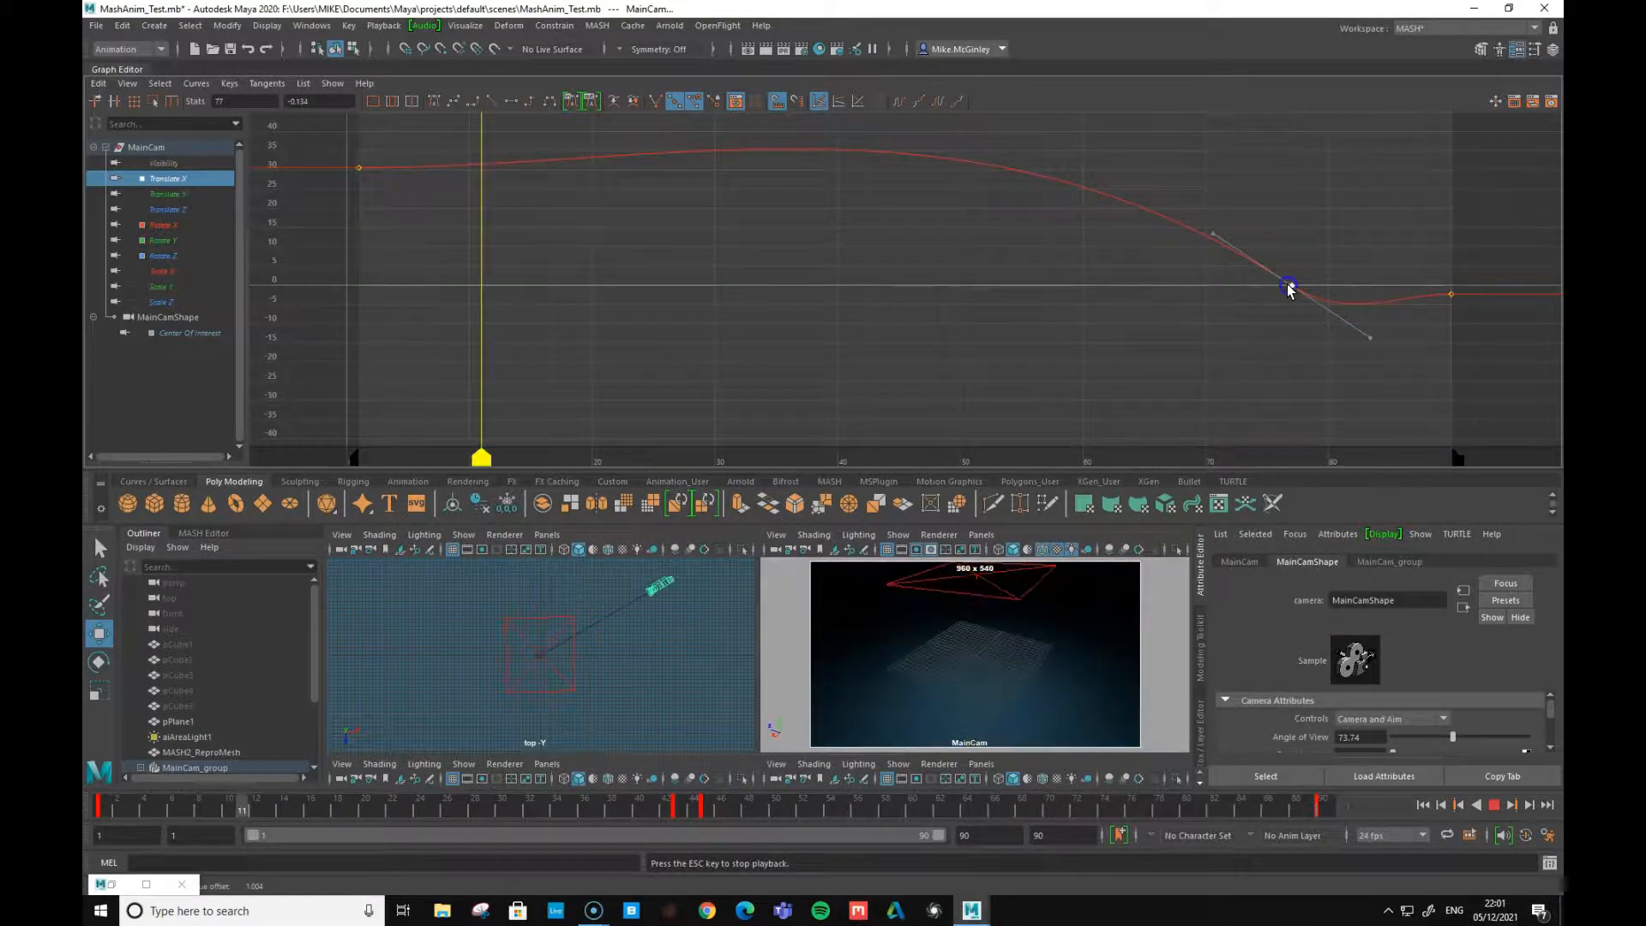
left_click(1280, 288)
left_click(1269, 287)
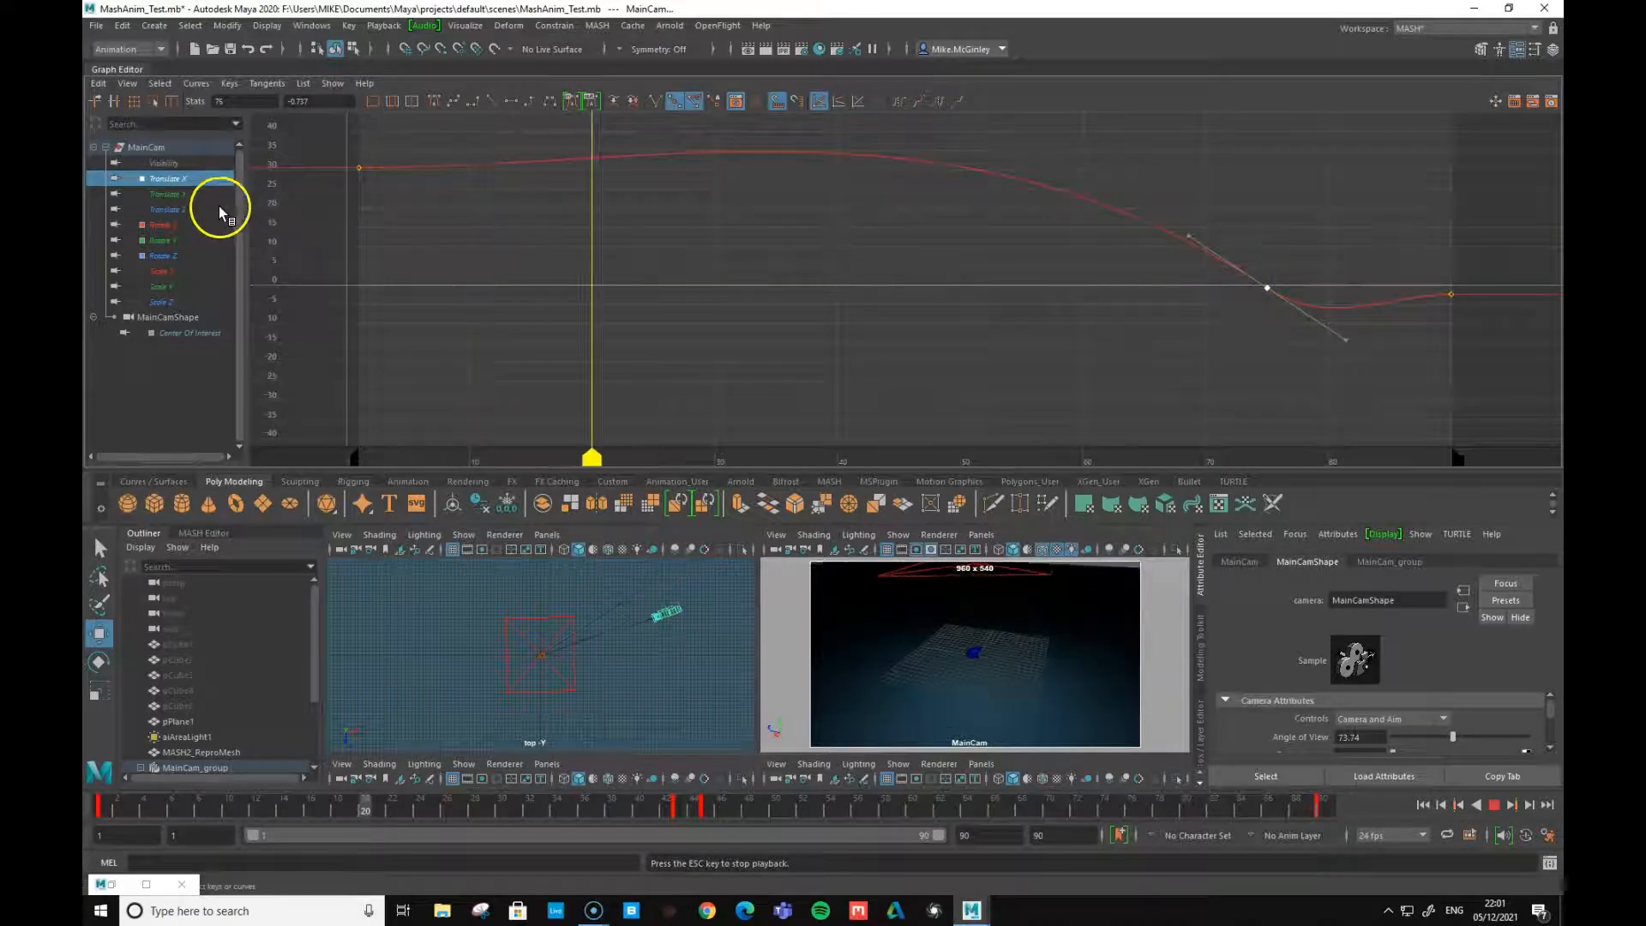
- Isolate MainCam's Translate Y curve and move its middle key to frame 38 at a value of about 25.8
left_click(165, 195)
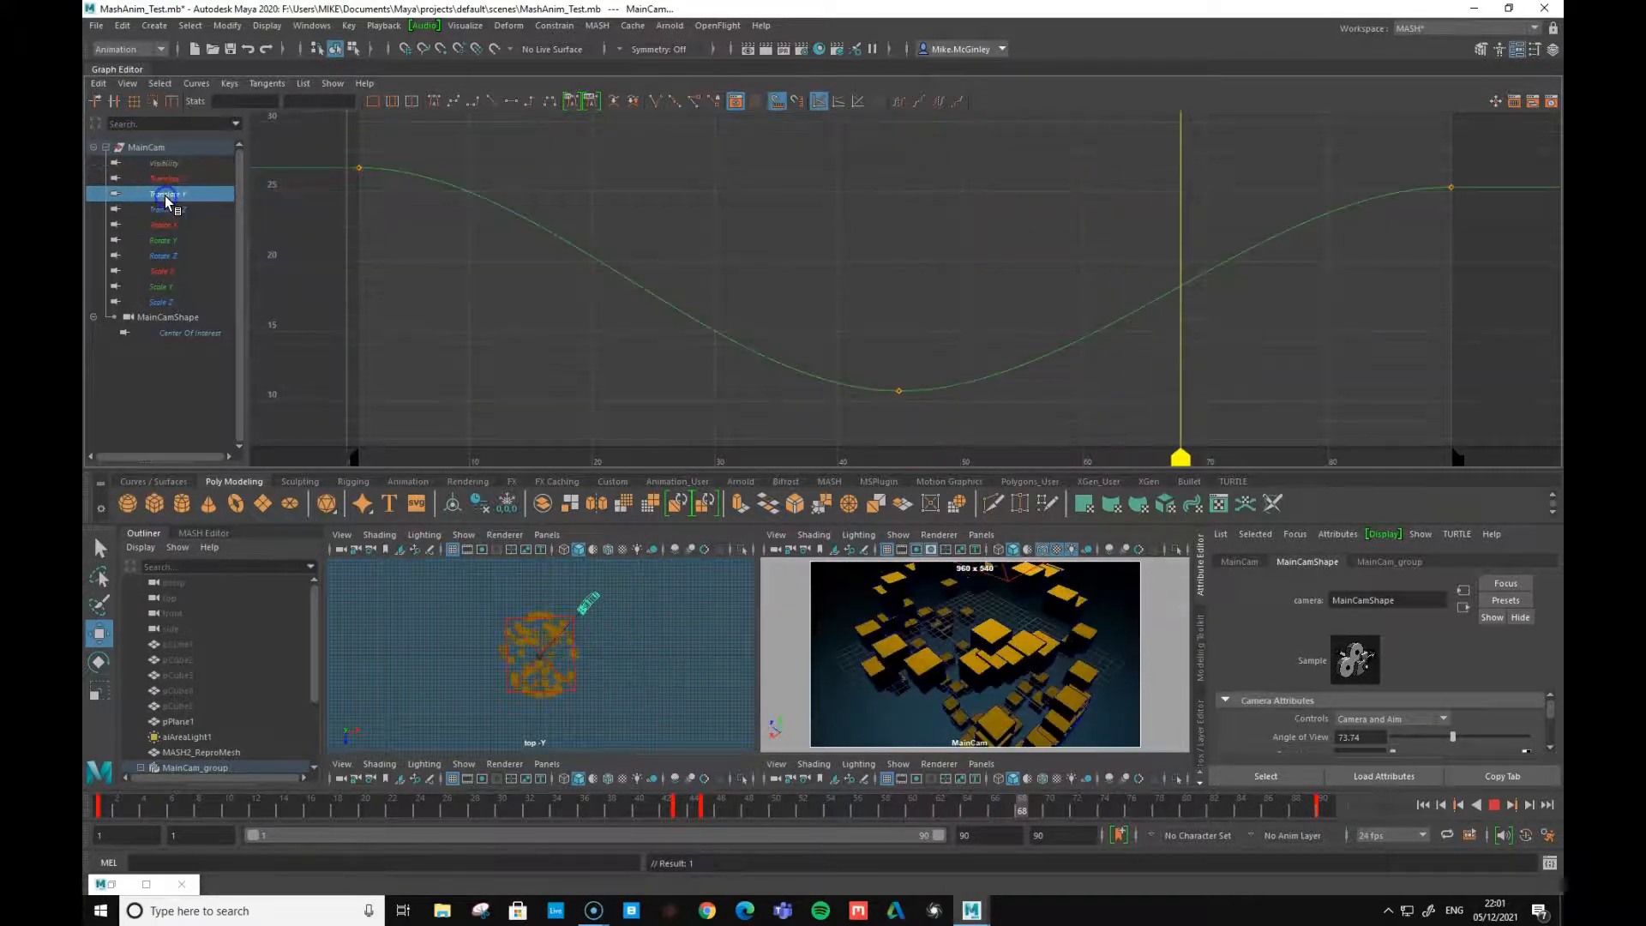
left_click_drag(899, 391, 843, 163)
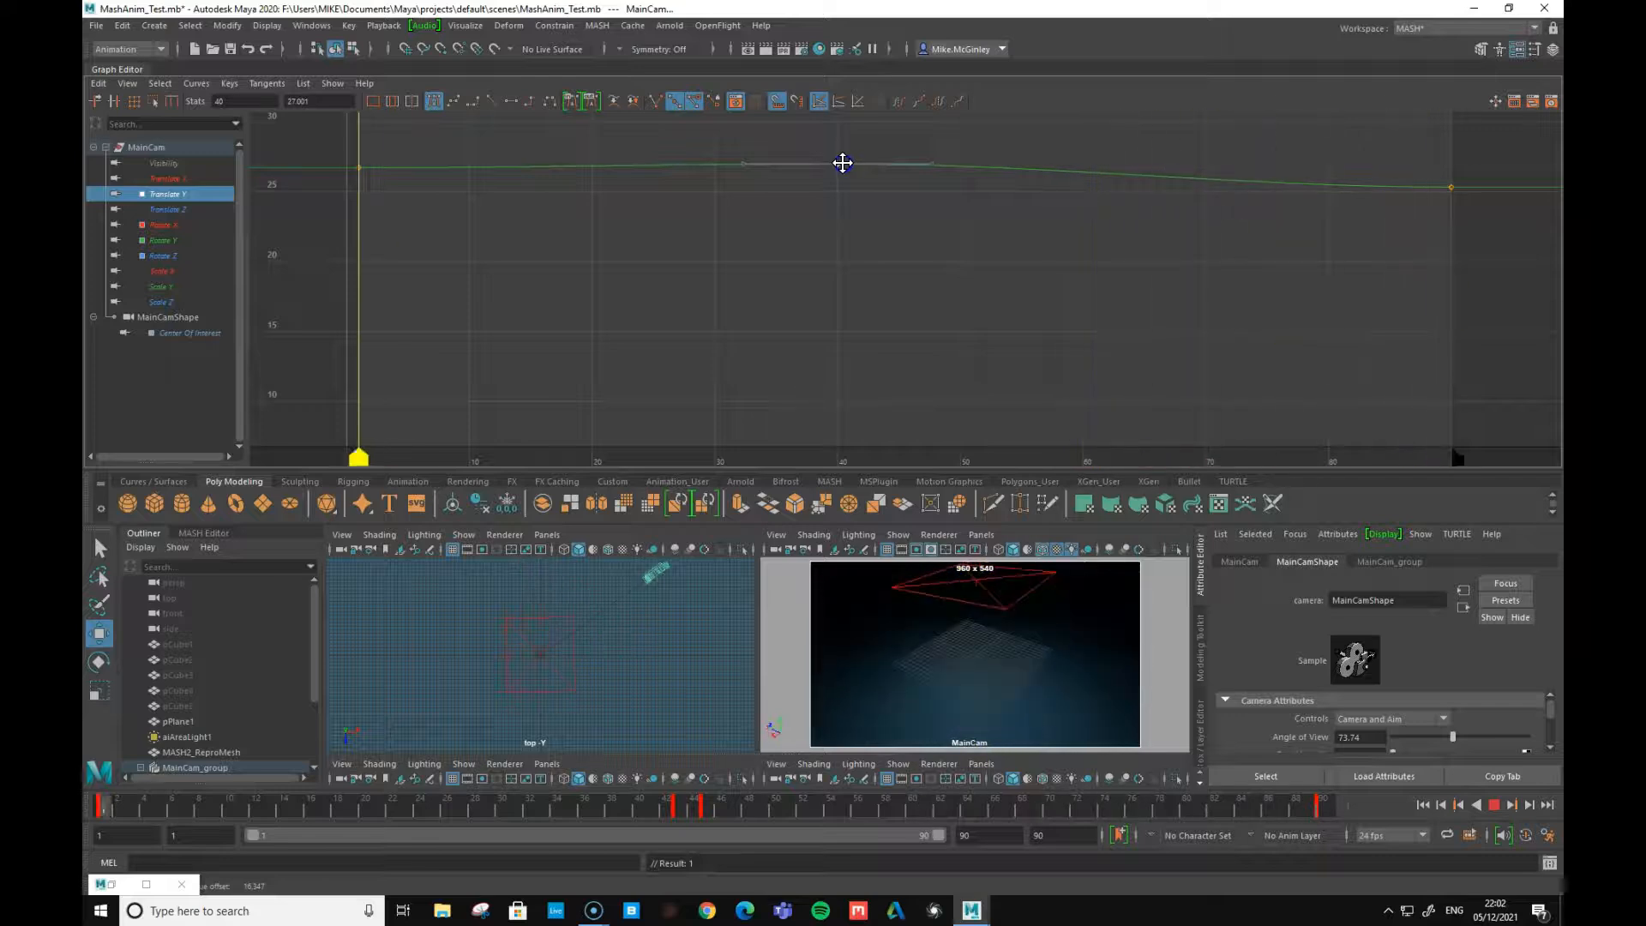
left_click_drag(843, 163, 818, 179)
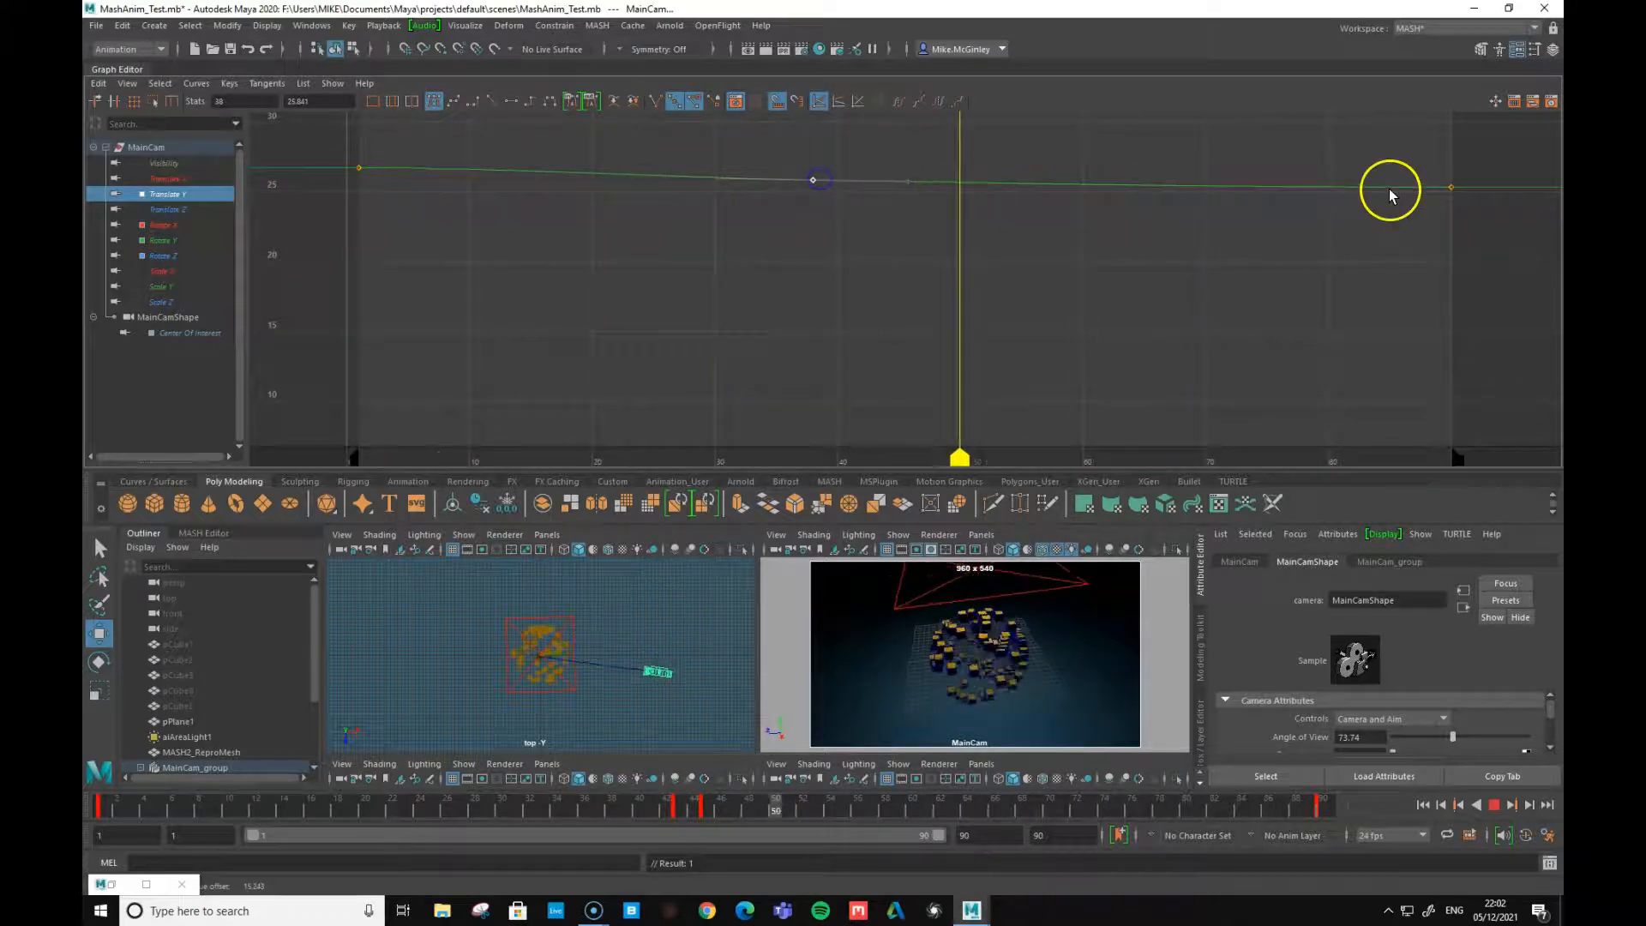
- Lower the last Translate Y key at frame 90 to a value of about 8.2
left_click(1451, 187)
left_click_drag(1451, 187, 1447, 350)
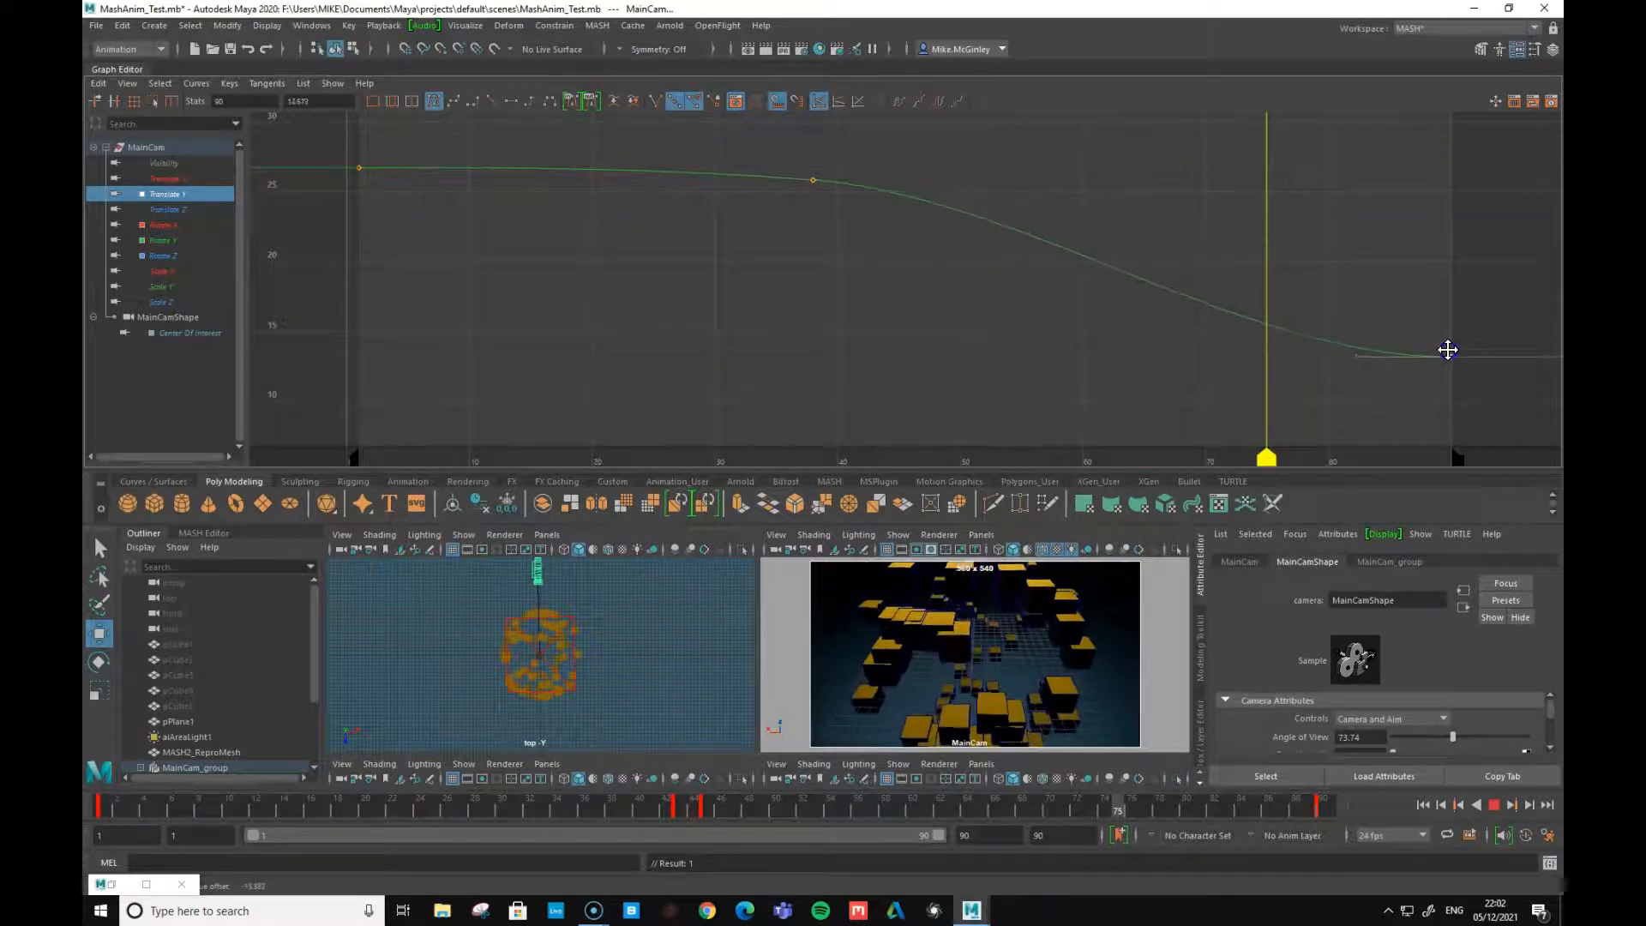
mouse_move(1451, 416)
left_mouse_down()
mouse_move(1452, 448)
mouse_move(1452, 426)
left_mouse_up()
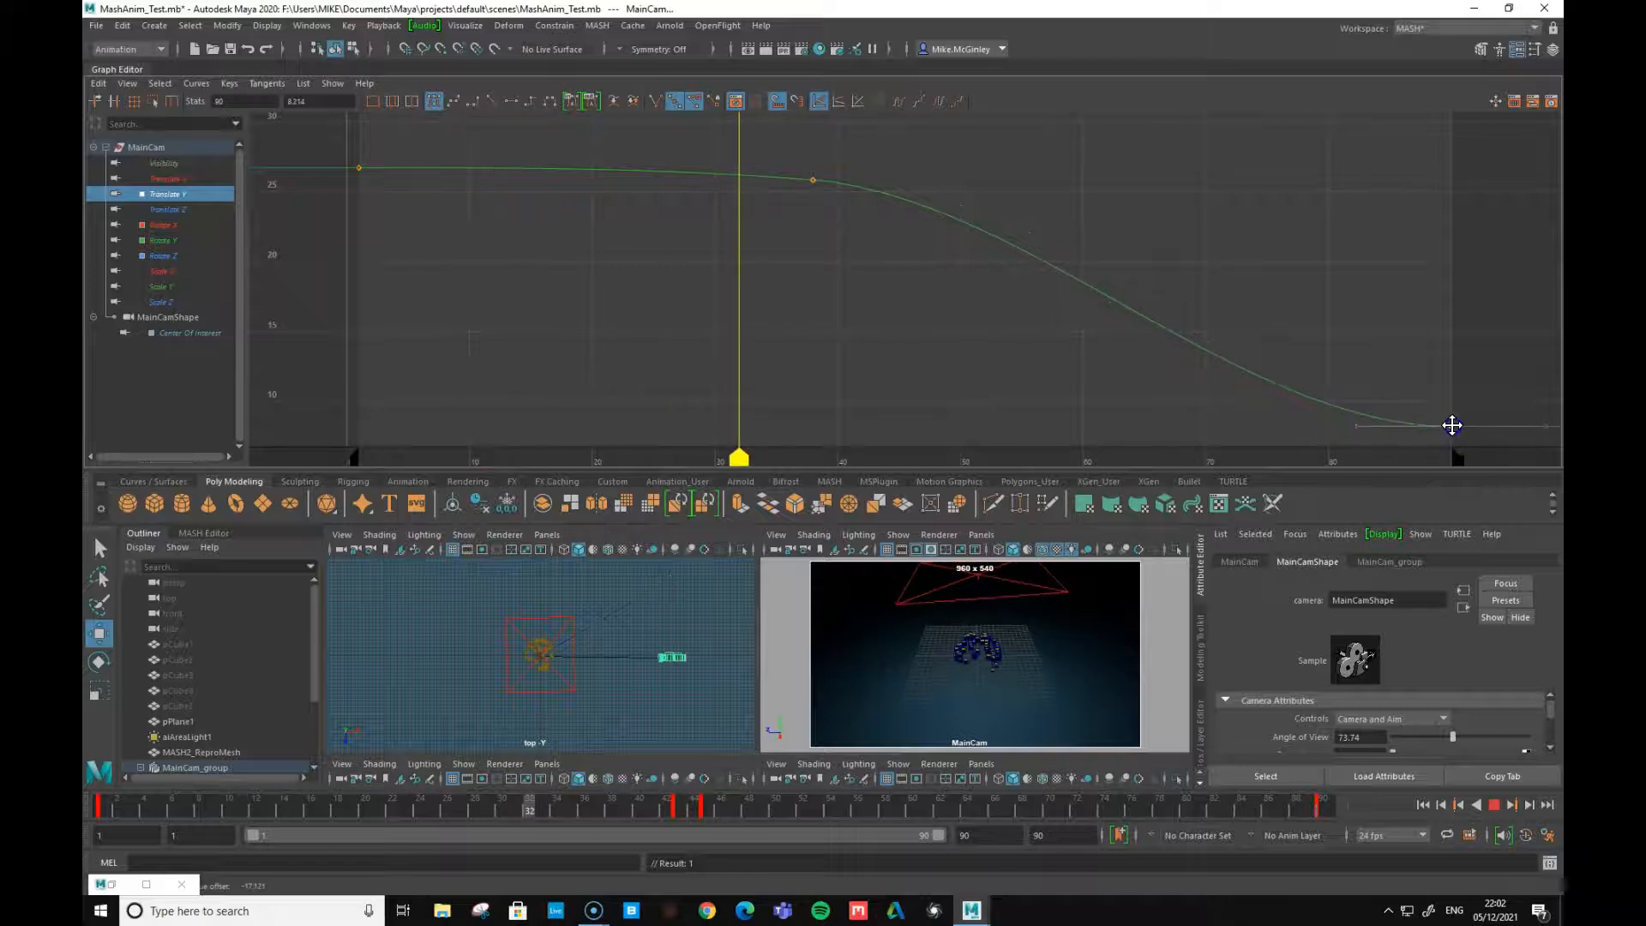
- Lower the first Translate Y key to about 12.5 and move the middle key to frame 42 at about 28
left_click(815, 180)
left_click_drag(815, 180, 1232, 144)
left_click(359, 167)
left_click_drag(359, 167, 359, 365)
left_click_drag(1231, 142, 862, 149)
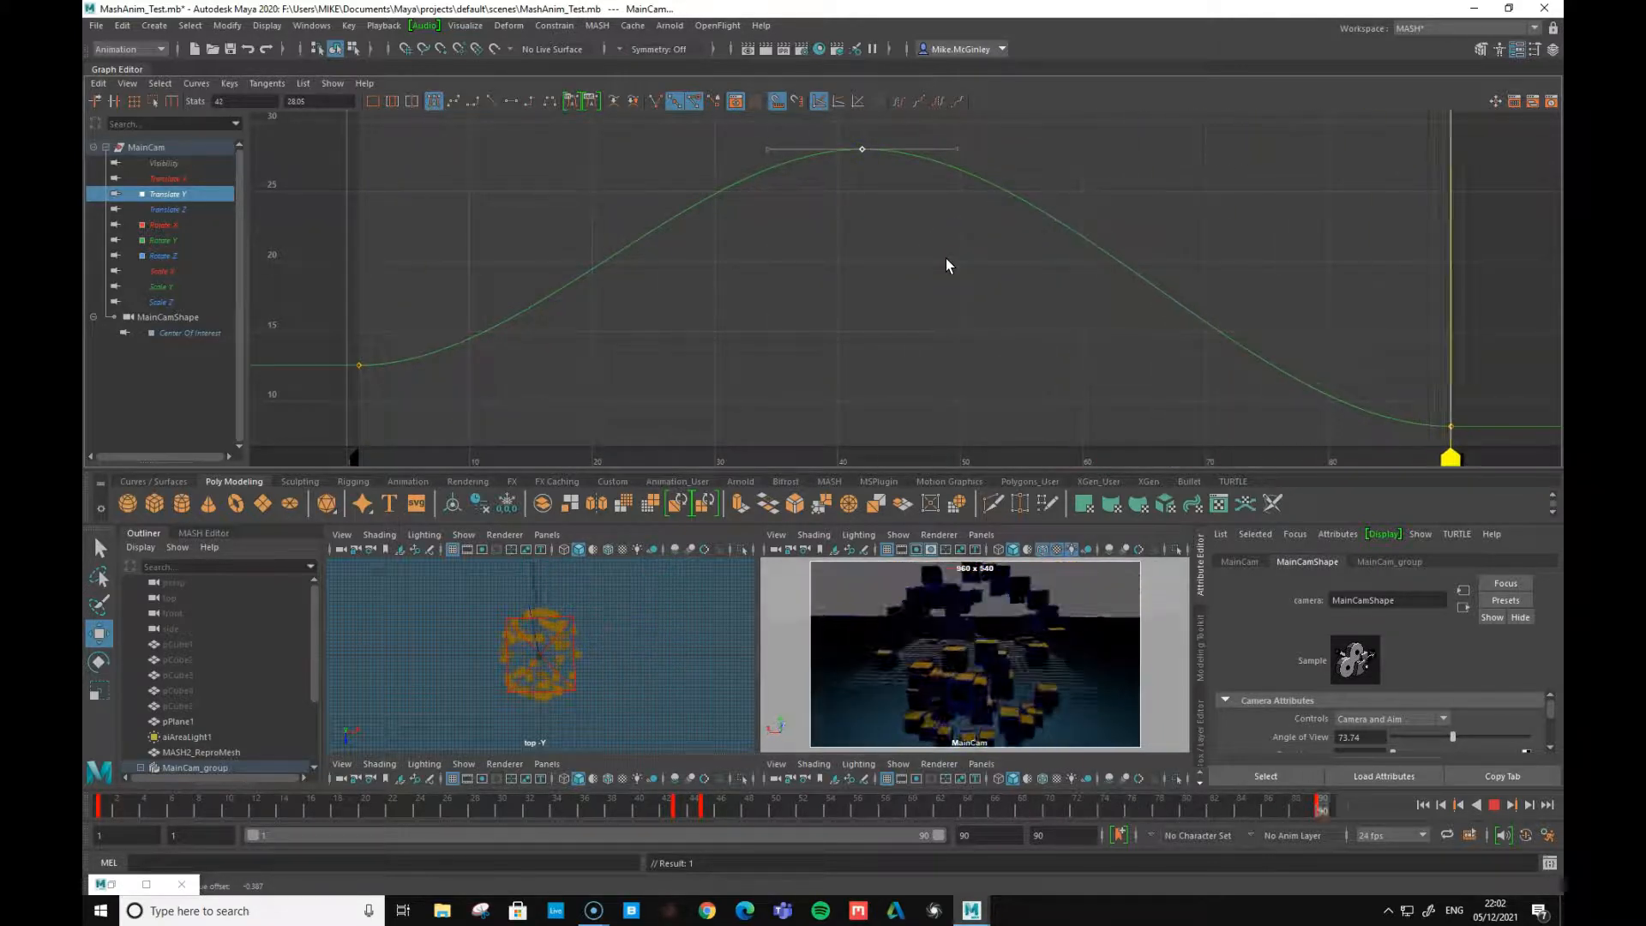
- Raise the last Translate Y key at frame 90 to about 15.8 and display all of MainCam's curves
left_click_drag(1449, 427, 1451, 322)
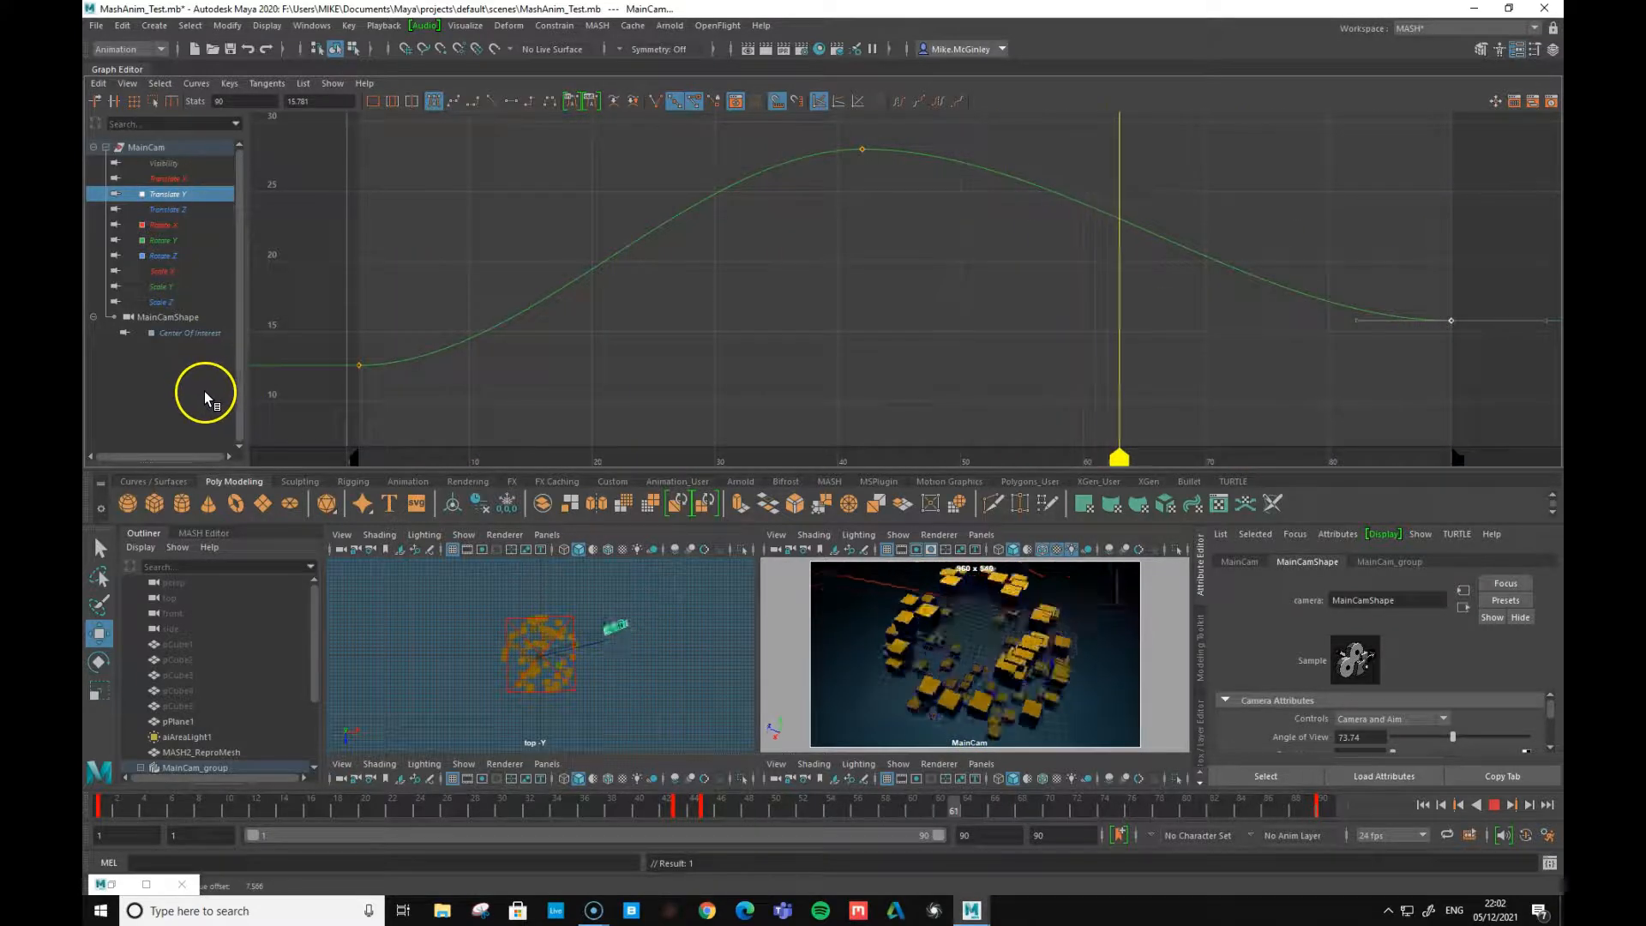
left_click(542, 387)
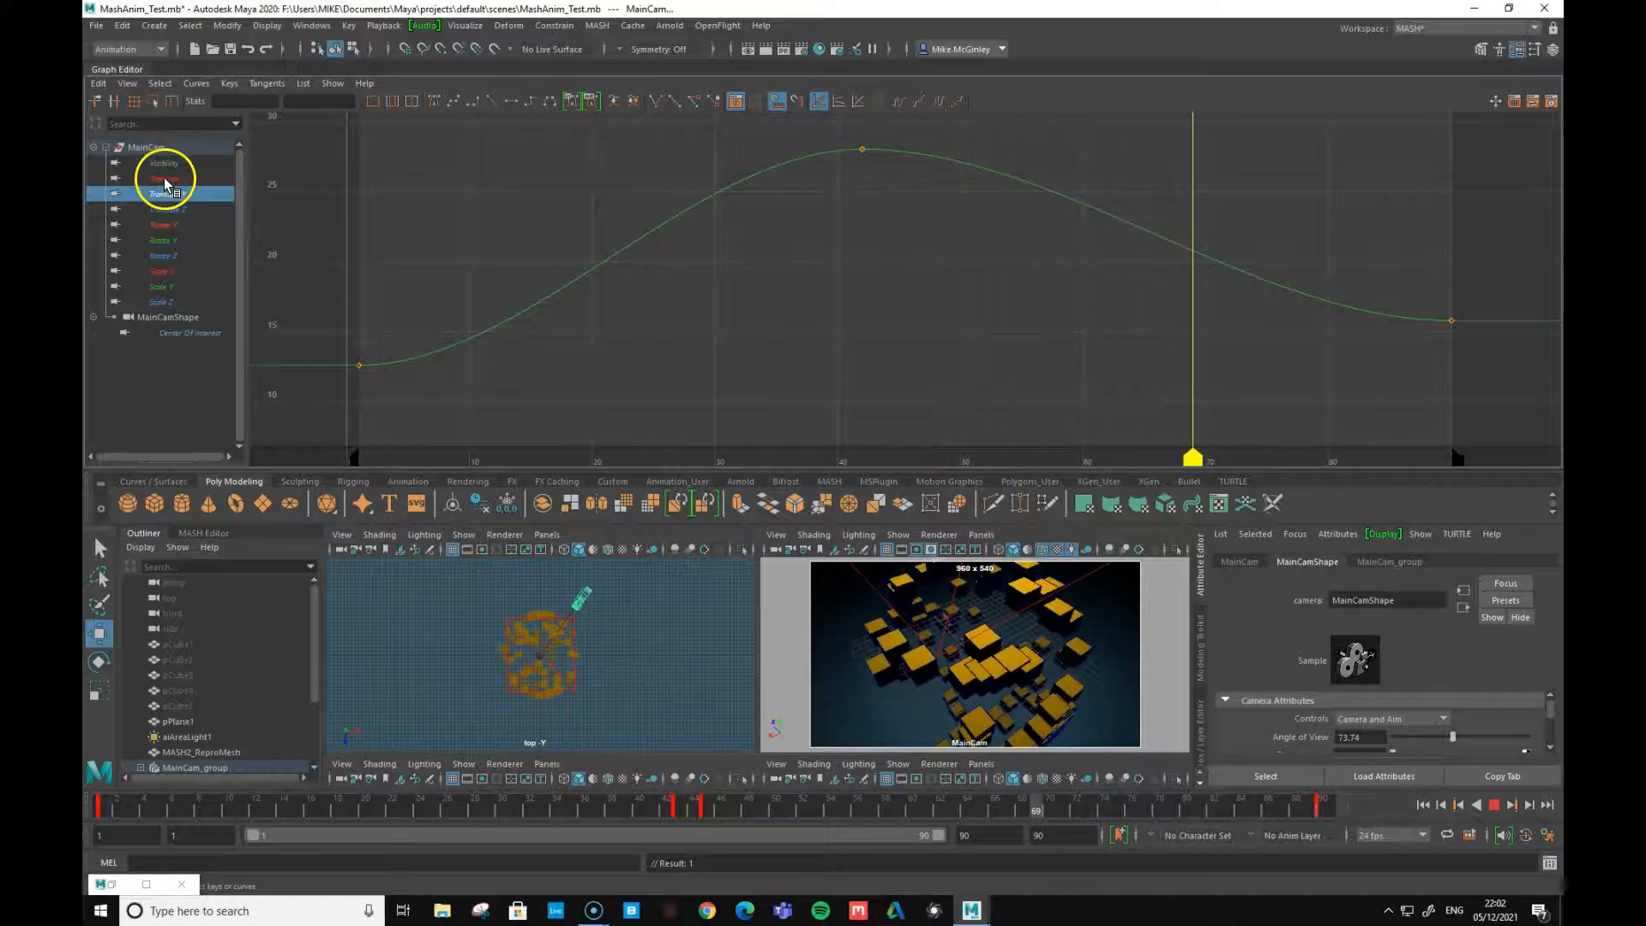
left_click(161, 154)
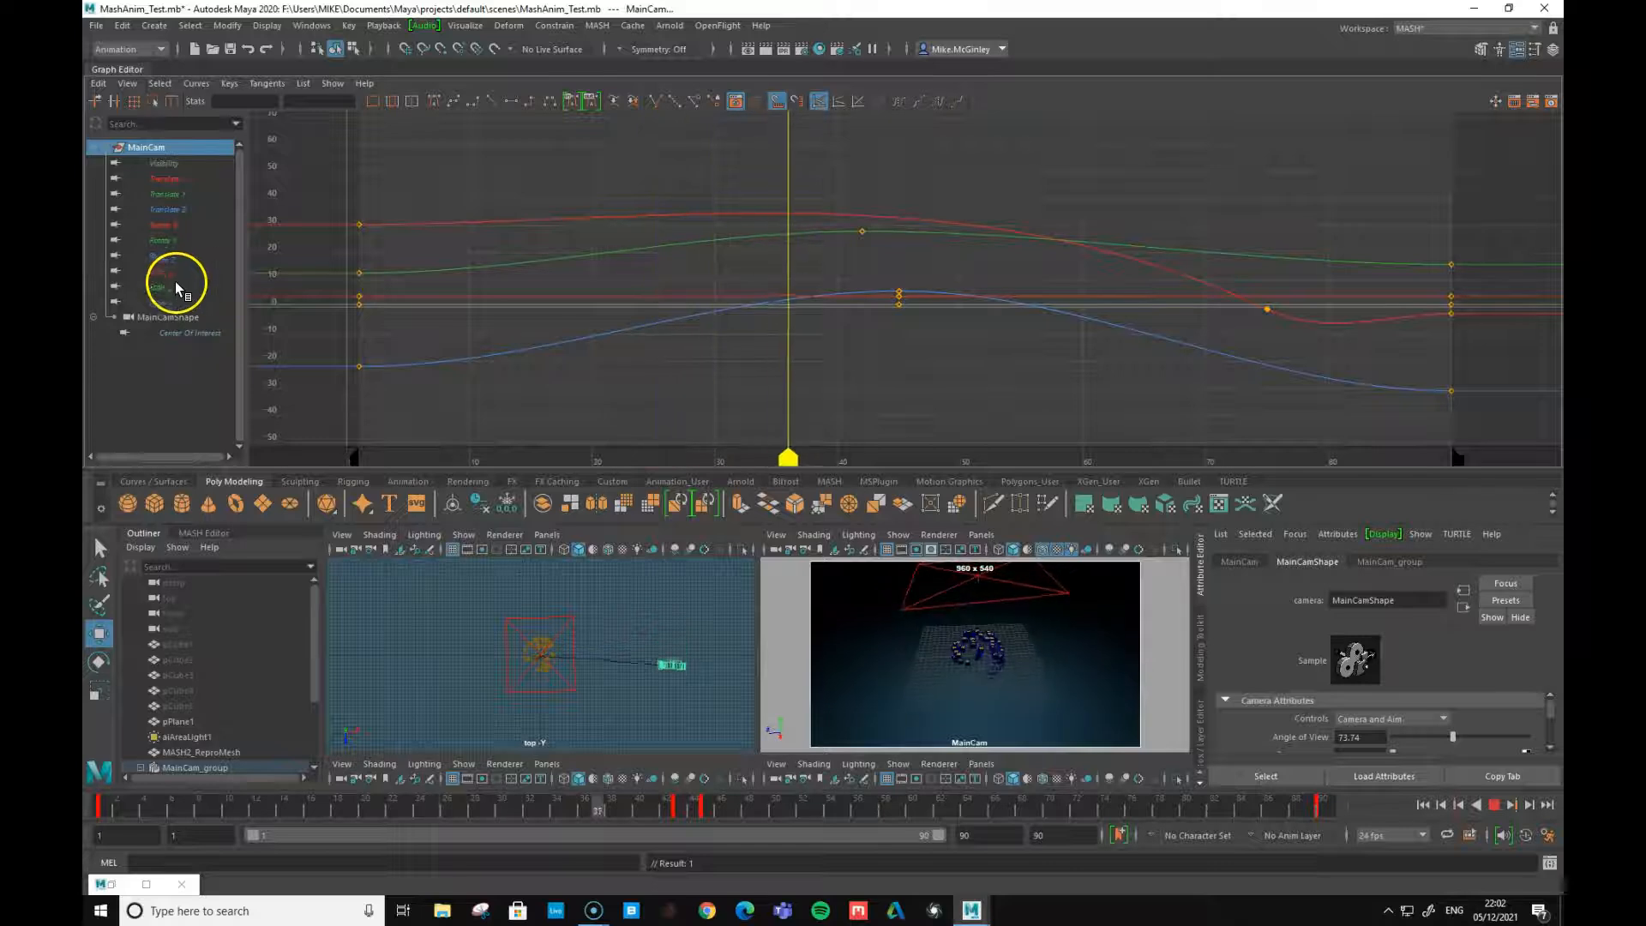
- Isolate the Translate Z curve, move its middle key to frame 46 at about 11.3, and lower its frame 90 key to about -37.8
left_click(169, 210)
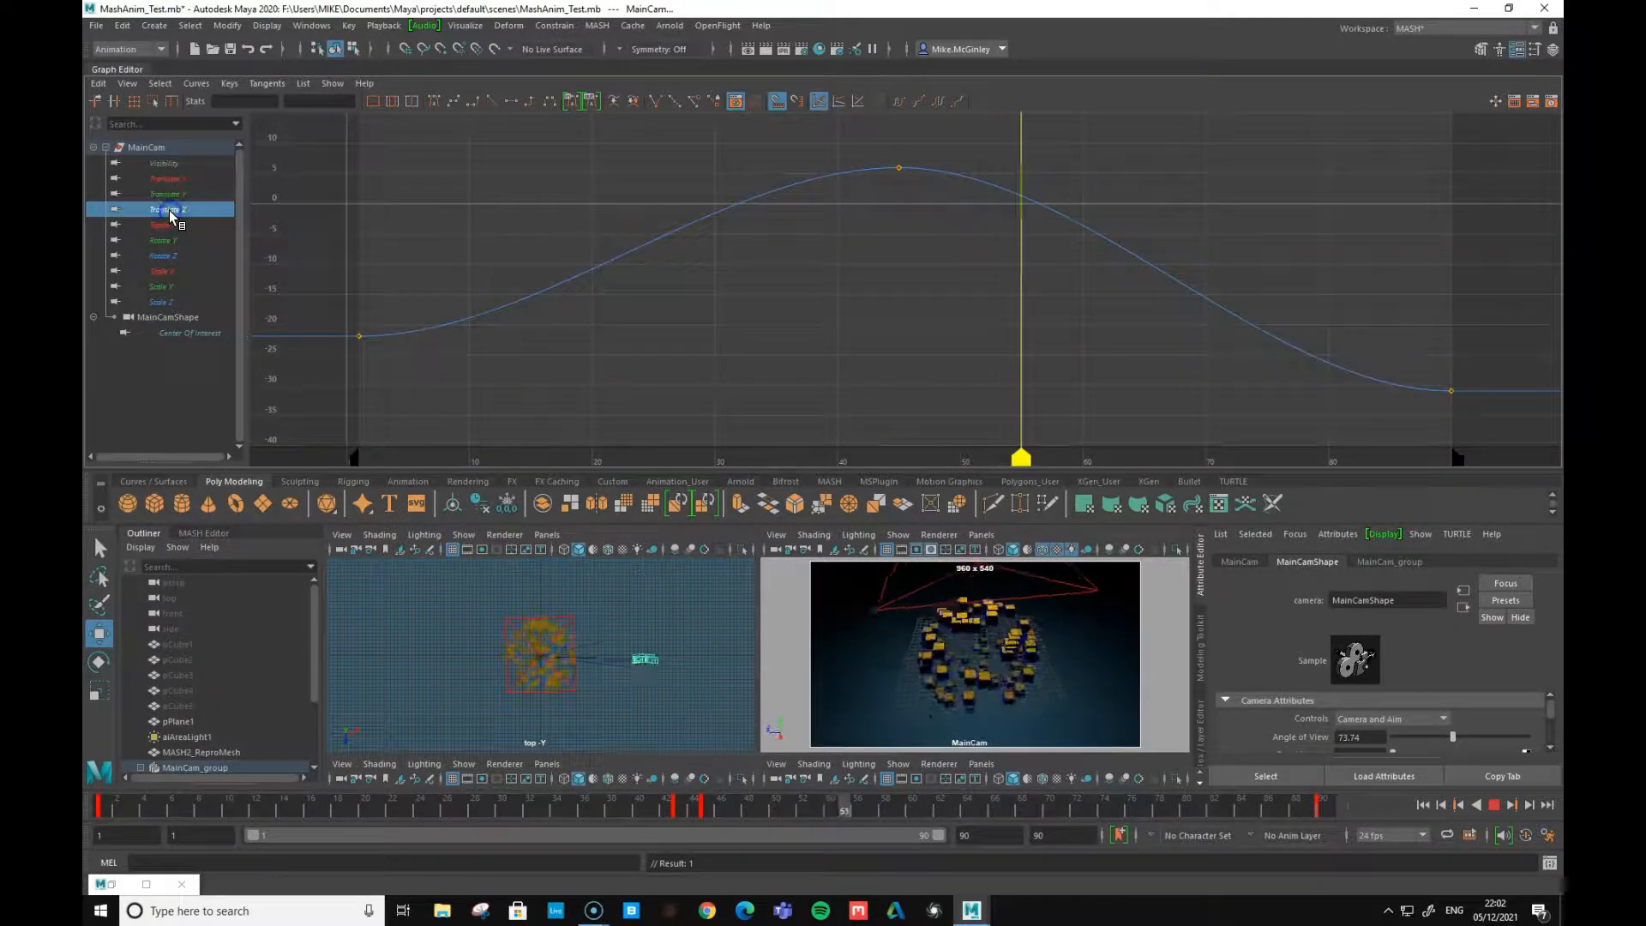
left_click(898, 168)
middle_click_drag(906, 220, 914, 134)
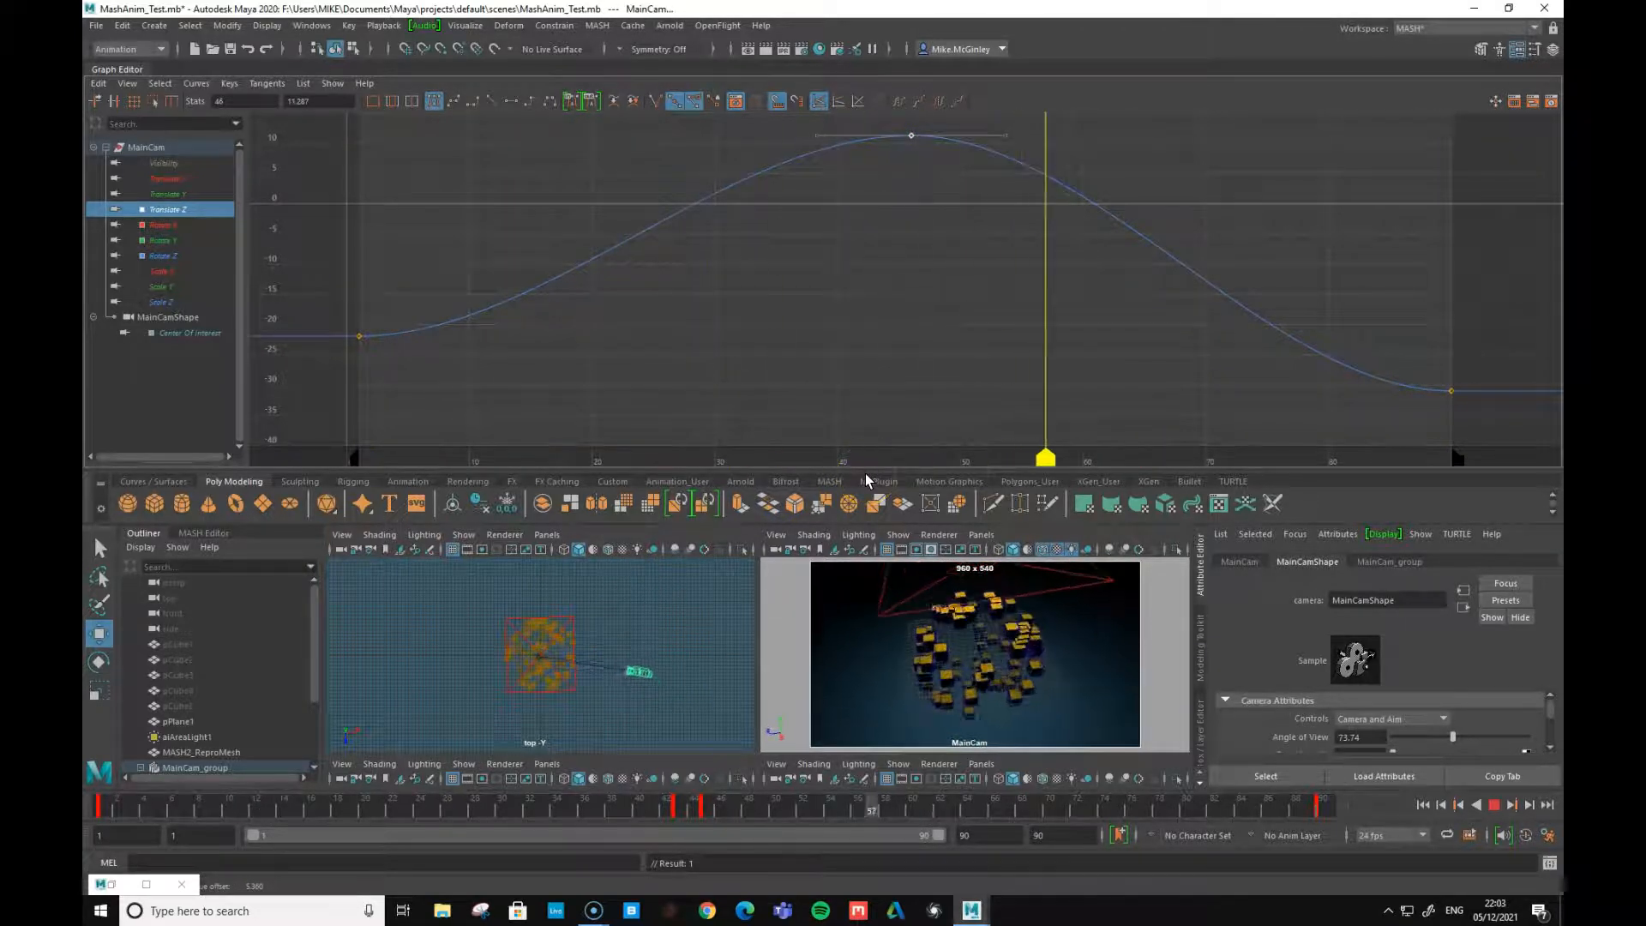
left_click(1453, 390)
middle_click_drag(1452, 390, 1452, 415)
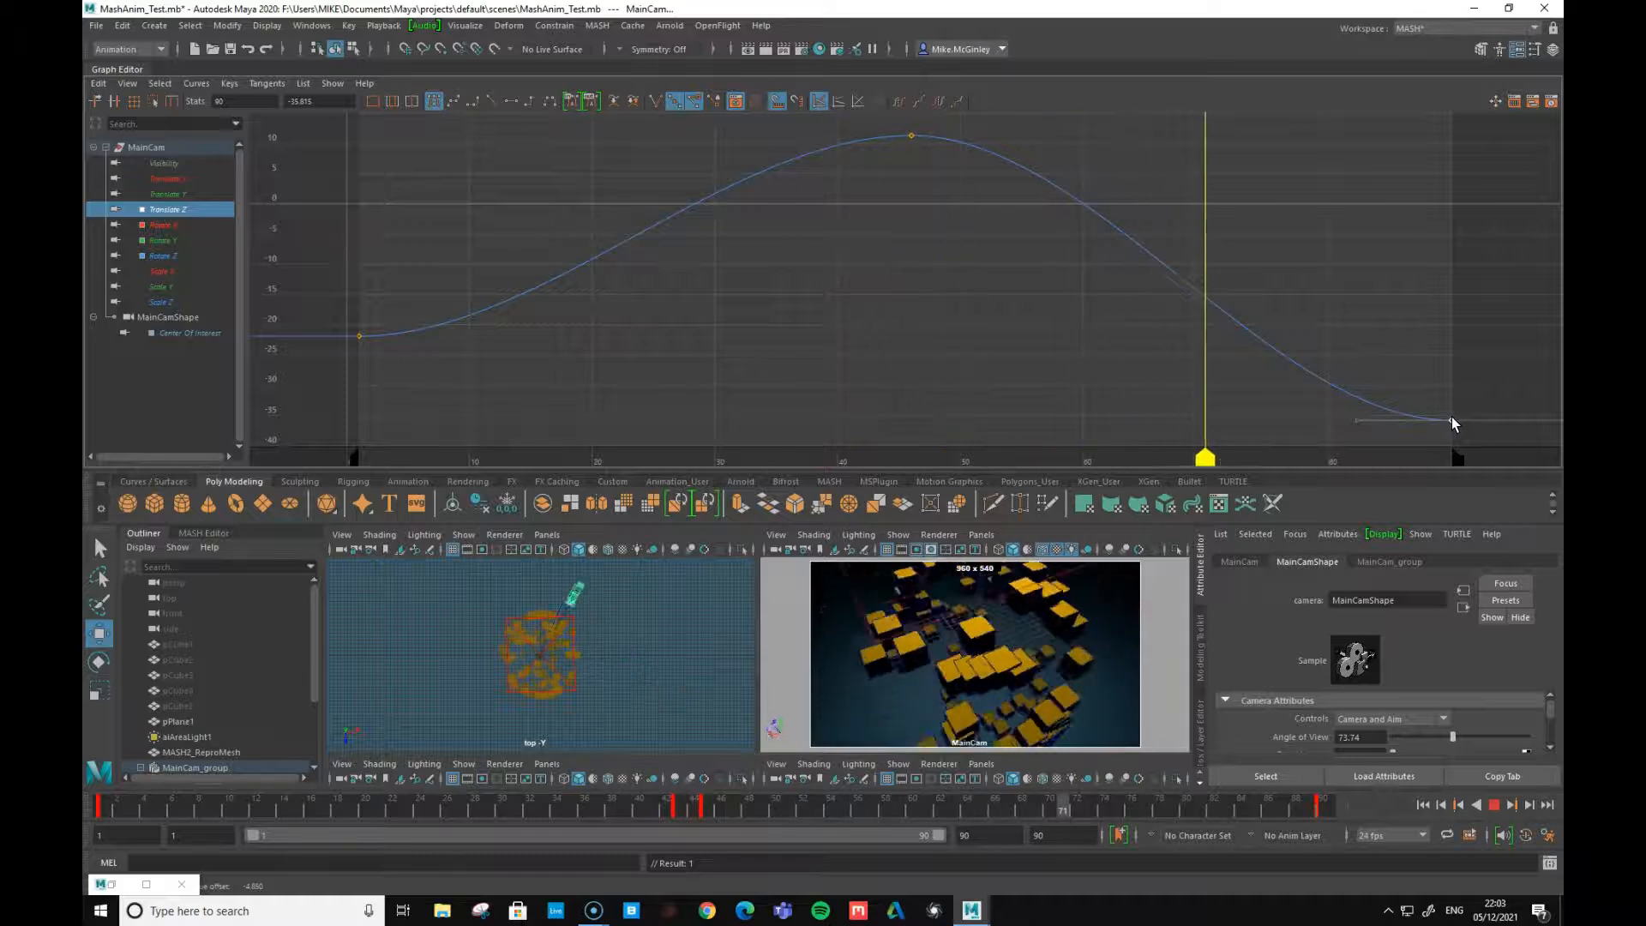
mouse_move(1455, 420)
left_mouse_down()
mouse_move(1452, 351)
mouse_move(1452, 431)
left_mouse_up()
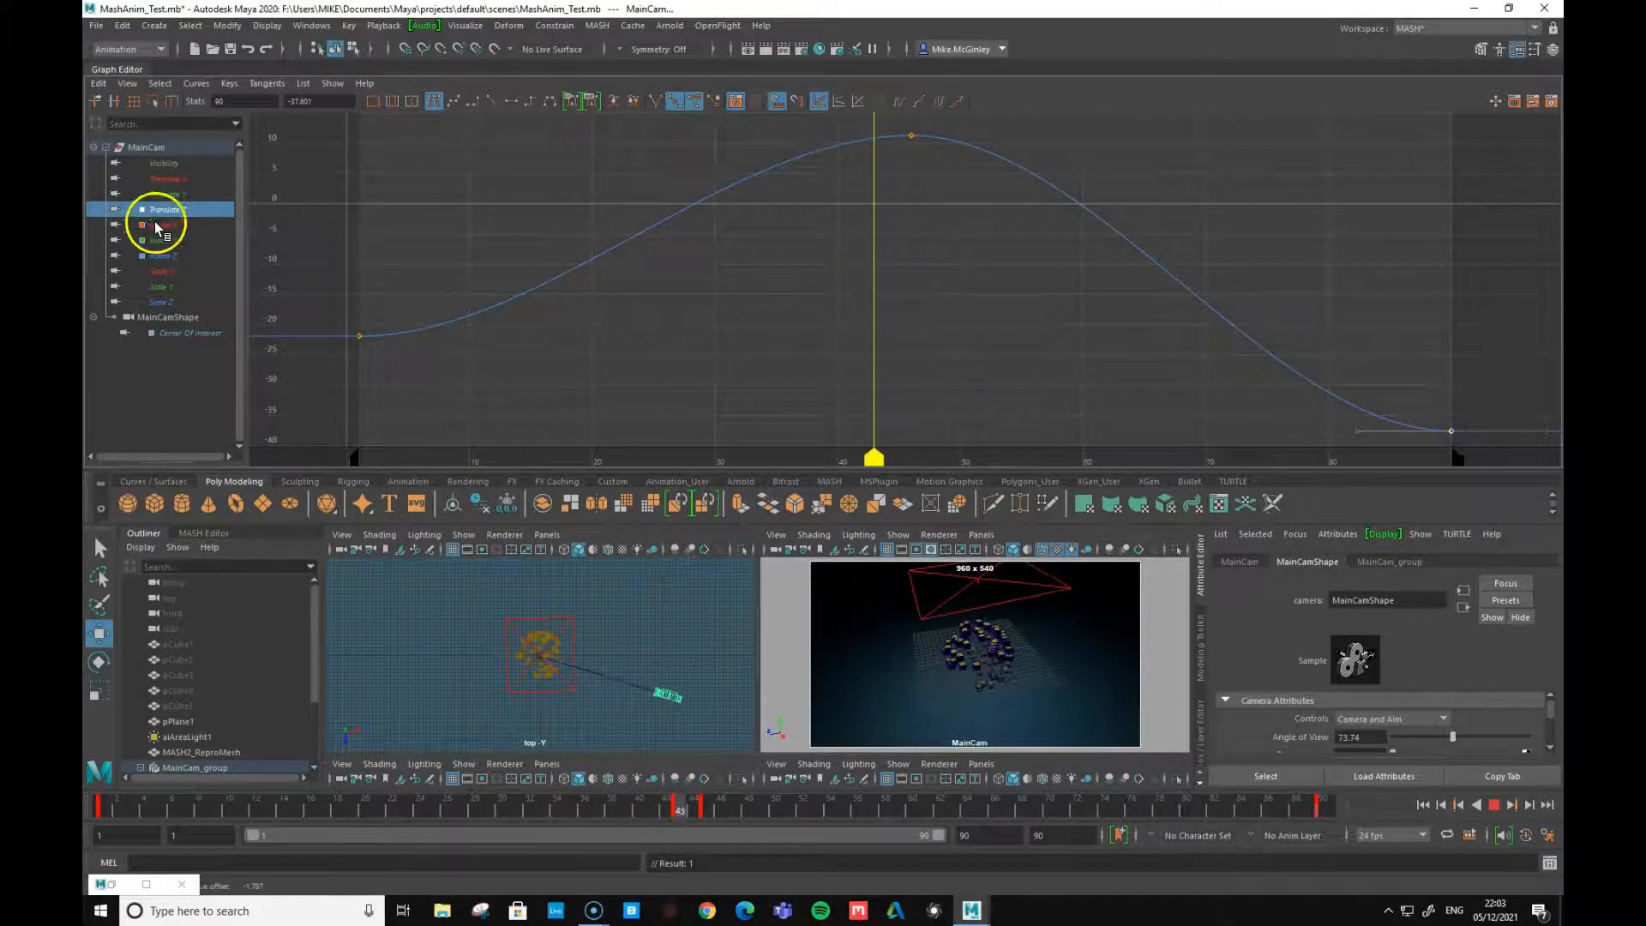
- Isolate the Translate Y curve again and raise its last key at frame 90 to about 25.9
left_click(164, 194)
left_click_drag(1458, 341, 1444, 266)
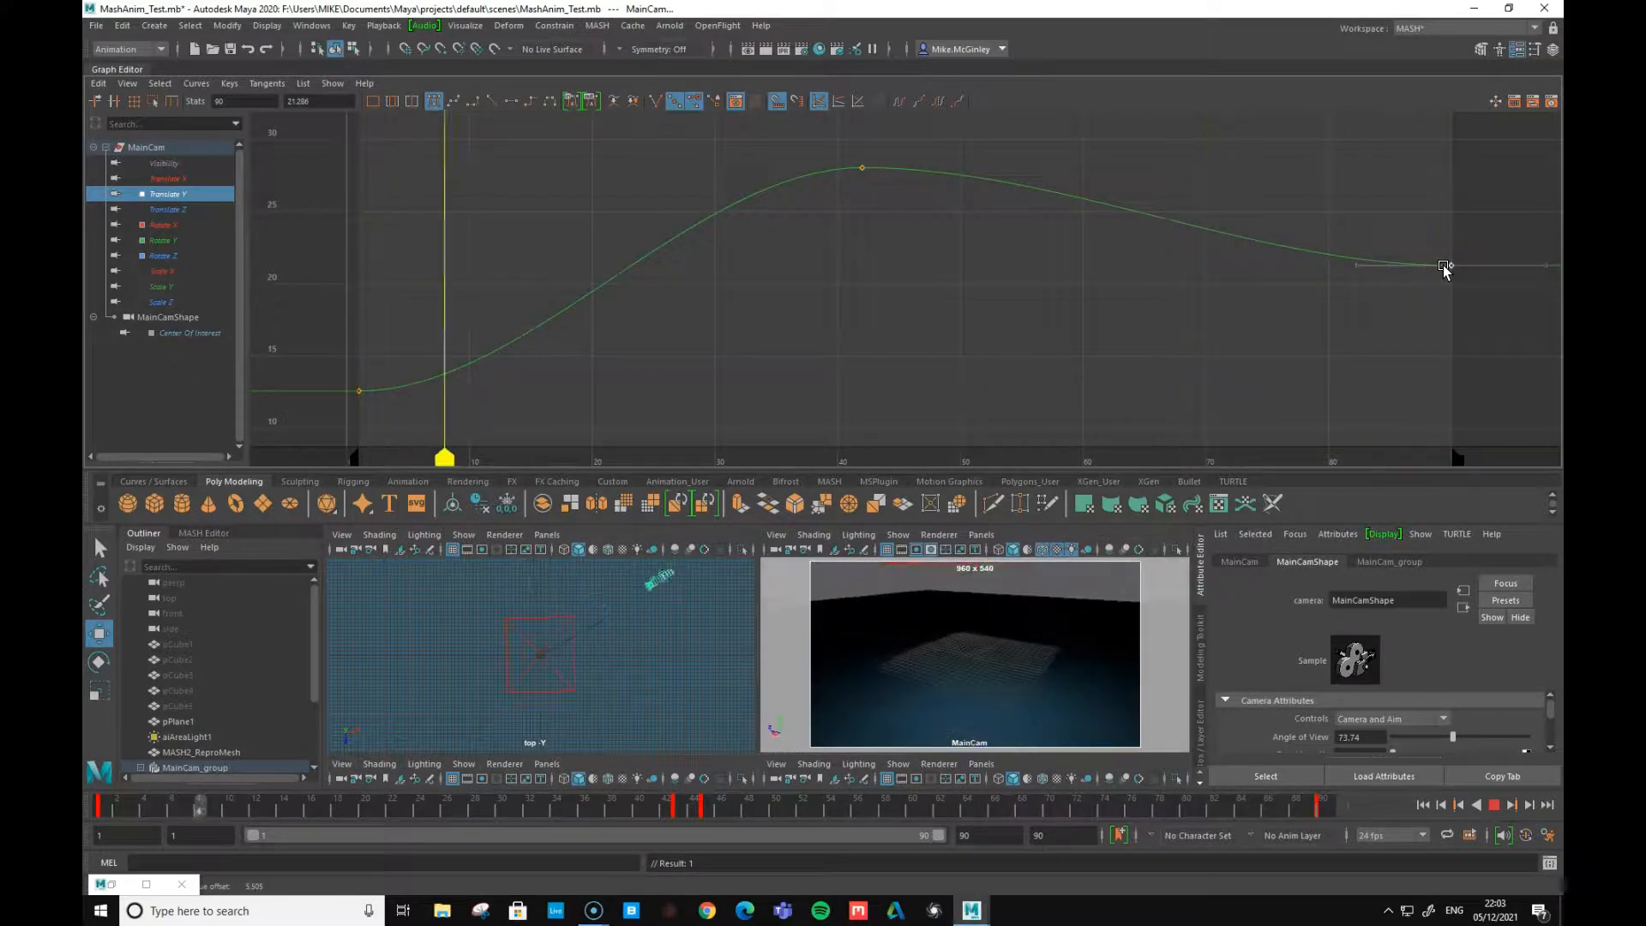
left_click_drag(1446, 266, 1450, 193)
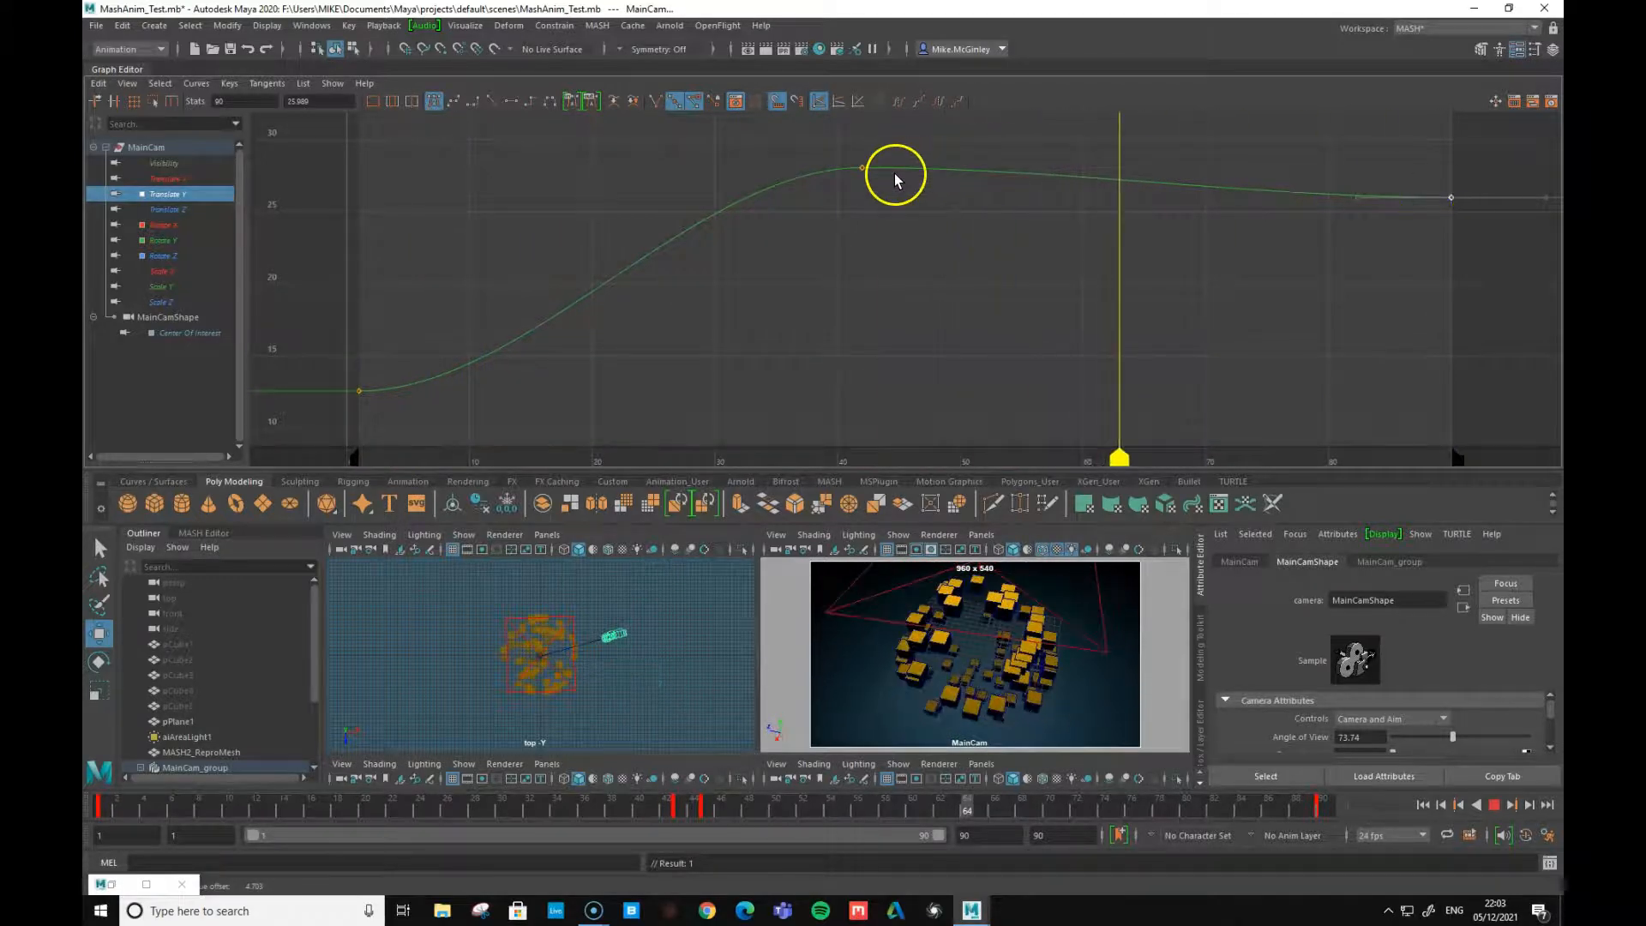
- Move the middle Translate Y key to frame 40 at about 39.6, stop playback and frame the whole curve
left_click(861, 169)
middle_click_drag(861, 173, 840, 16)
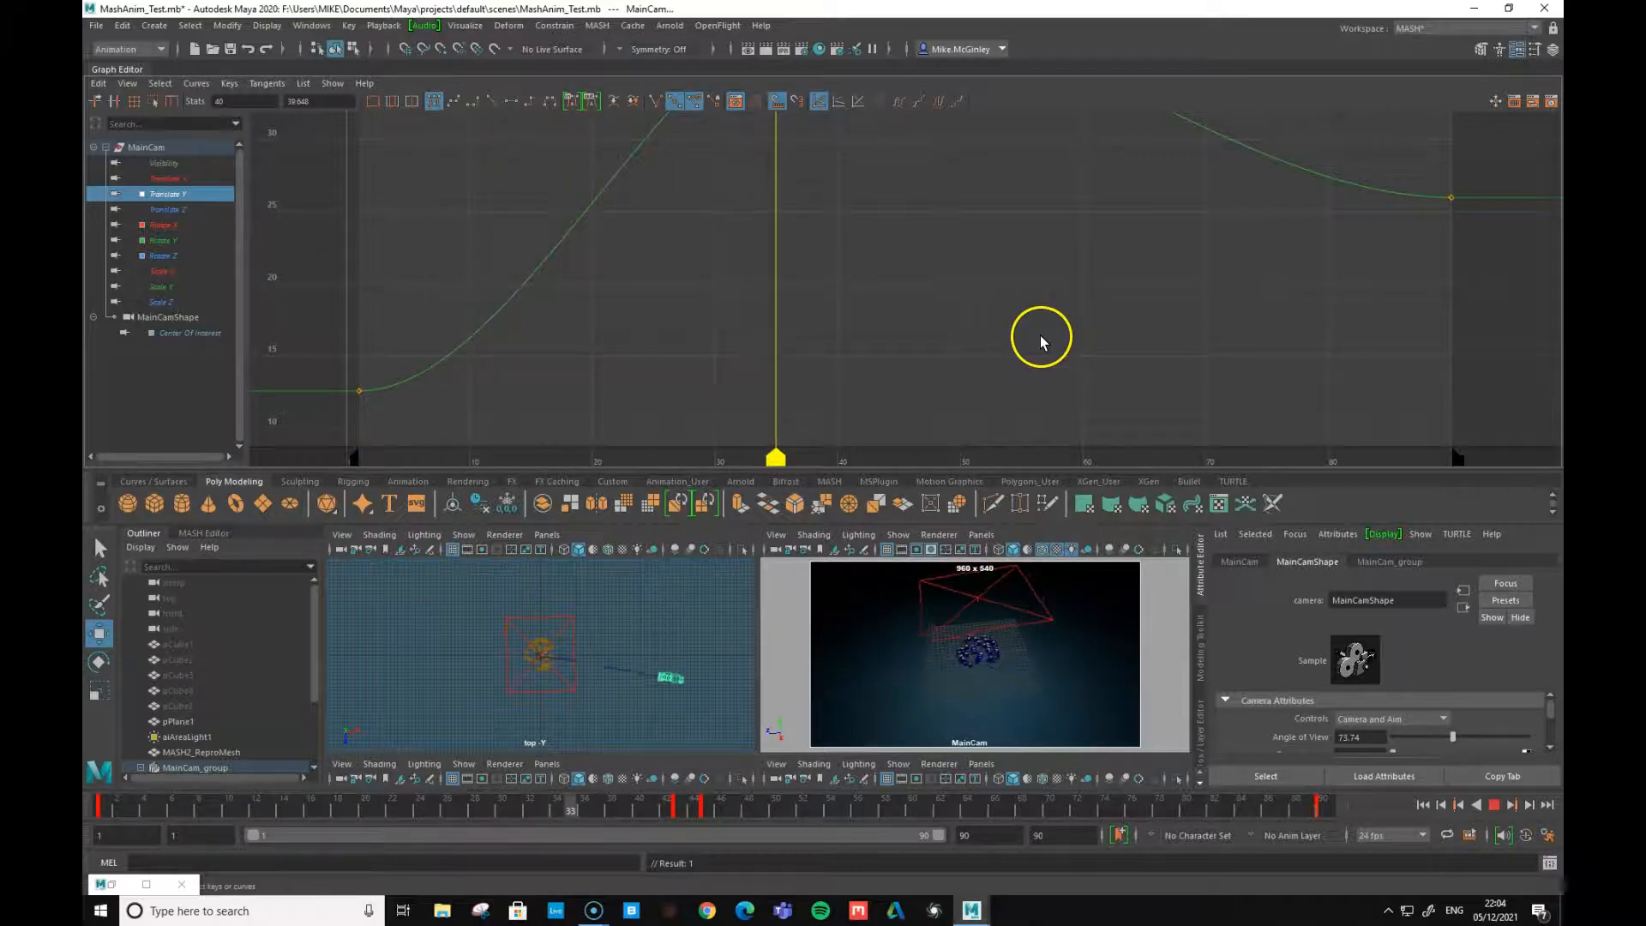
key("Escape")
key("a")
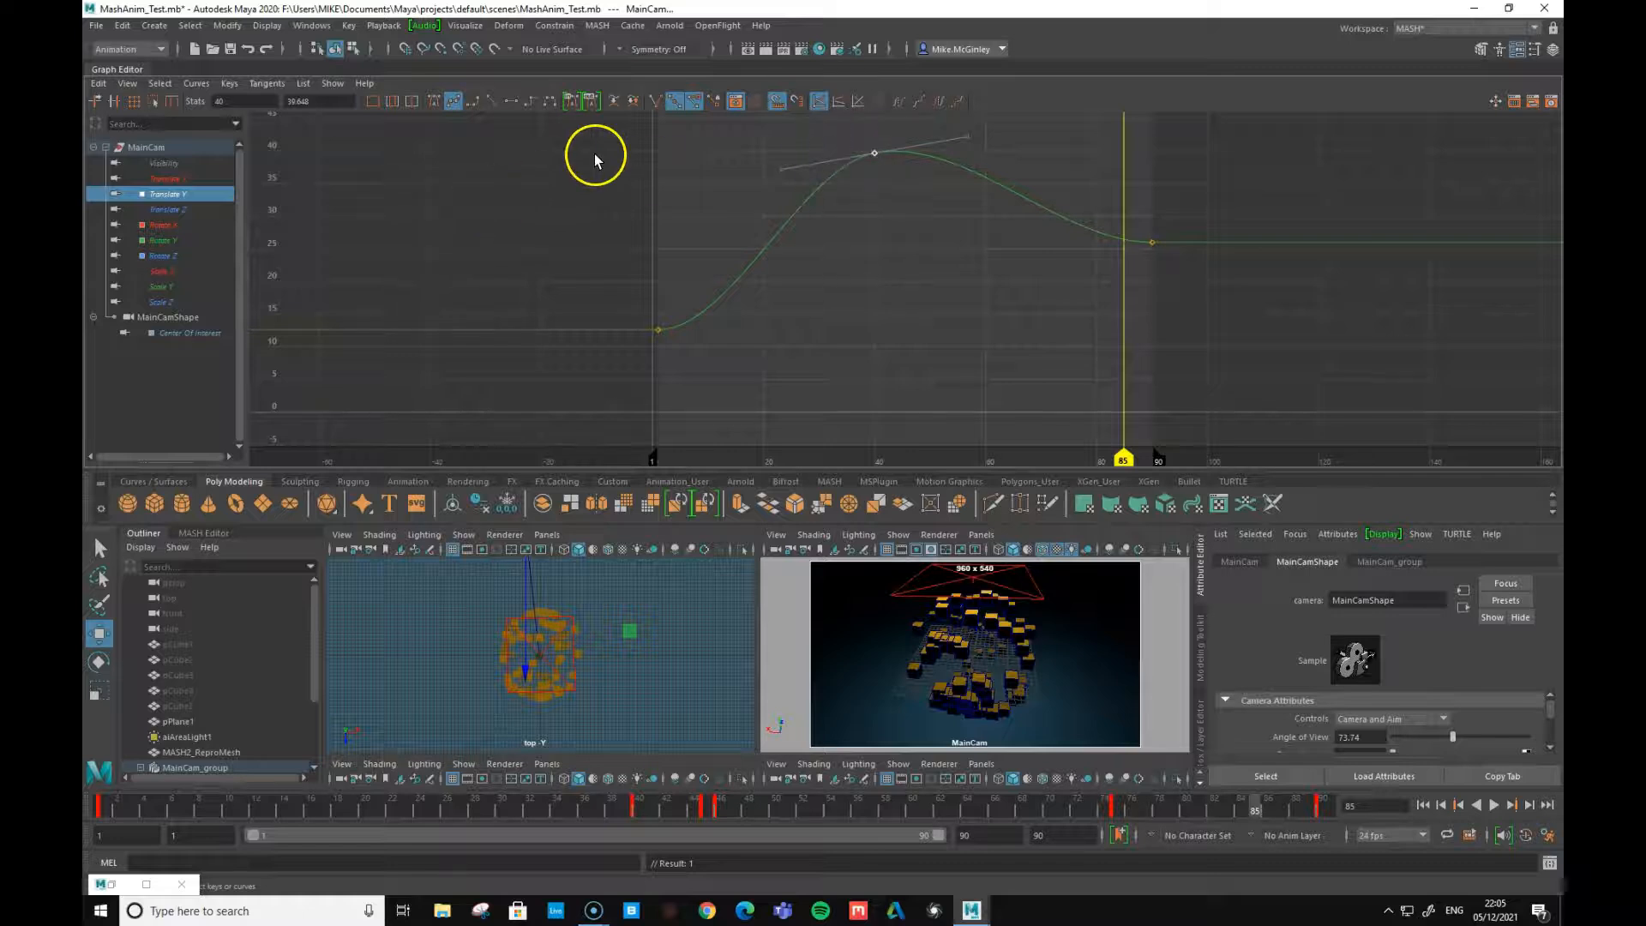
- Try flat, stepped and plateau tangents on the Translate Y key at frame 40, and set it to linear tangents
left_click(513, 101)
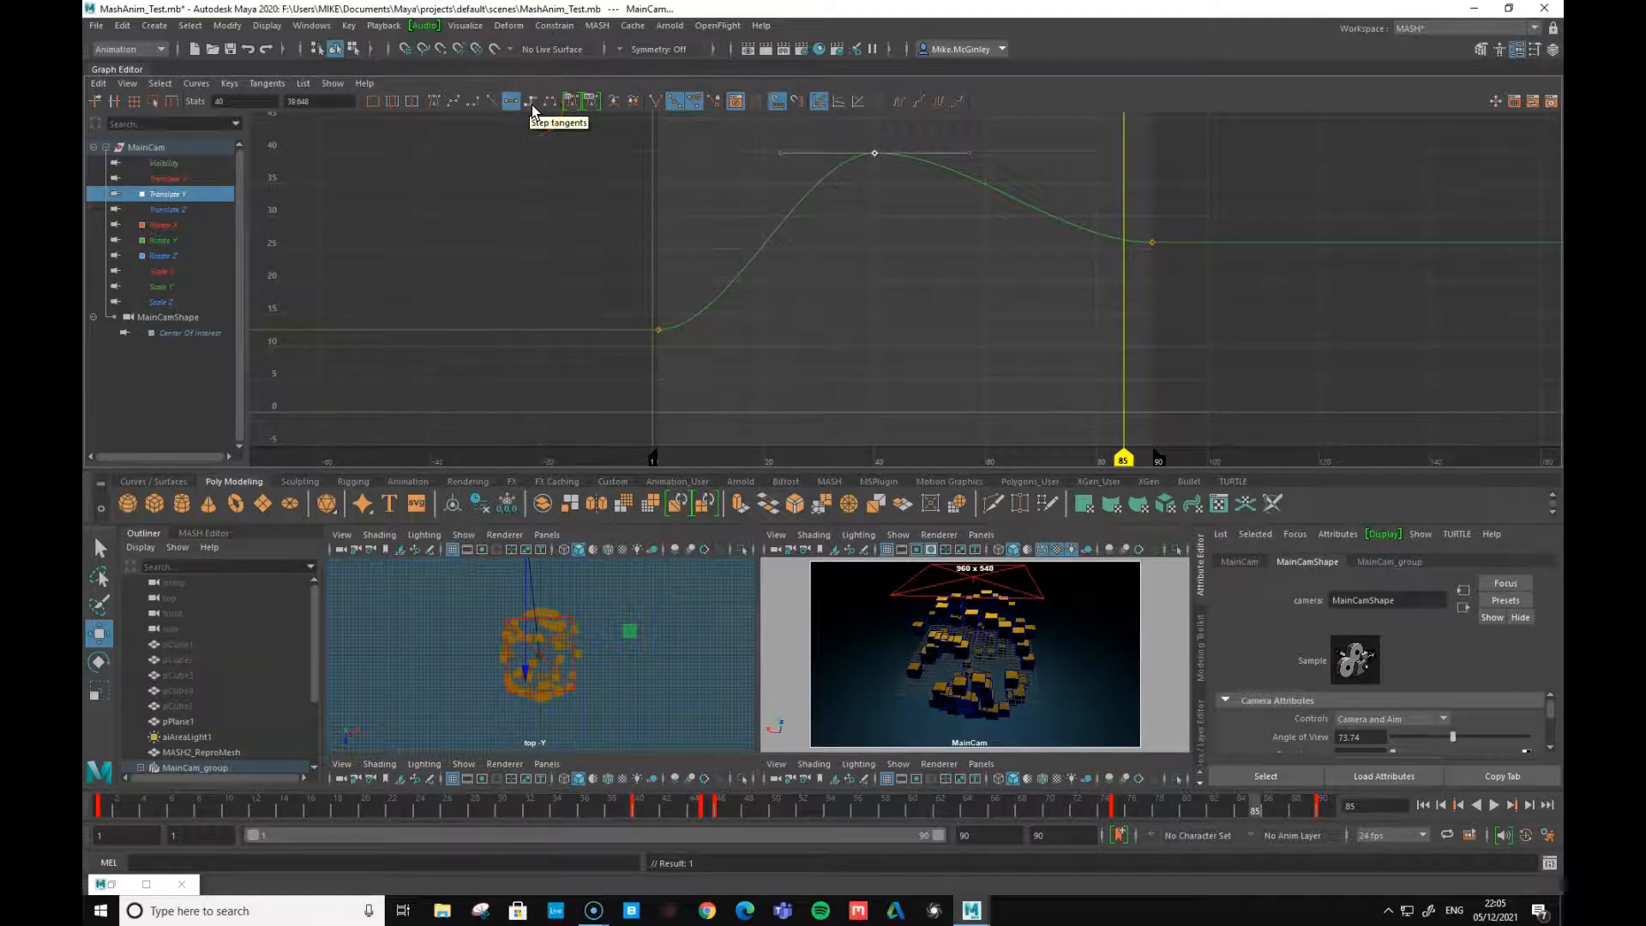
left_click(532, 107)
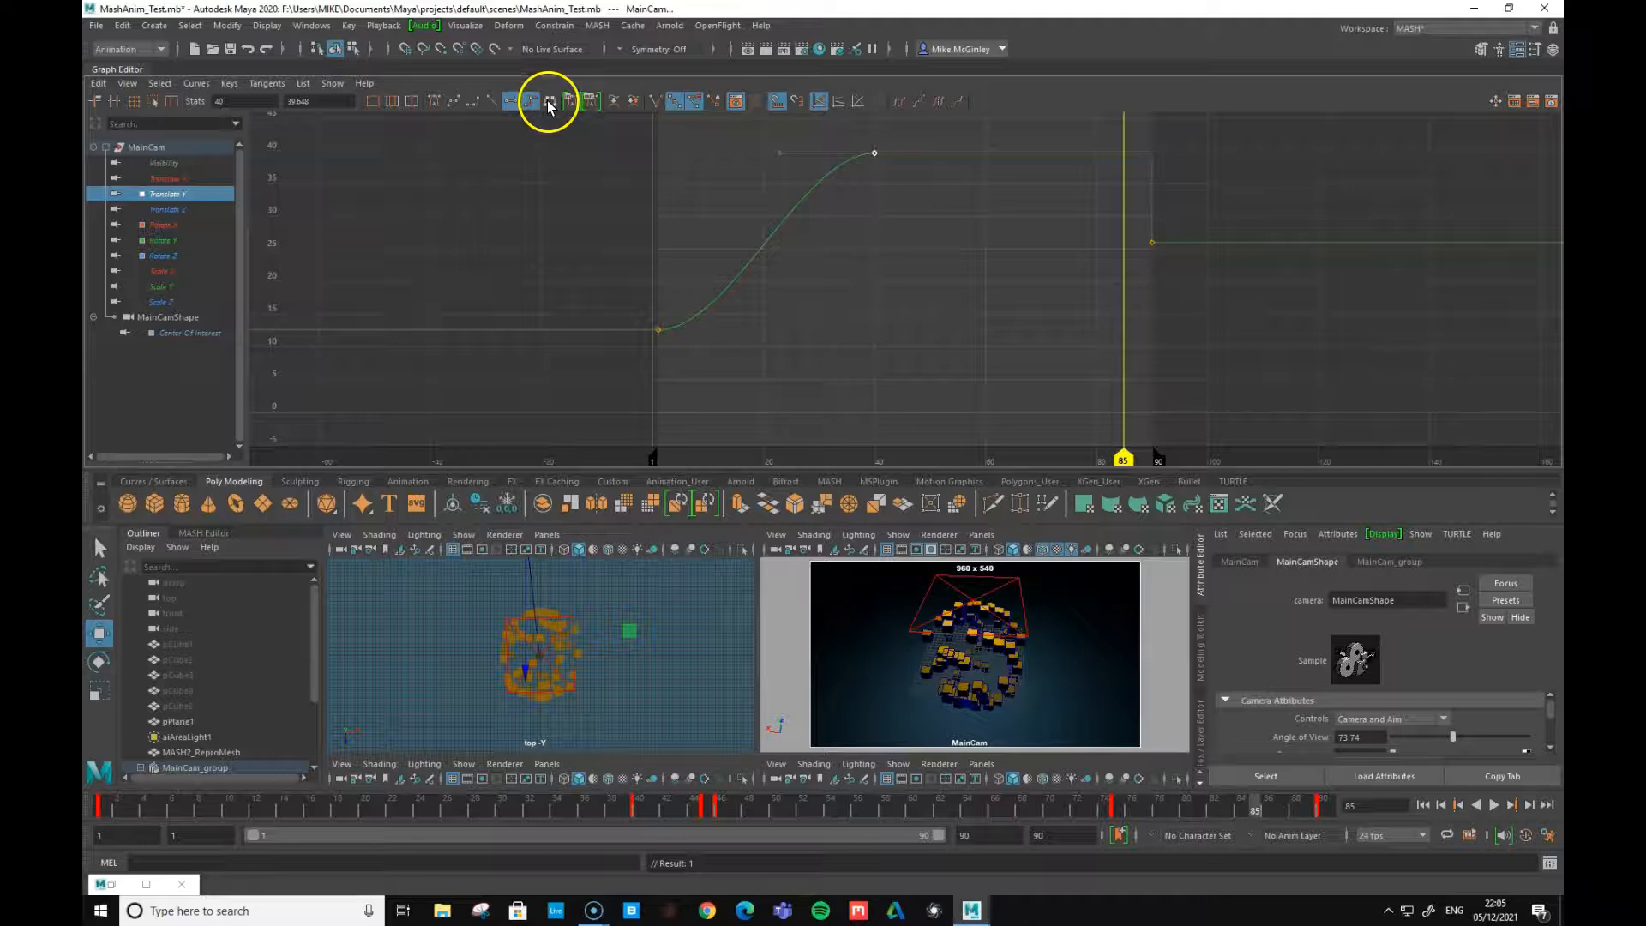
left_click(548, 103)
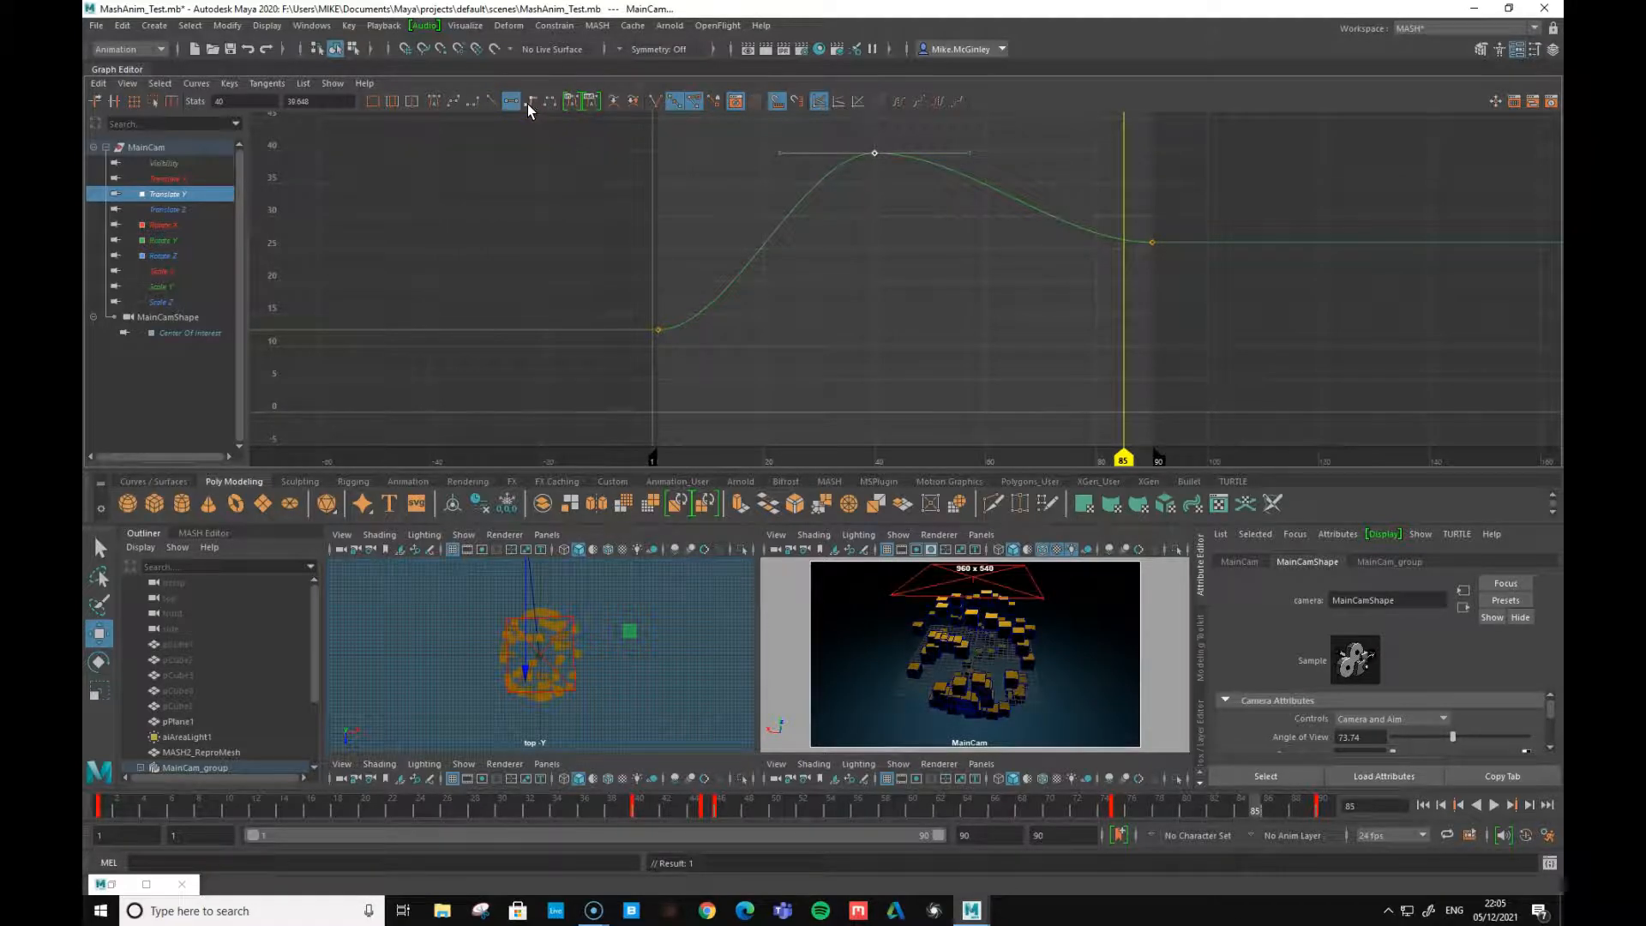
left_click(491, 102)
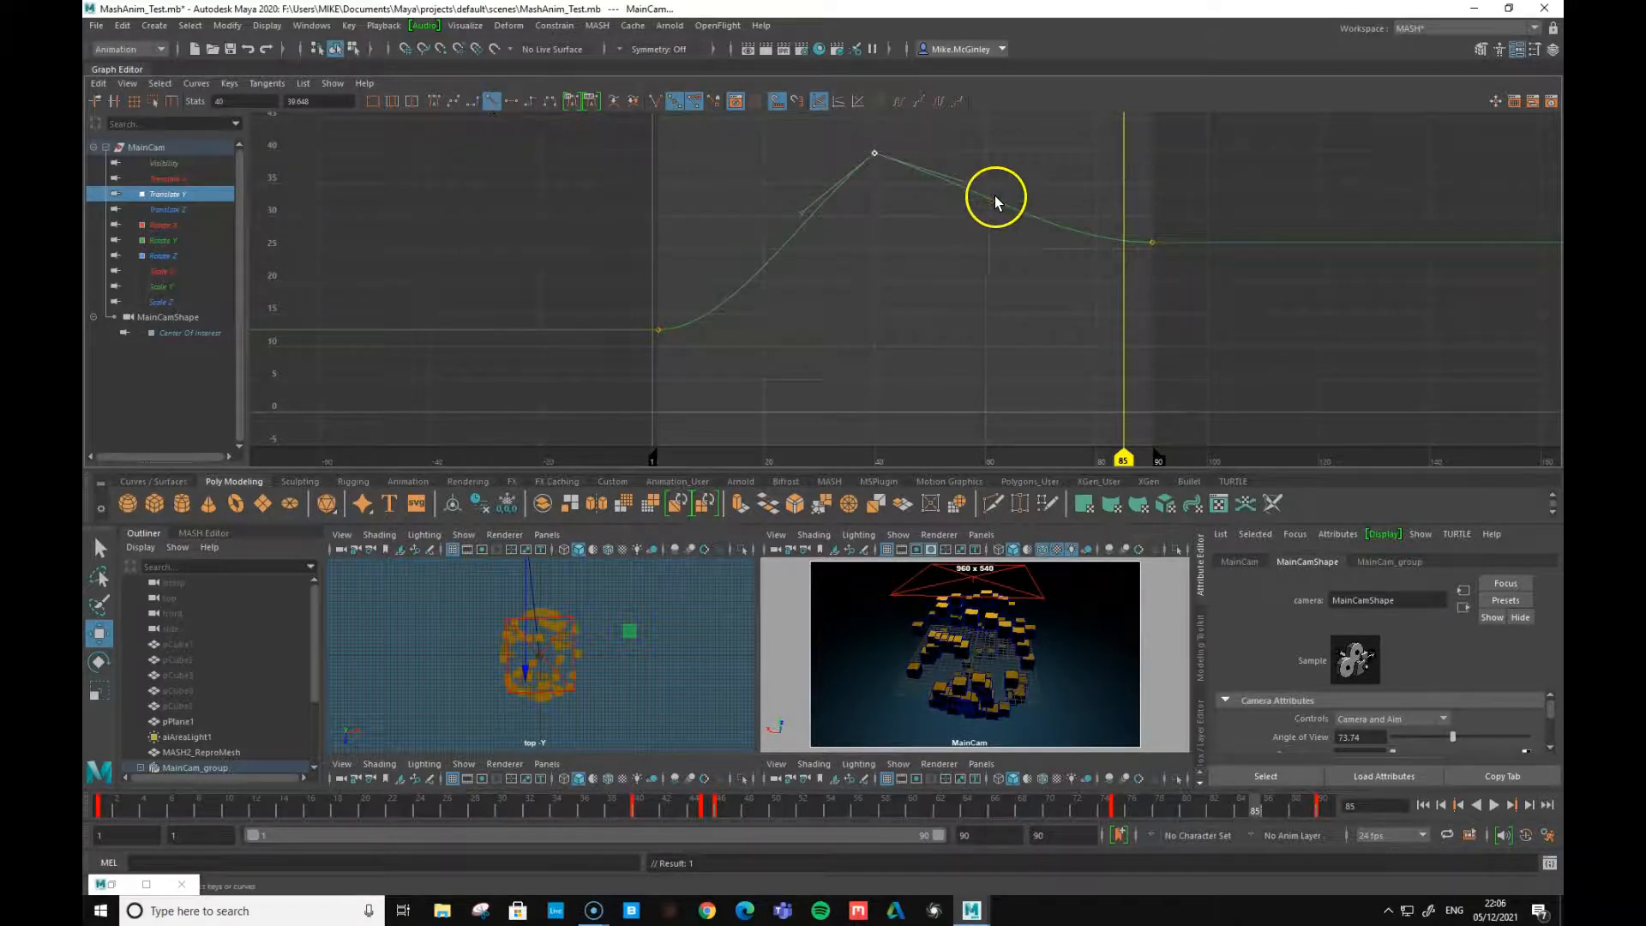
- Adjust the outgoing tangent handle of the Translate Y key at frame 40 and lower the key to about 34.6
mouse_move(963, 189)
left_mouse_down()
mouse_move(915, 246)
mouse_move(952, 205)
left_mouse_up()
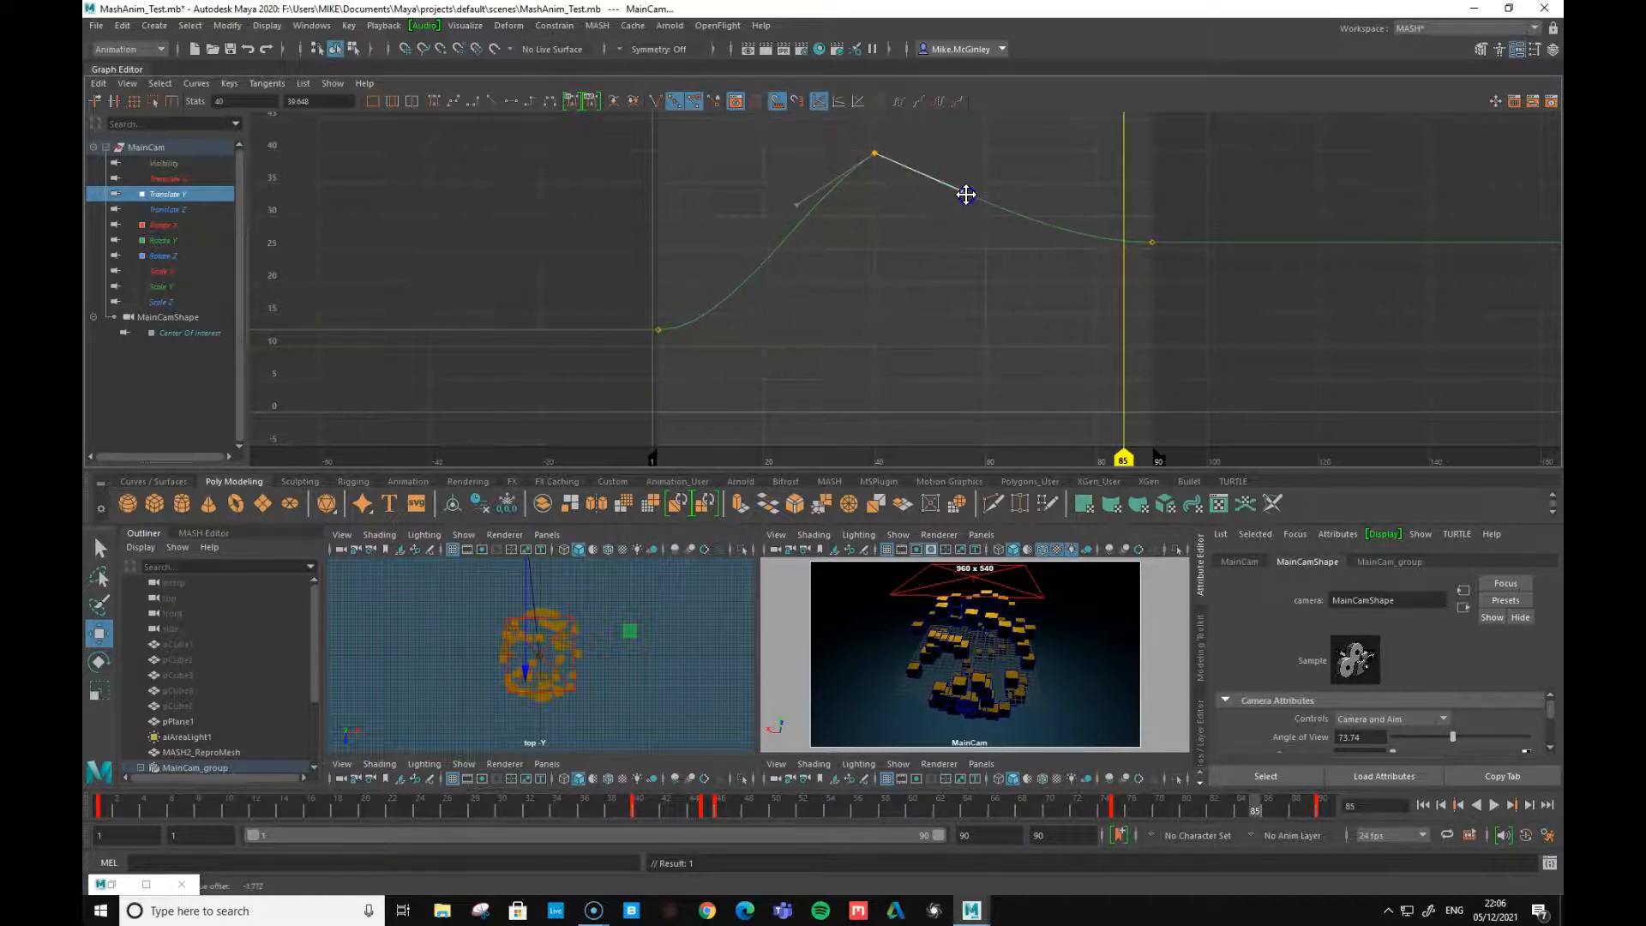
left_click_drag(875, 154, 873, 188)
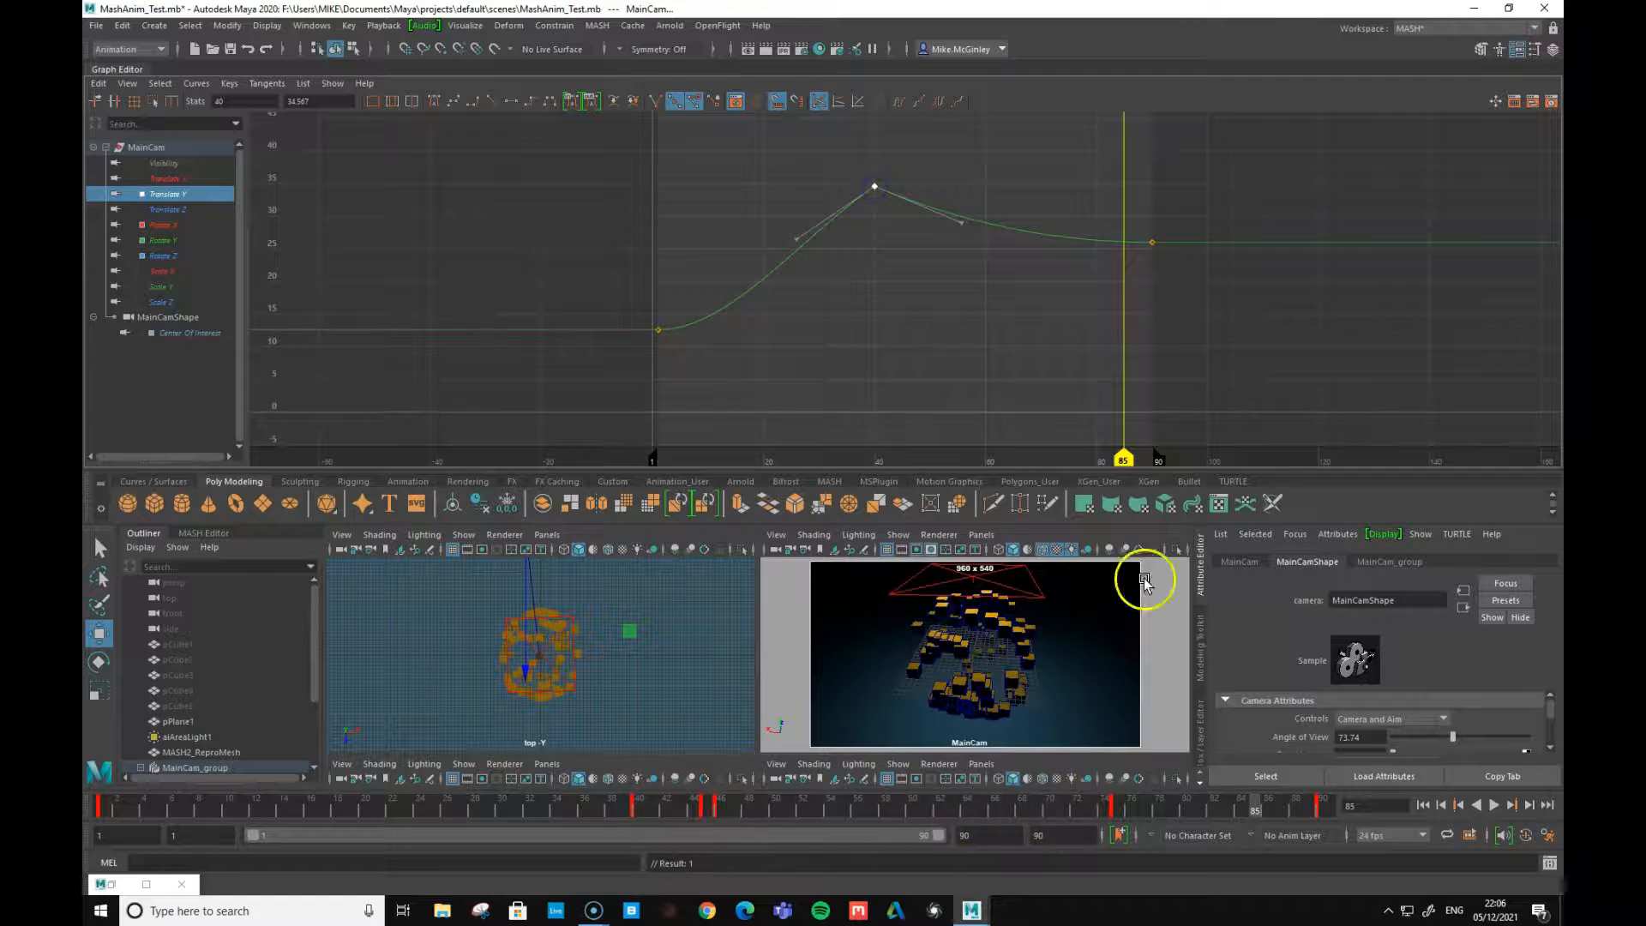
- Play the animation from frame 30 and try different tangent angles on both sides of the Translate Y key at frame 40, then stop playback
mouse_move(1122, 459)
left_mouse_down()
mouse_move(780, 455)
mouse_move(819, 467)
left_mouse_up()
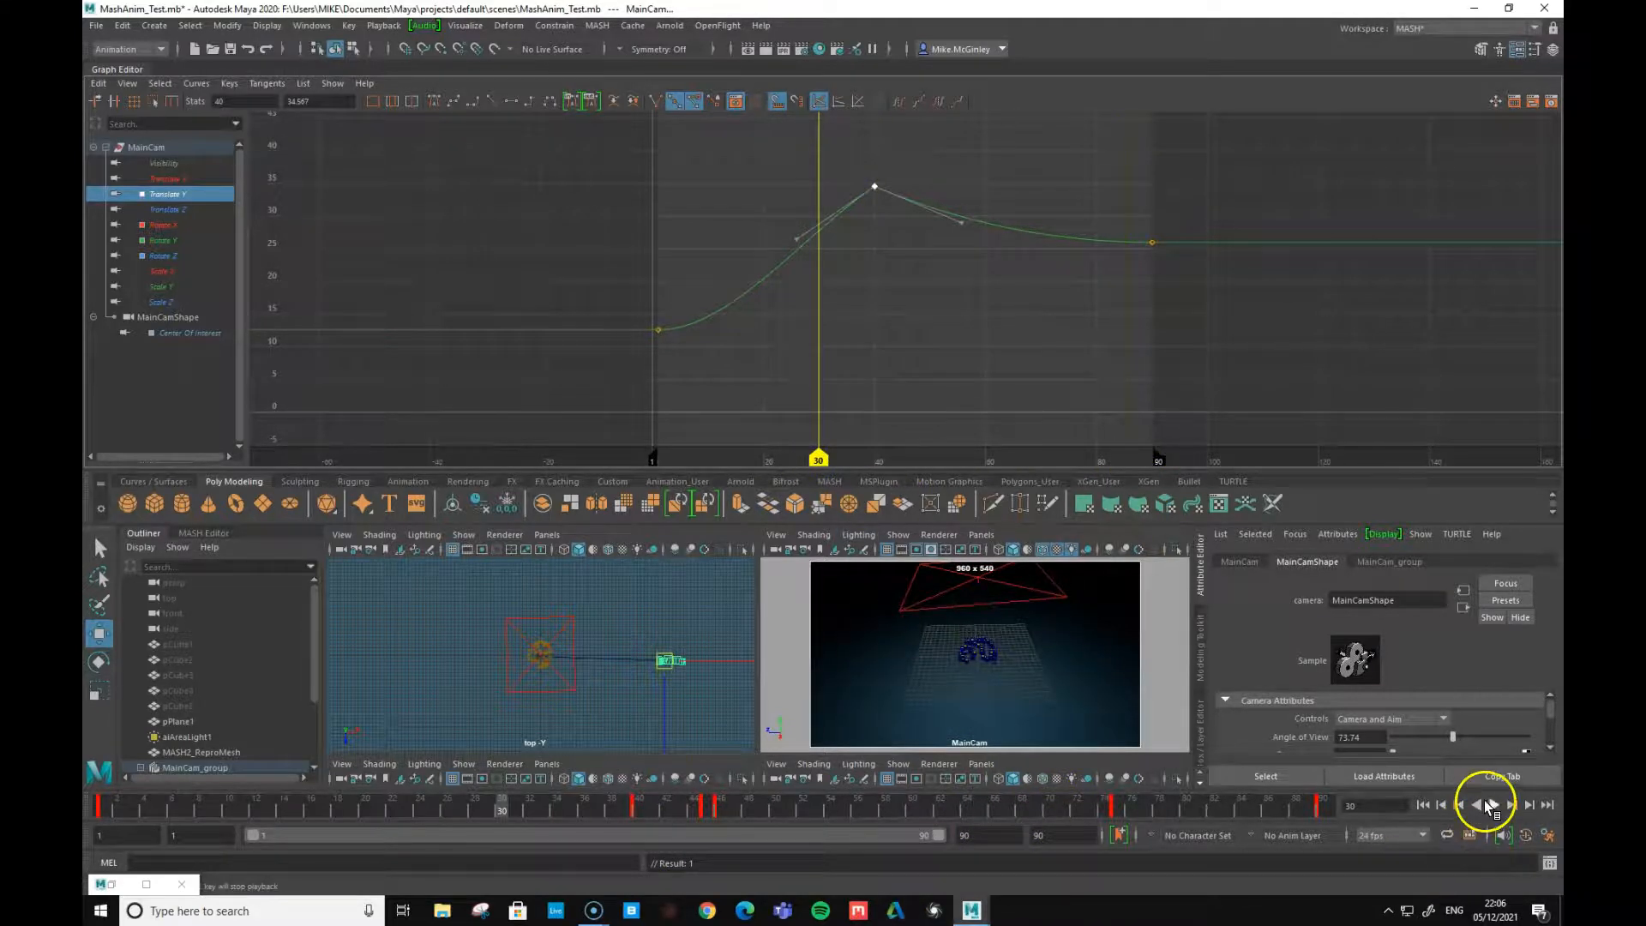
left_click(1497, 805)
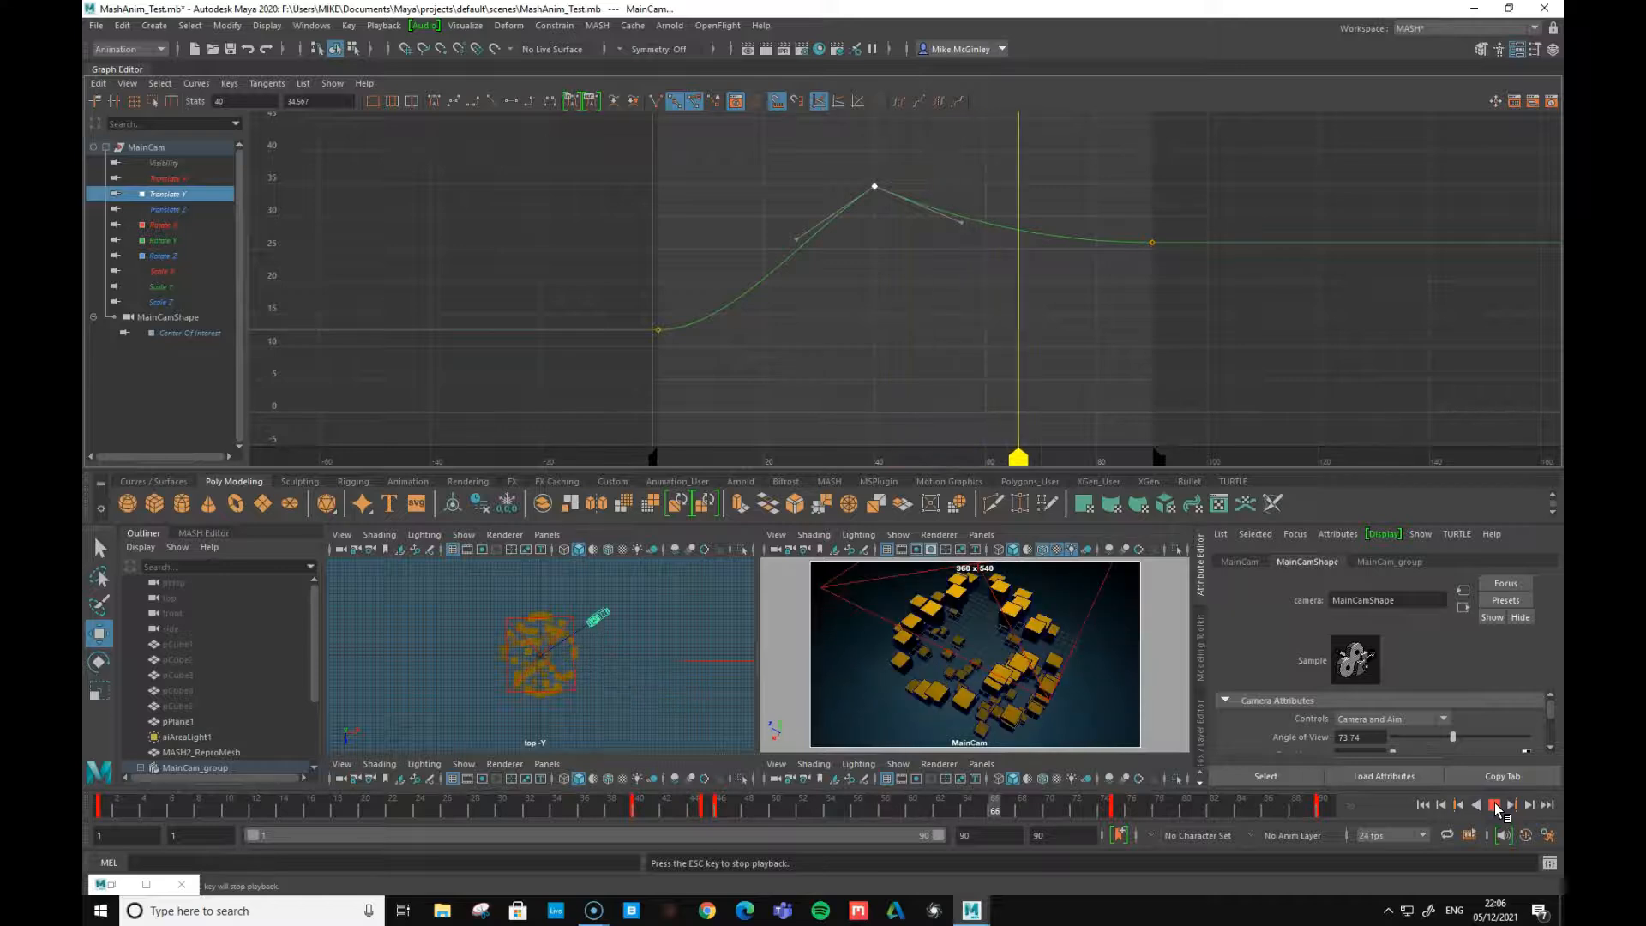
left_click_drag(961, 223, 930, 262)
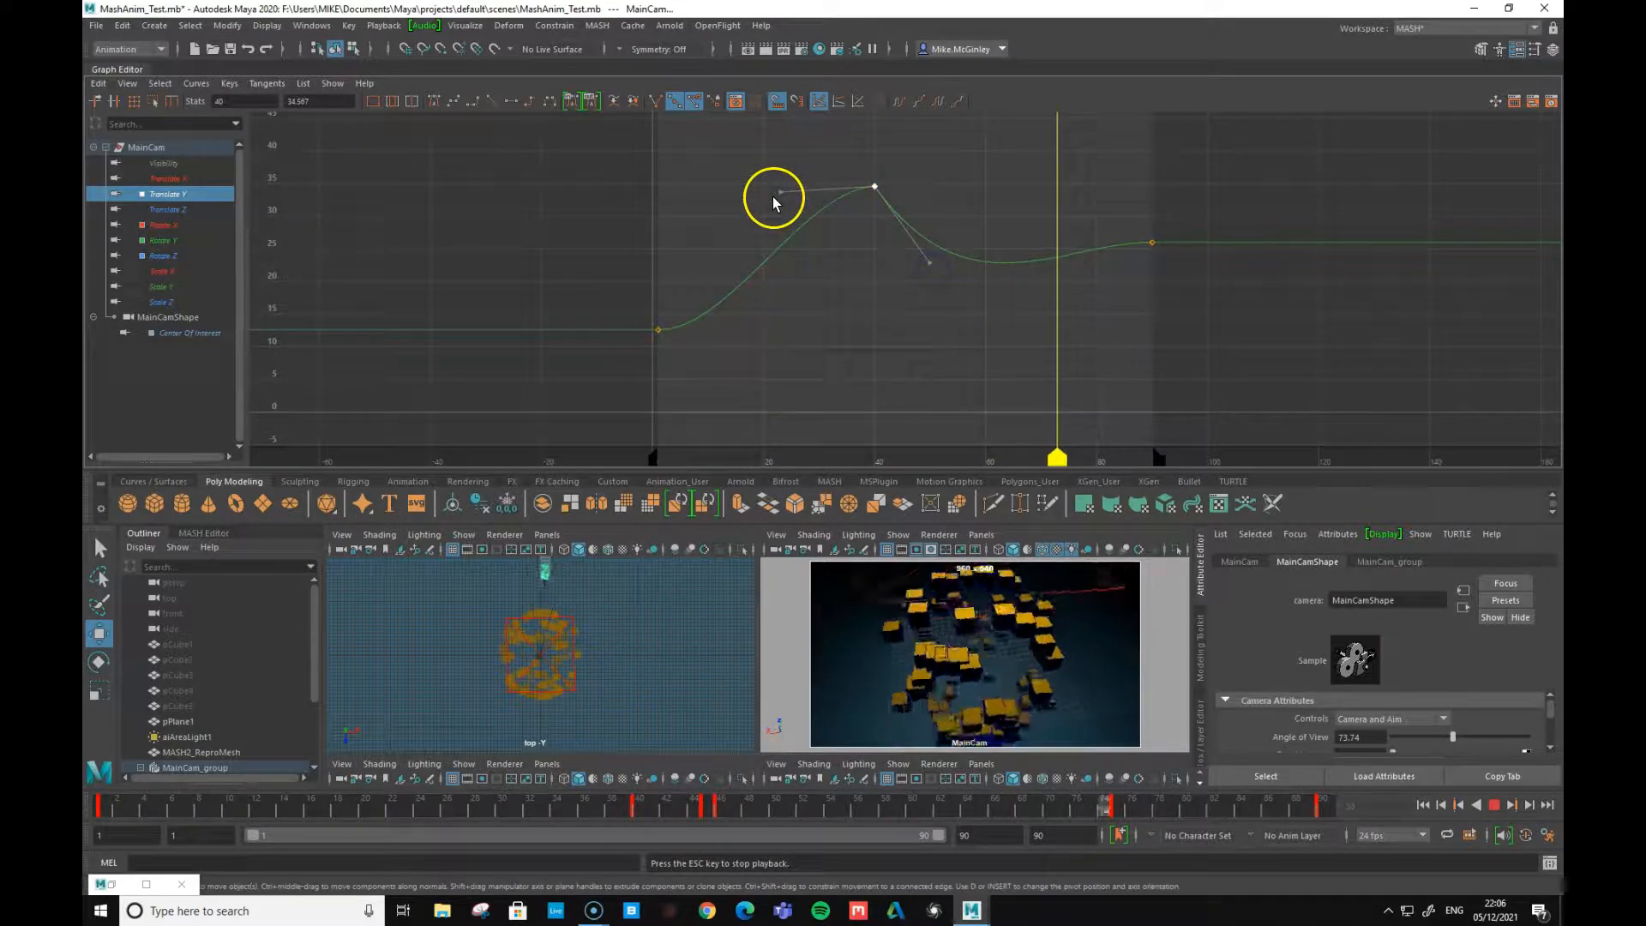
left_click_drag(778, 194, 785, 222)
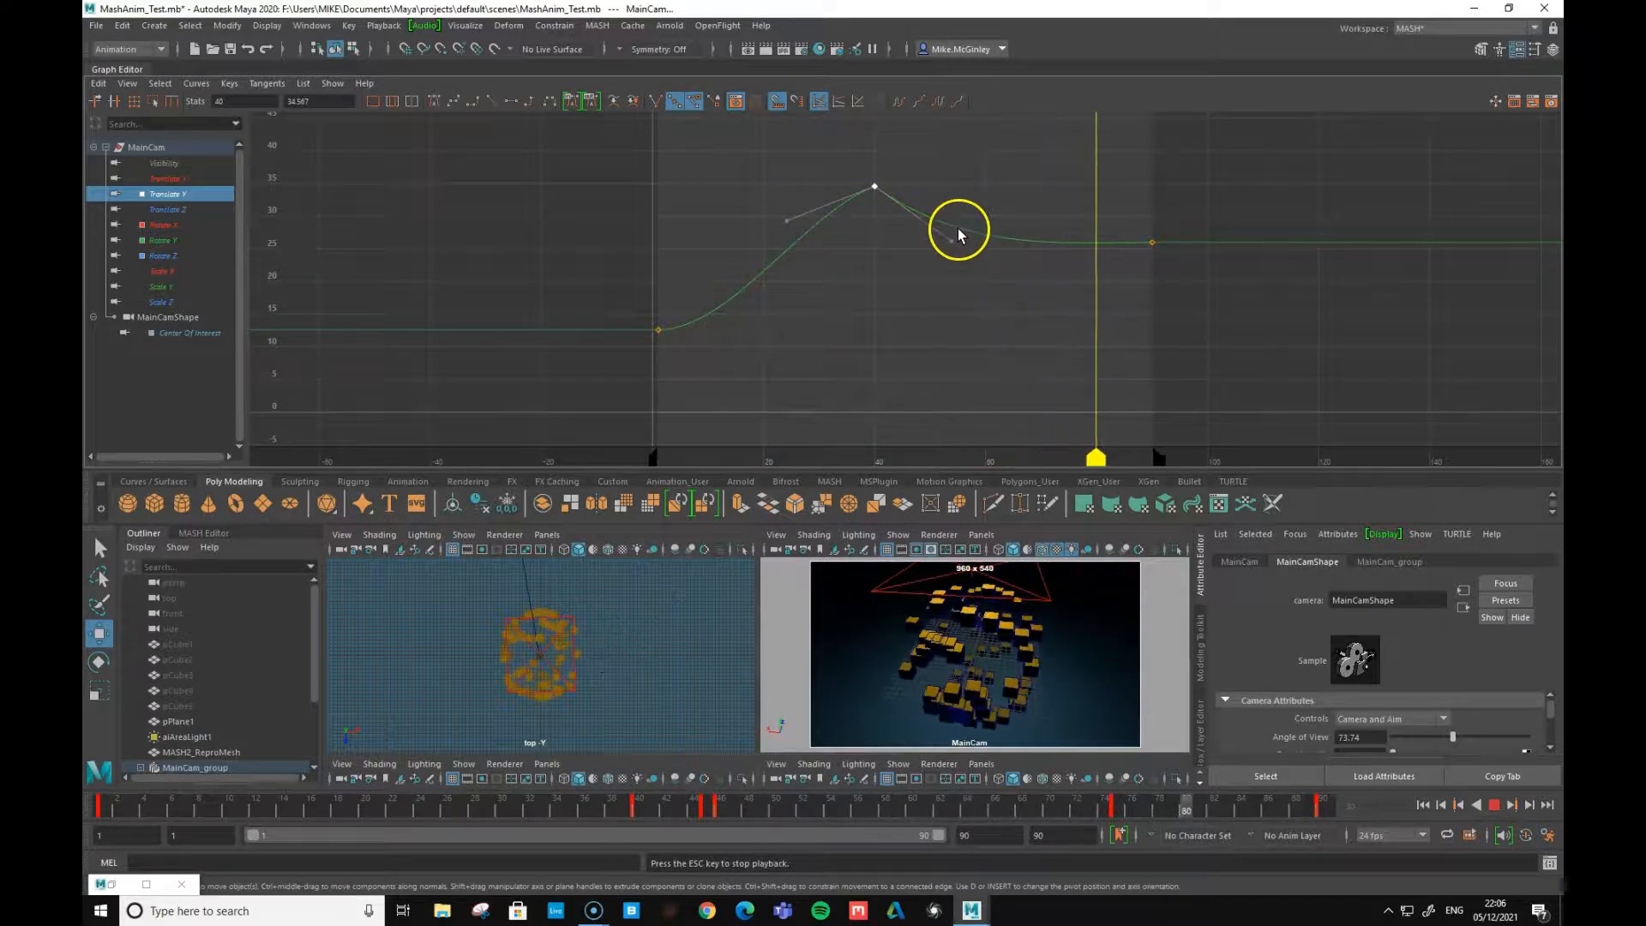
mouse_move(947, 243)
left_mouse_down()
mouse_move(963, 206)
mouse_move(961, 223)
left_mouse_up()
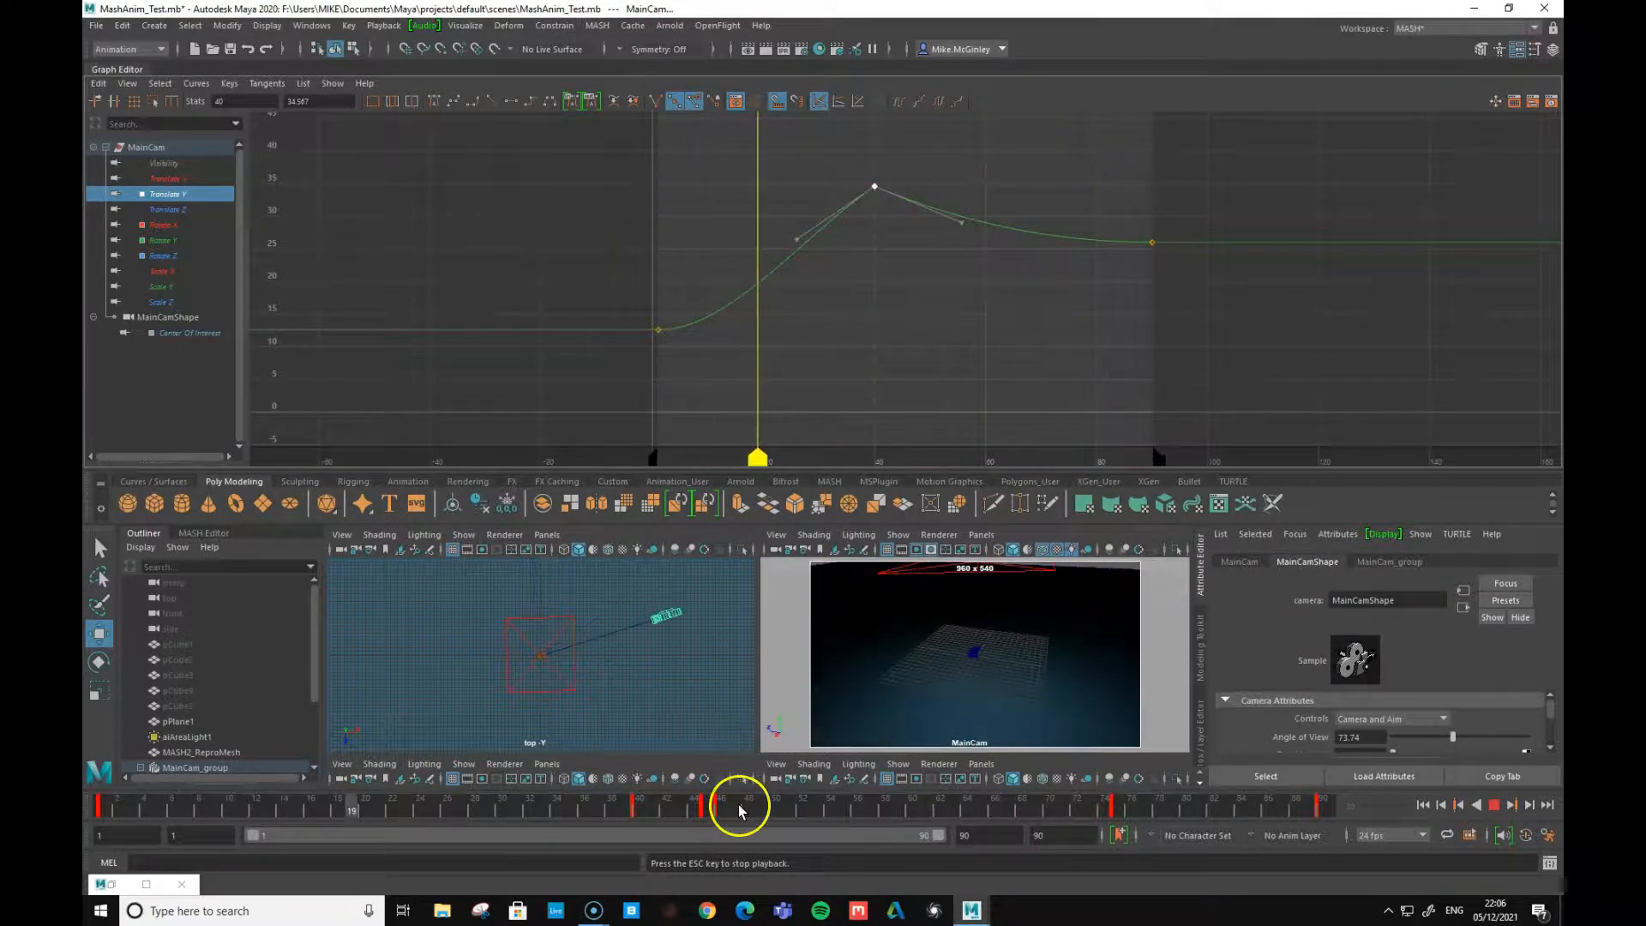
left_click(1495, 804)
- Switch to the Rendering menu set and open the Render Settings window, moving it clear of the camera view
key("F6")
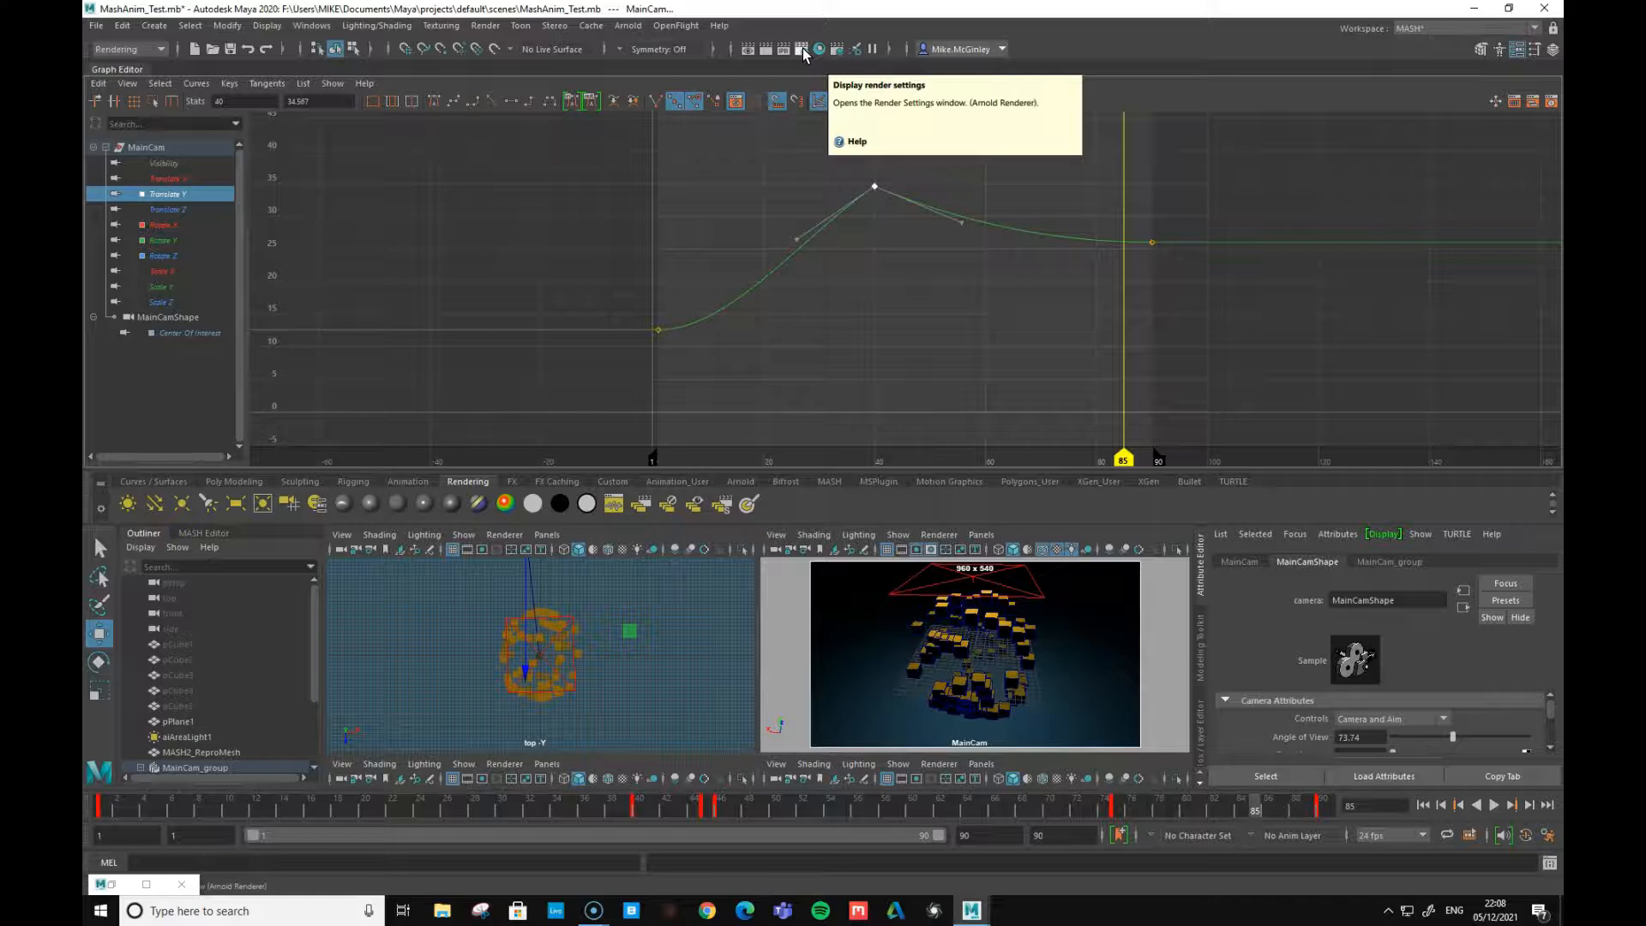
left_click(802, 50)
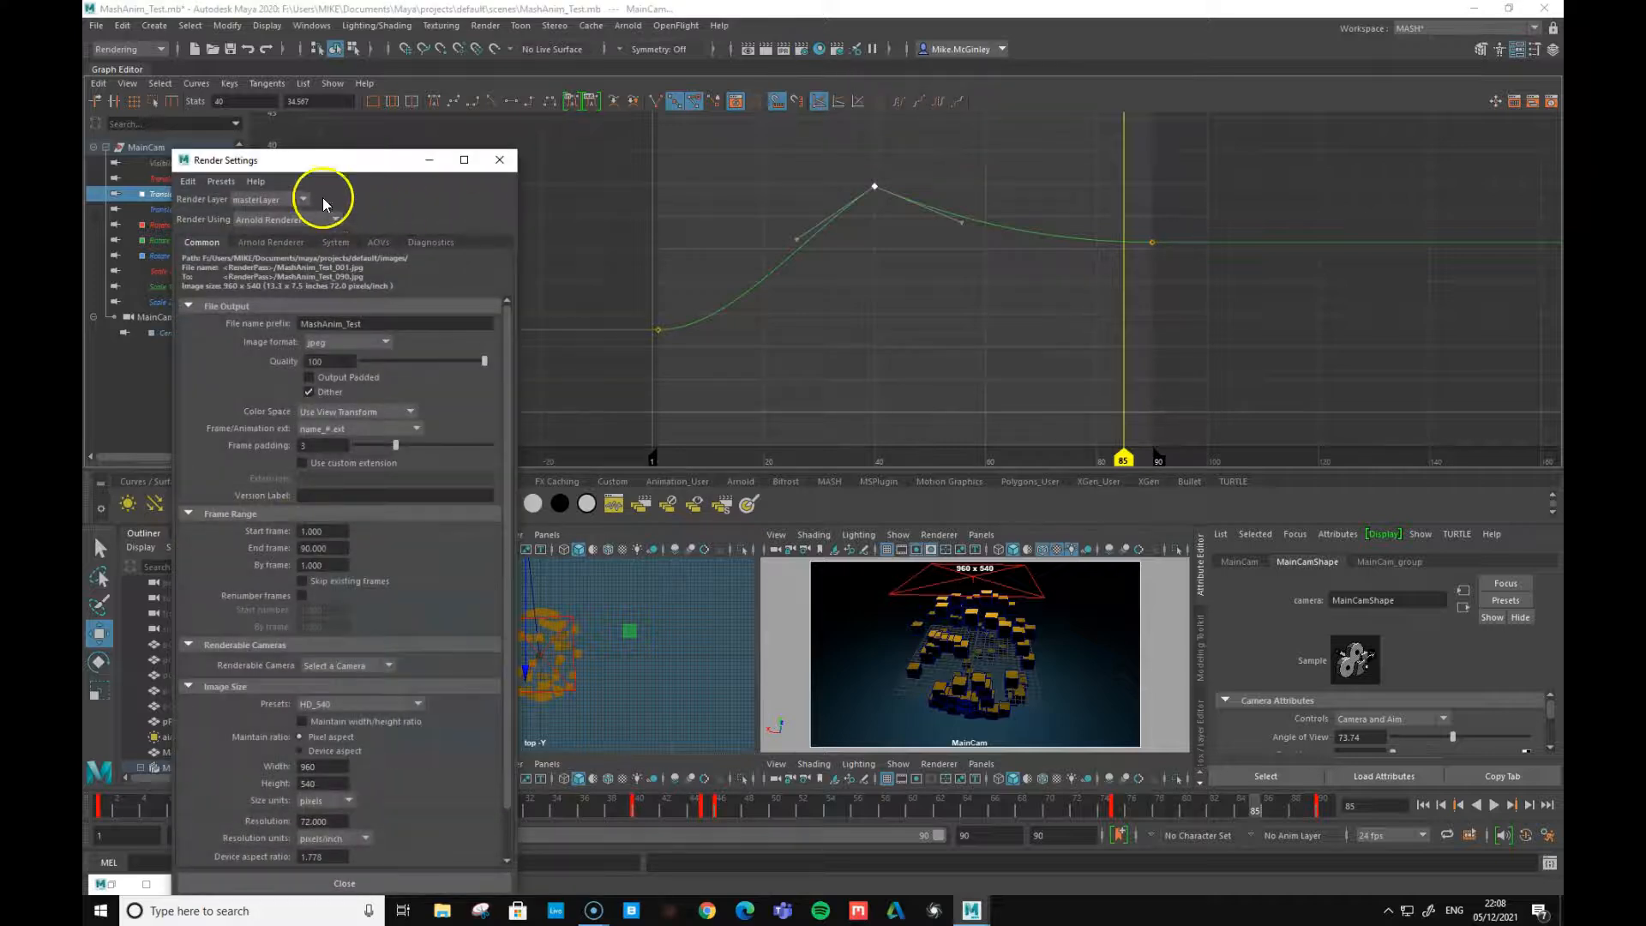
left_click_drag(331, 165, 462, 80)
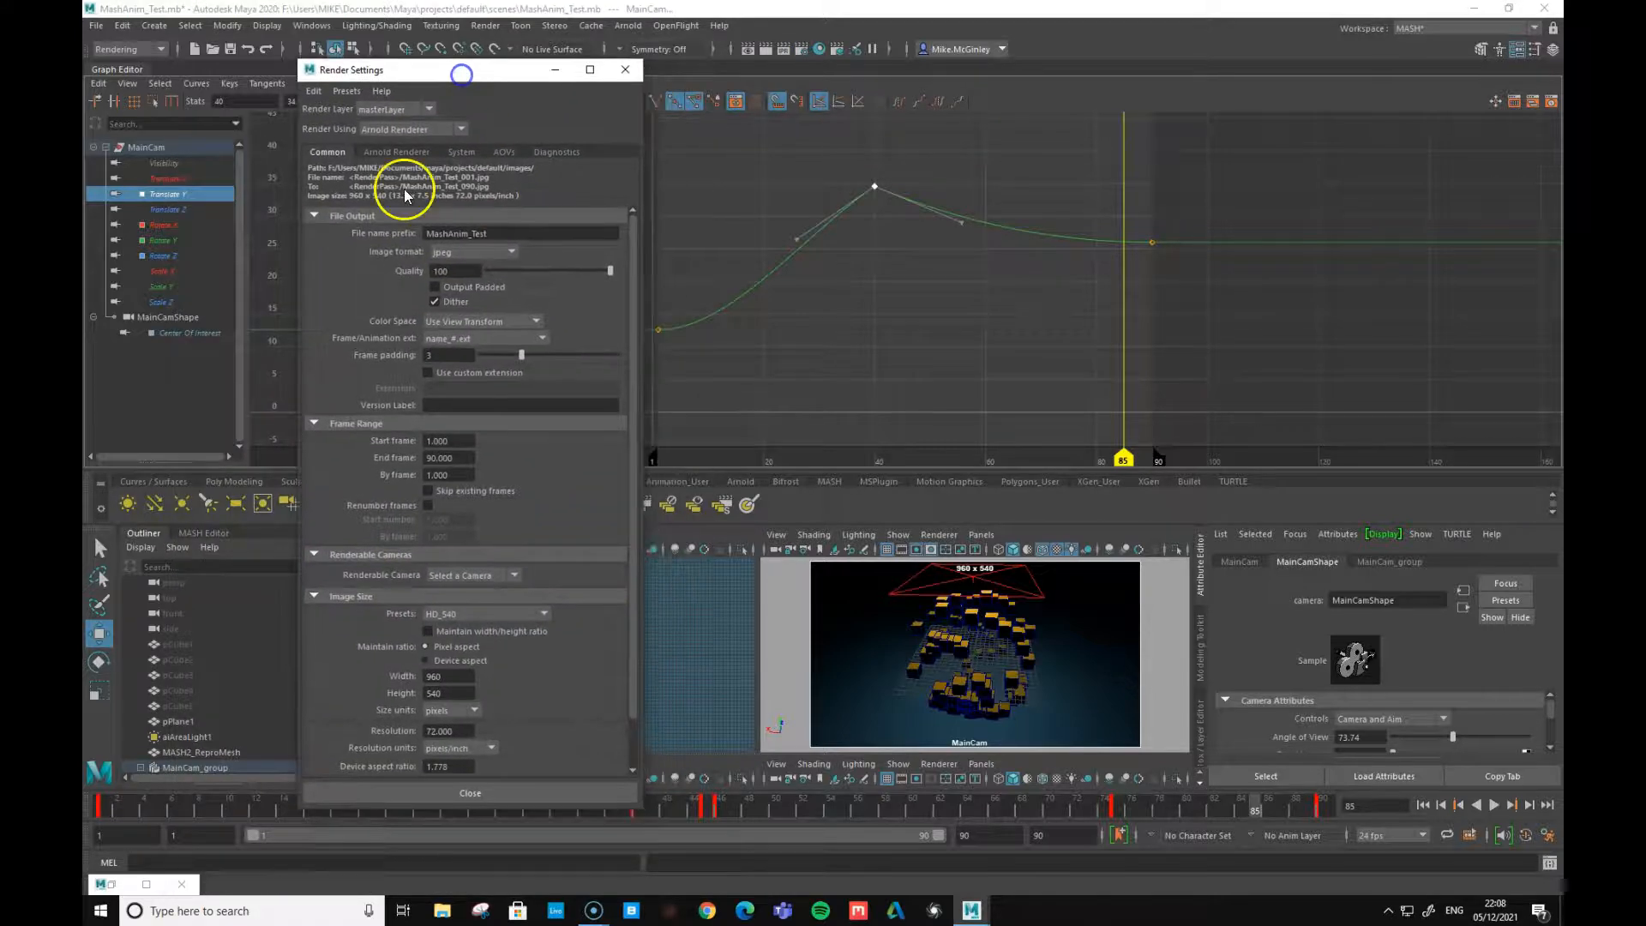
- Set the render output's image format to jpeg and its frame/animation extension to name_#.ext
left_click(512, 252)
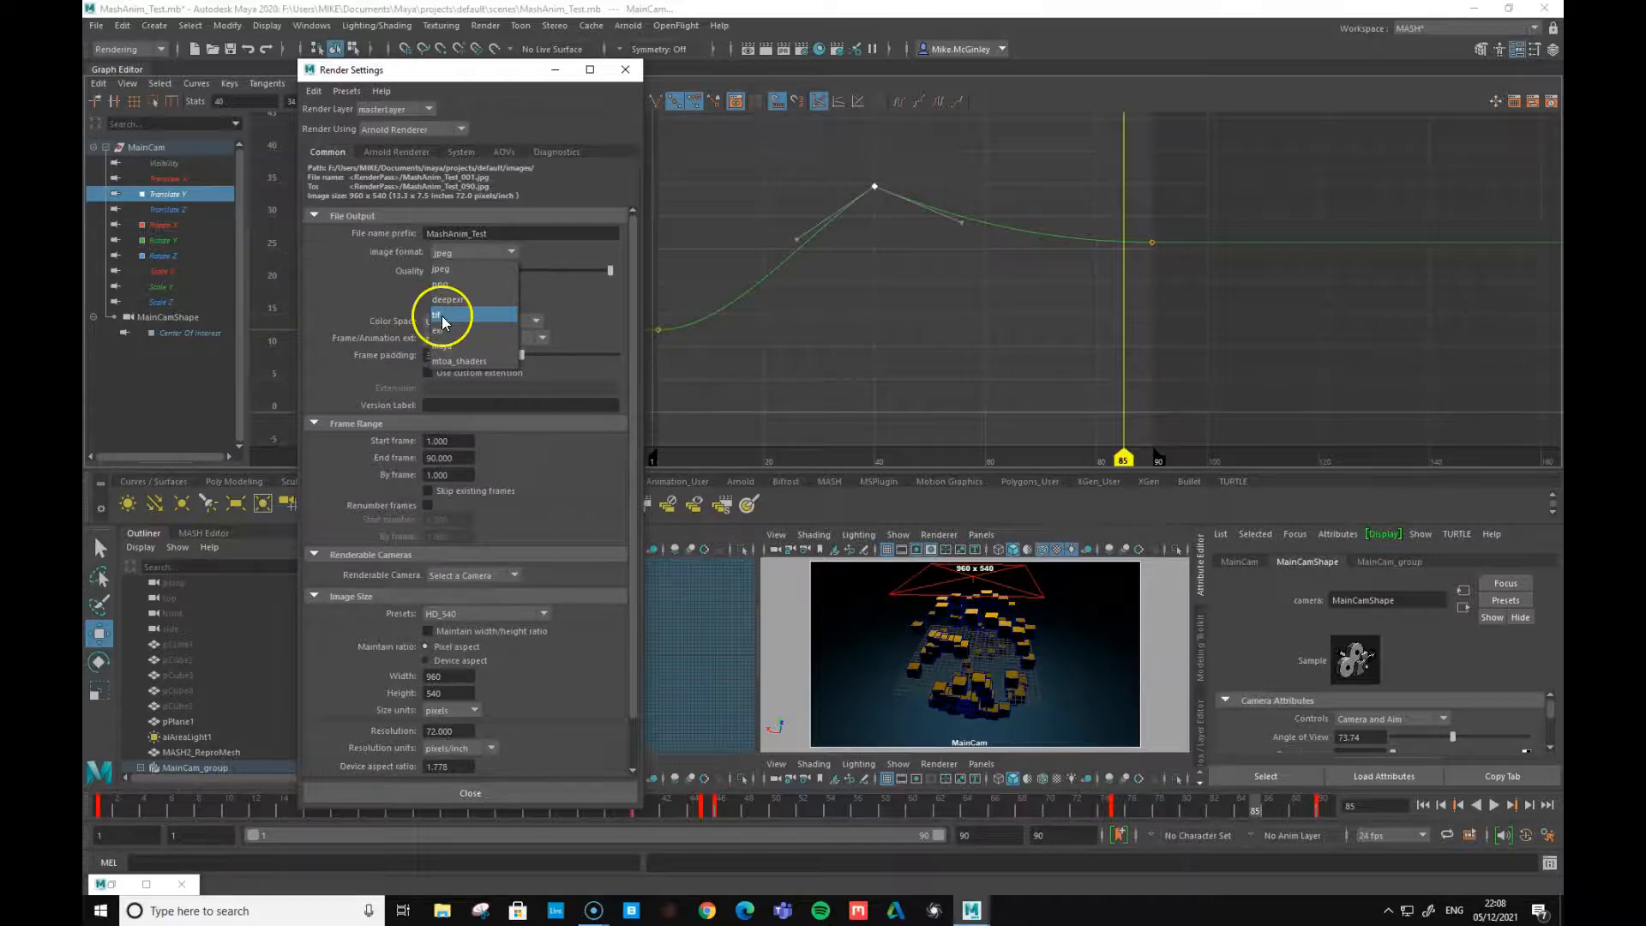
left_click(448, 272)
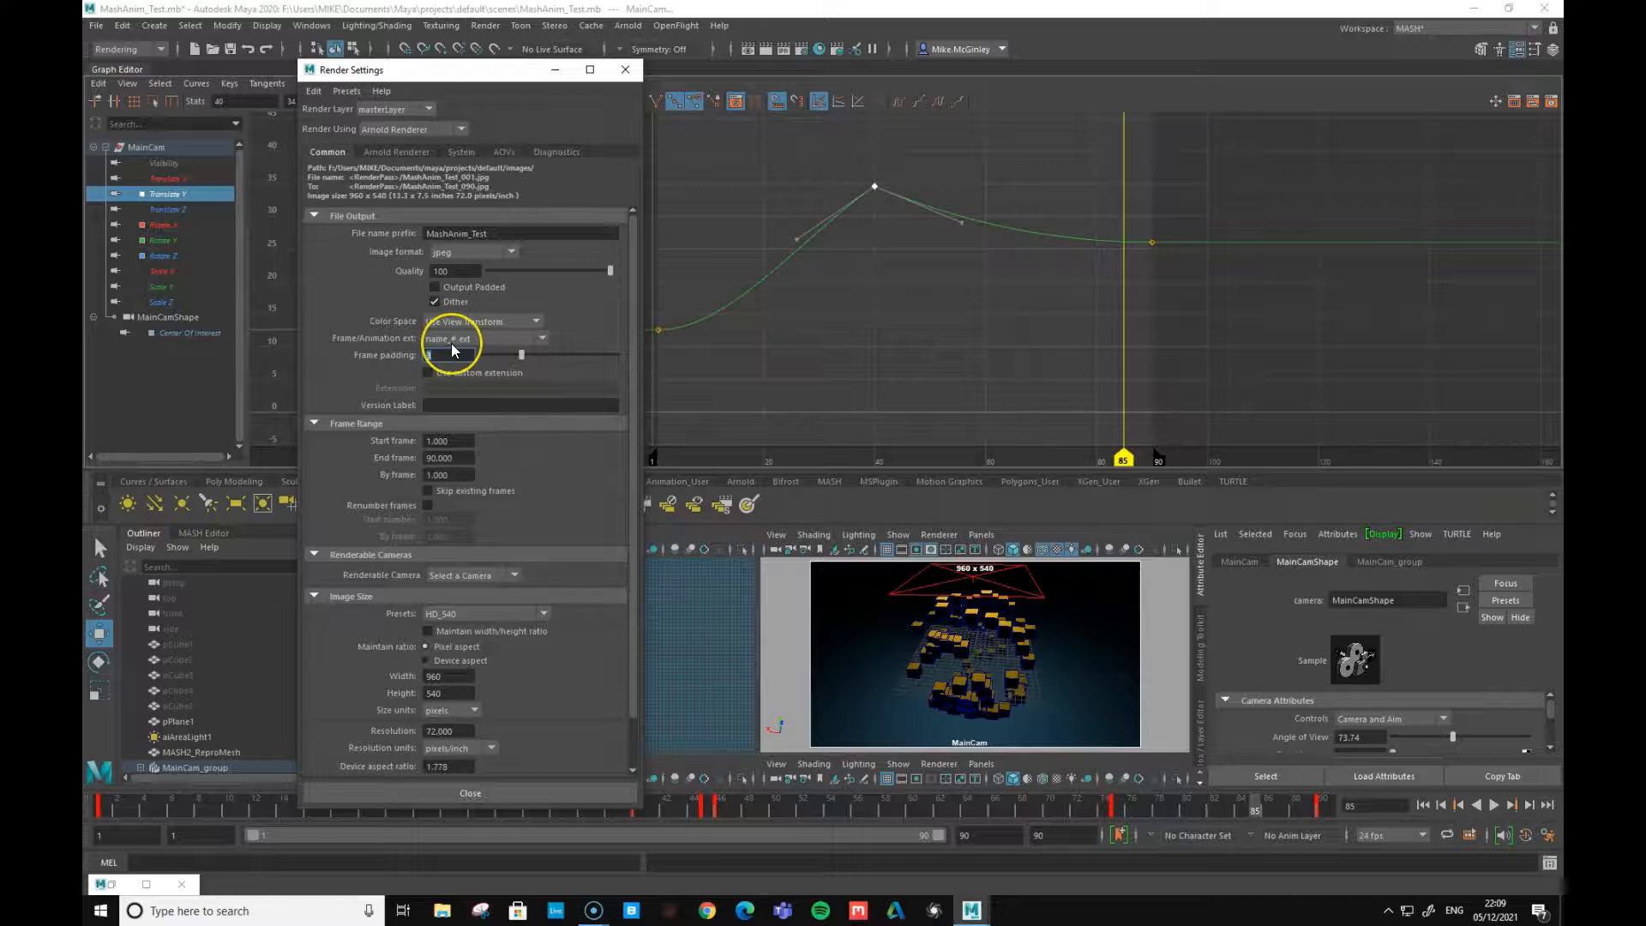
left_click(488, 339)
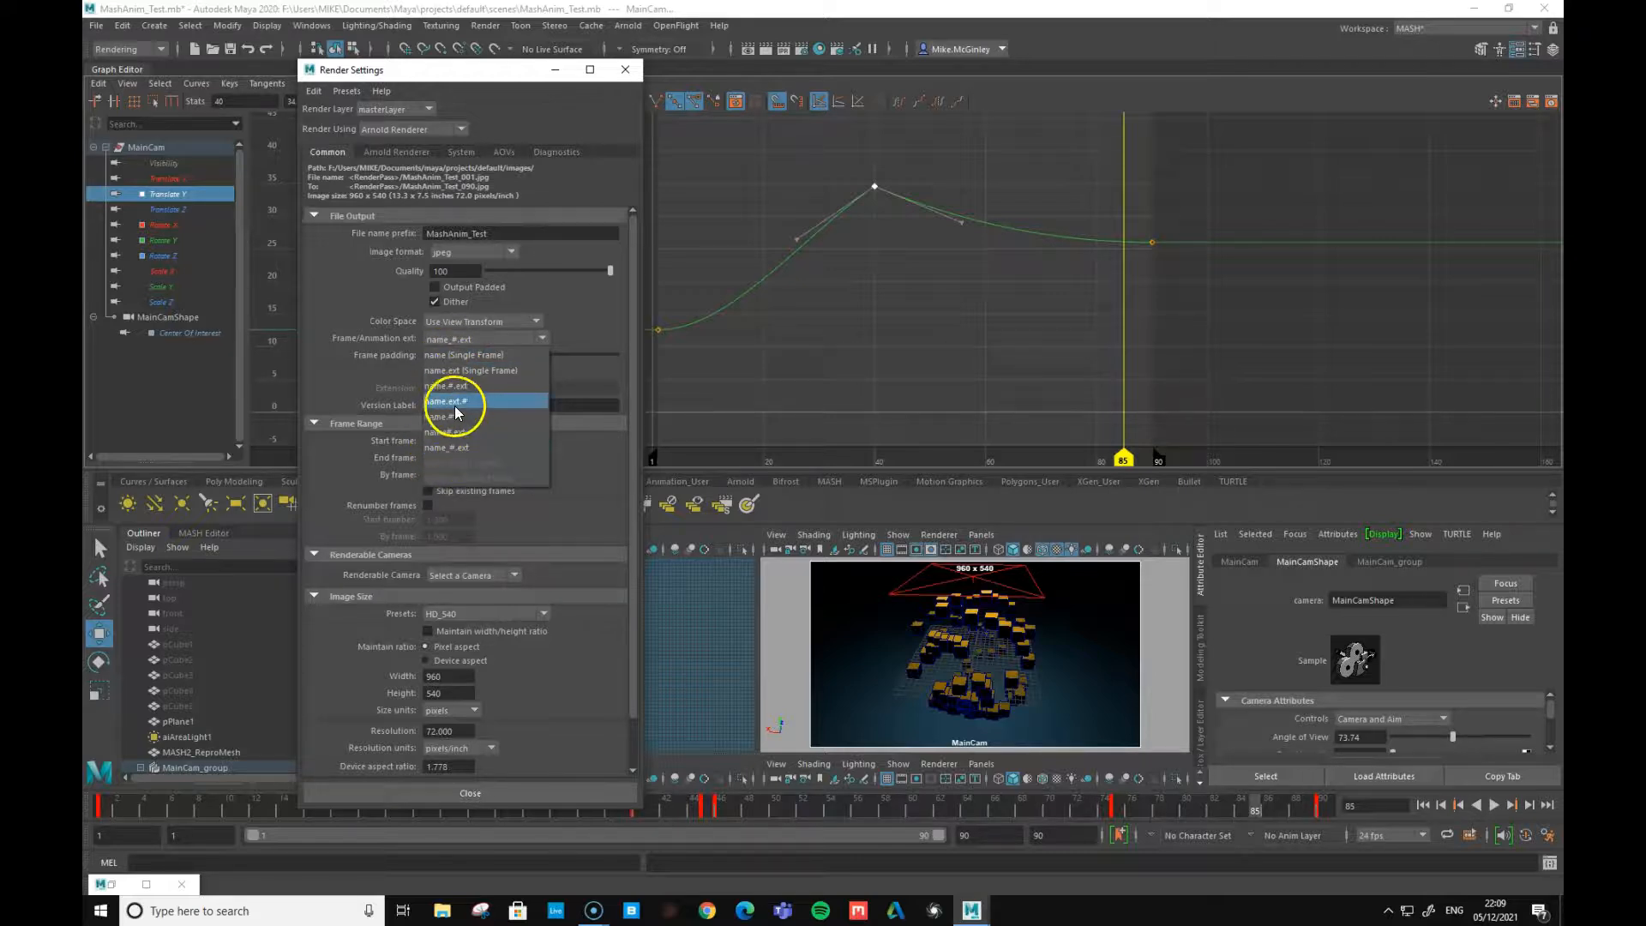
left_click(442, 455)
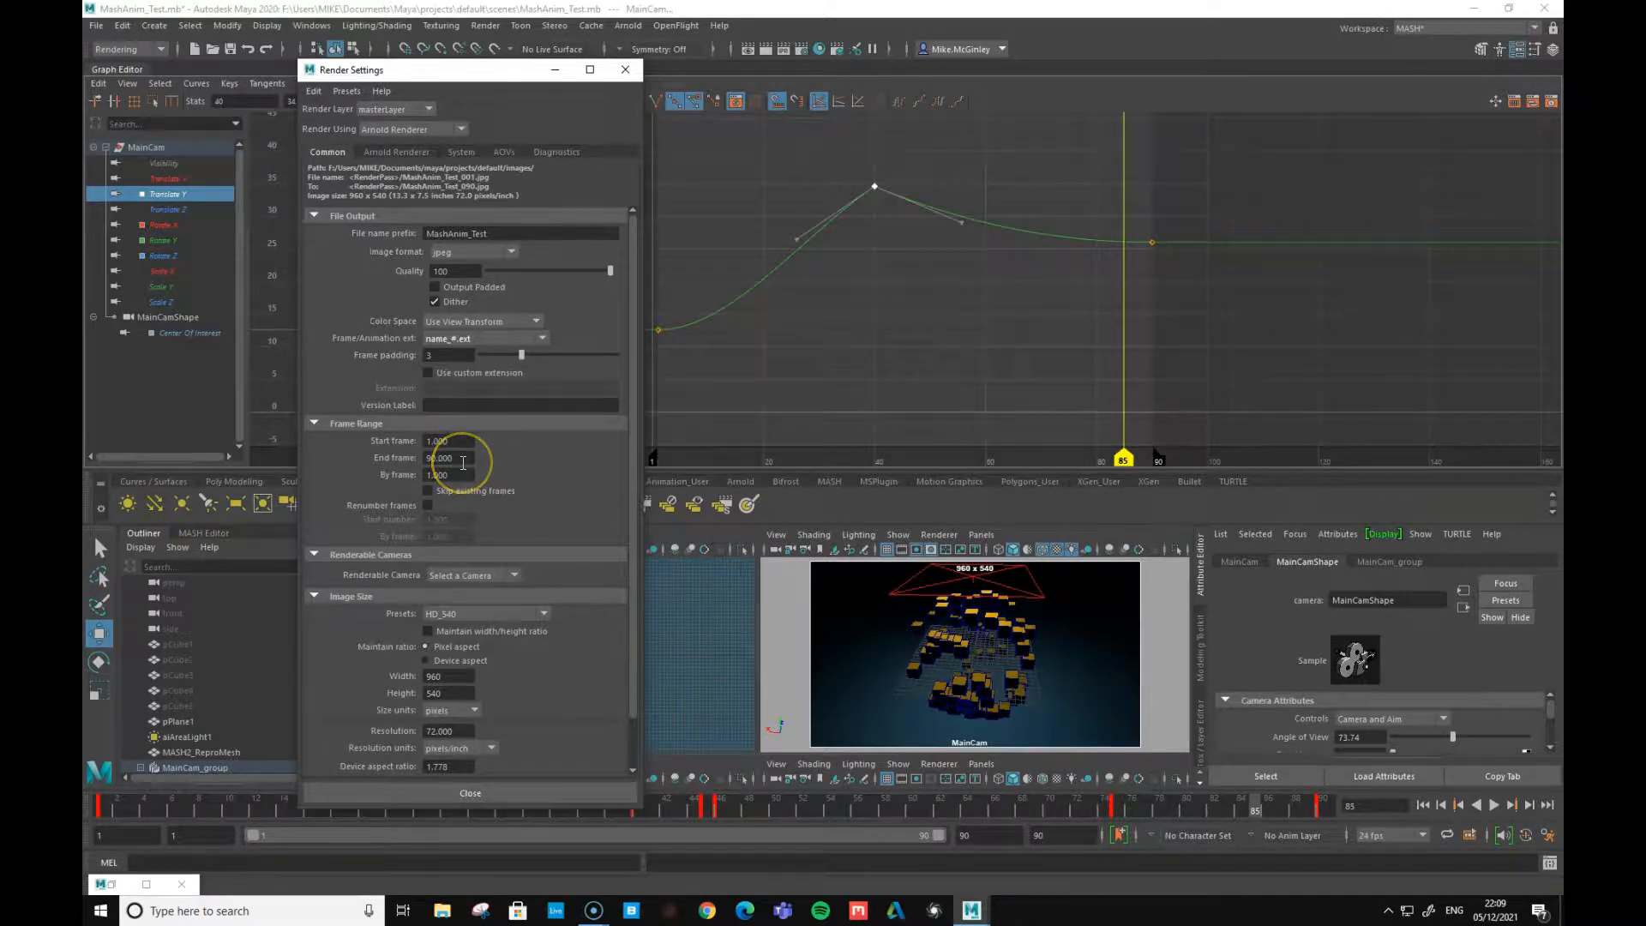
- Make MainCam the renderable camera with its alpha channel off, and choose the HD_540 image size preset
scroll(629, 506, "down", 2)
left_click(517, 524)
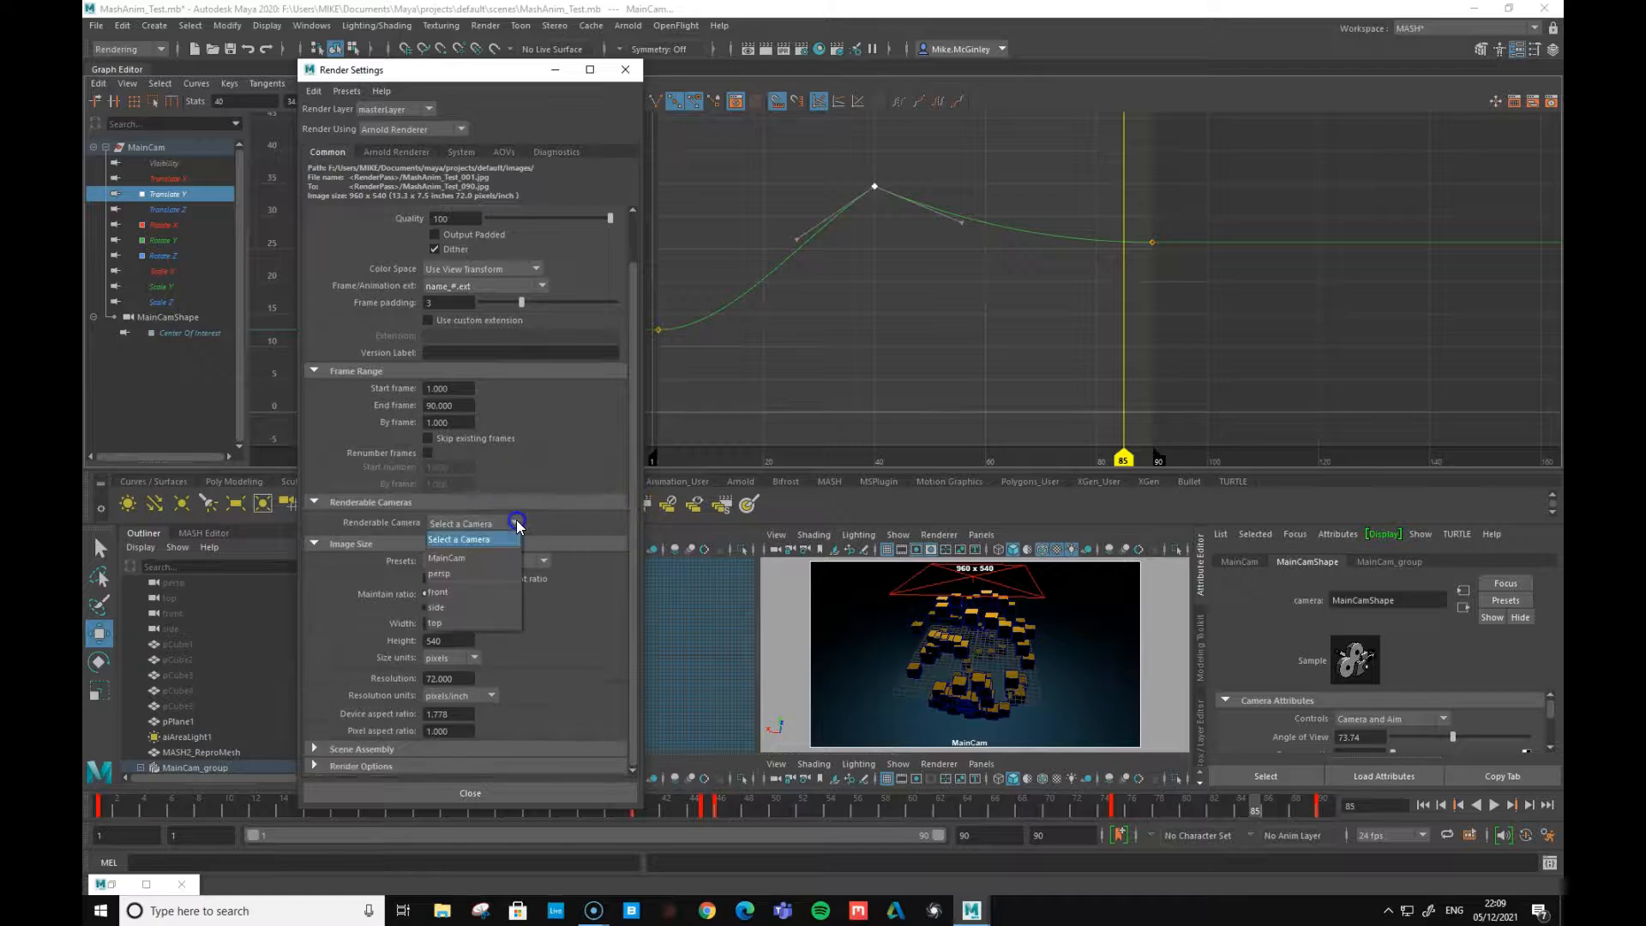
left_click(444, 558)
scroll(517, 546, "down", 1)
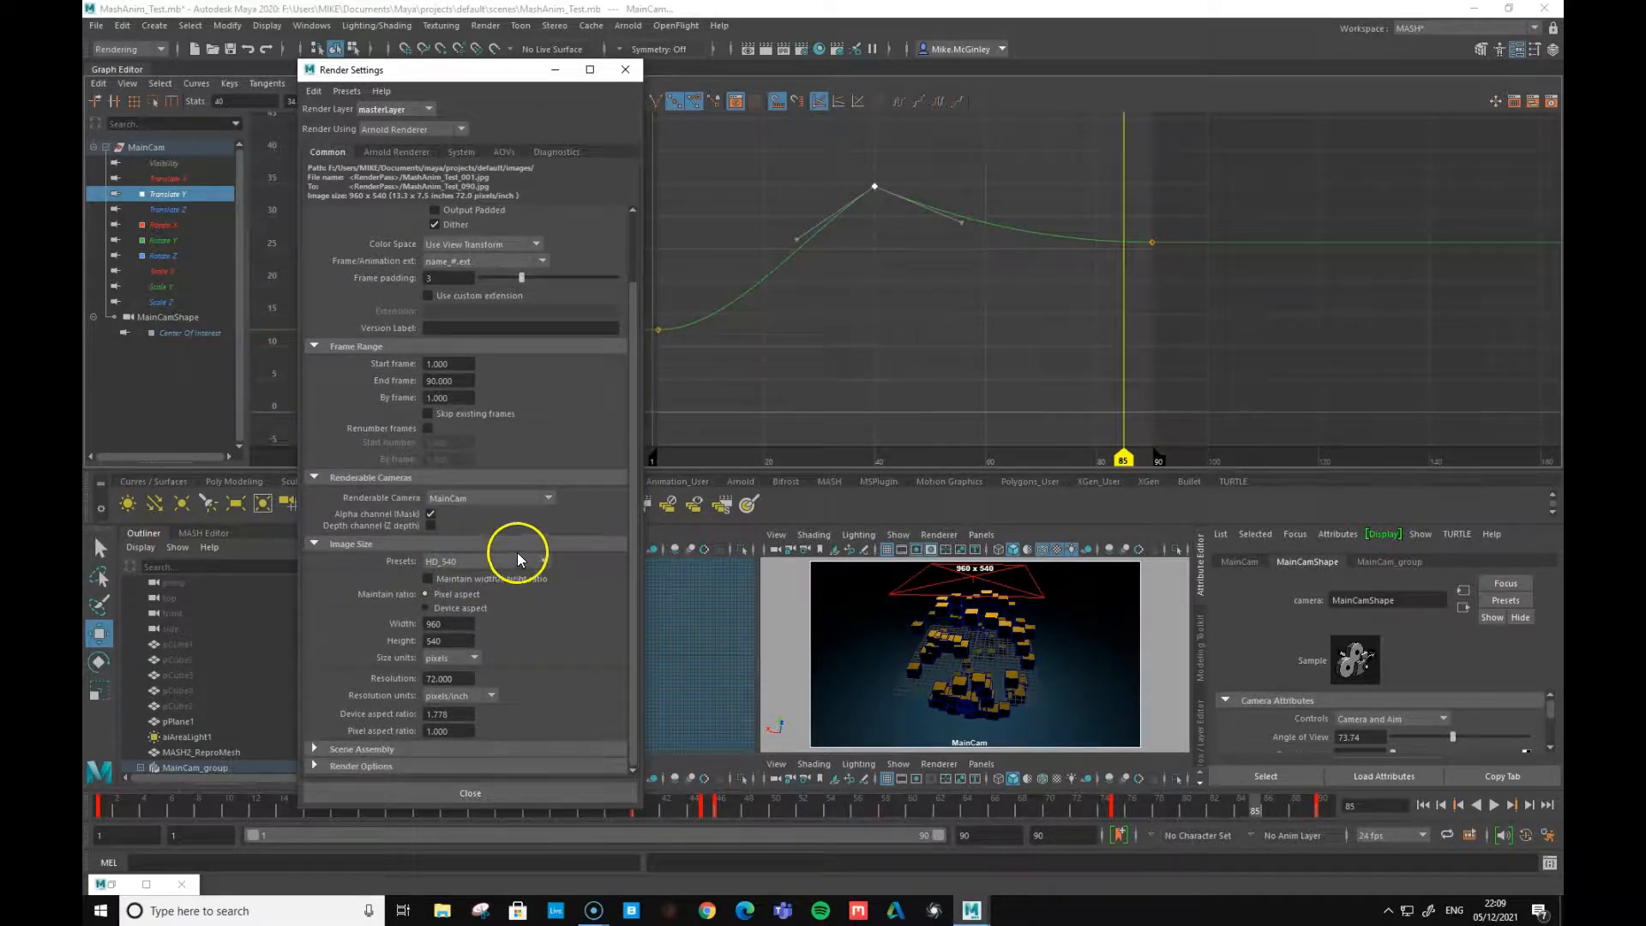
left_click(431, 515)
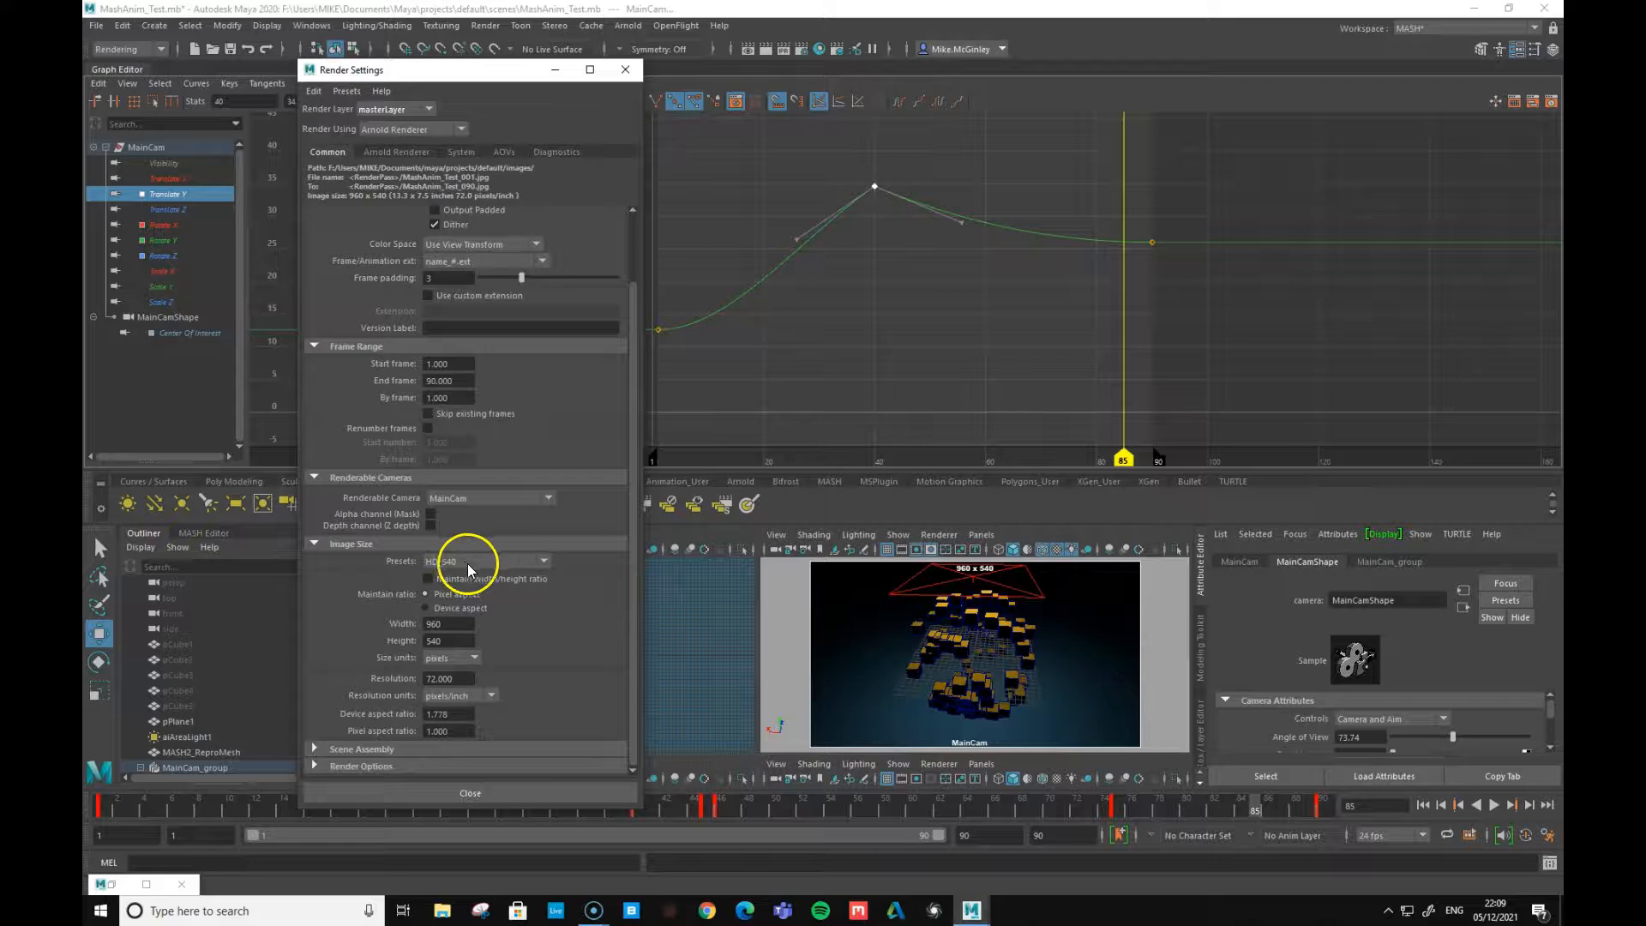
left_click(545, 562)
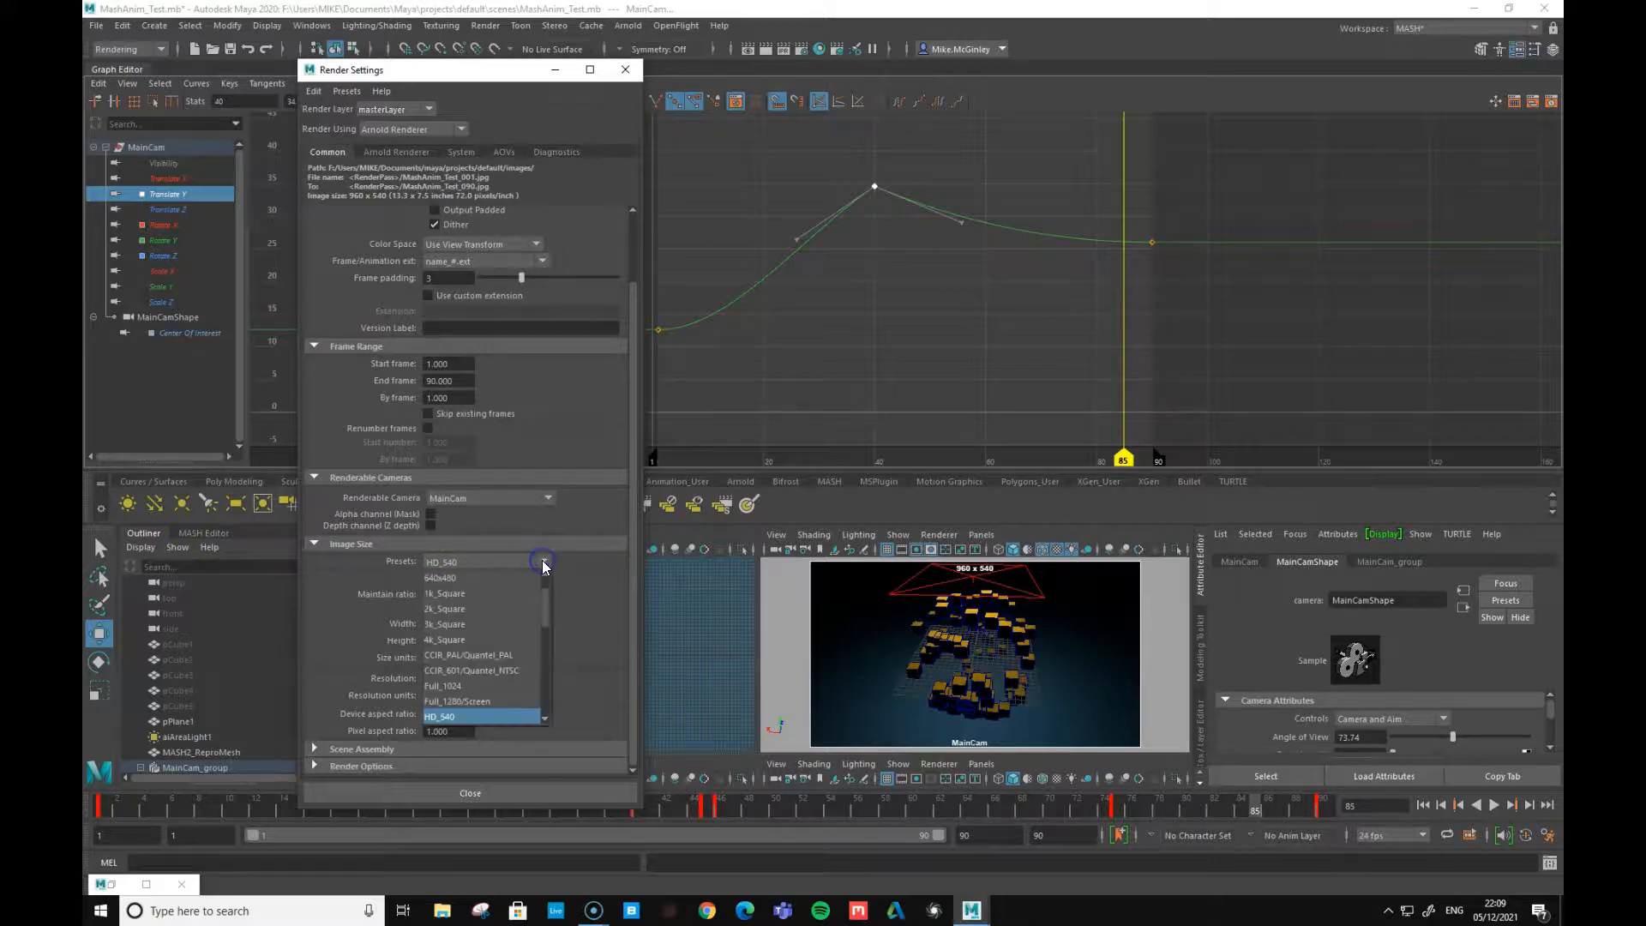
left_click(469, 719)
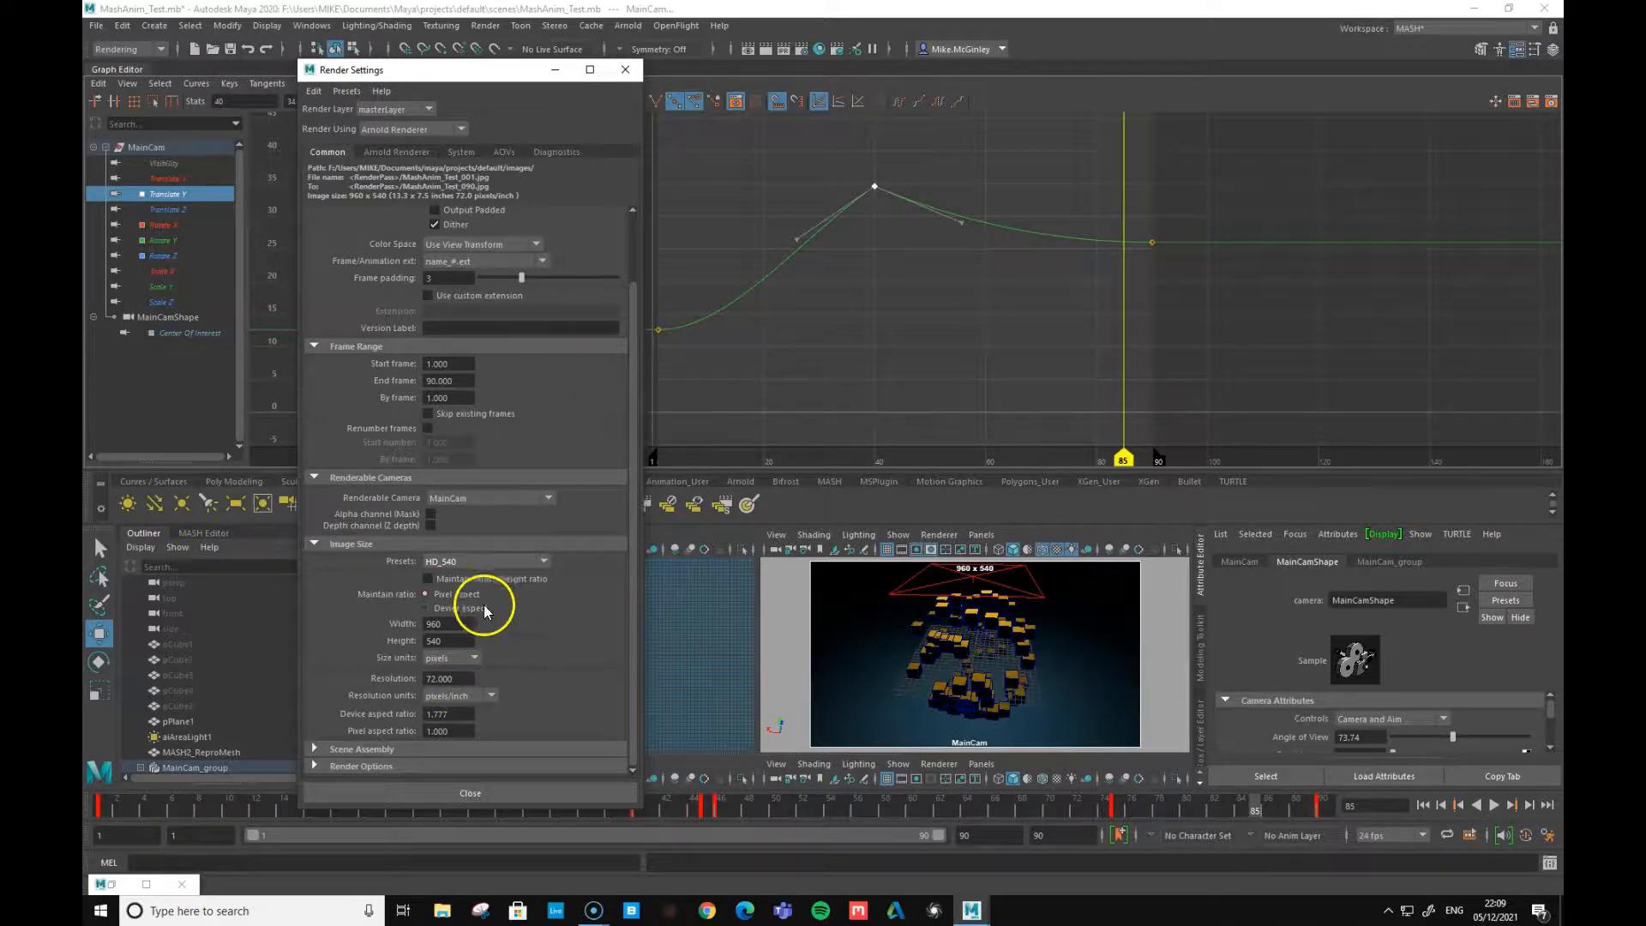
- Check the Camera (AA) sampling value in the Arnold render settings and close the Render Settings window
left_click(386, 152)
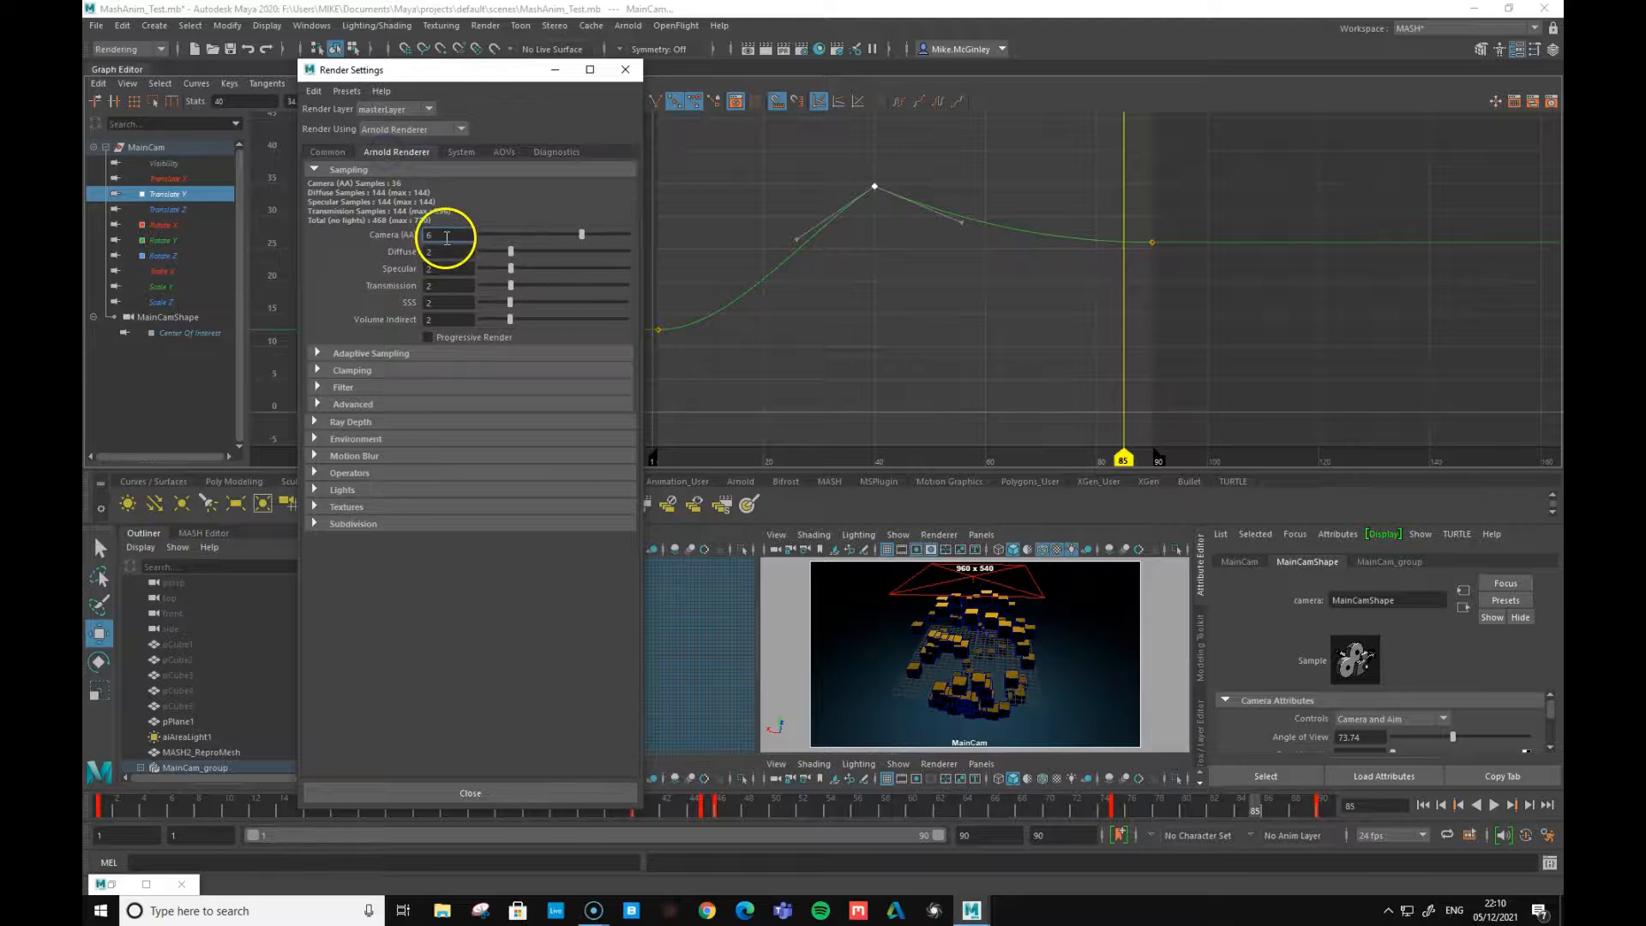
left_click(447, 237)
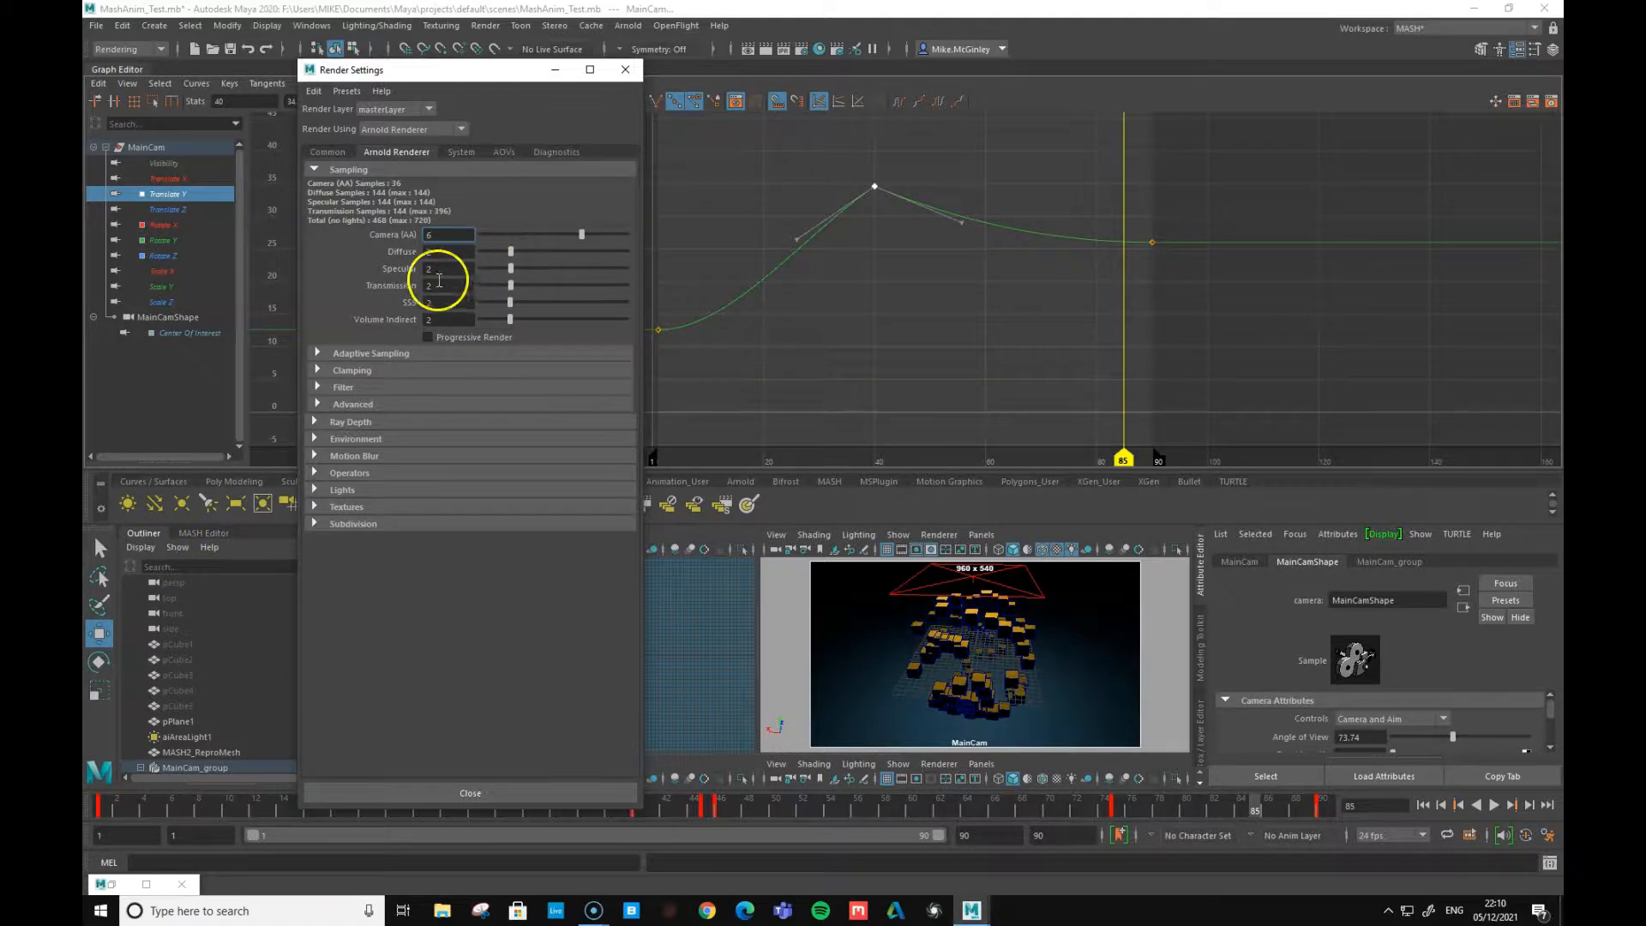
left_click(625, 69)
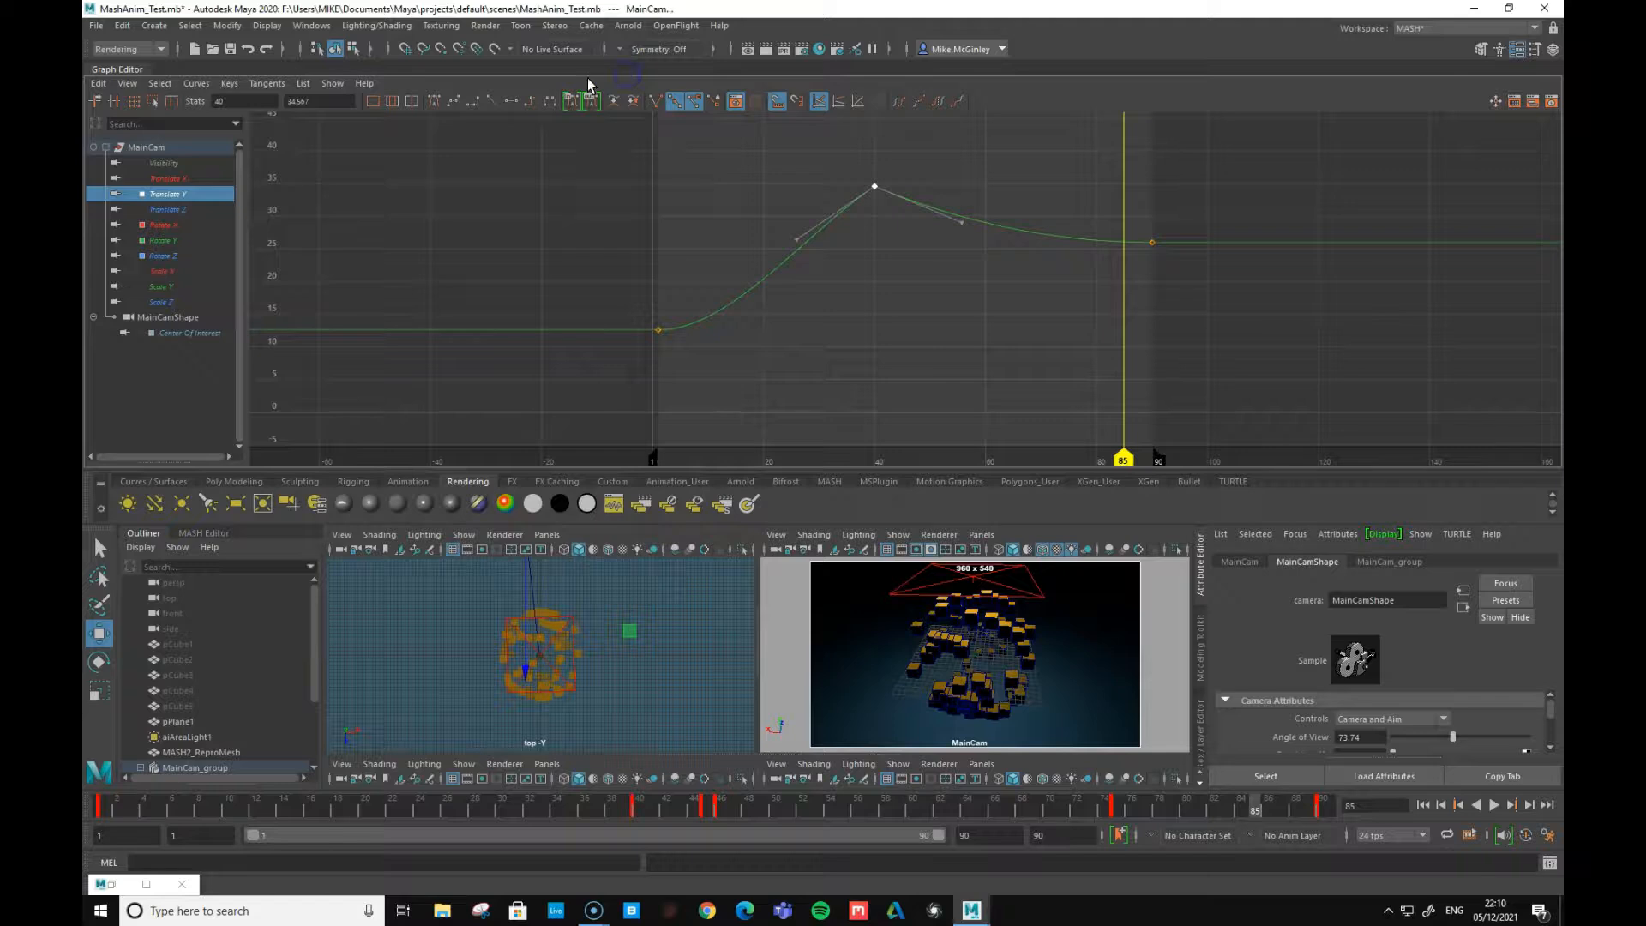
- Select aiAreaLight1 and clear the docked Graph Editor out of the workspace to enlarge the viewports
left_click(189, 738)
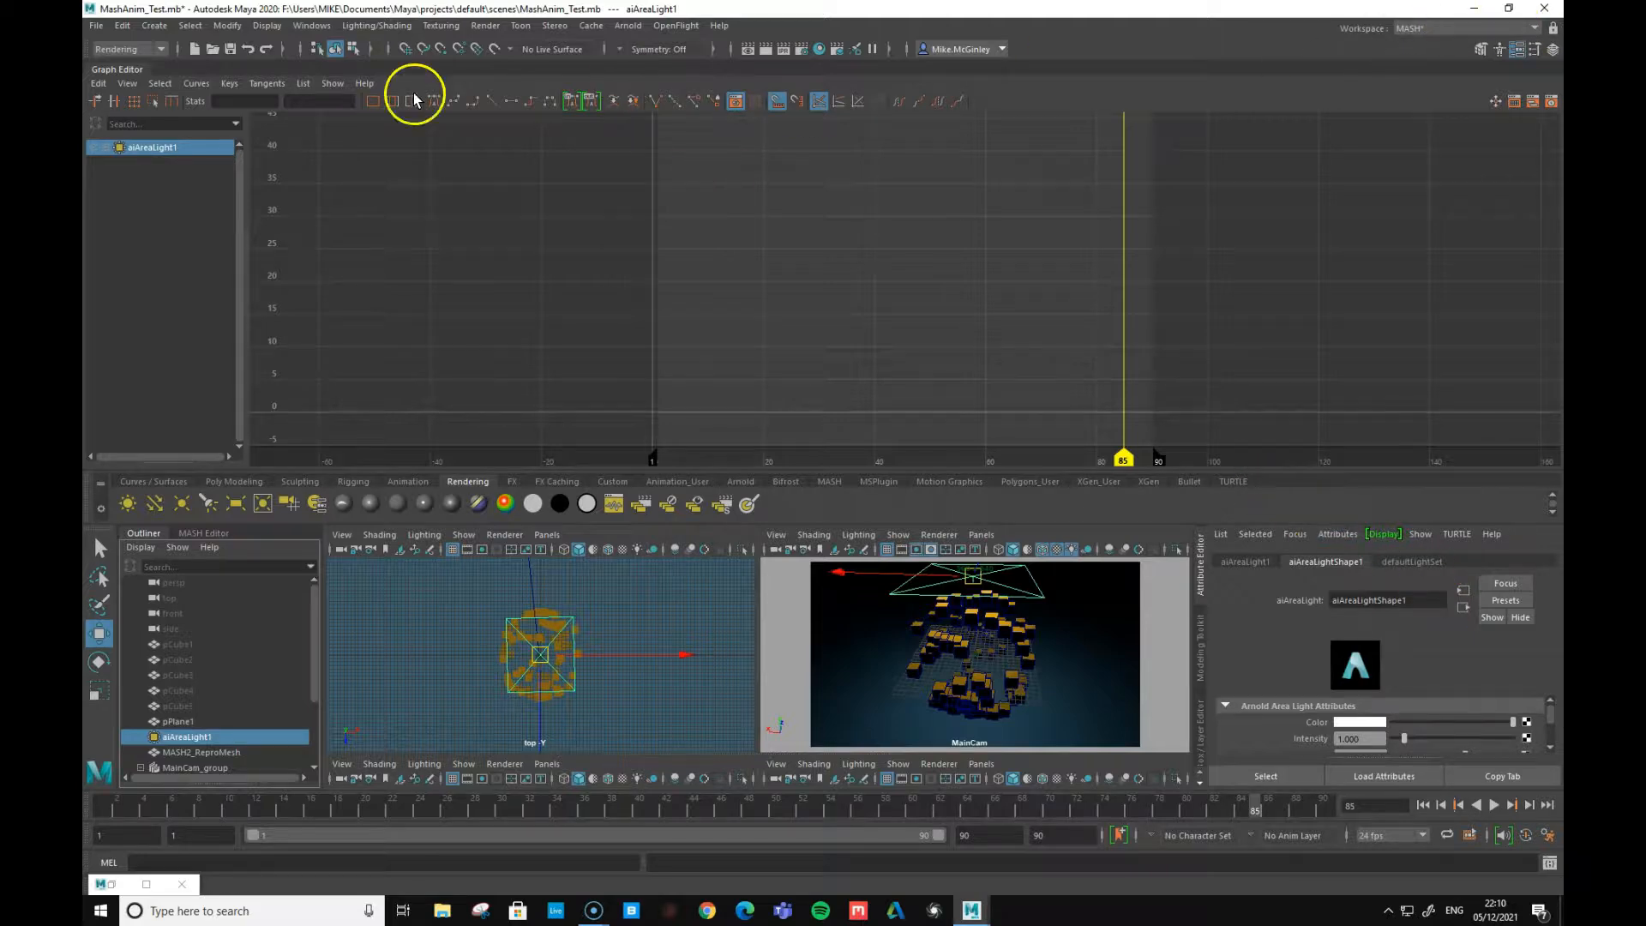
left_click_drag(140, 69, 775, 140)
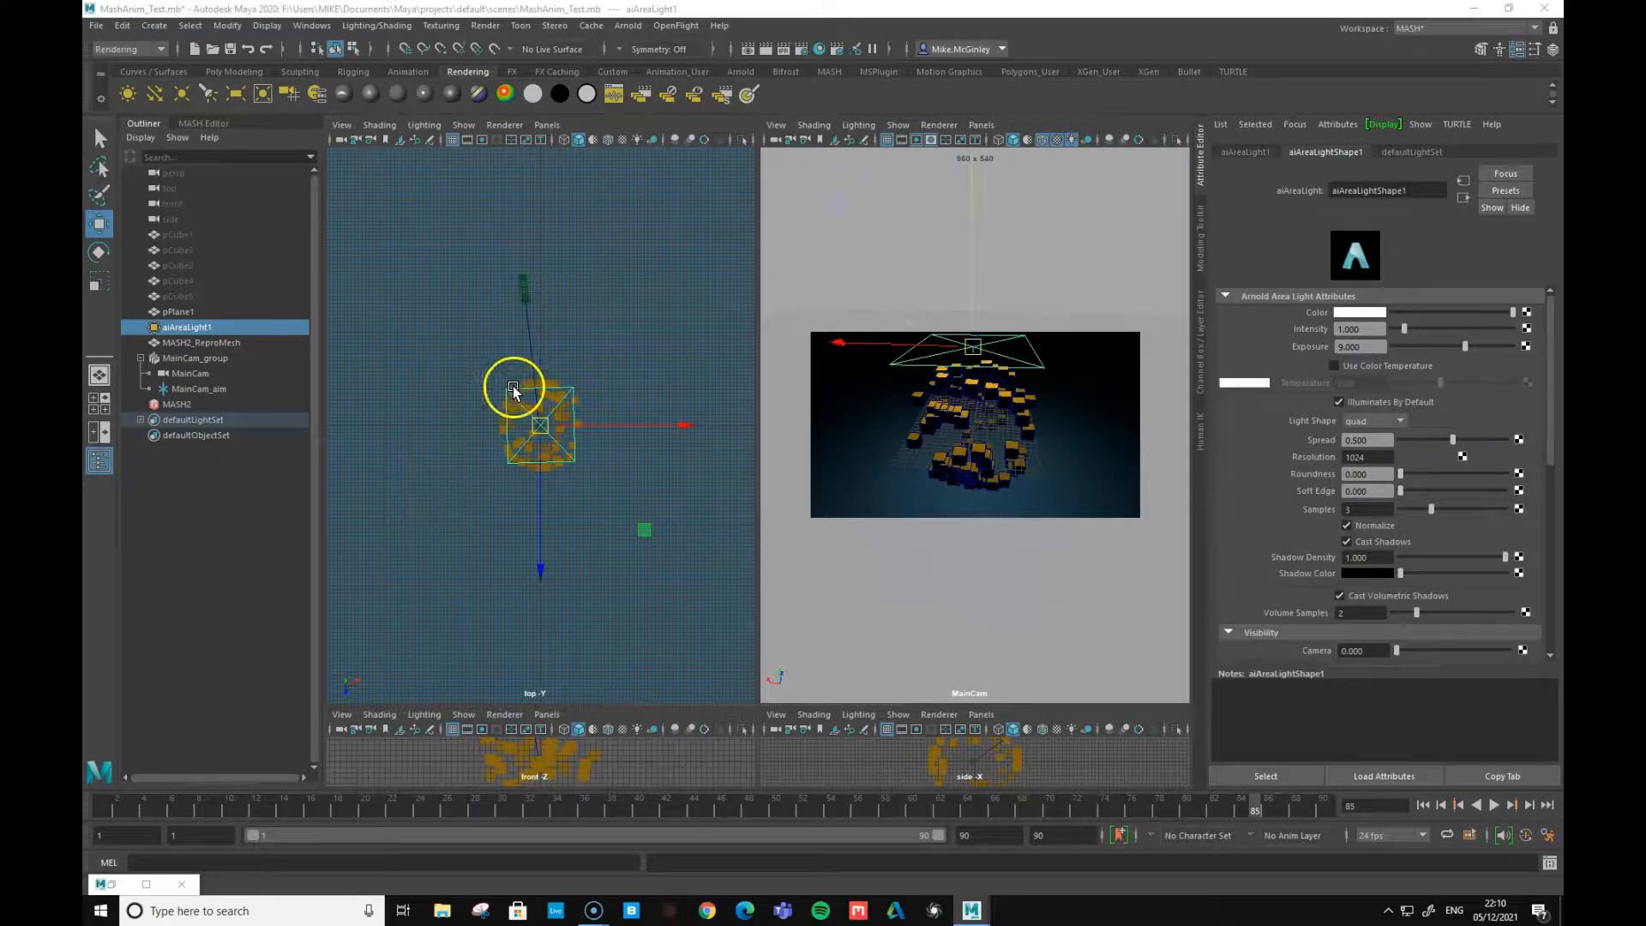
- Open the Render Sequence options and set the alternate output location to a new folder Mash_CAm_test_01 inside the project's images folder
left_click(485, 24)
mouse_move(591, 25)
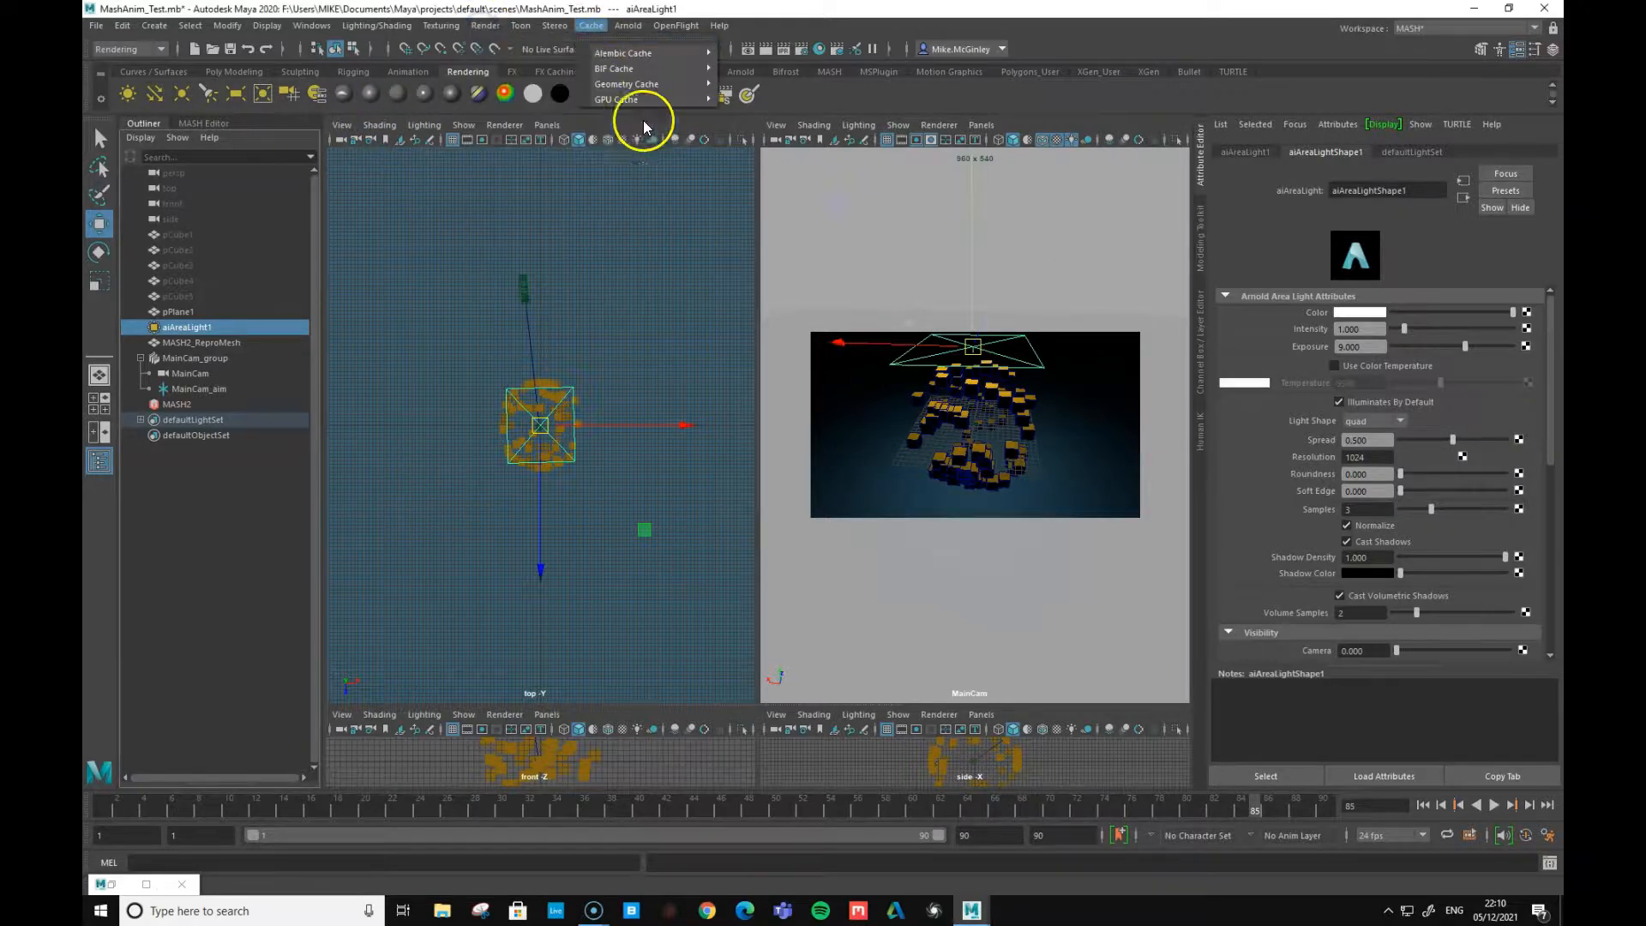
mouse_move(485, 24)
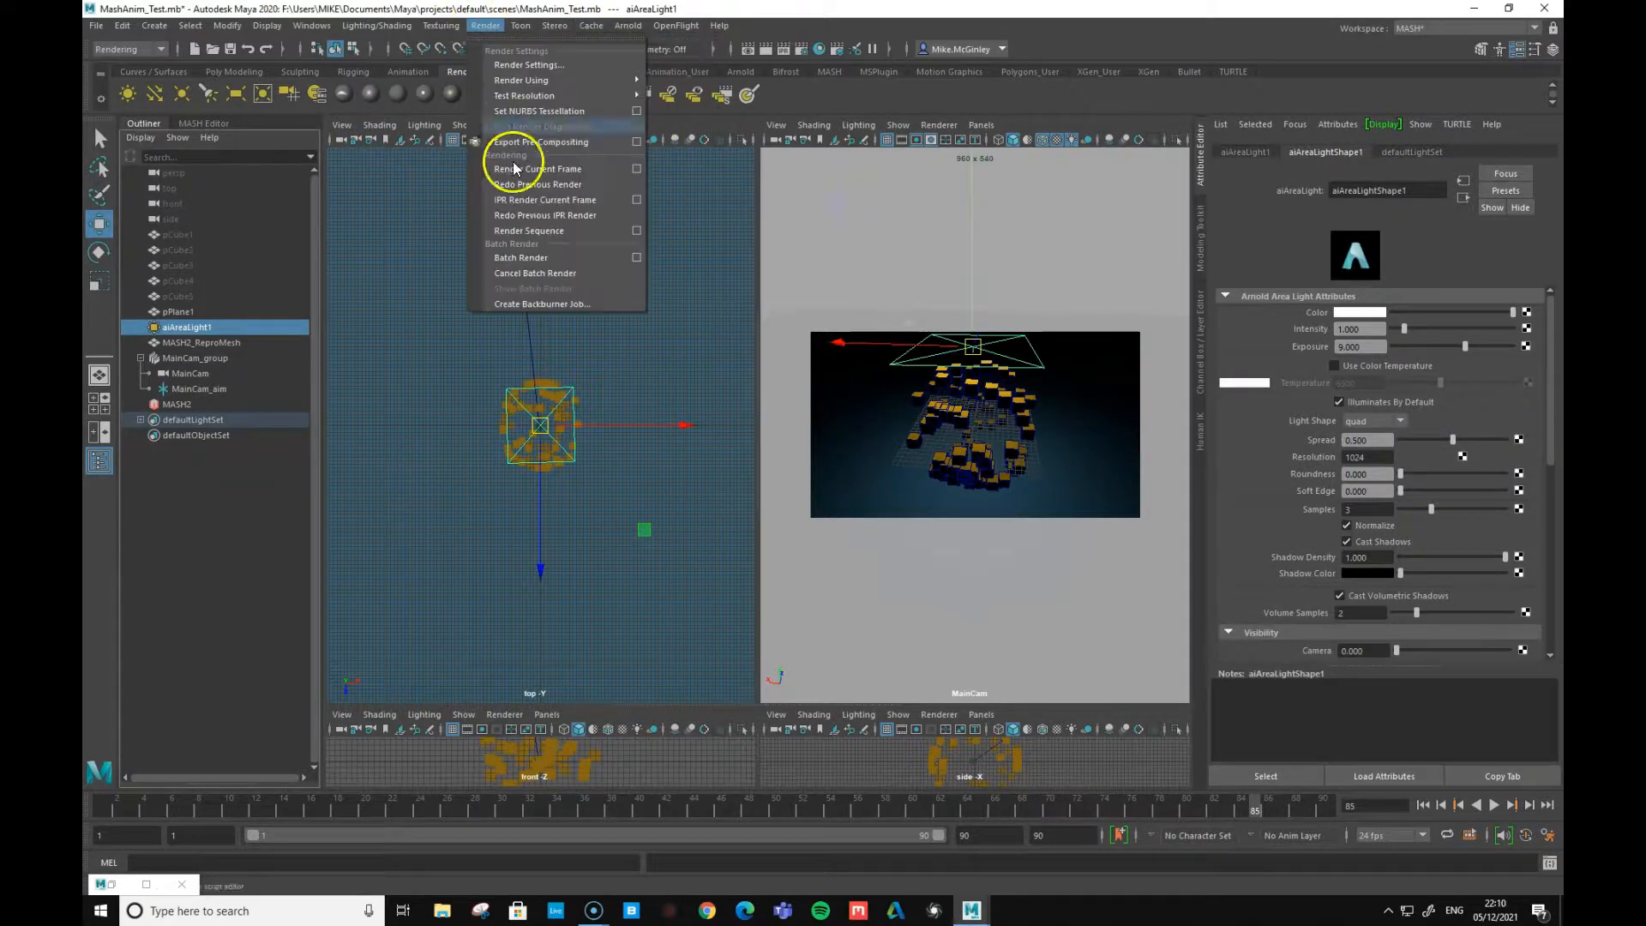
left_click(638, 233)
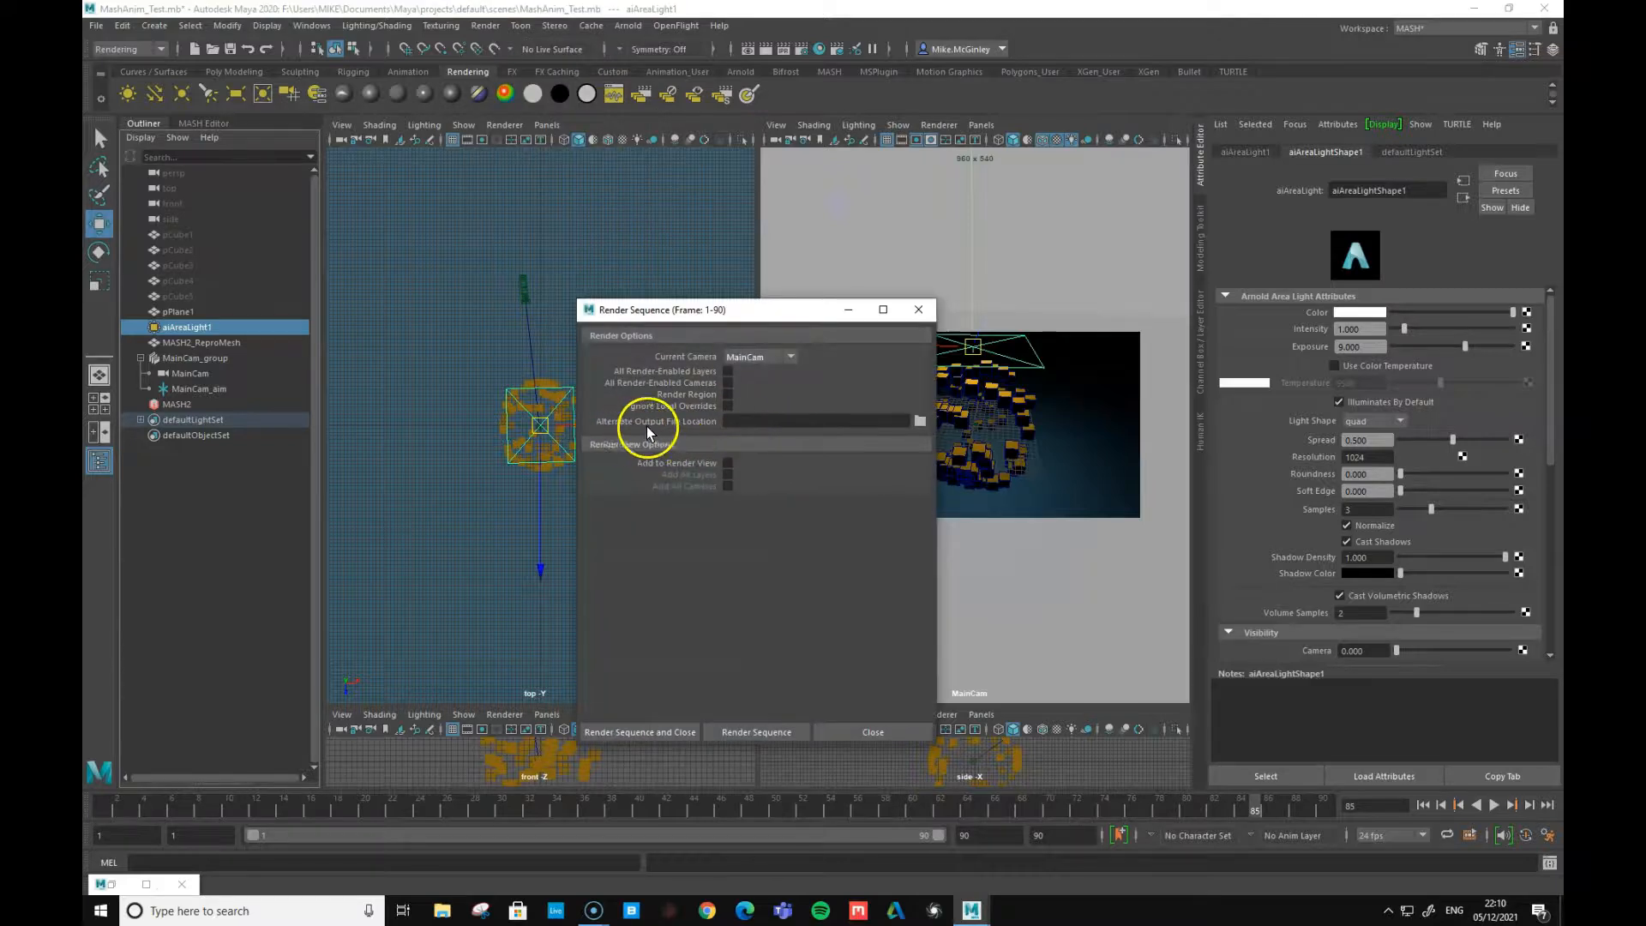
left_click(919, 422)
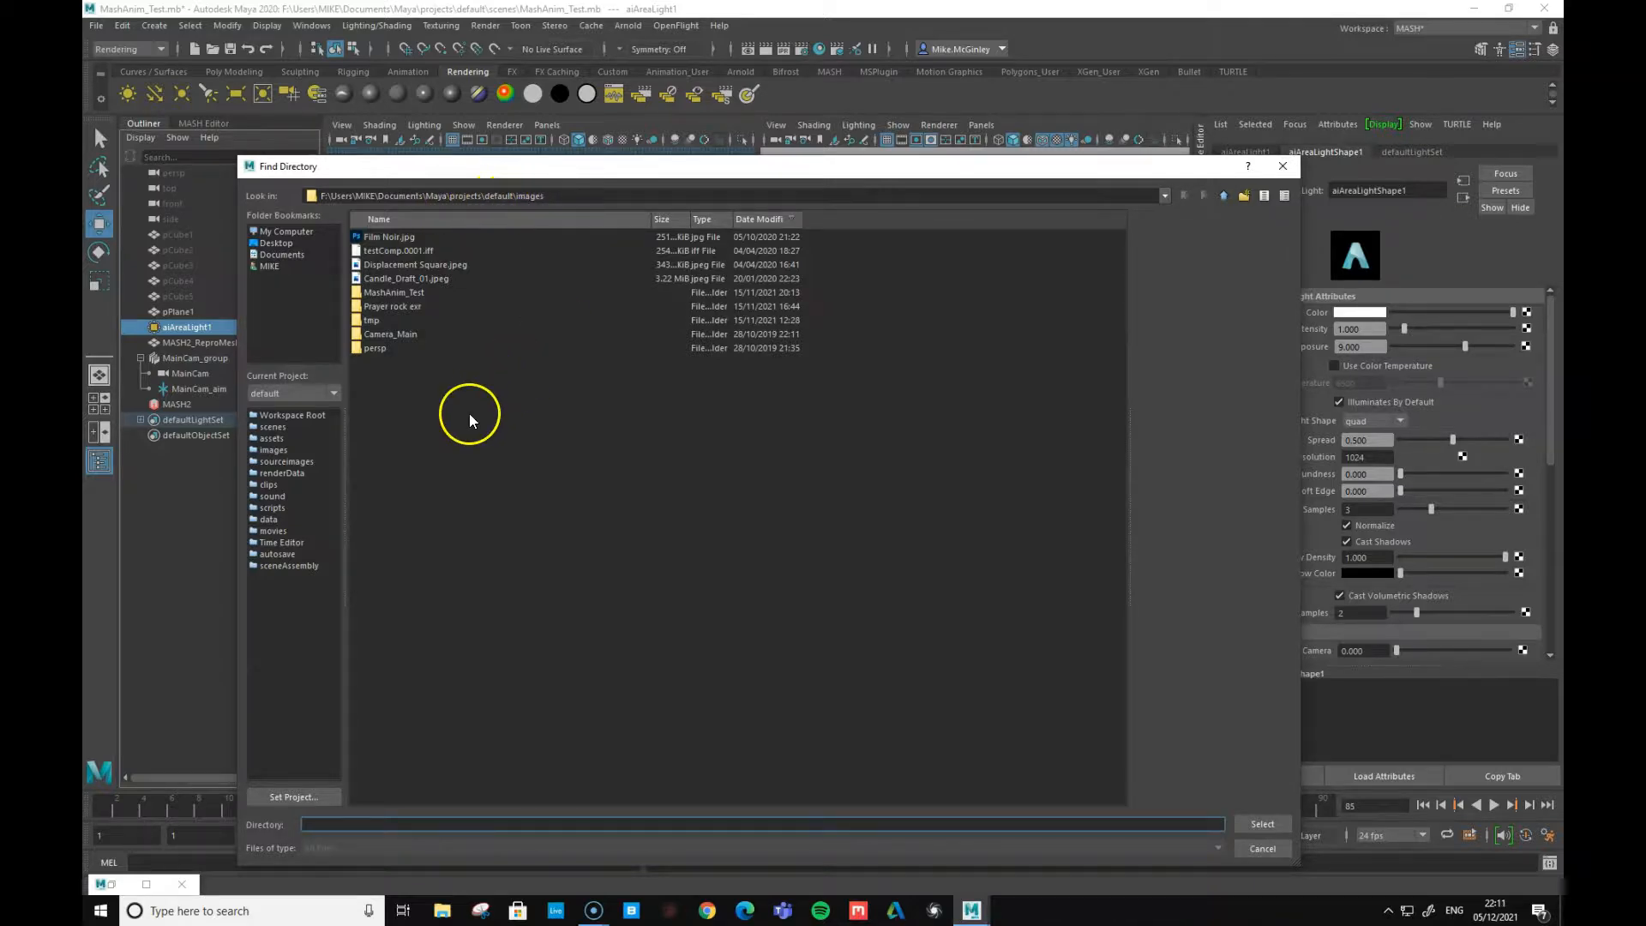
right_click(391, 441)
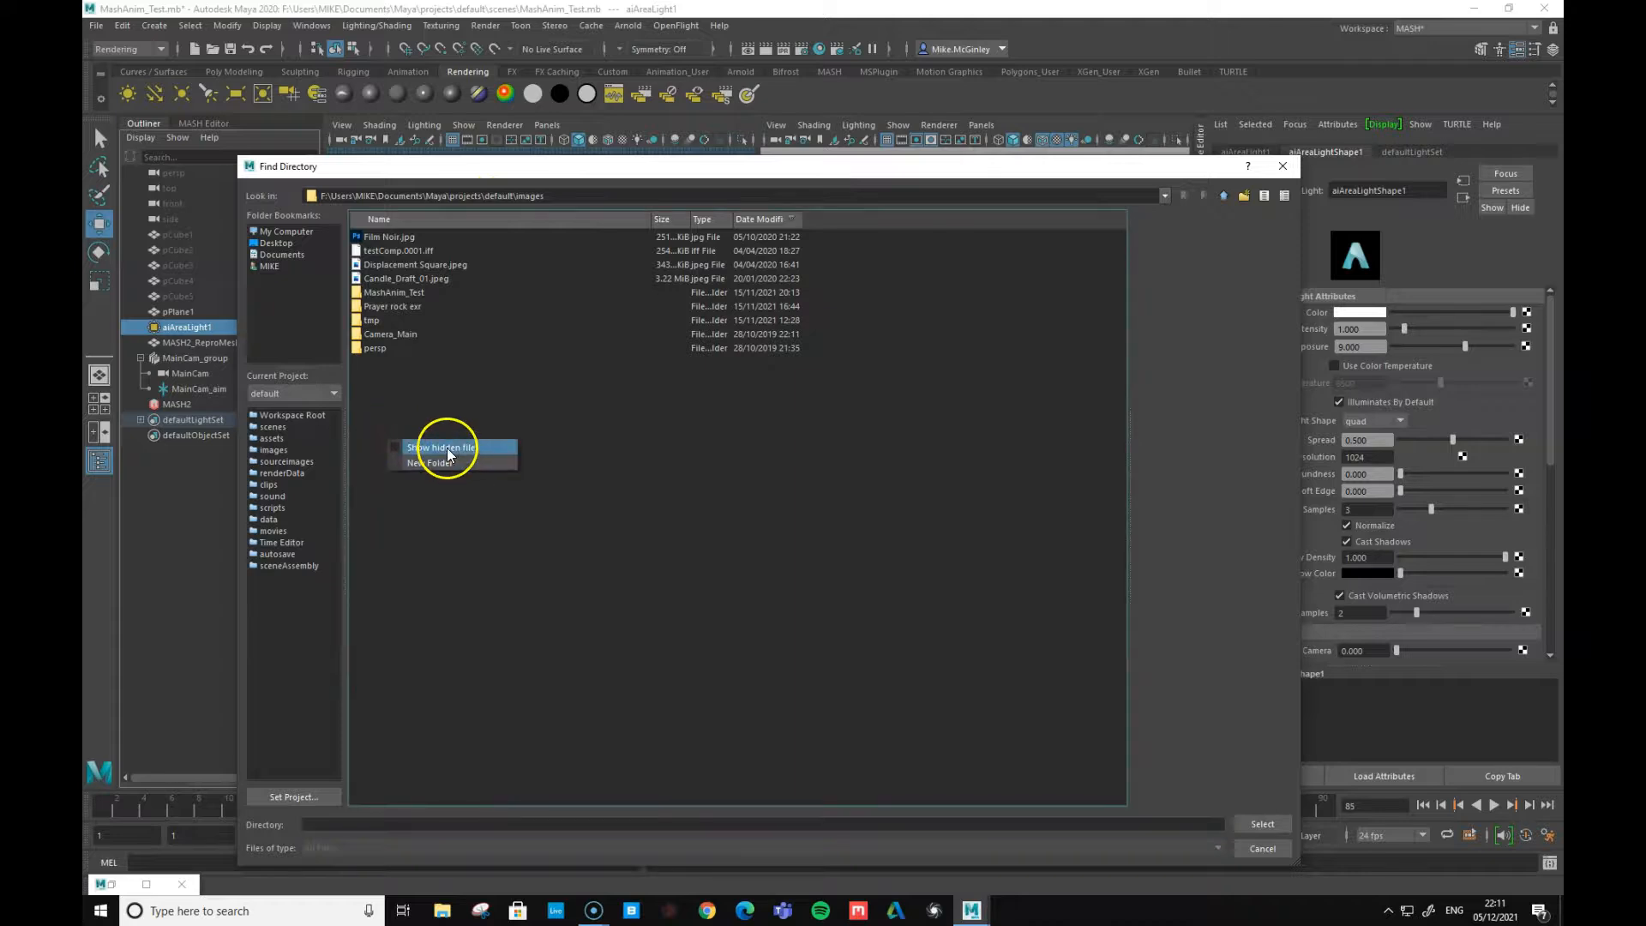
left_click(442, 464)
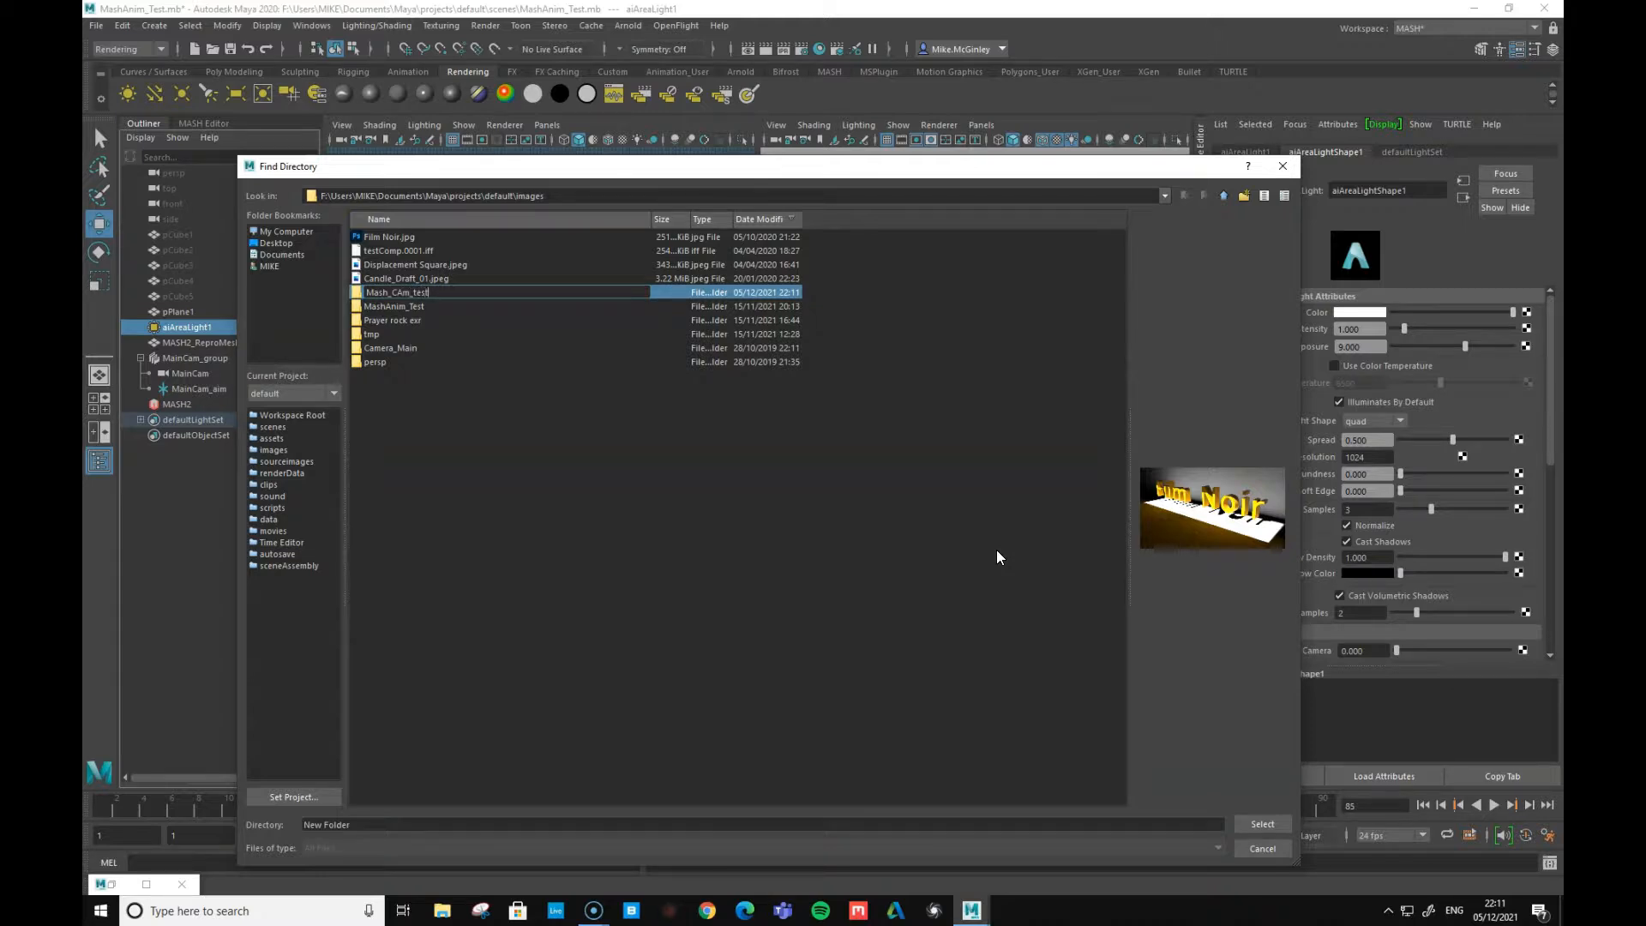
key("Return")
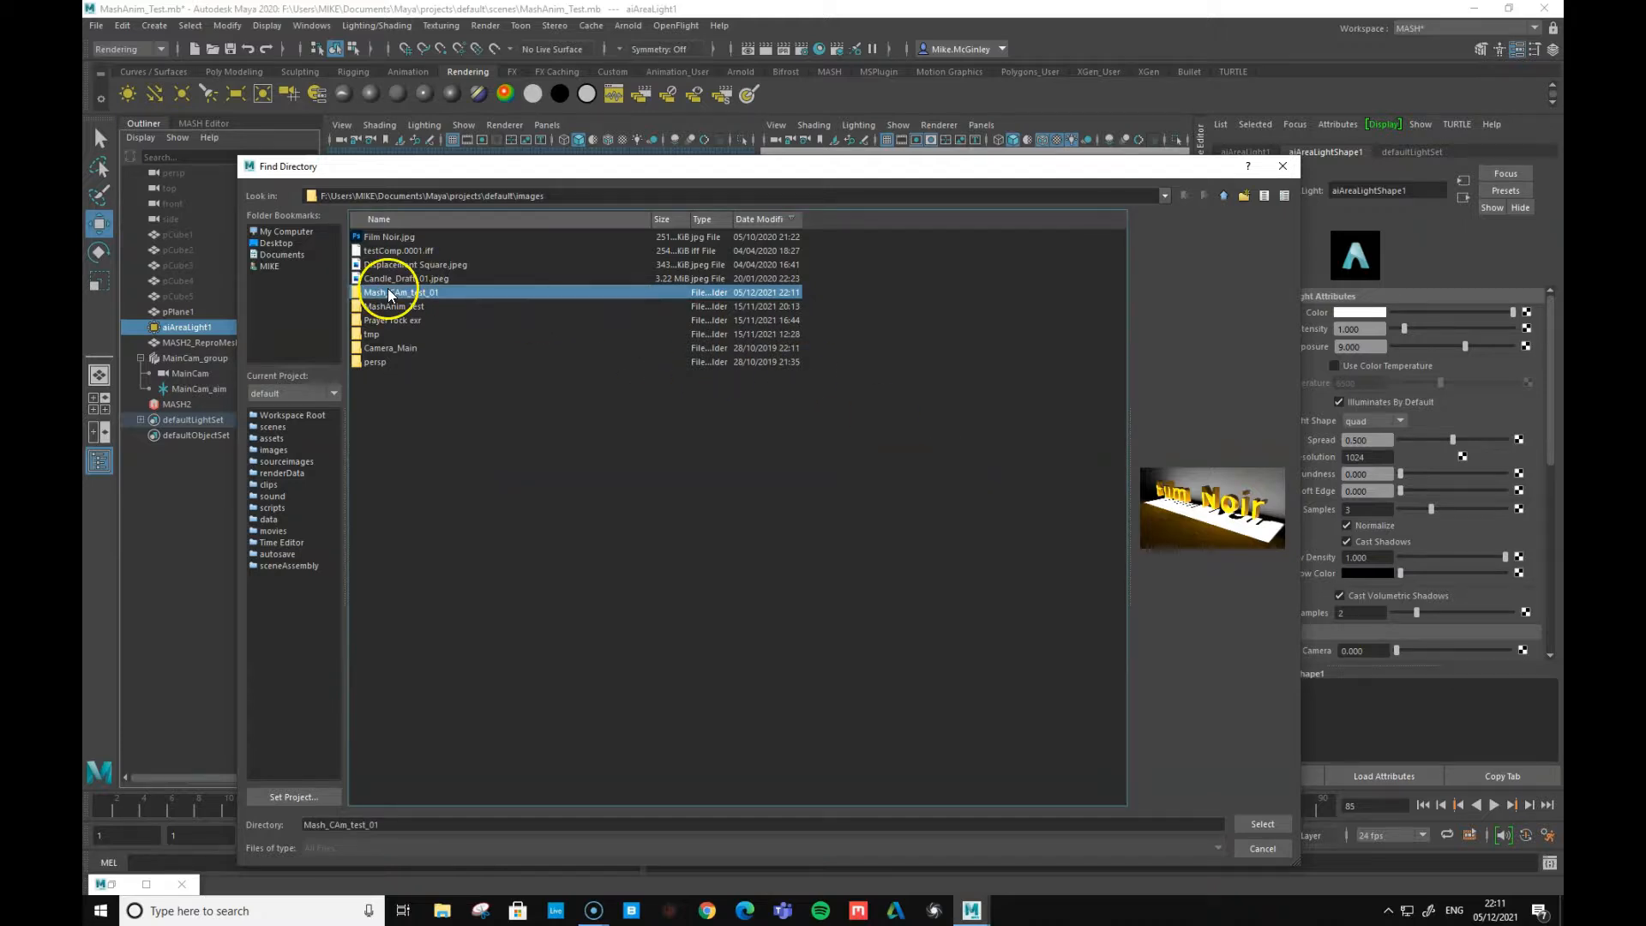
left_click(1263, 824)
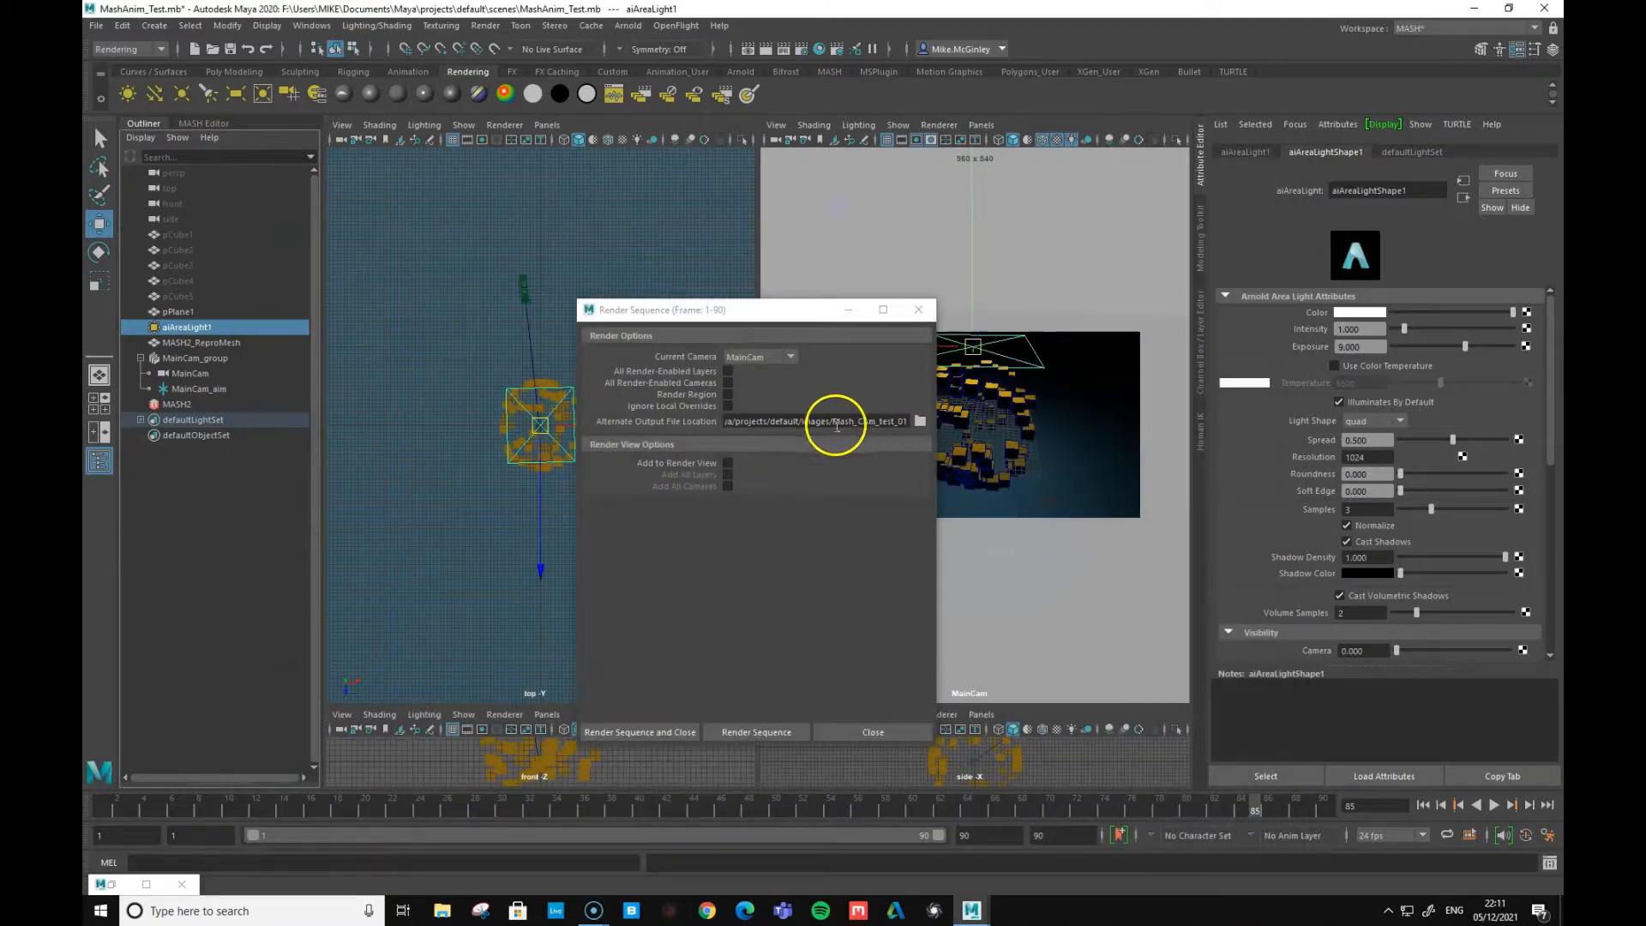
- Choose MainCam as the current camera for the sequence and start the sequence render, closing the options window
left_click(765, 365)
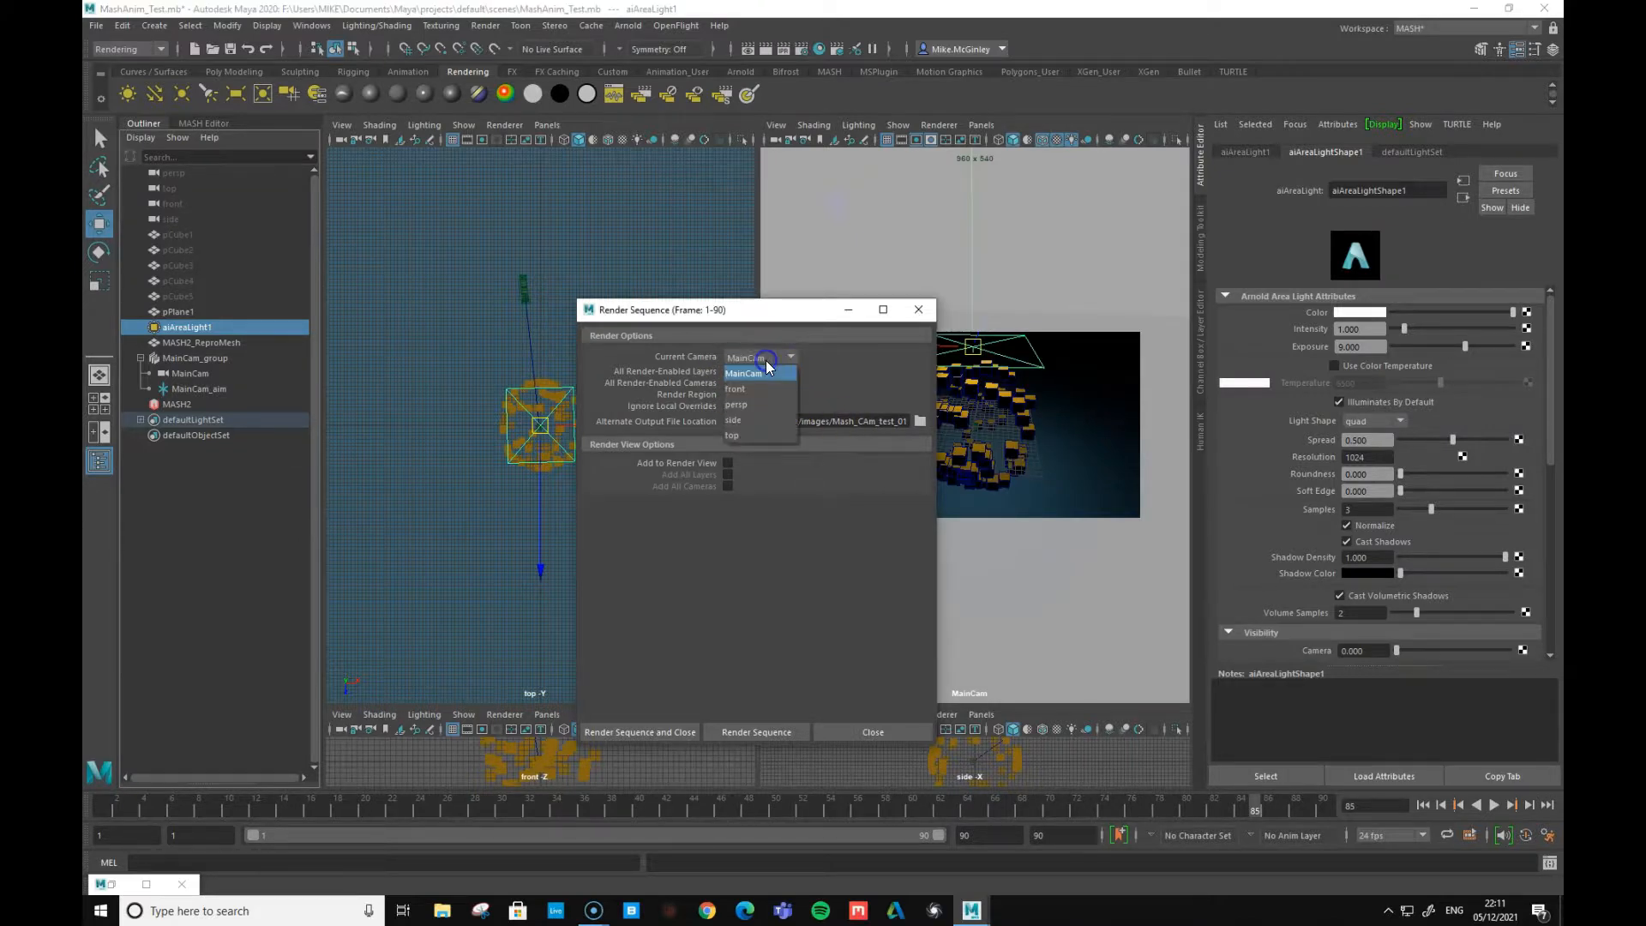
left_click(764, 373)
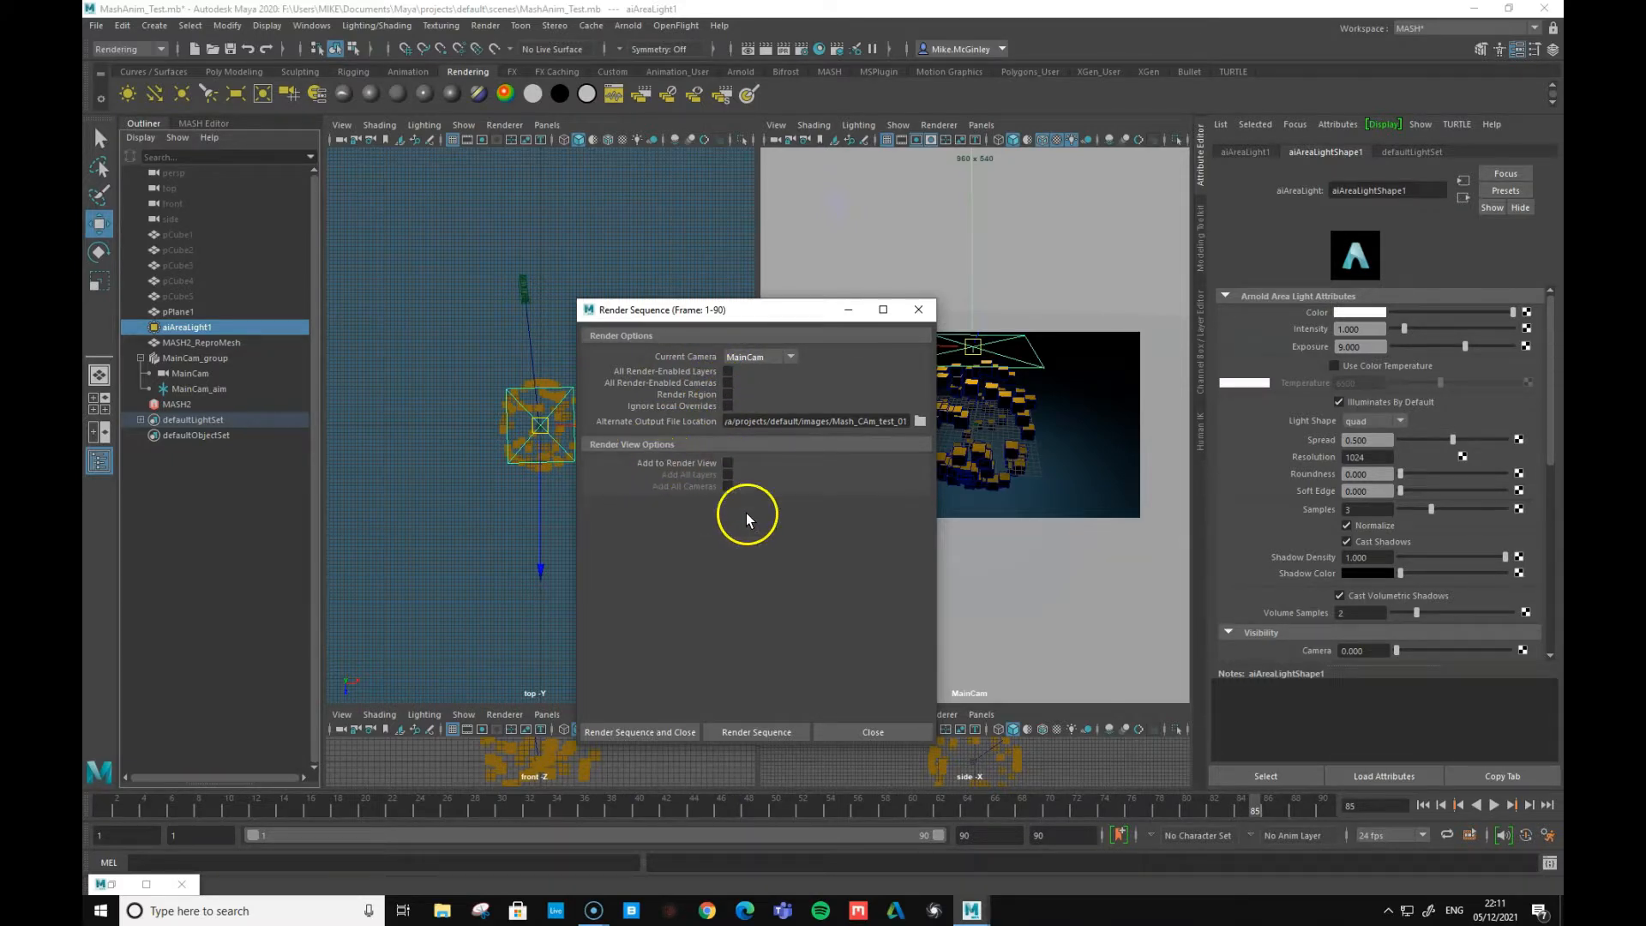
left_click_drag(753, 310, 721, 225)
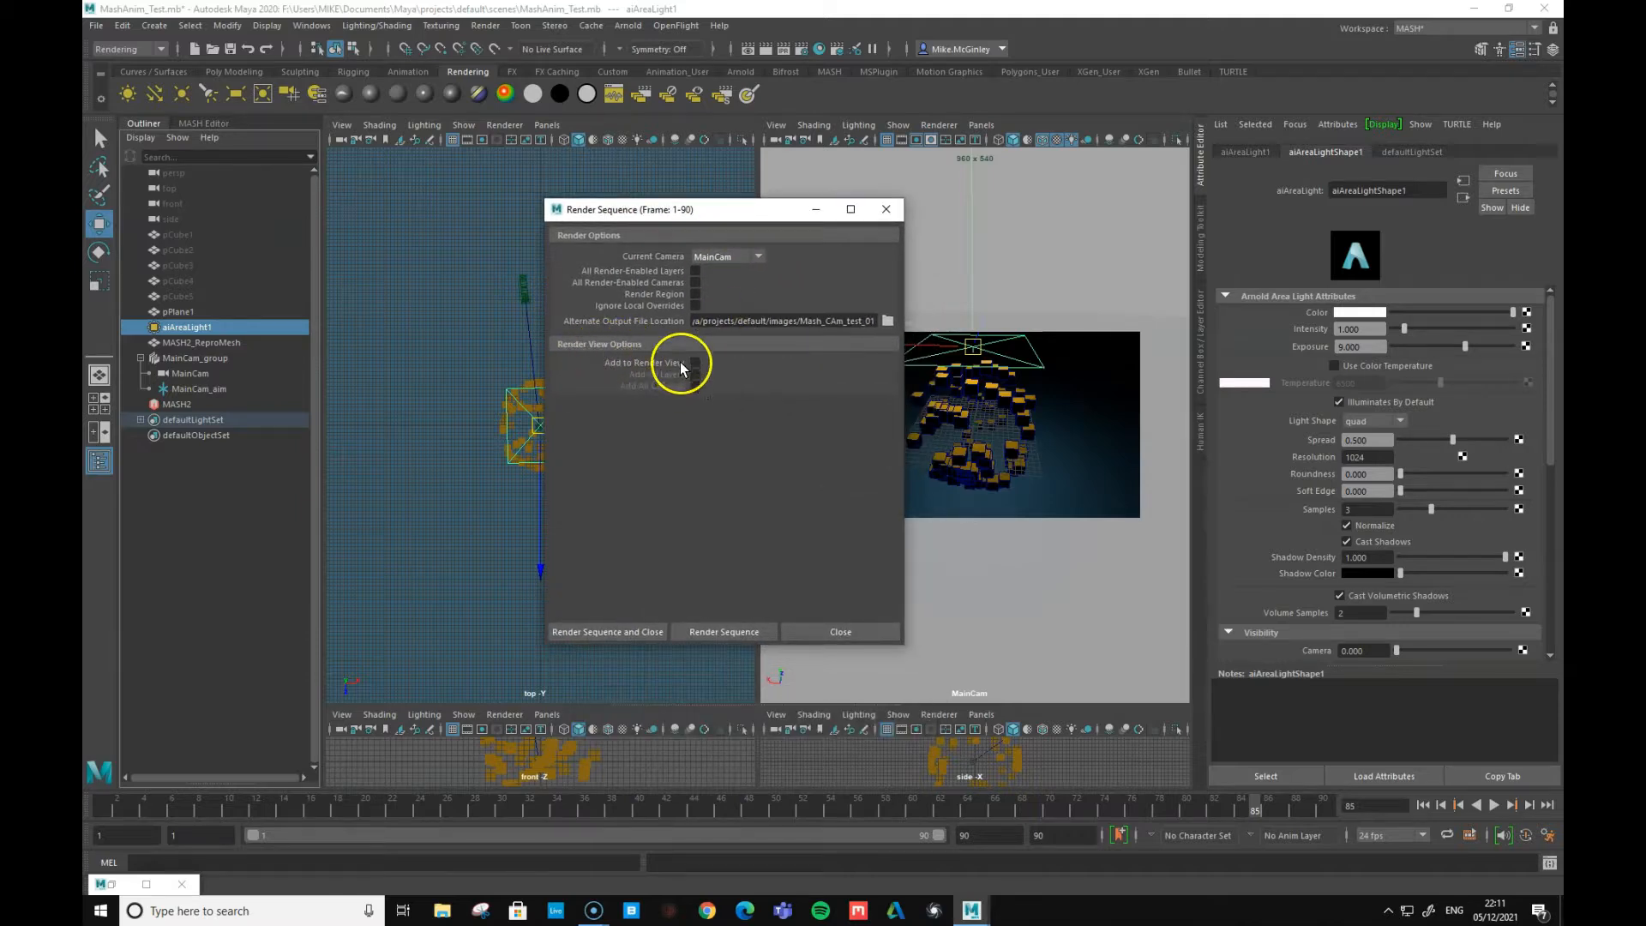
left_click(592, 633)
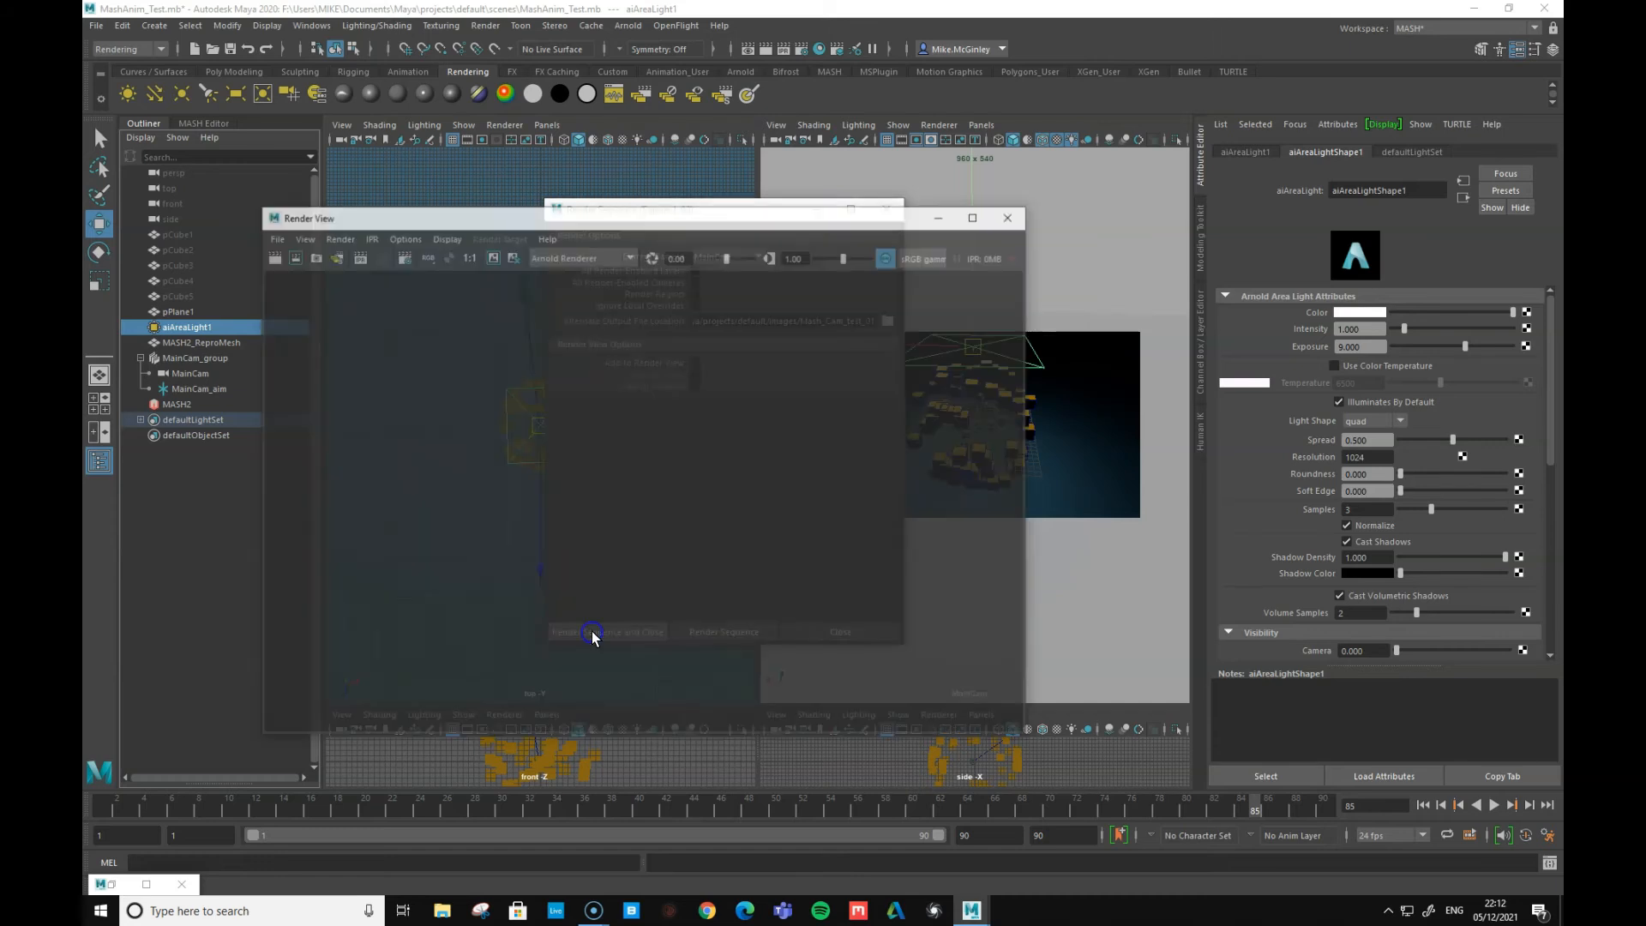